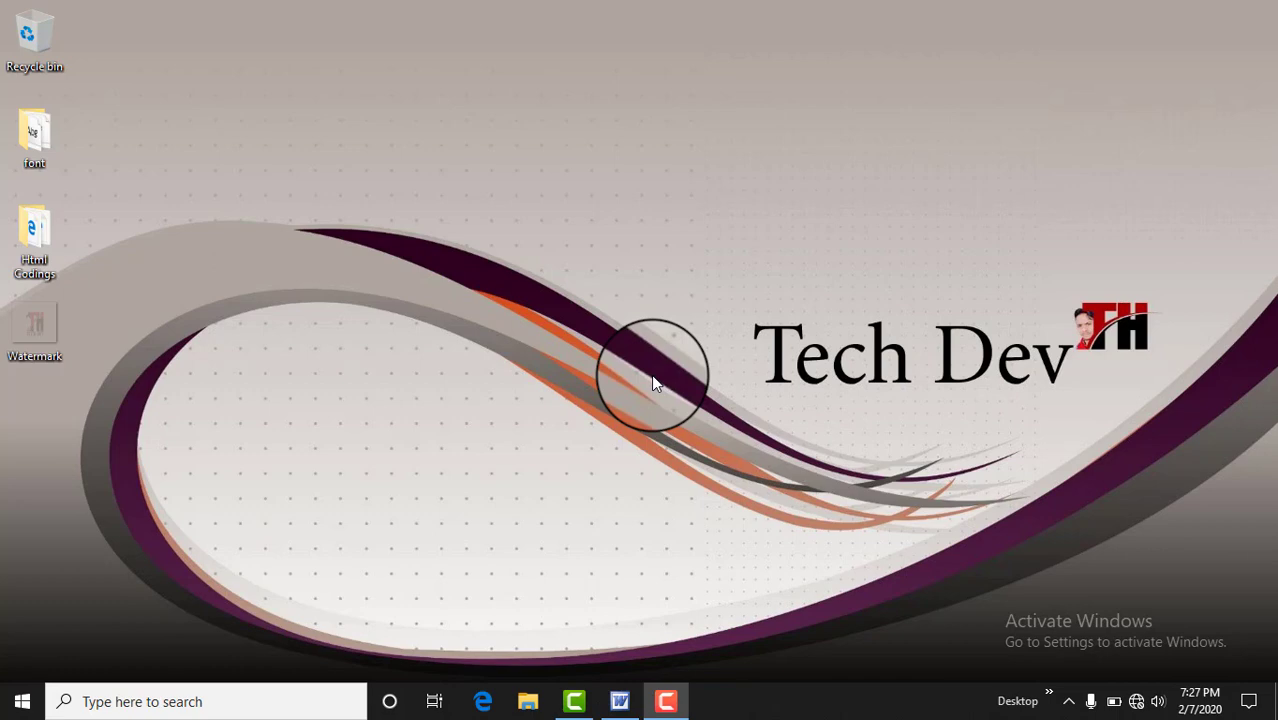
- Bring Word to the front and float the Formatting toolbar near the bottom of the page
mouse_move(623, 697)
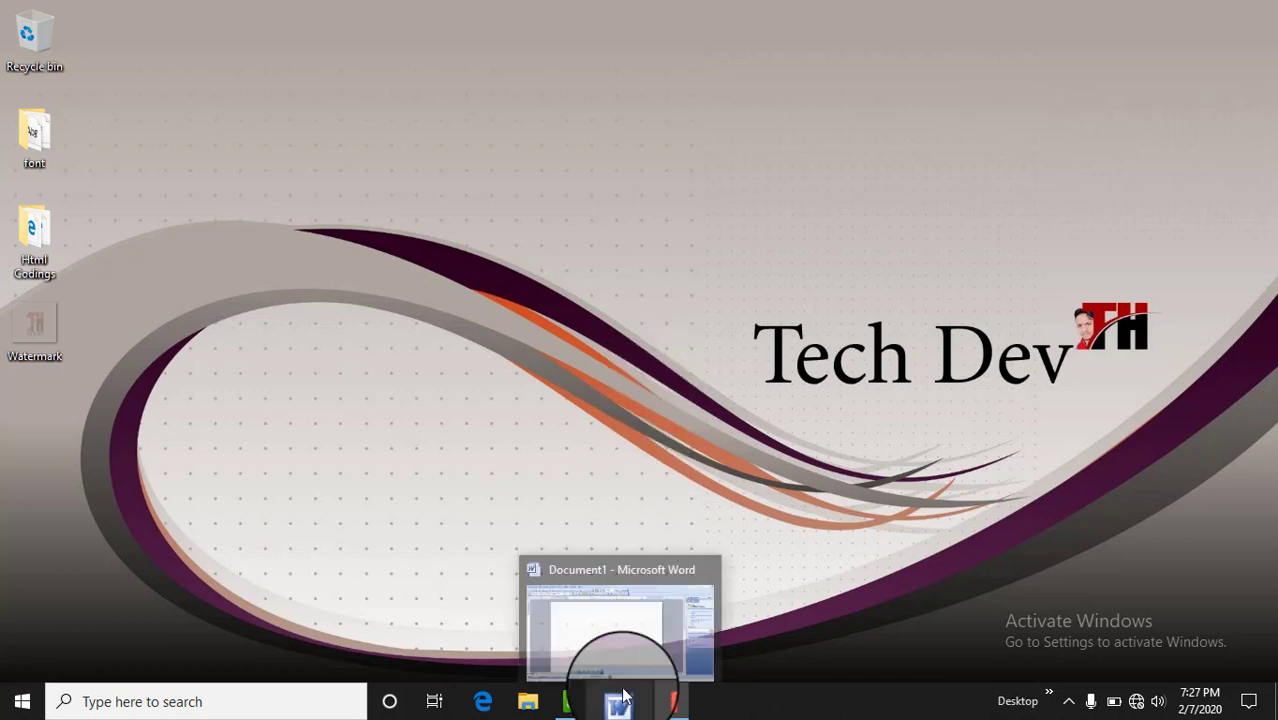
click(648, 605)
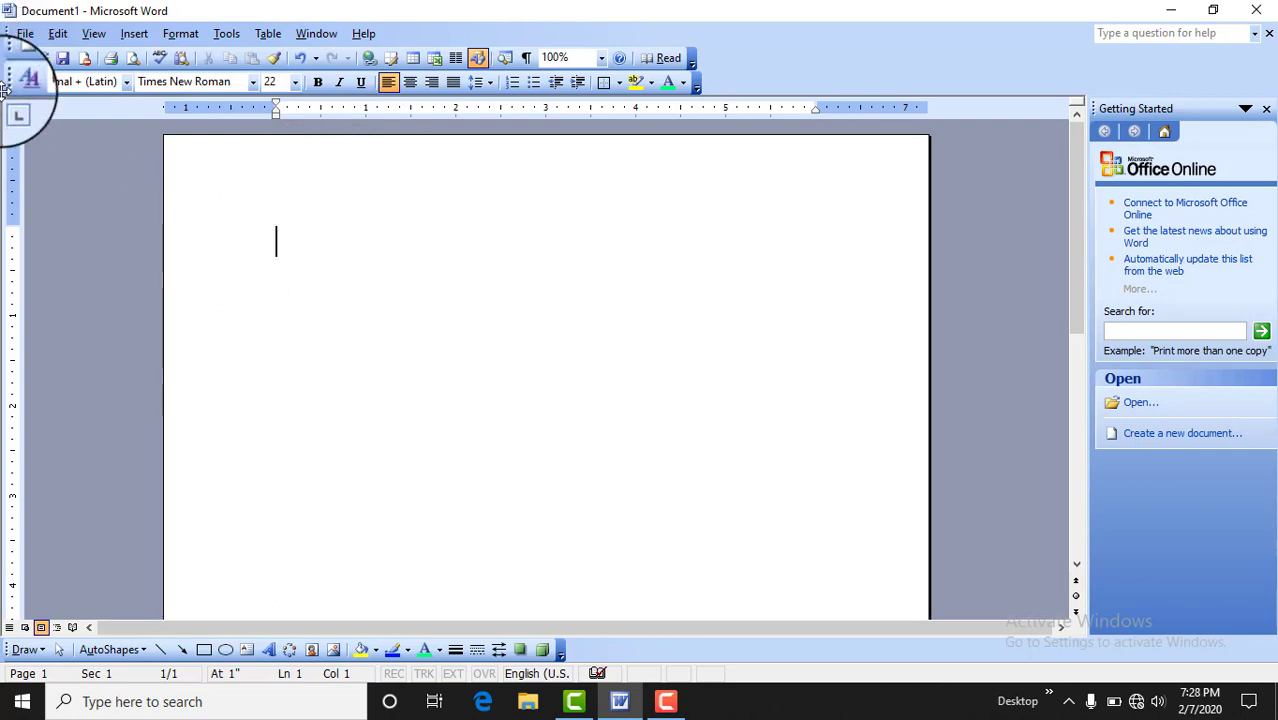
mouse_move(20, 81)
mouse_down()
mouse_move(252, 436)
mouse_move(267, 582)
mouse_move(250, 474)
mouse_up()
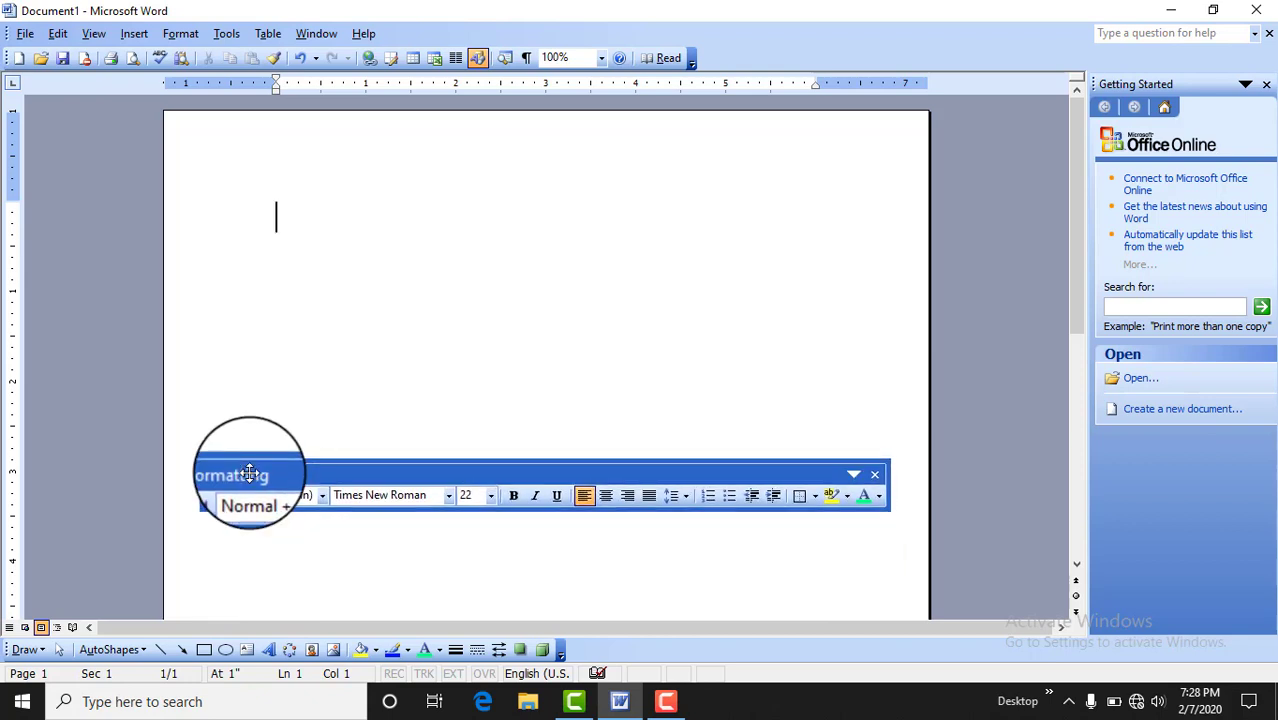
drag(250, 474, 265, 578)
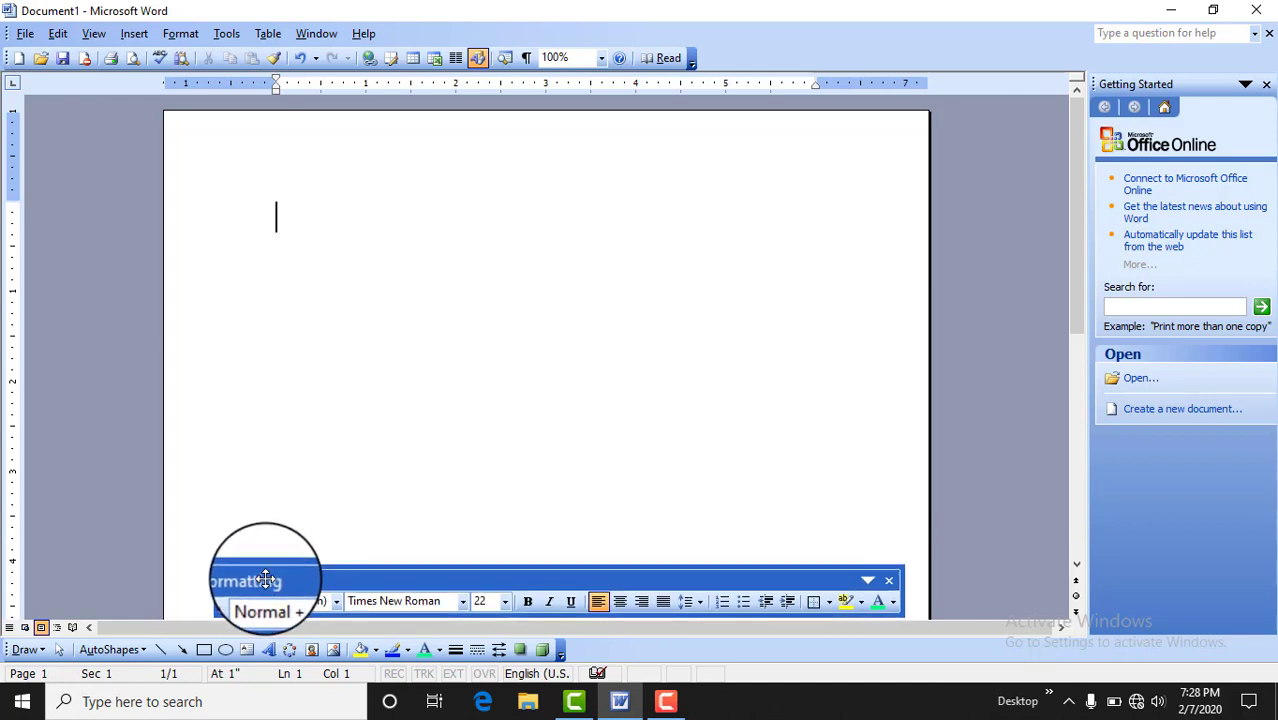
drag(265, 578, 270, 568)
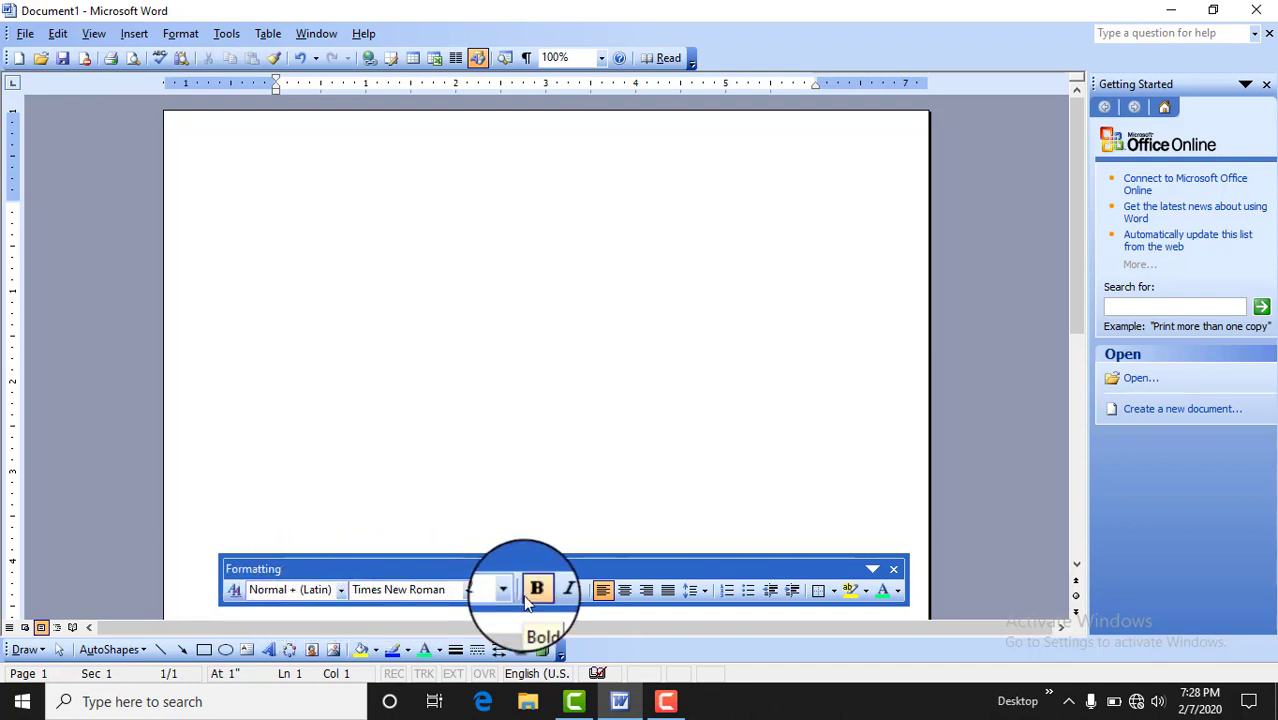
- Type the title 'Tech dev' at the top and start a bold Arial 16 pt line below it
double_click(352, 268)
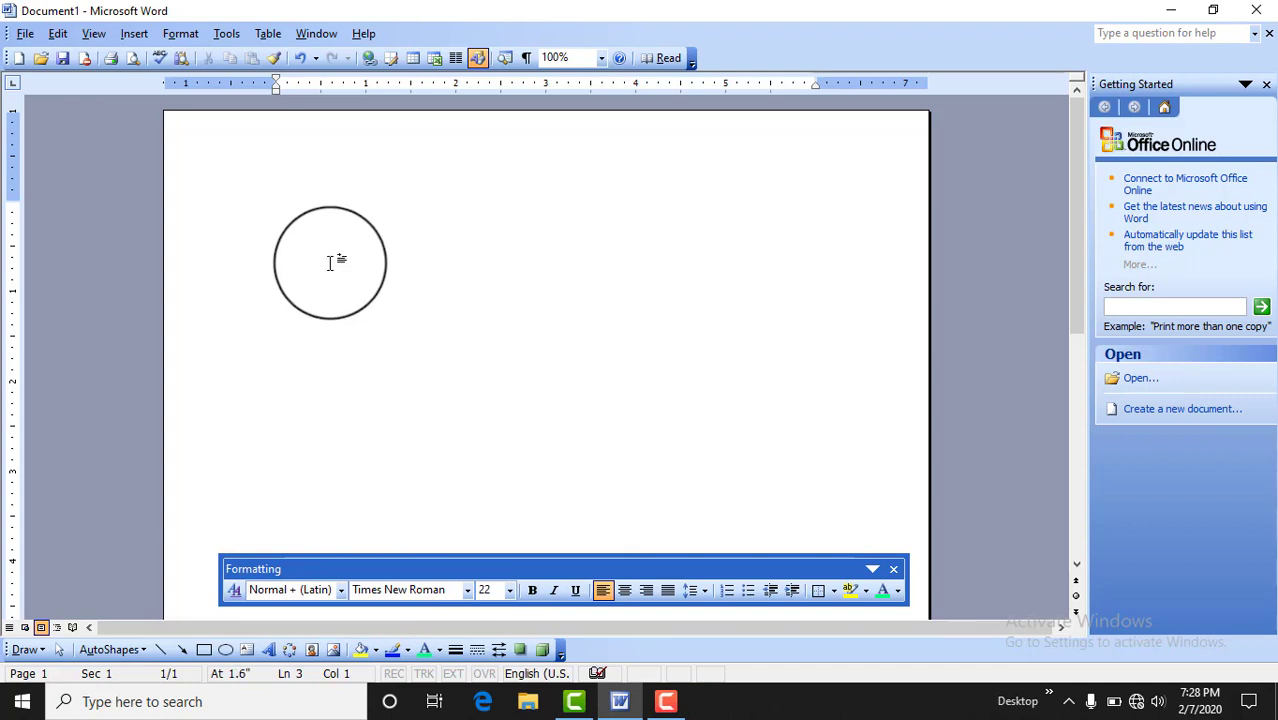
key(BackSpace)
key(BackSpace)
text(text)
text( Day)
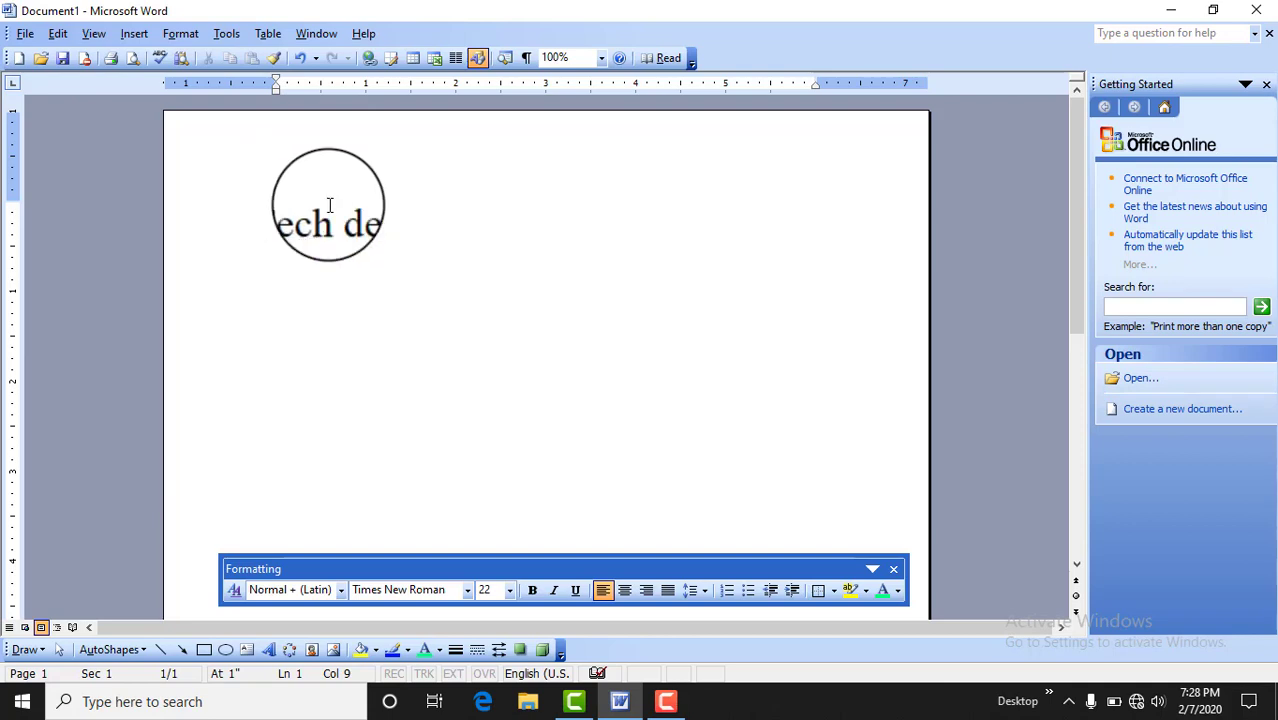
key(Return)
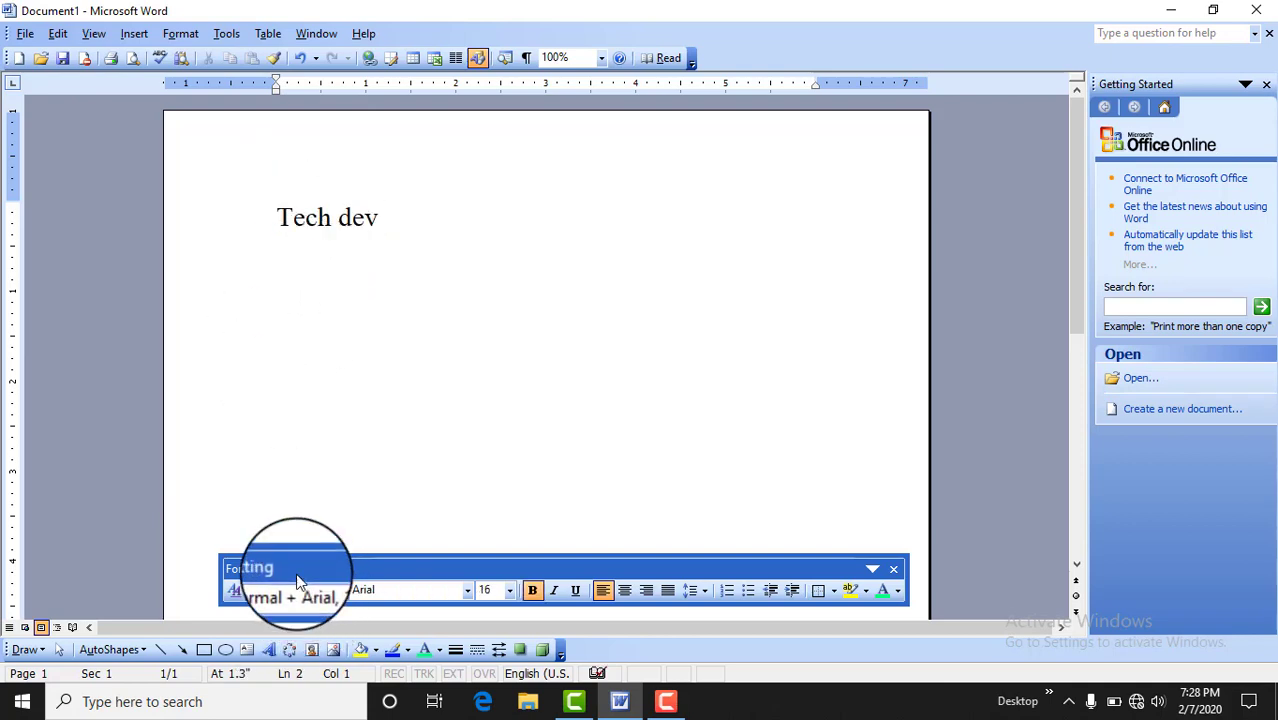
drag(289, 565, 281, 548)
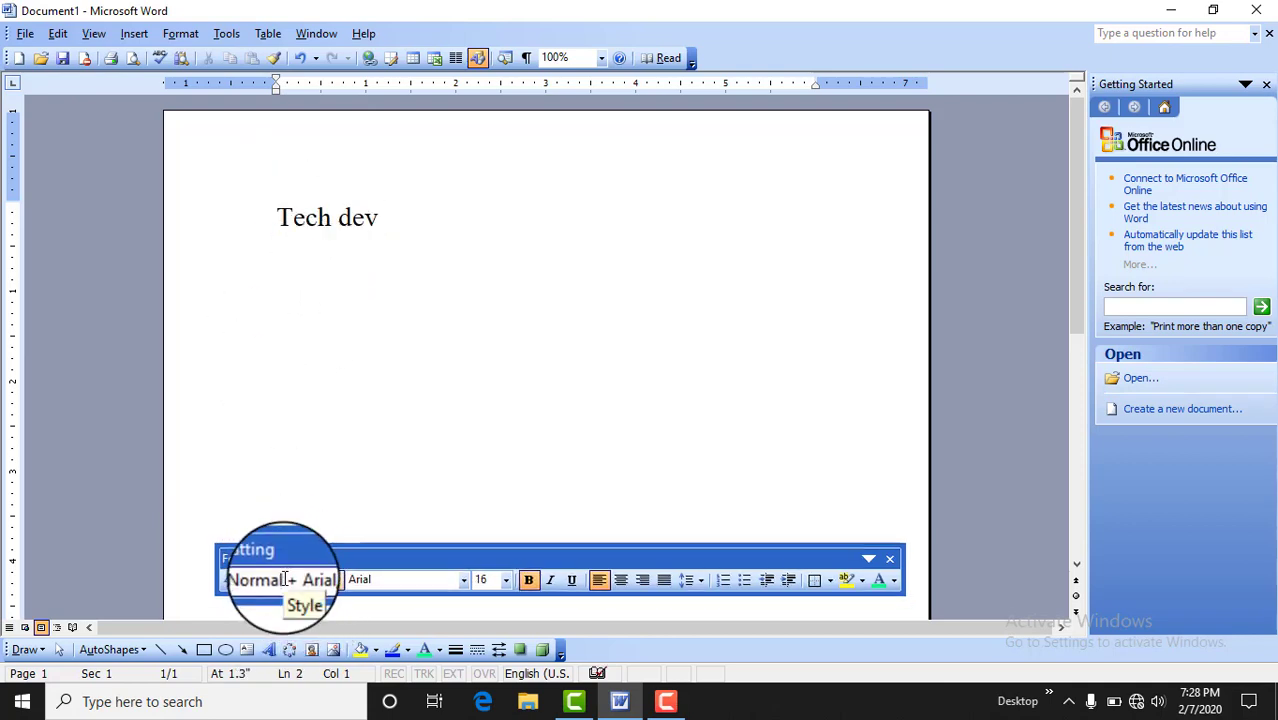
click(337, 581)
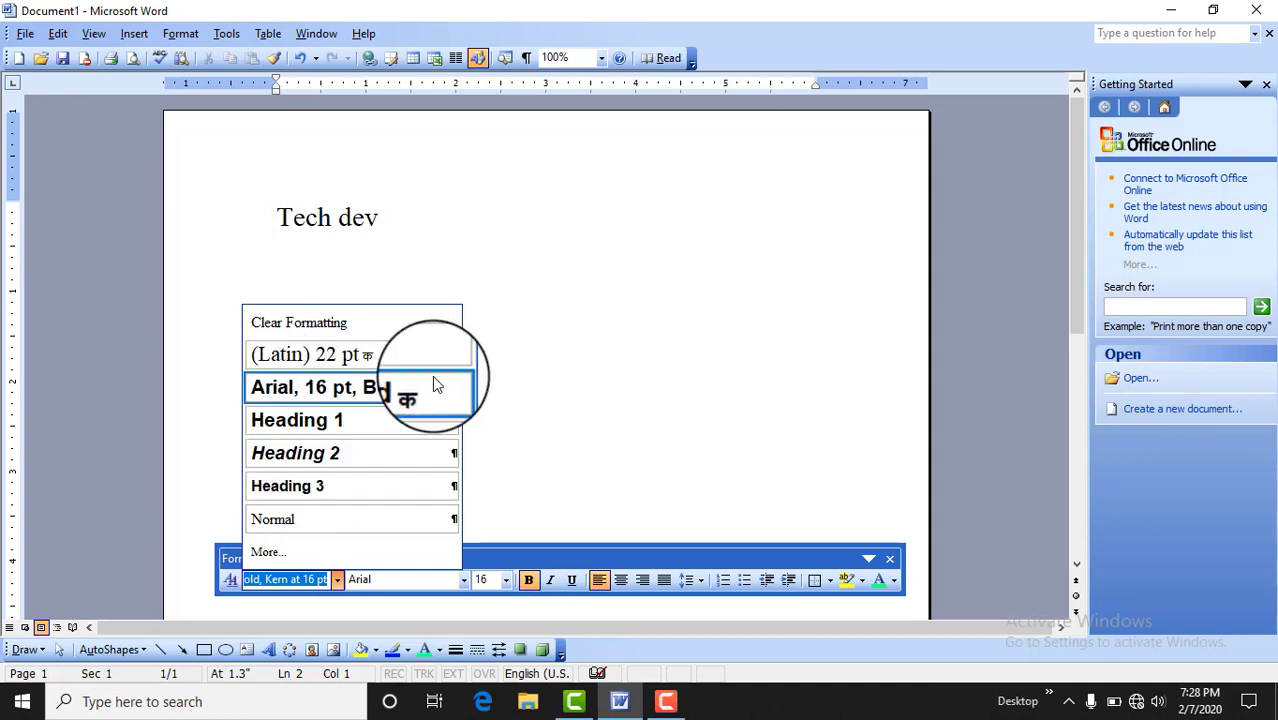
- Type the bold sentence 'There are three types of headings' and start a new line
click(445, 258)
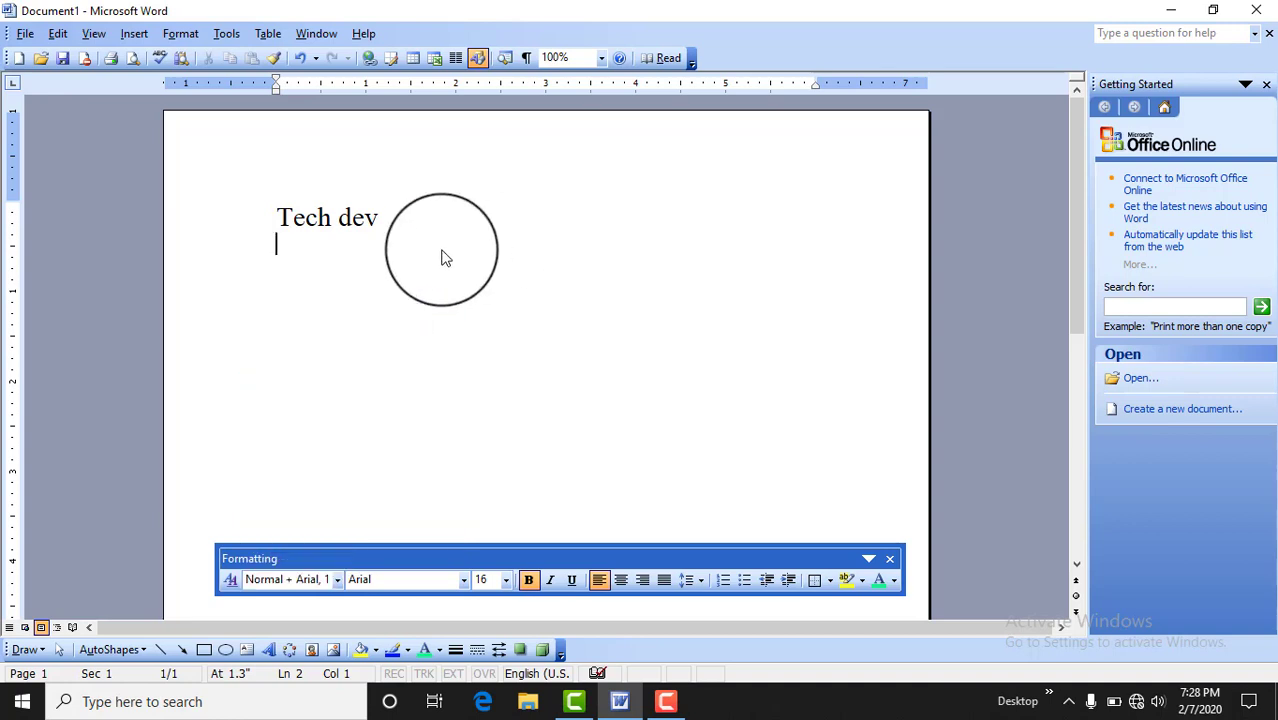
text(th)
text(ere are )
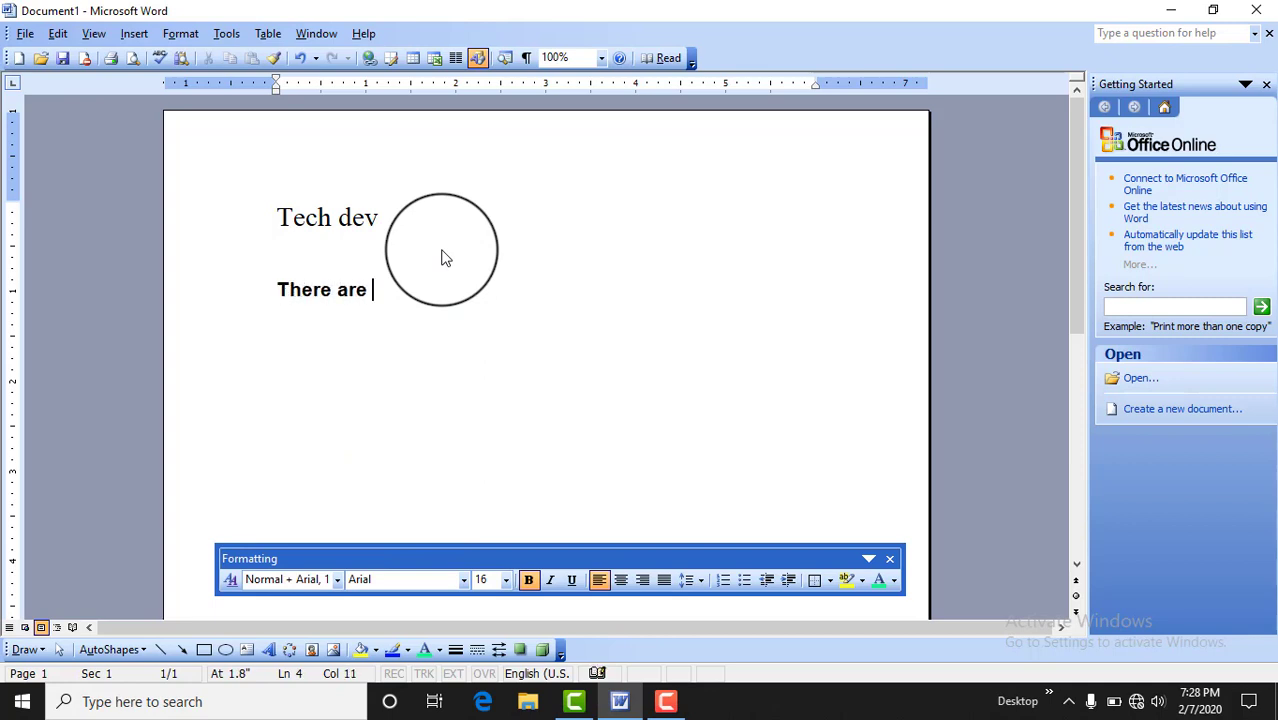
text(three )
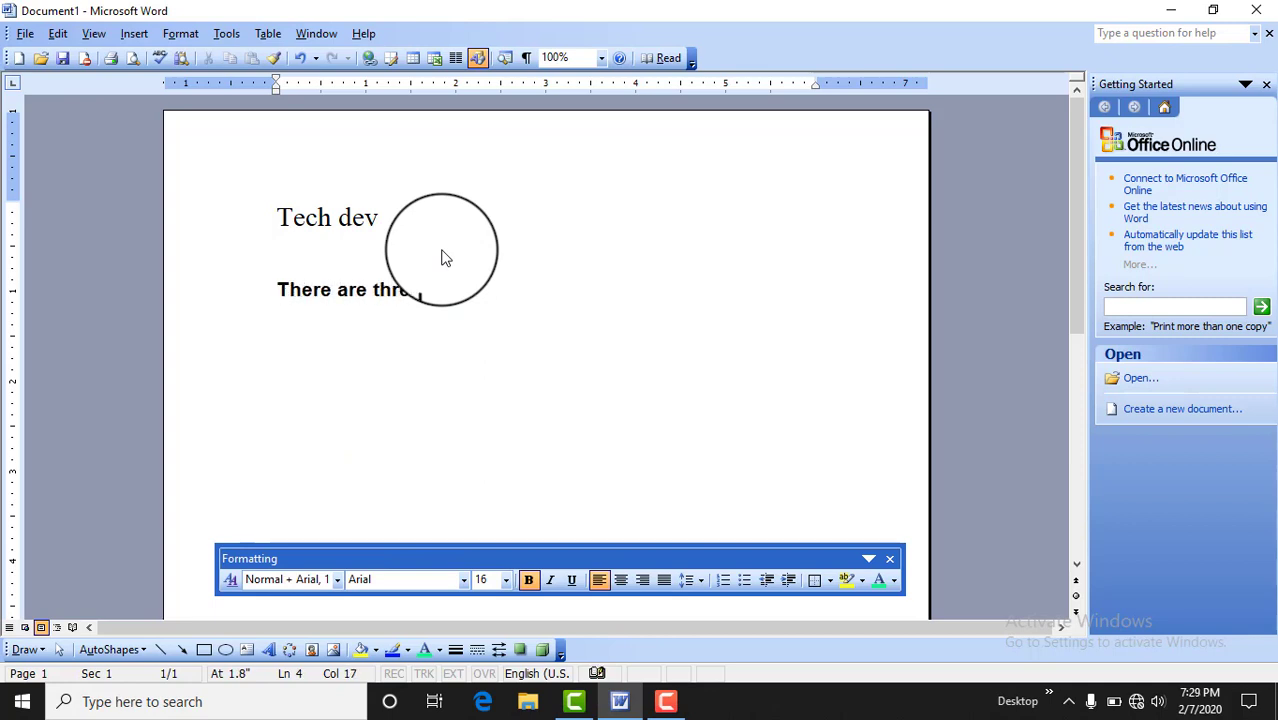
text(typesof)
text( heading)
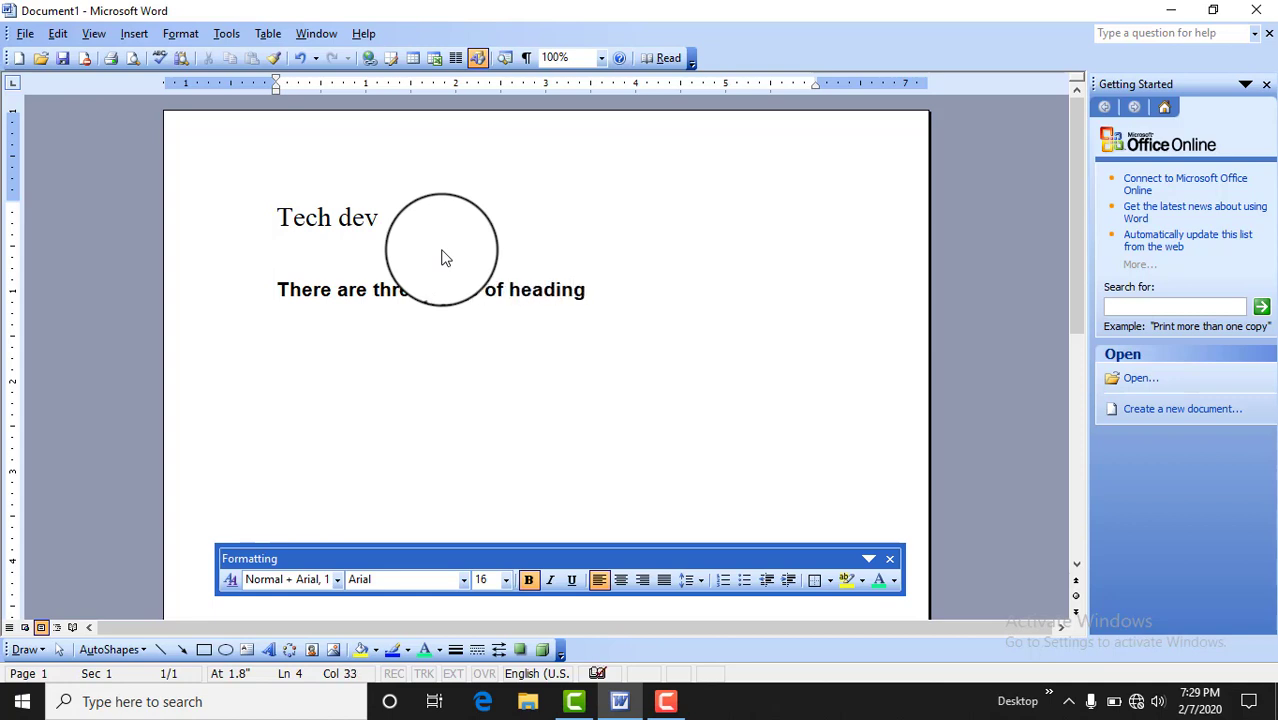
text(s)
key(Return)
- Add the numbered items '1. heading 1', '2. heading 2' and '3. heading 3'
text(1 head)
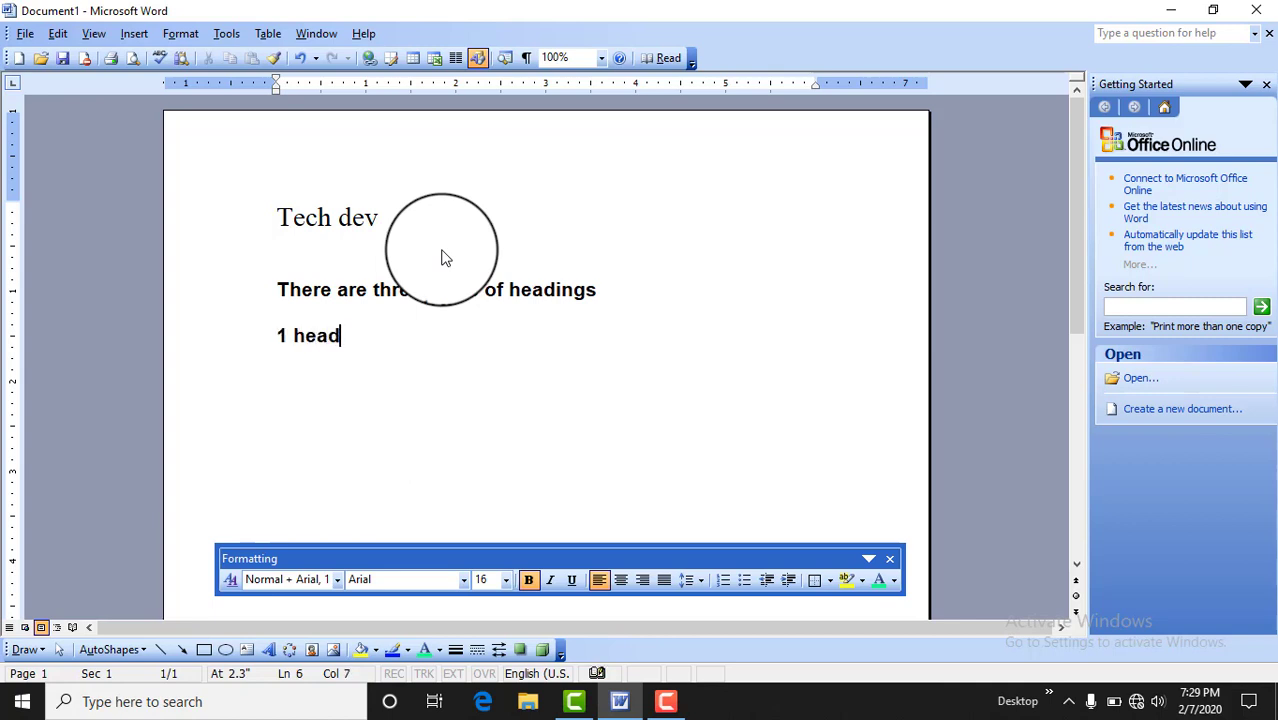
text(ing 1)
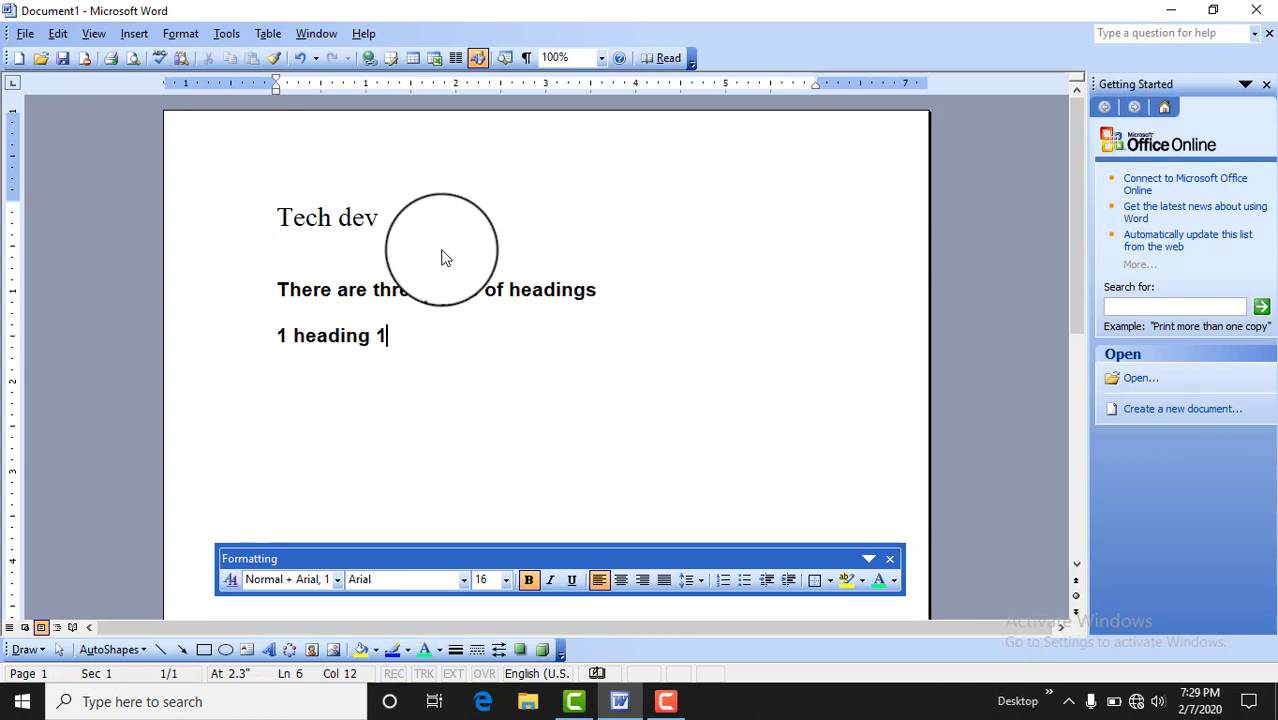
key(Return)
key(Up)
key(Right)
text(.)
key(Down)
text(2. )
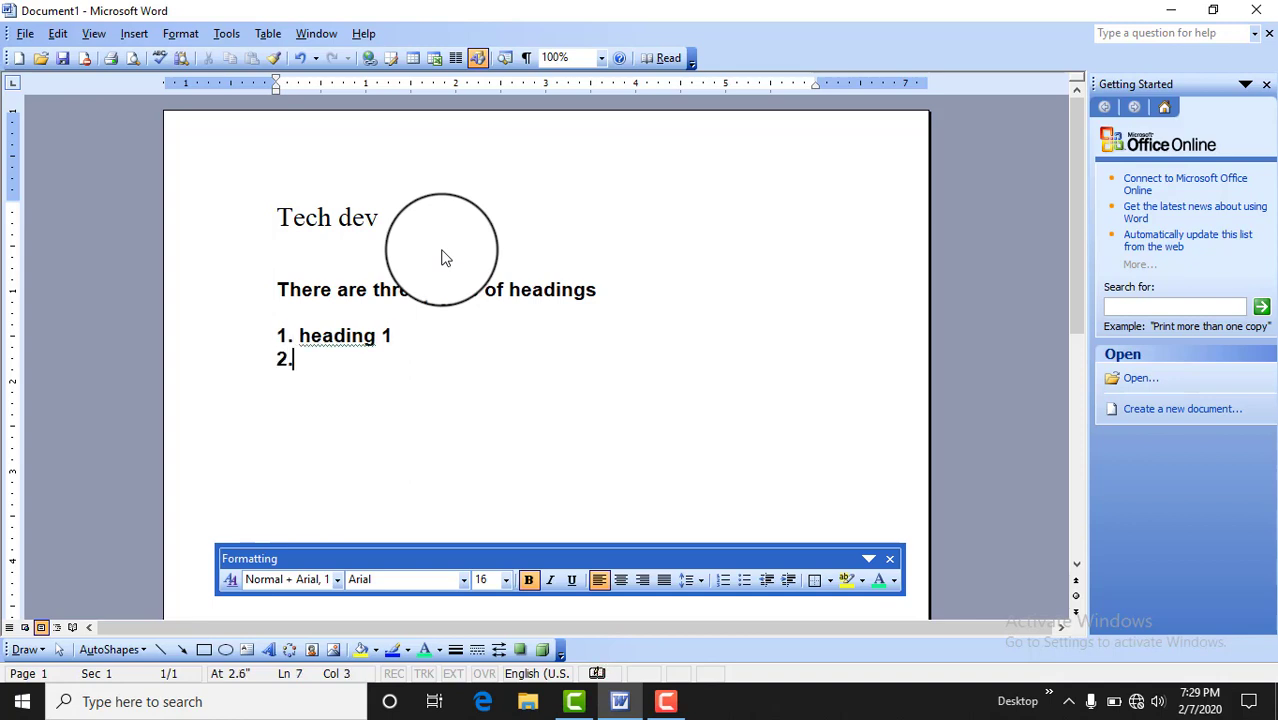
text(heding)
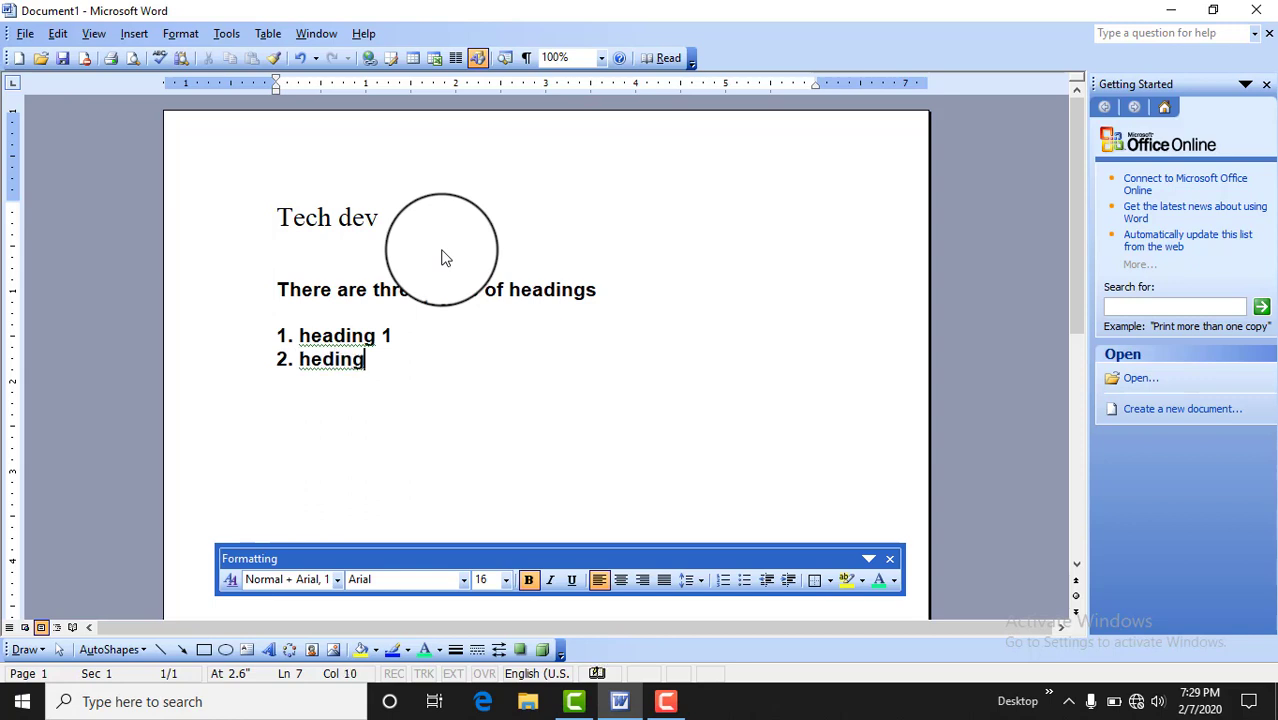
key(BackSpace)
key(BackSpace)
key(BackSpace)
key(BackSpace)
text(ading )
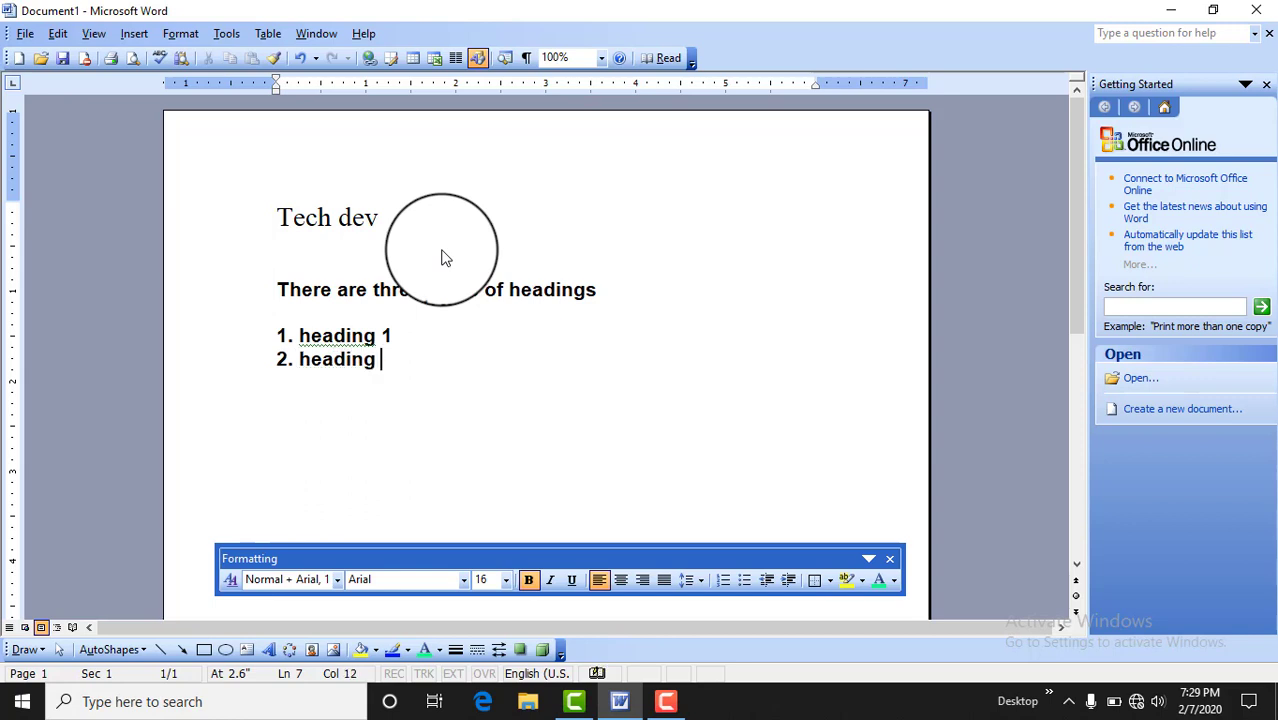
text(2)
key(Return)
text(3)
text(. h)
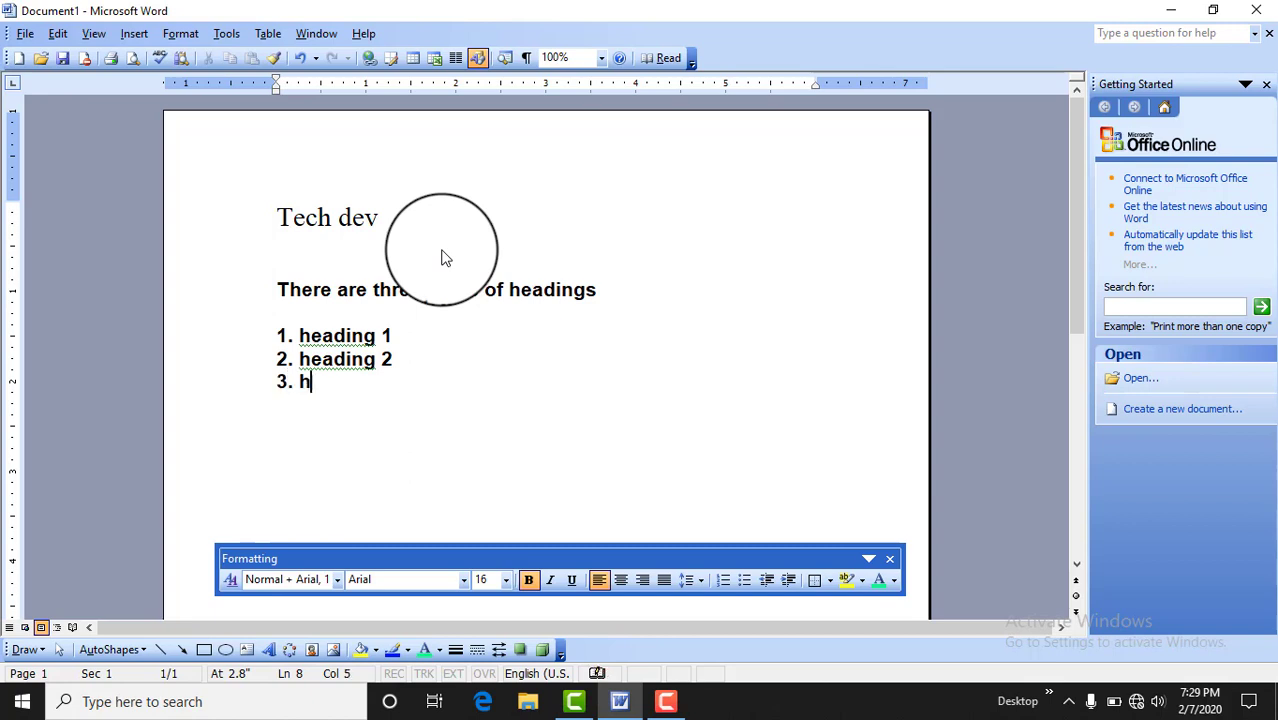
text(eading 3)
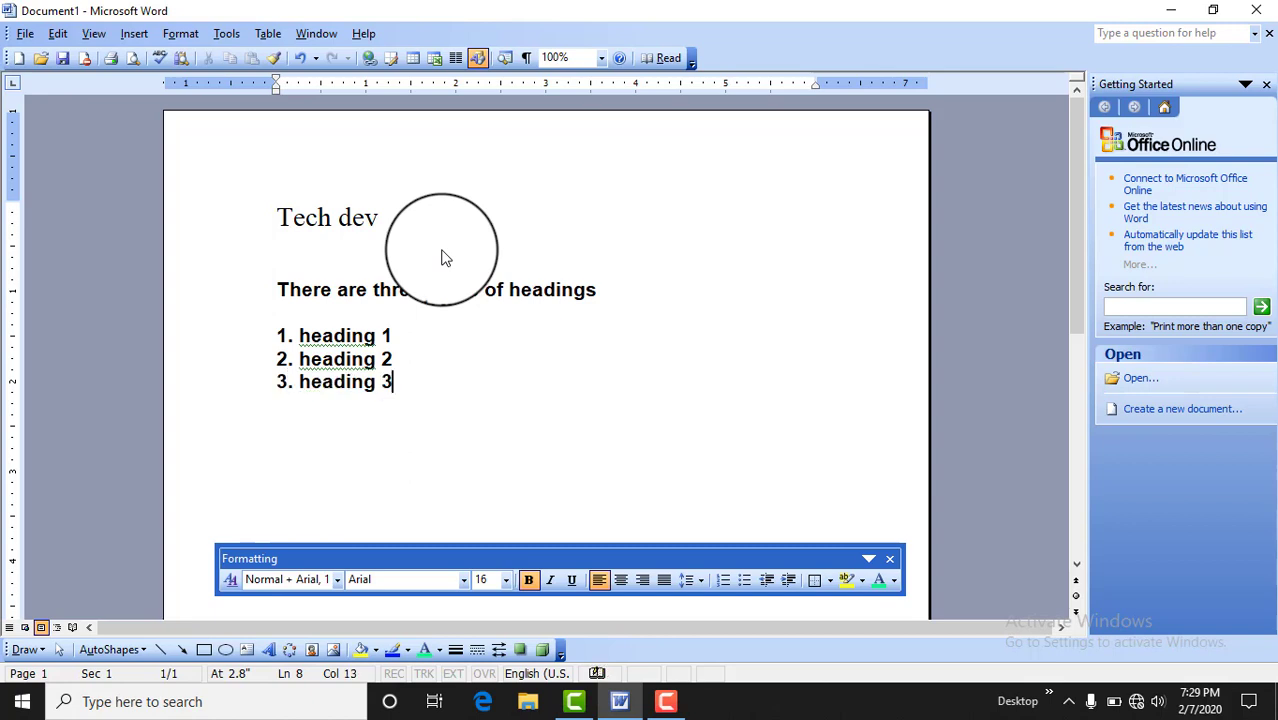
- Append size notes to the heading lines: '- big', '- smallest', and one for heading 3
click(412, 333)
click(409, 342)
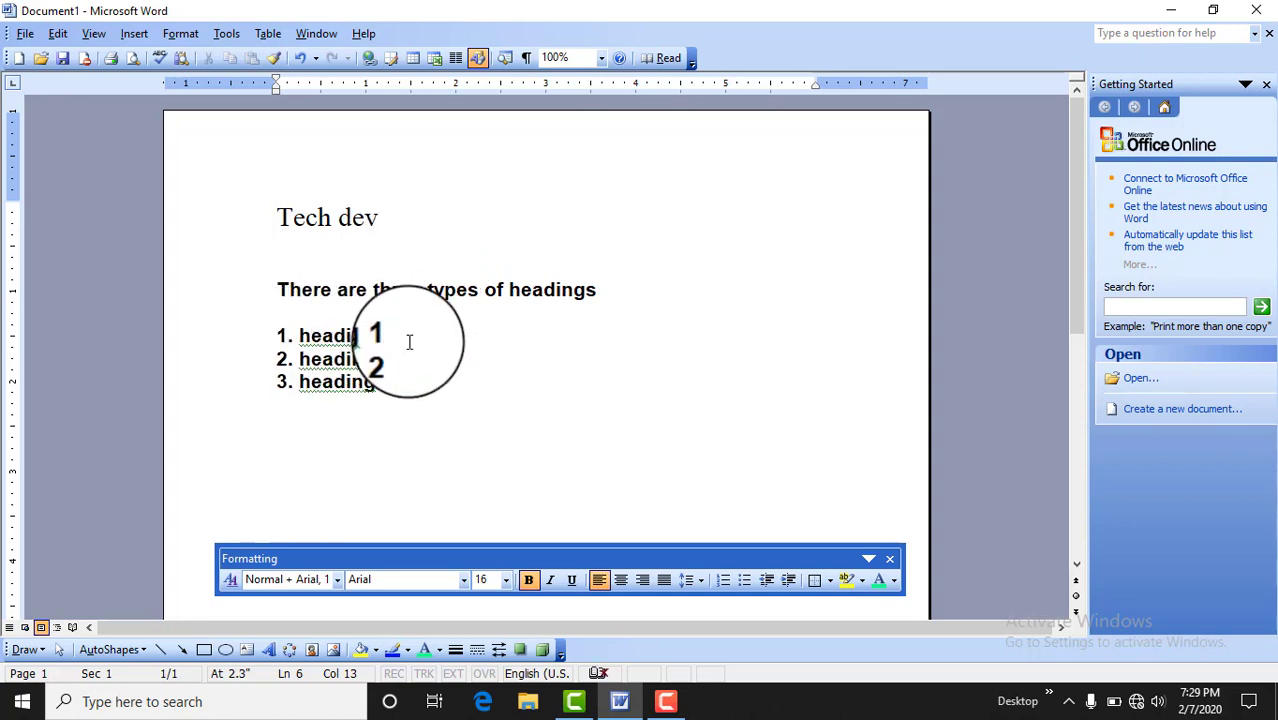
text(-   )
text(bi)
key(Down)
text(-)
key(BackSpace)
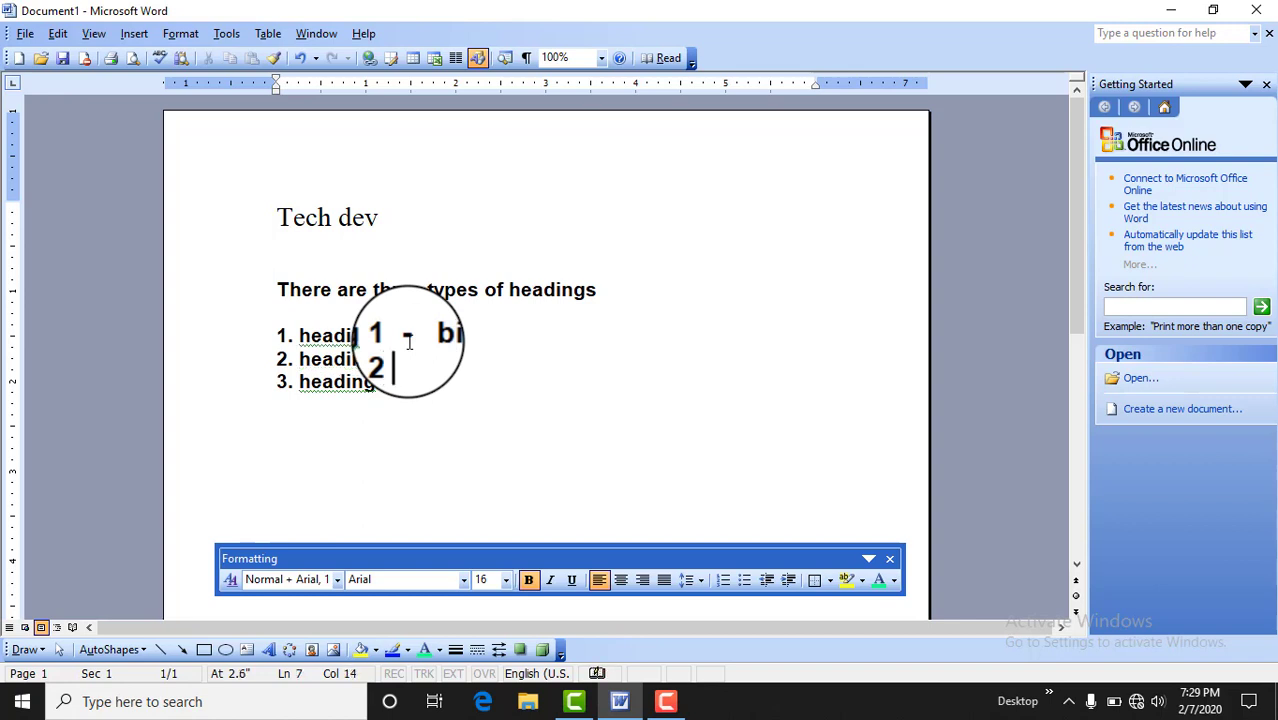
text(- )
text(sa)
key(BackSpace)
text(mall)
text(l)
text(e)
text(st)
key(Return)
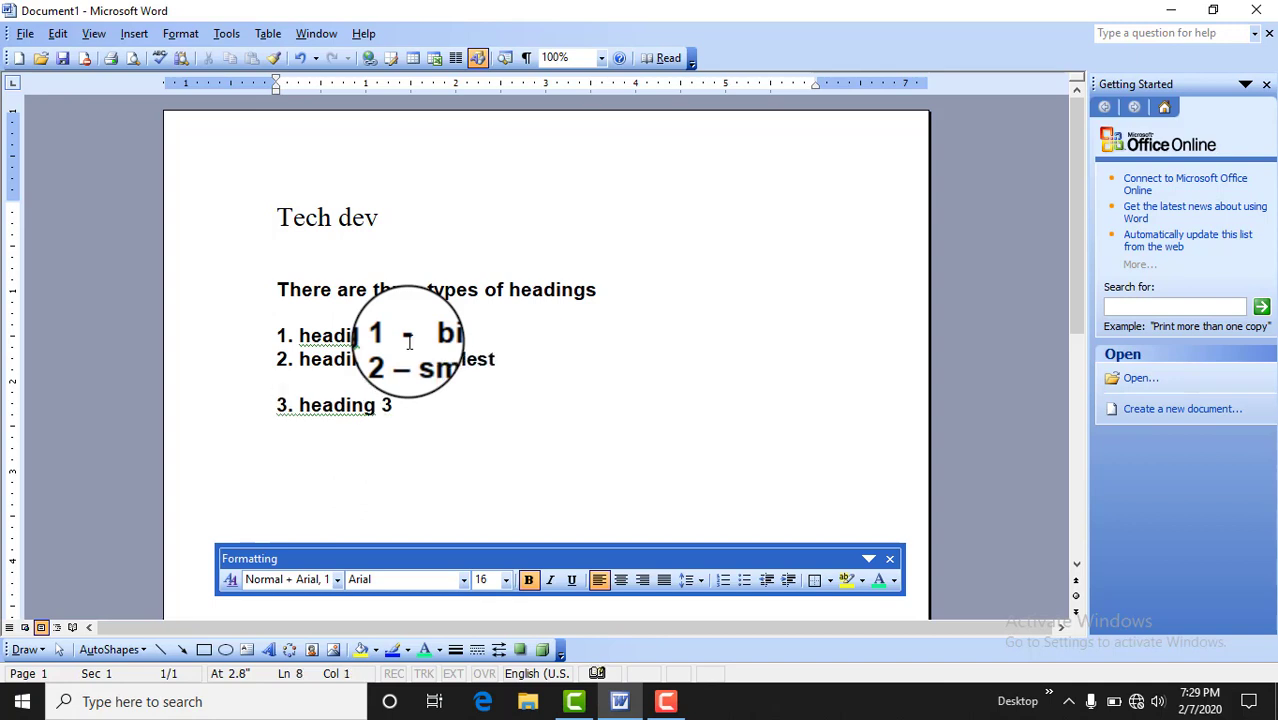
key(BackSpace)
key(Down)
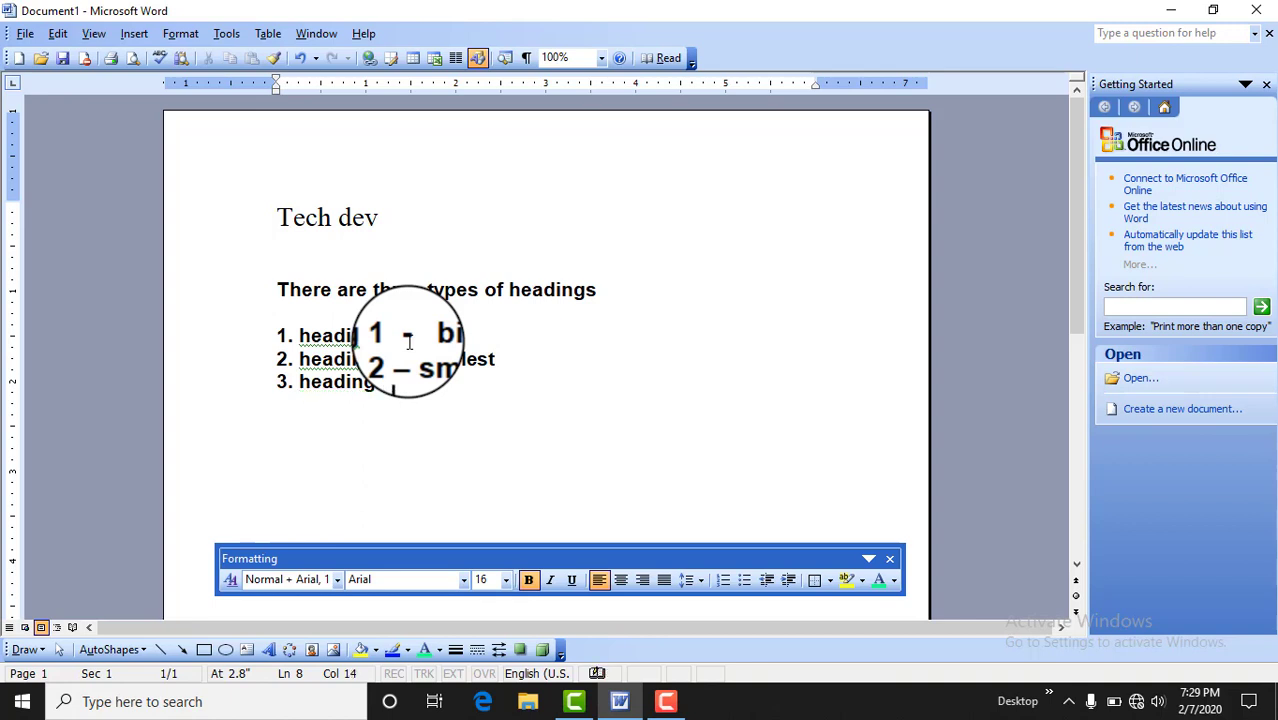
text(me)
text(di)
text(allest)
- Add the shortcuts ctrl+alt+1, ctrl+alt+2 and ctrl+alt+3 to the heading lines, then blank lines
click(464, 337)
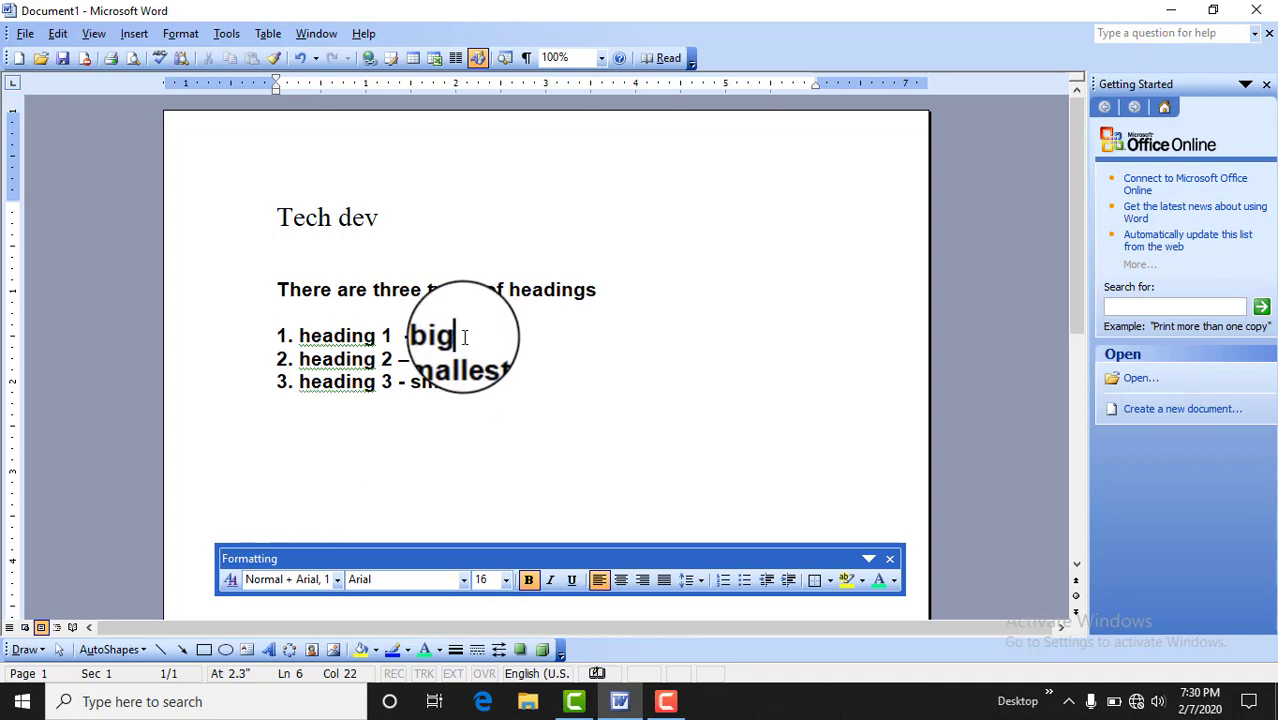
text( shortcut ct)
text(rl+)
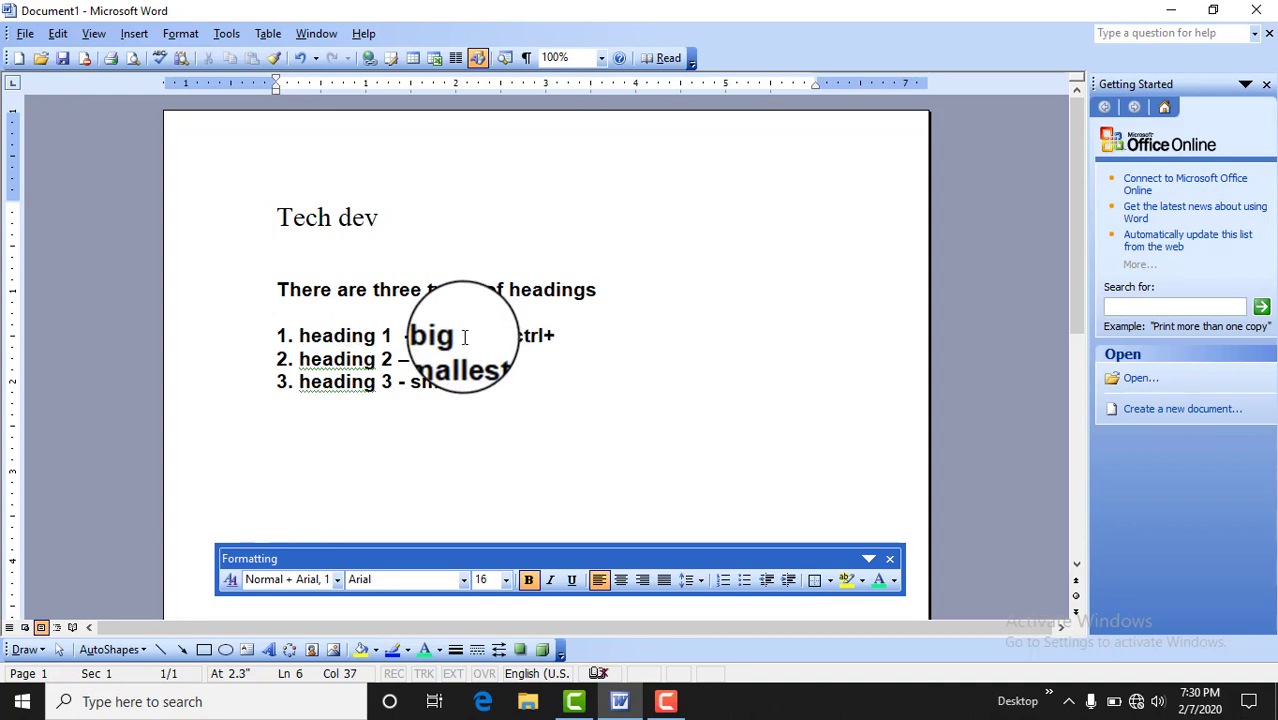
text(alt)
text(+1)
key(Down)
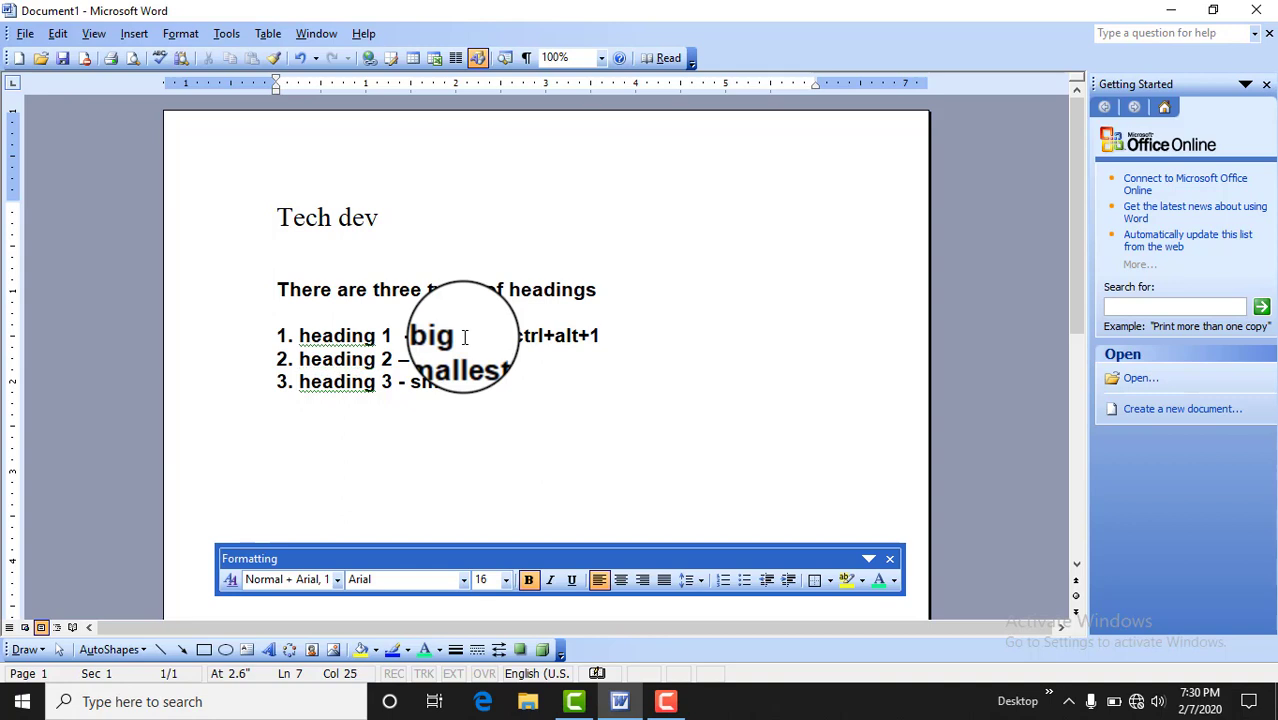
text( ctrl)
text(+alt)
text(+2)
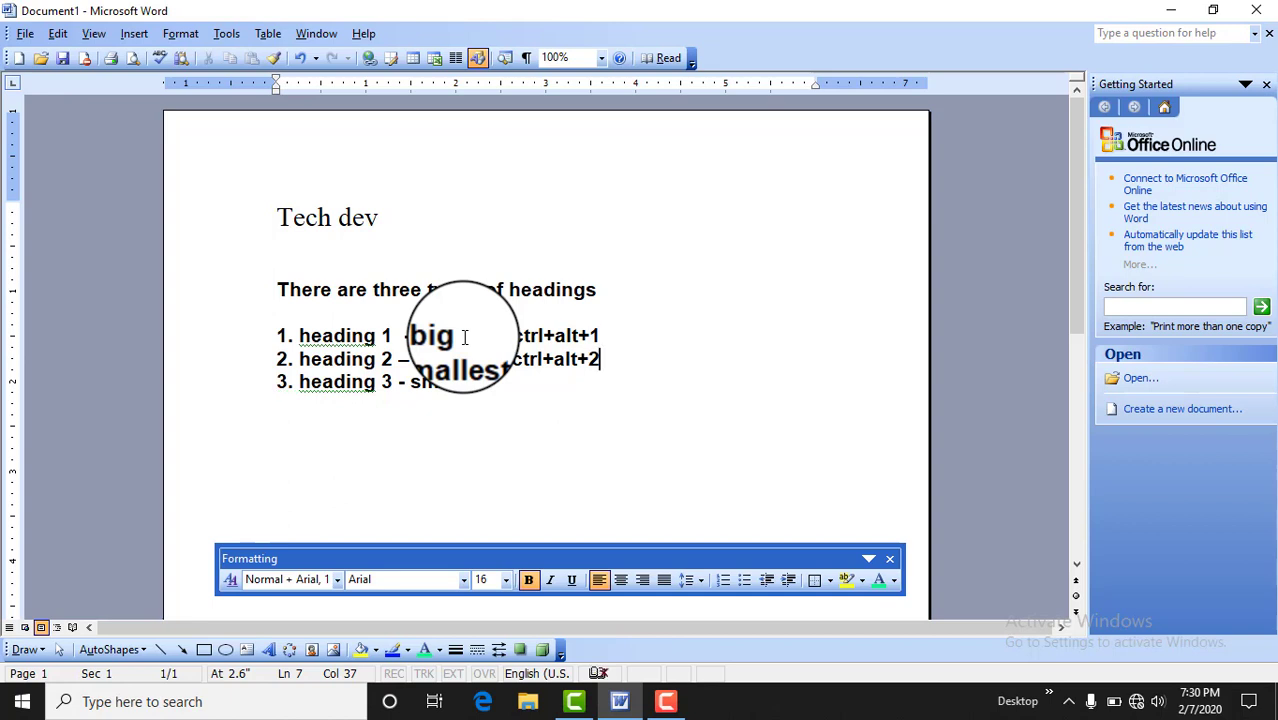
key(Down)
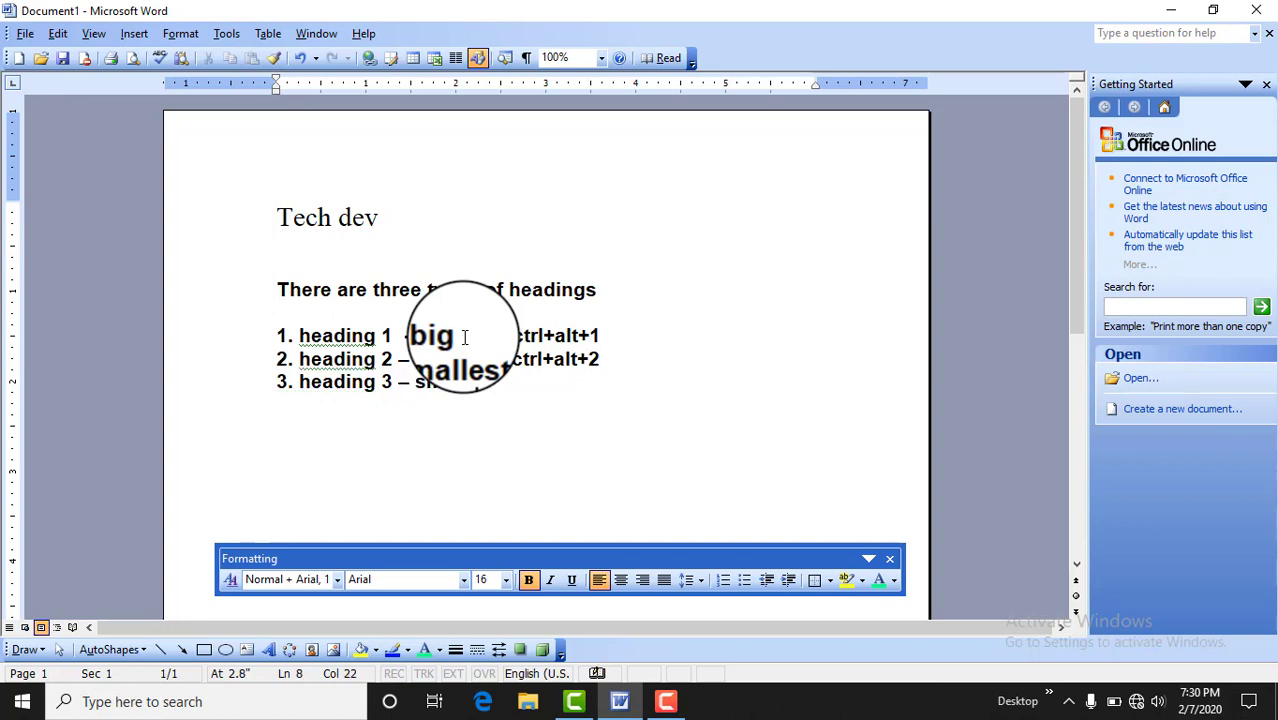
key(End)
text(c)
text(trl+al)
text(t+3)
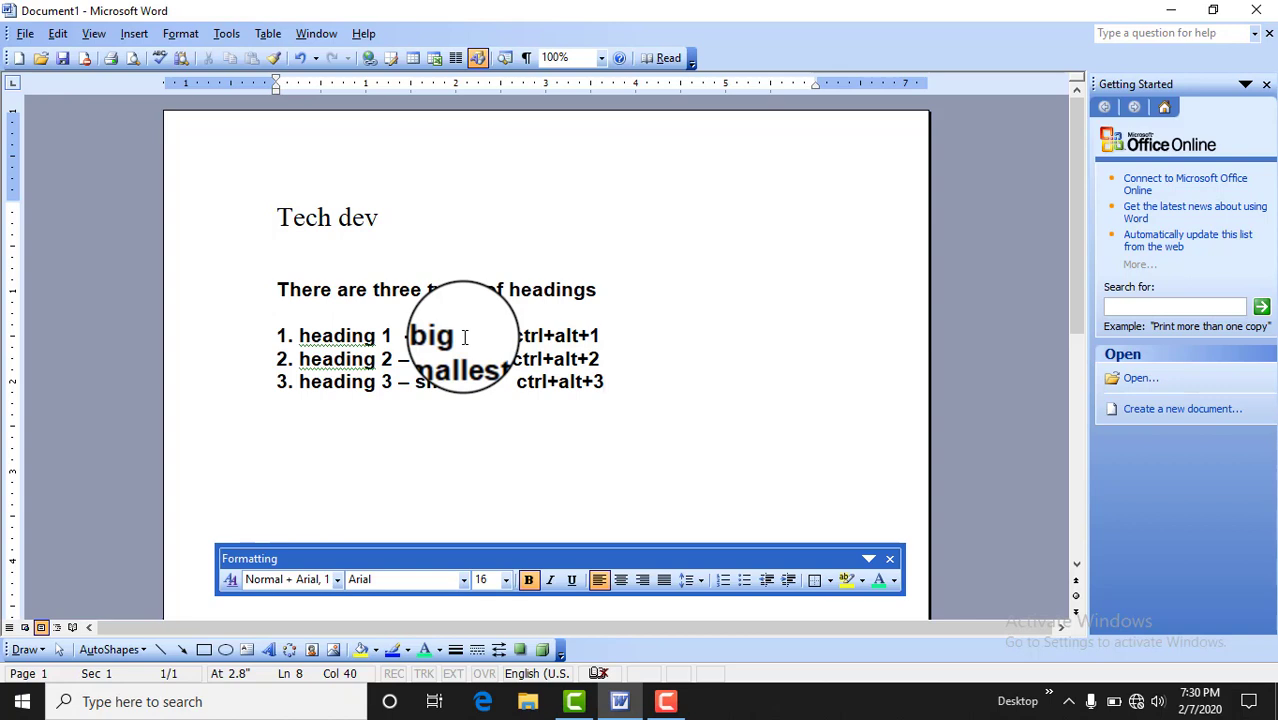
key(Return)
key(Return)
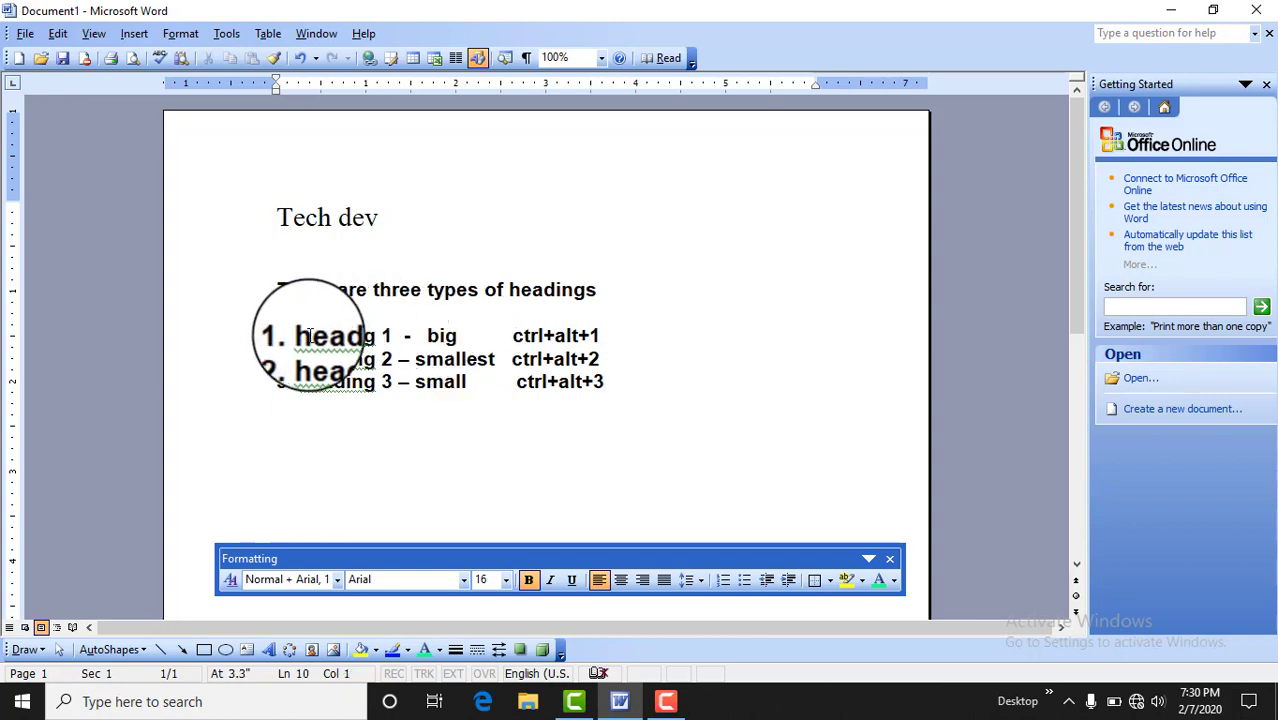
- Select the Tech dev title and apply the Heading 1 style to it
drag(299, 336, 398, 338)
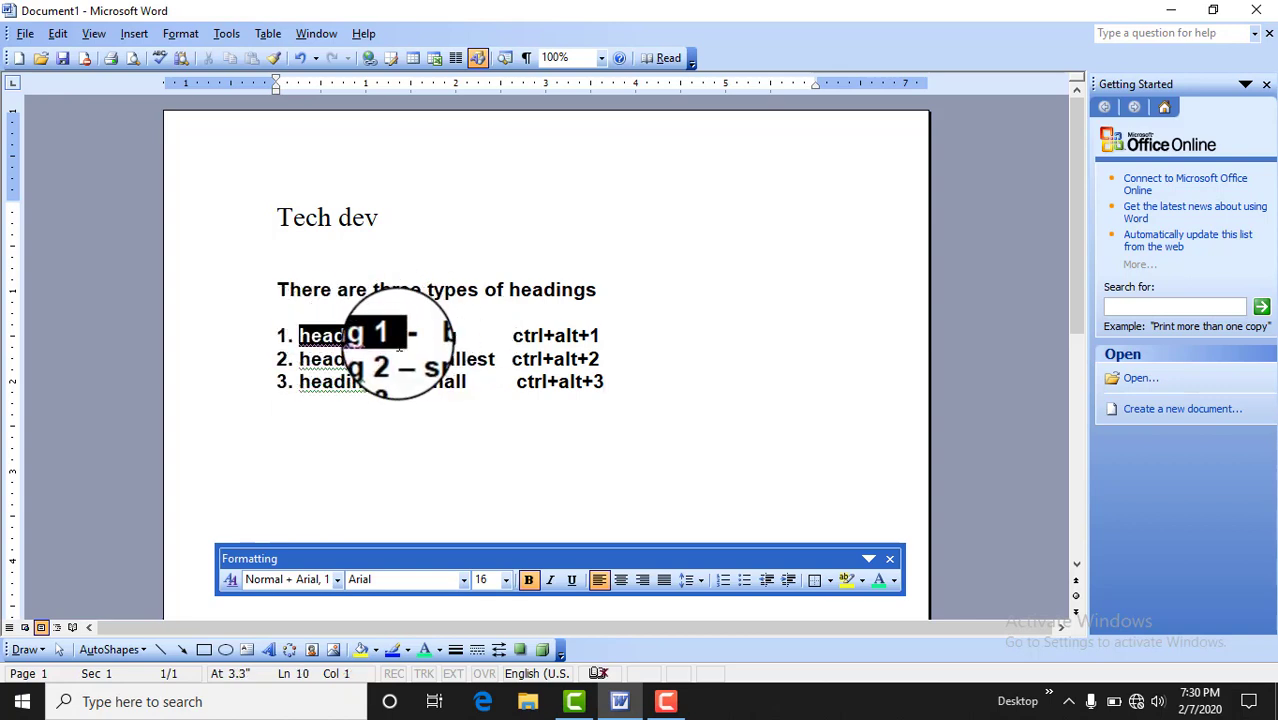
click(402, 337)
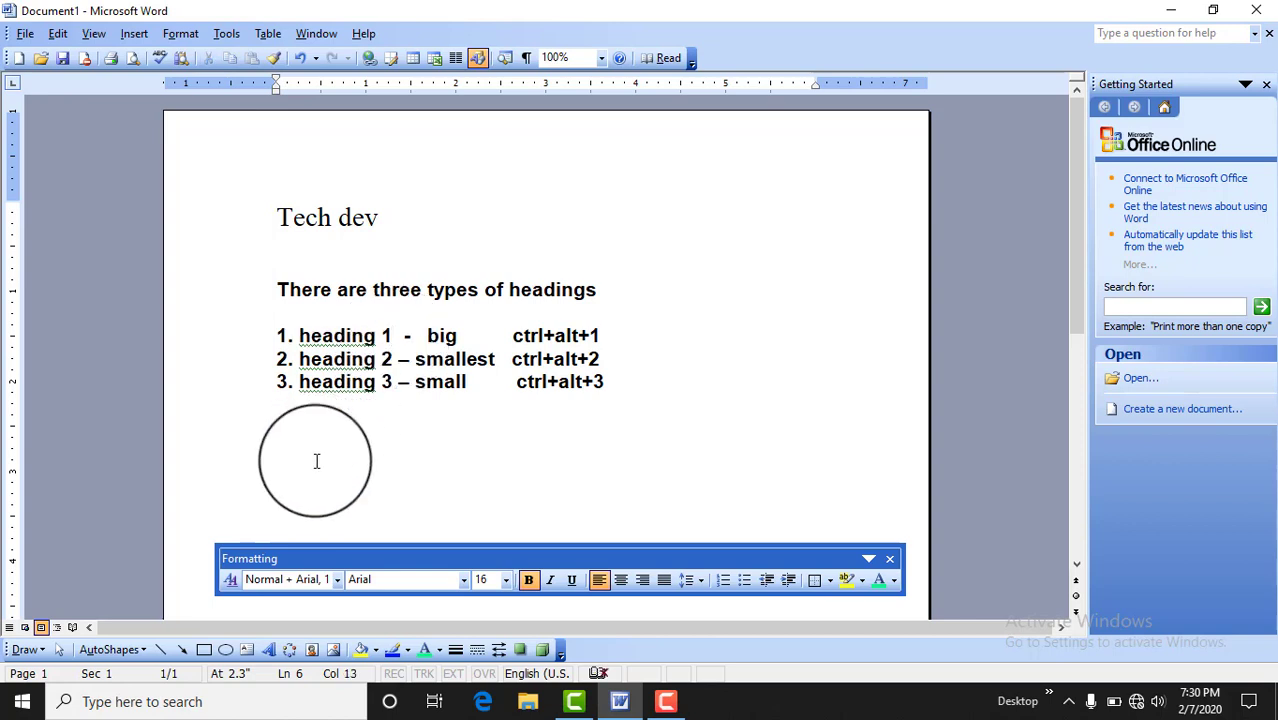
click(278, 218)
key(shift+End)
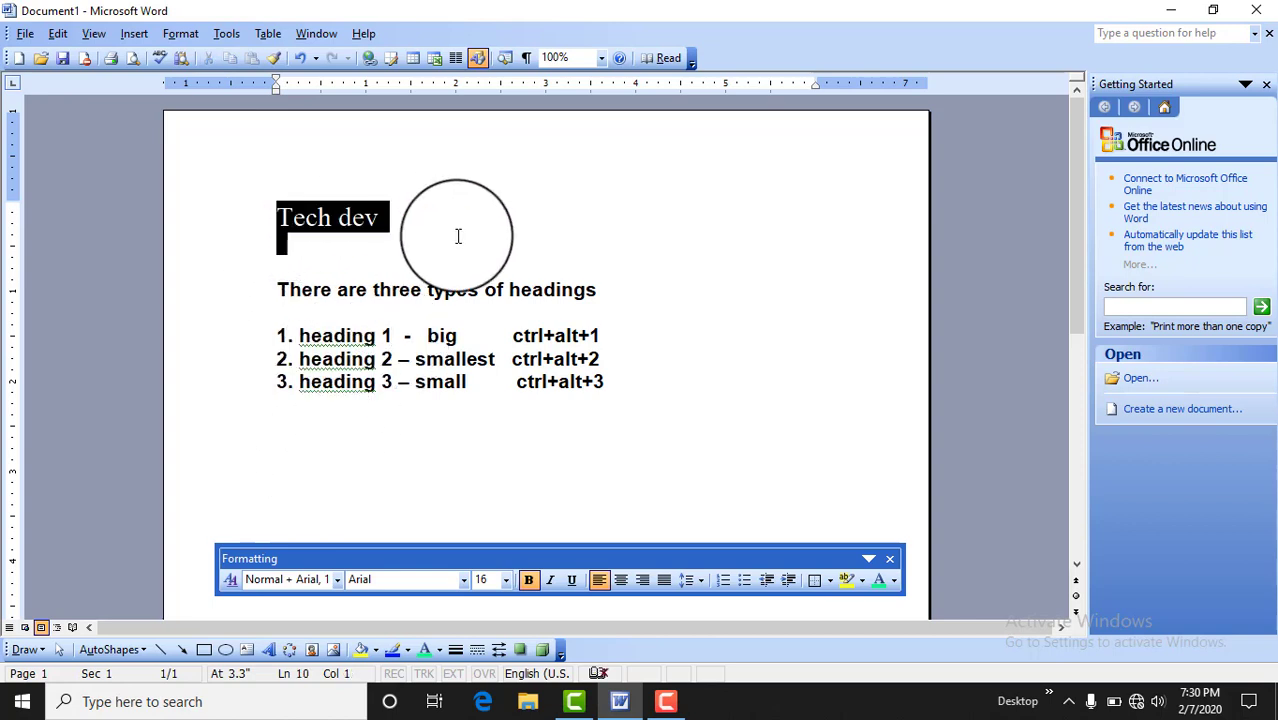
key(ctrl+z)
click(399, 228)
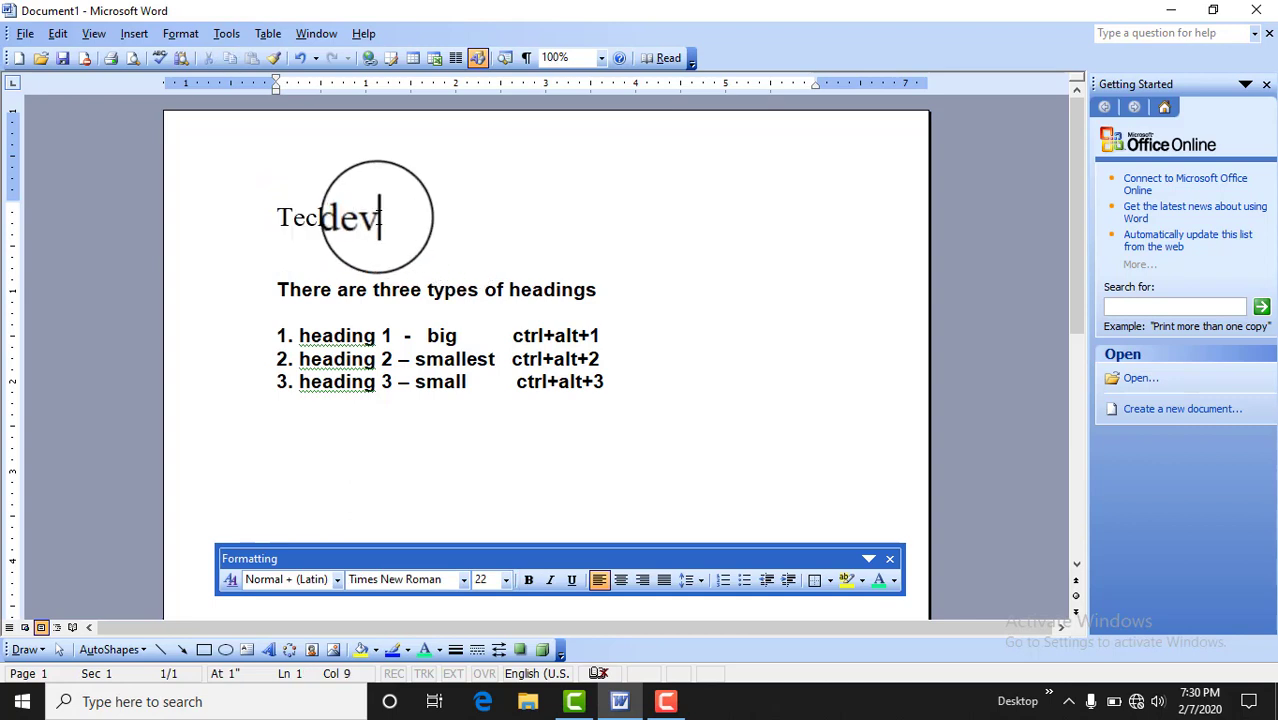
drag(380, 217, 230, 204)
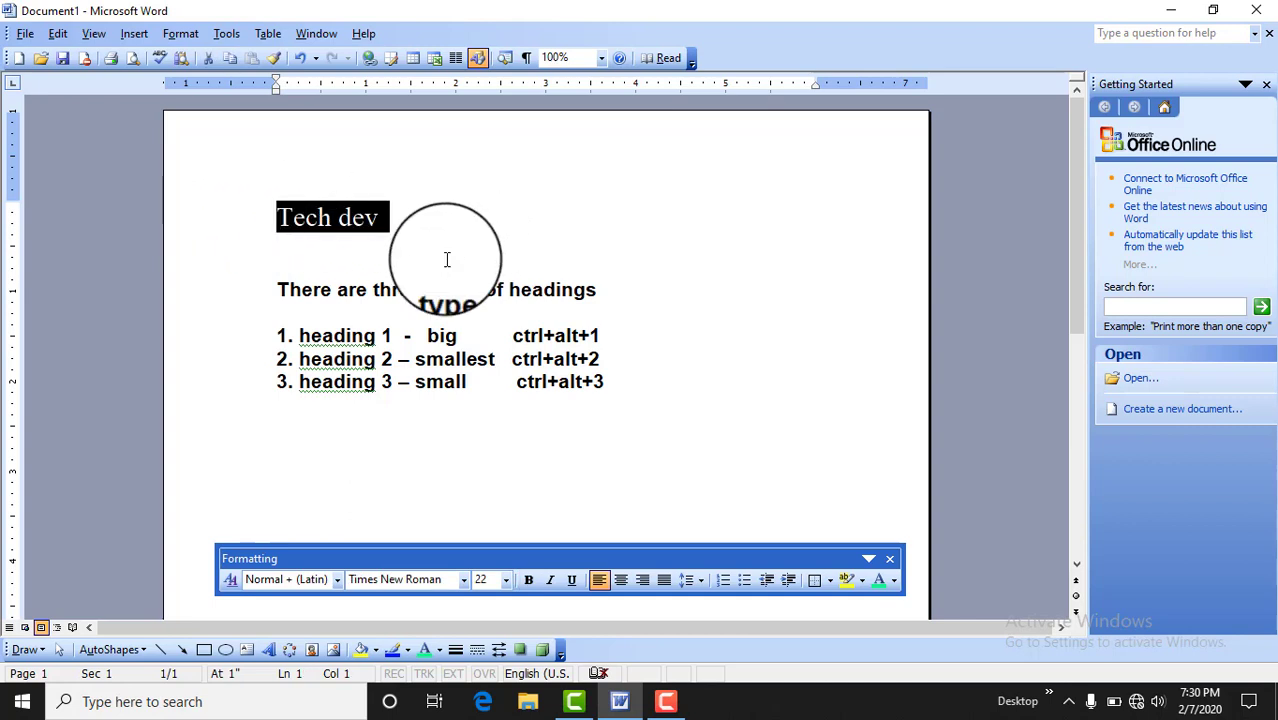
click(337, 581)
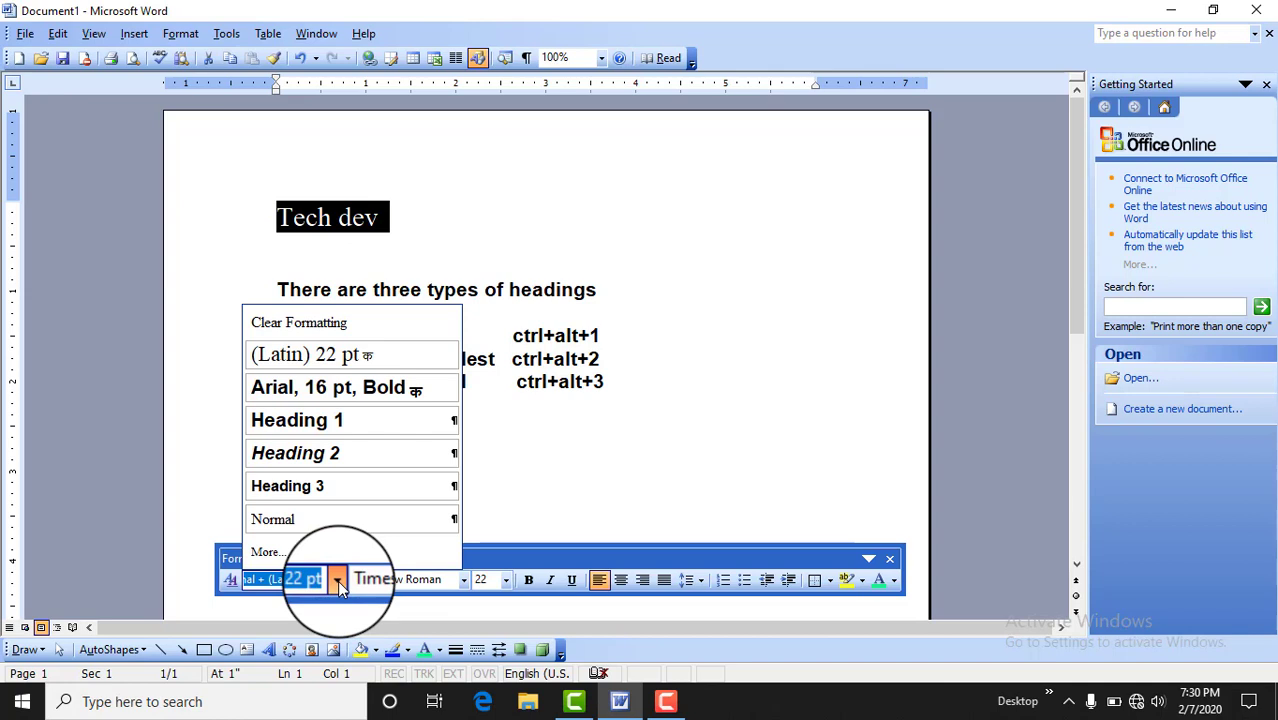
click(325, 420)
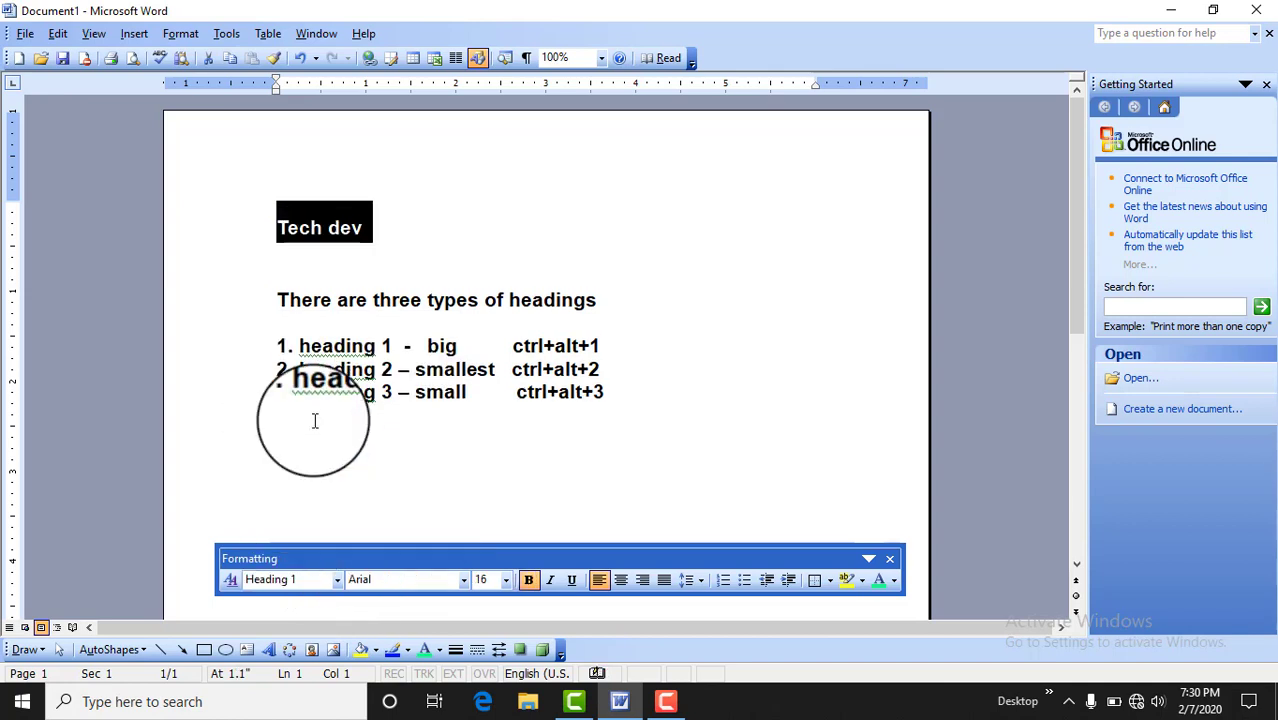
click(366, 250)
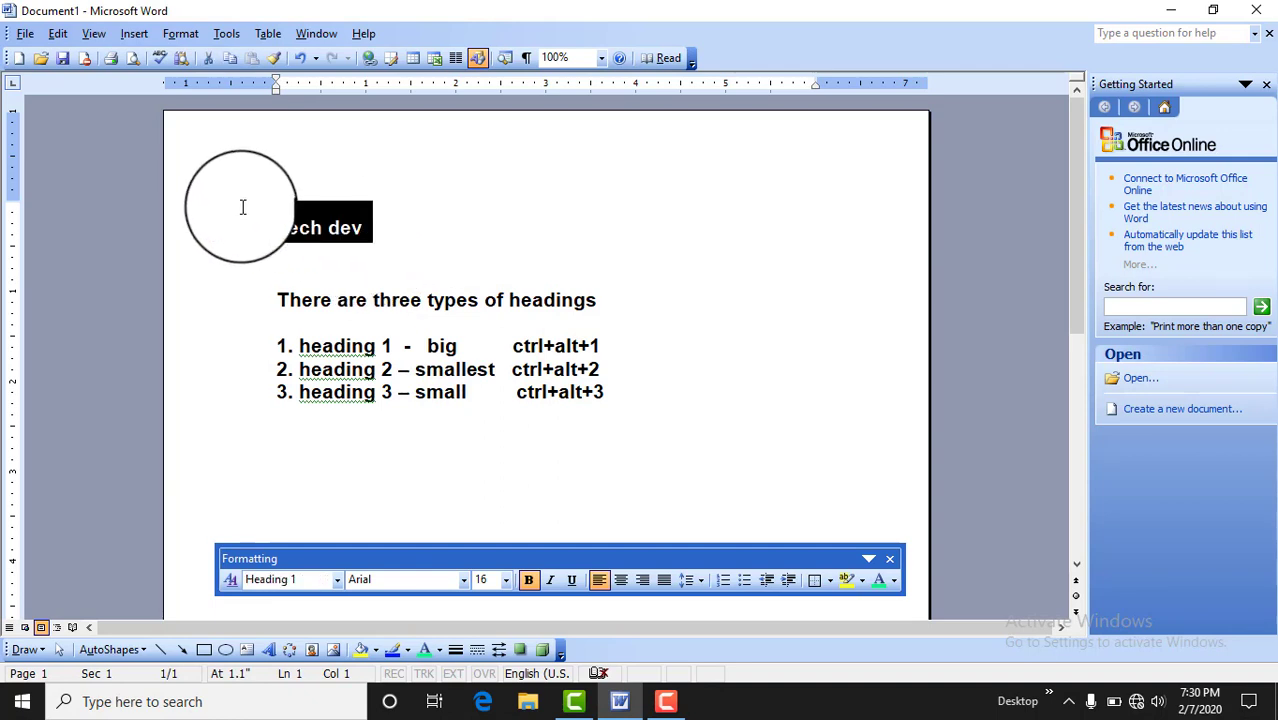
double_click(350, 228)
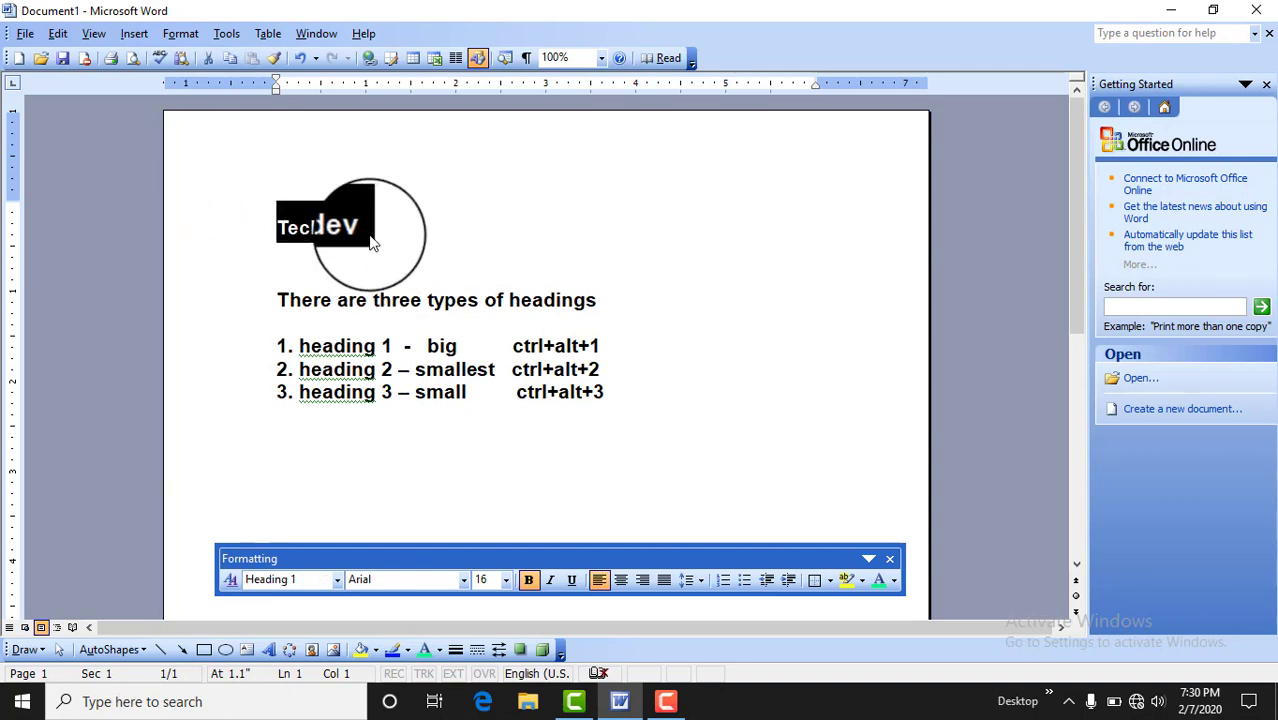
triple_click(297, 229)
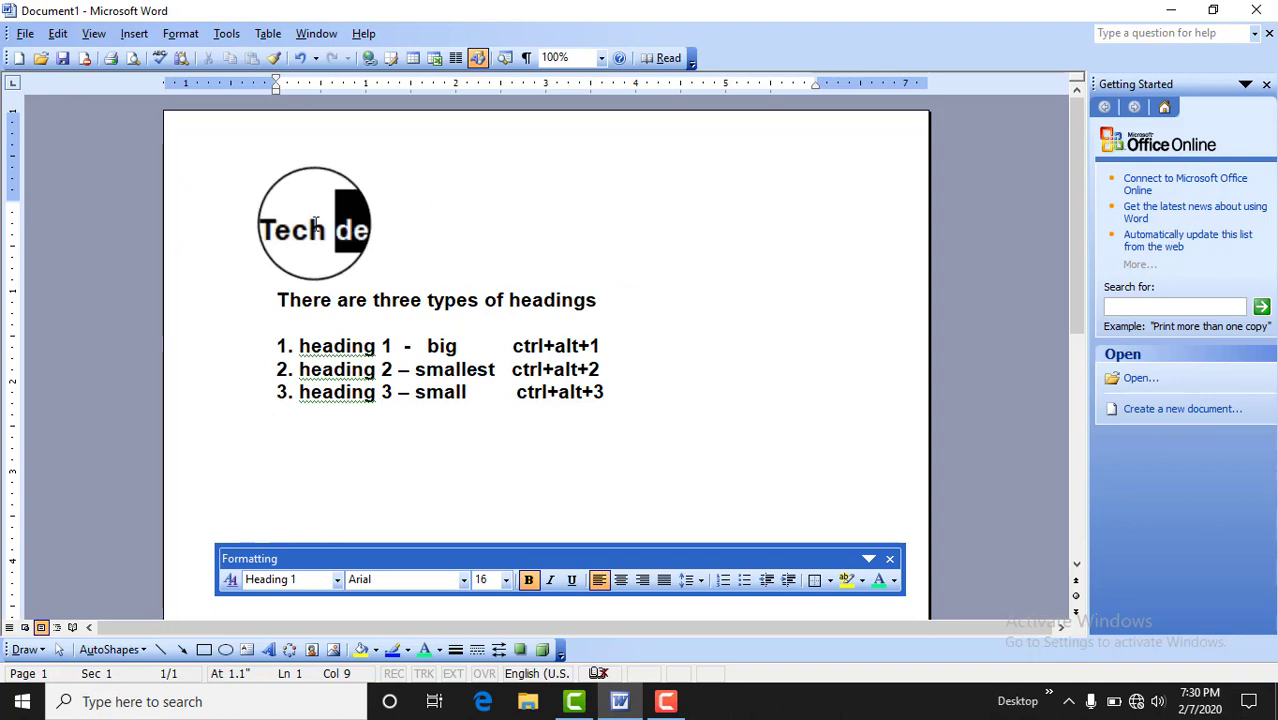
- Return the Tech dev title to the Normal style and reselect it
click(337, 581)
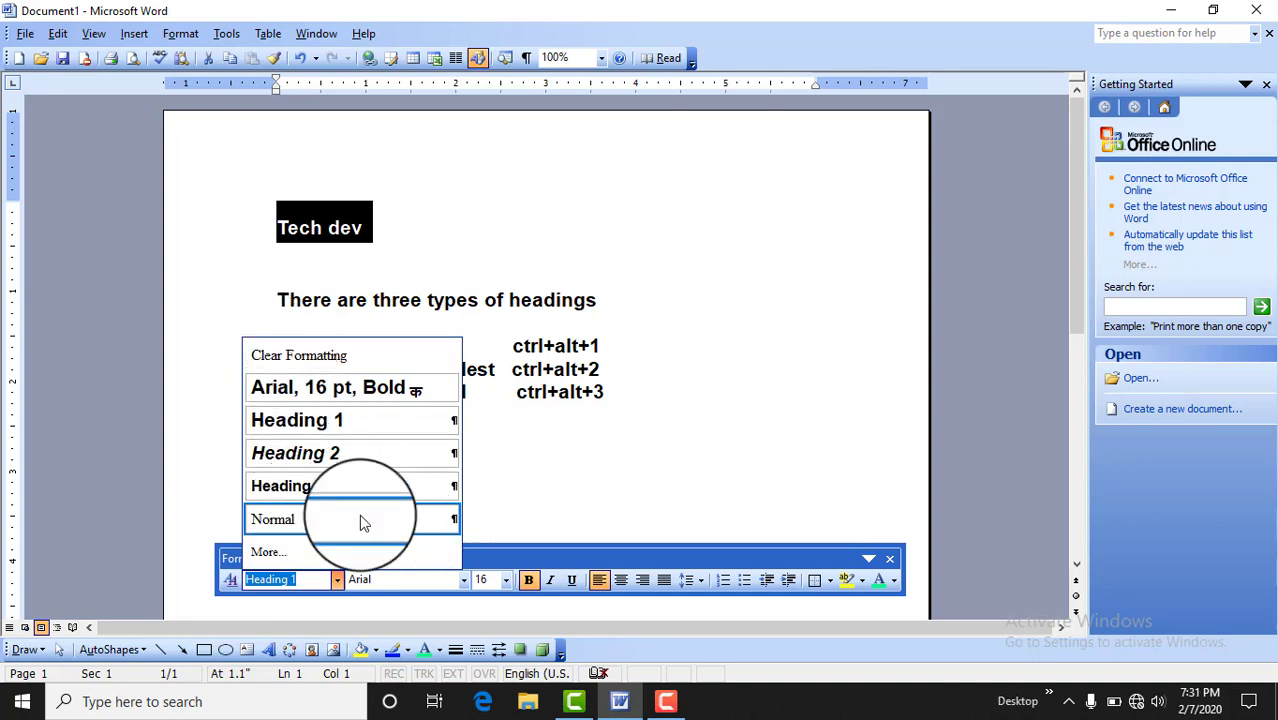
click(293, 515)
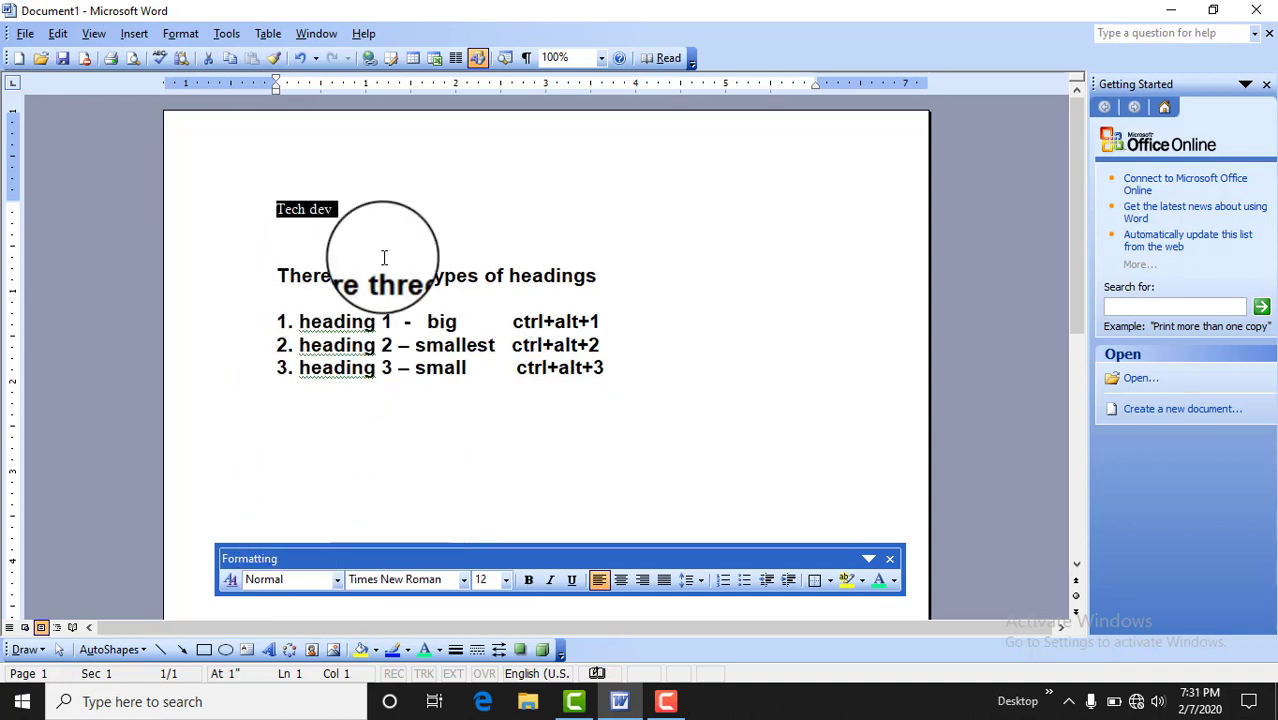
drag(348, 208, 220, 201)
text(Ctrl+shift+s   style)
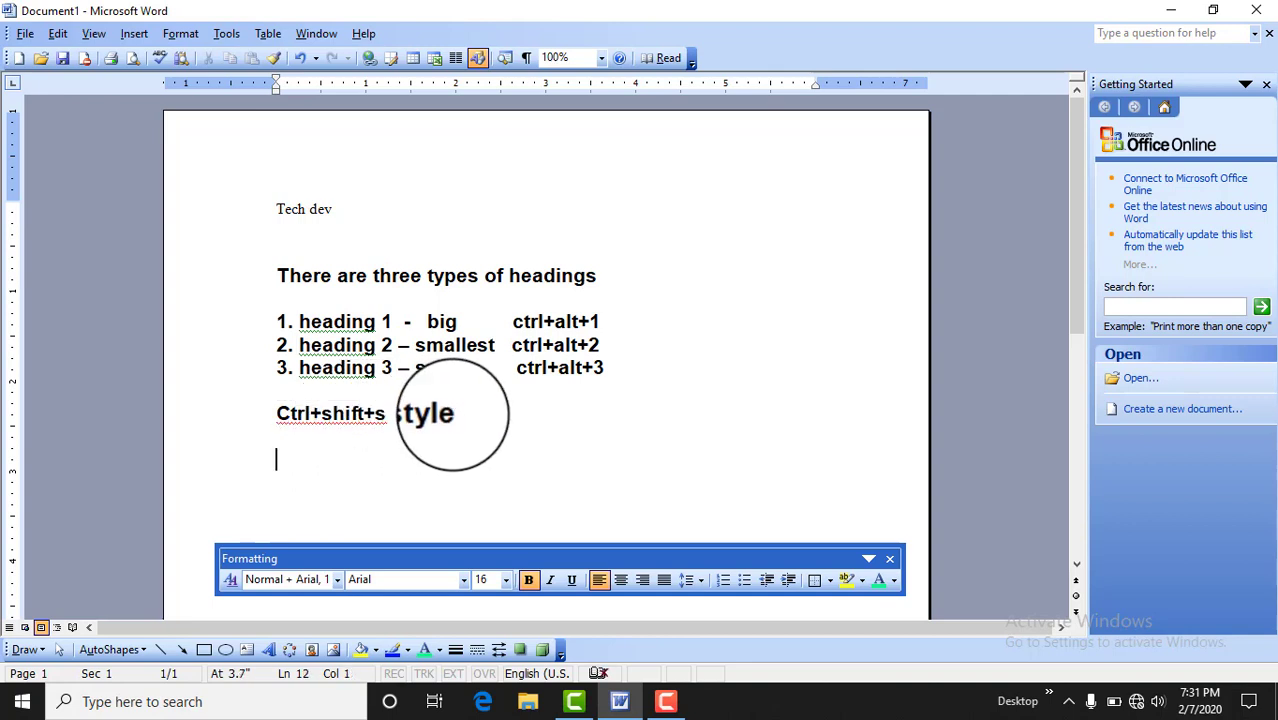
- Apply Normal style to the new line and enlarge the Tech dev title to 20 pt
click(340, 585)
click(311, 517)
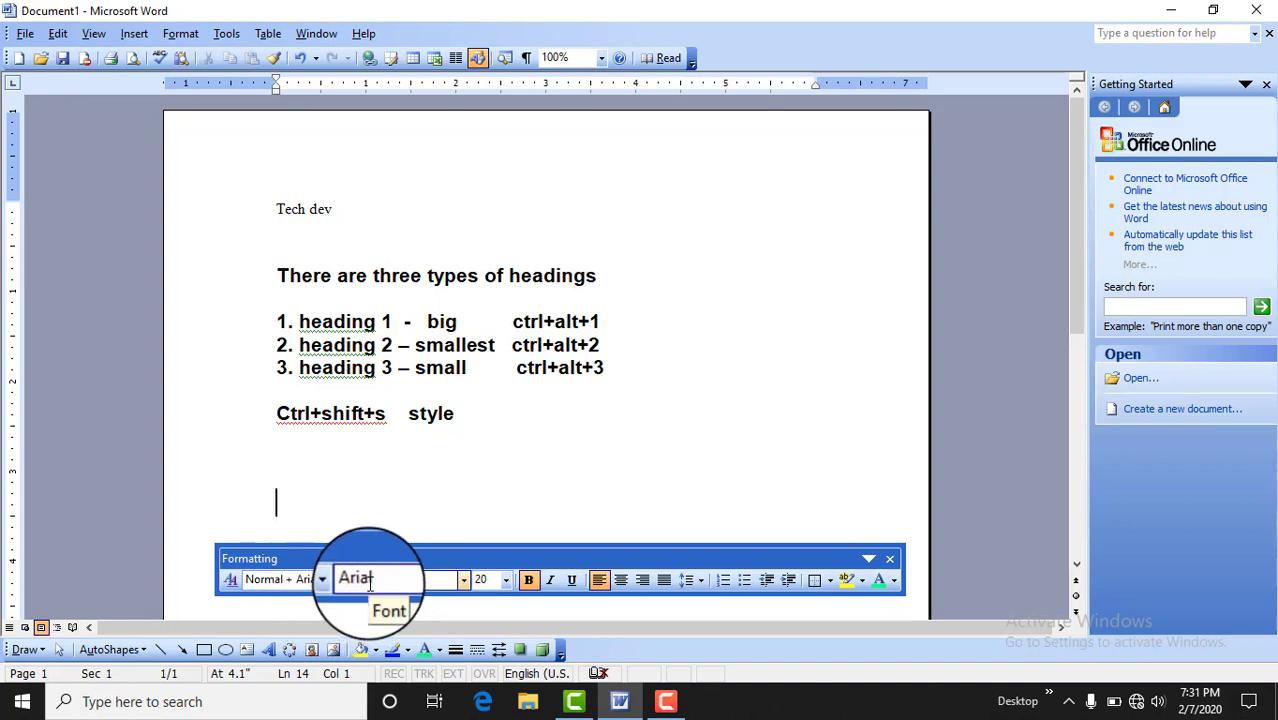
key(Return)
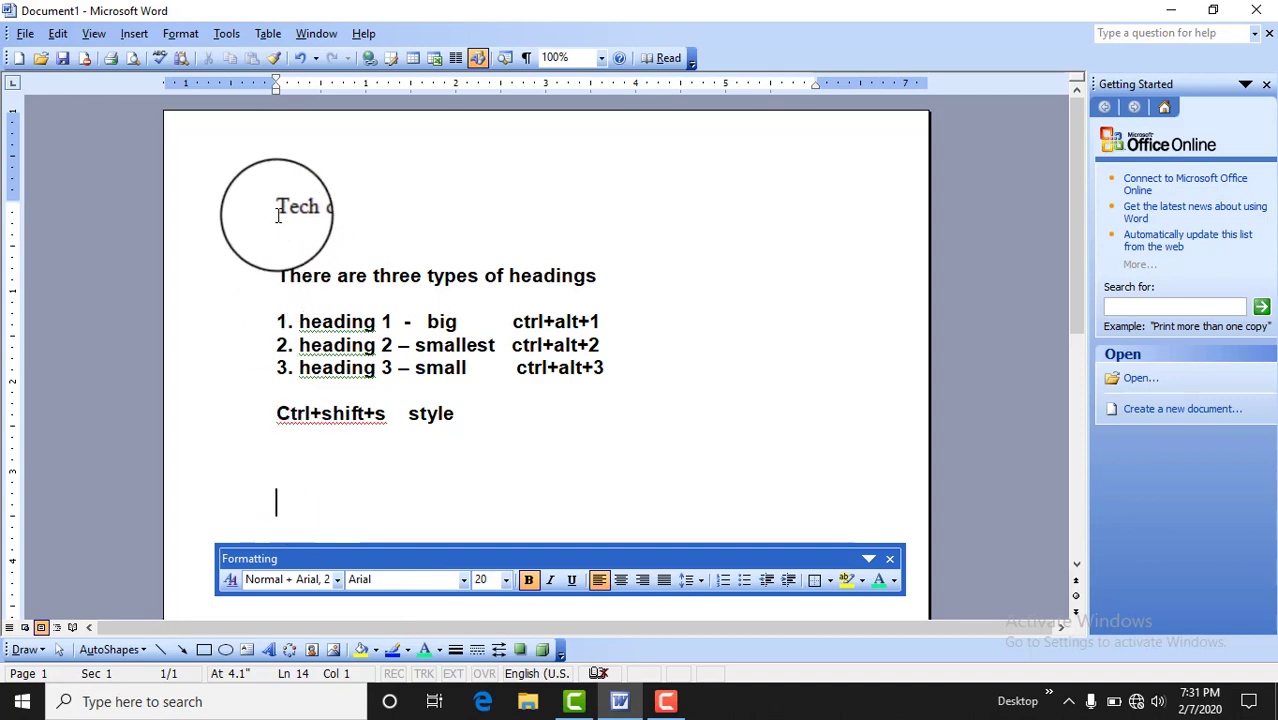
drag(280, 210, 350, 212)
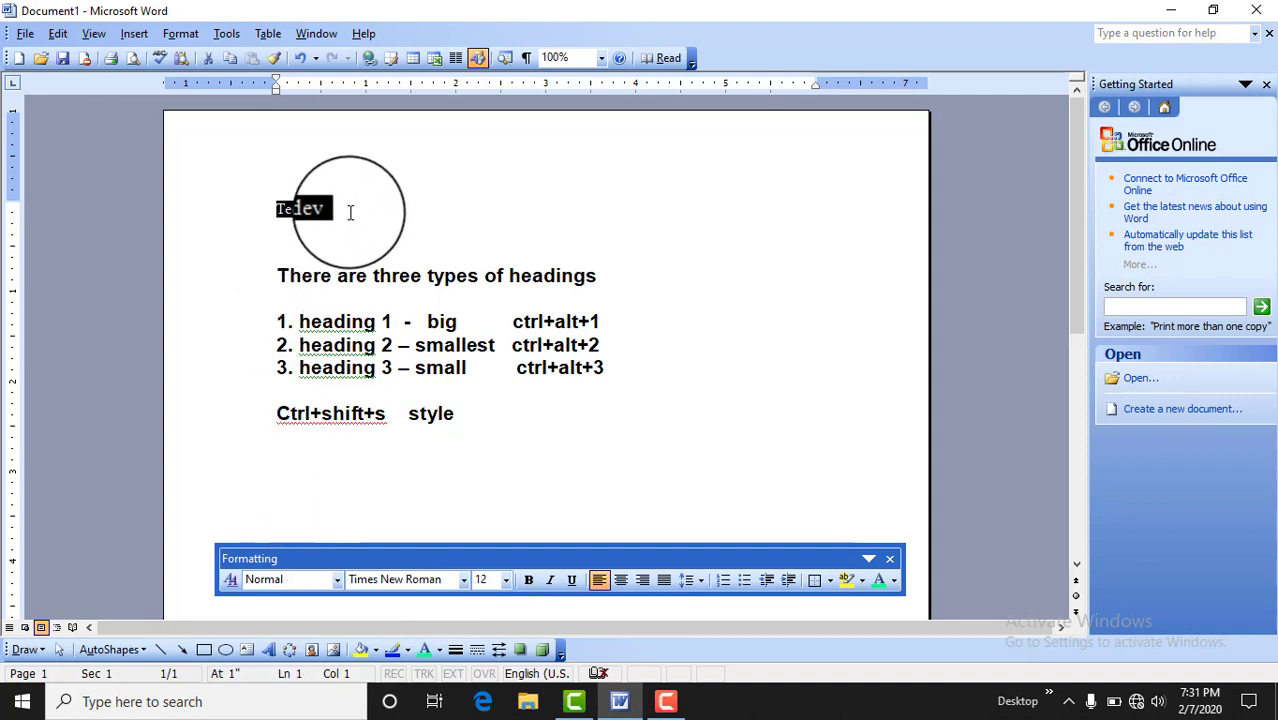
key(ctrl+shift+period)
key(ctrl+shift+period)
key(ctrl+shift+period)
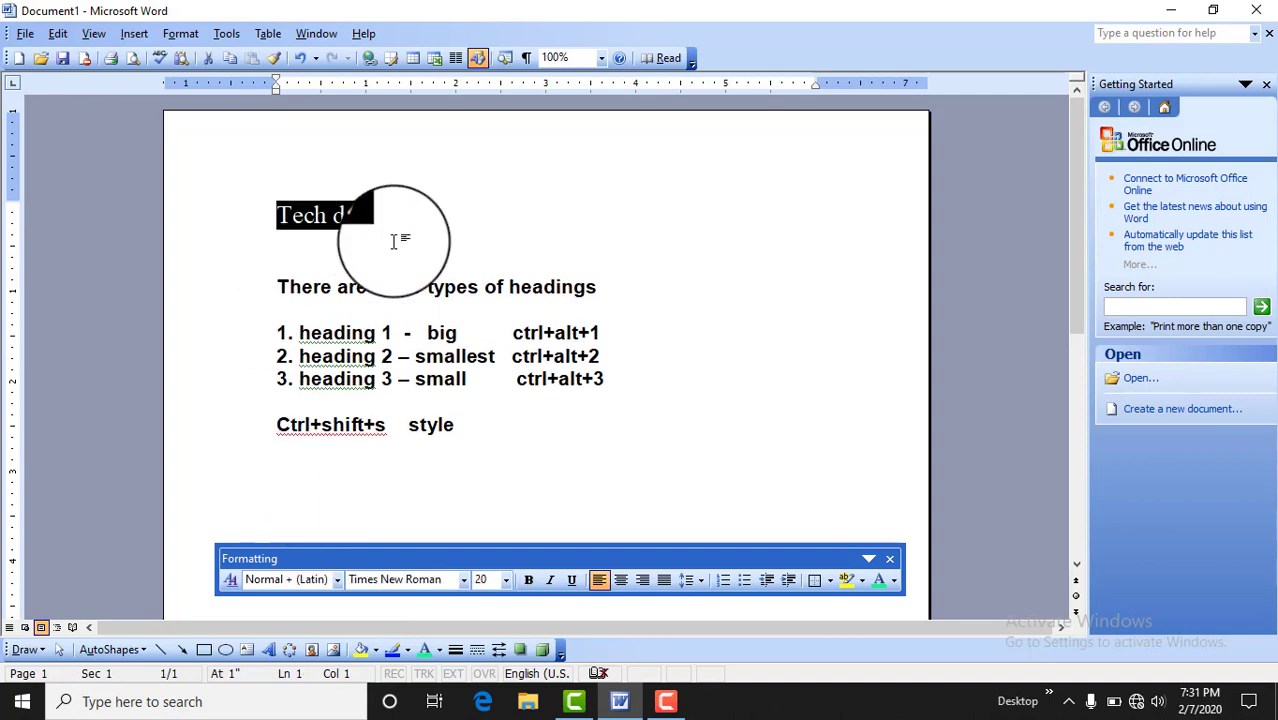
click(392, 241)
- Change the Tech dev title's font to Ink Free
drag(378, 215, 275, 210)
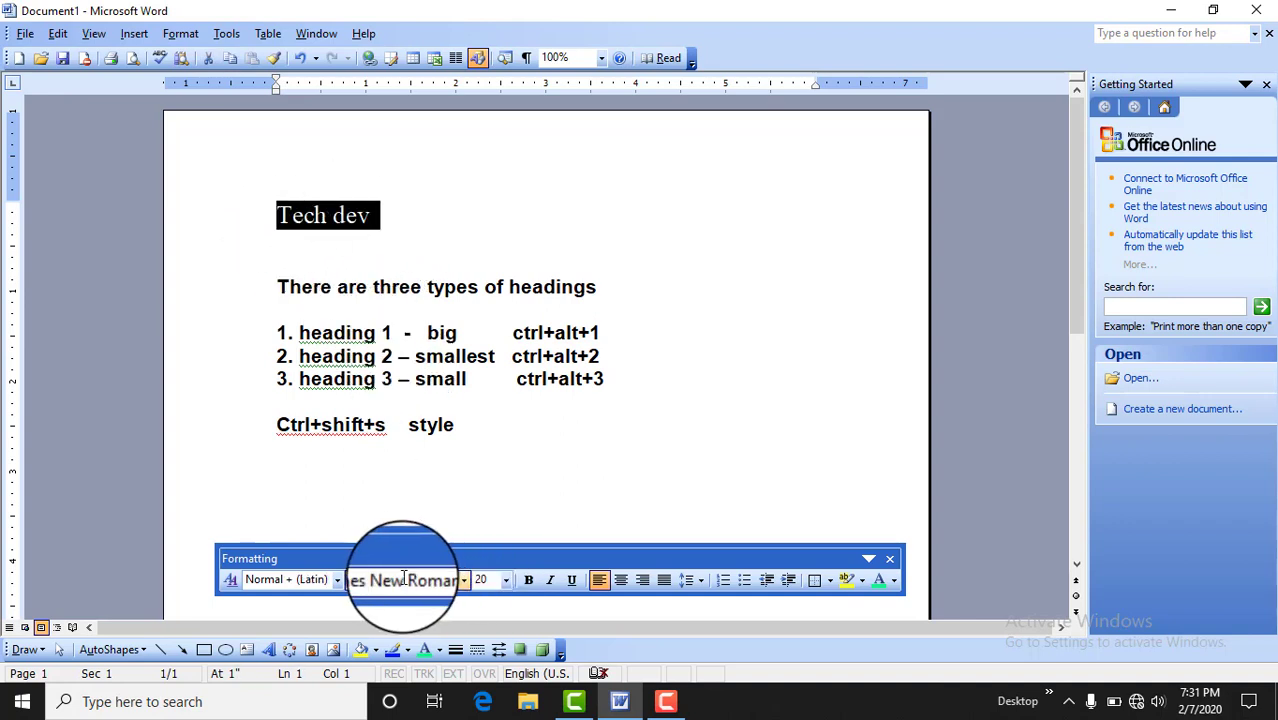
click(465, 581)
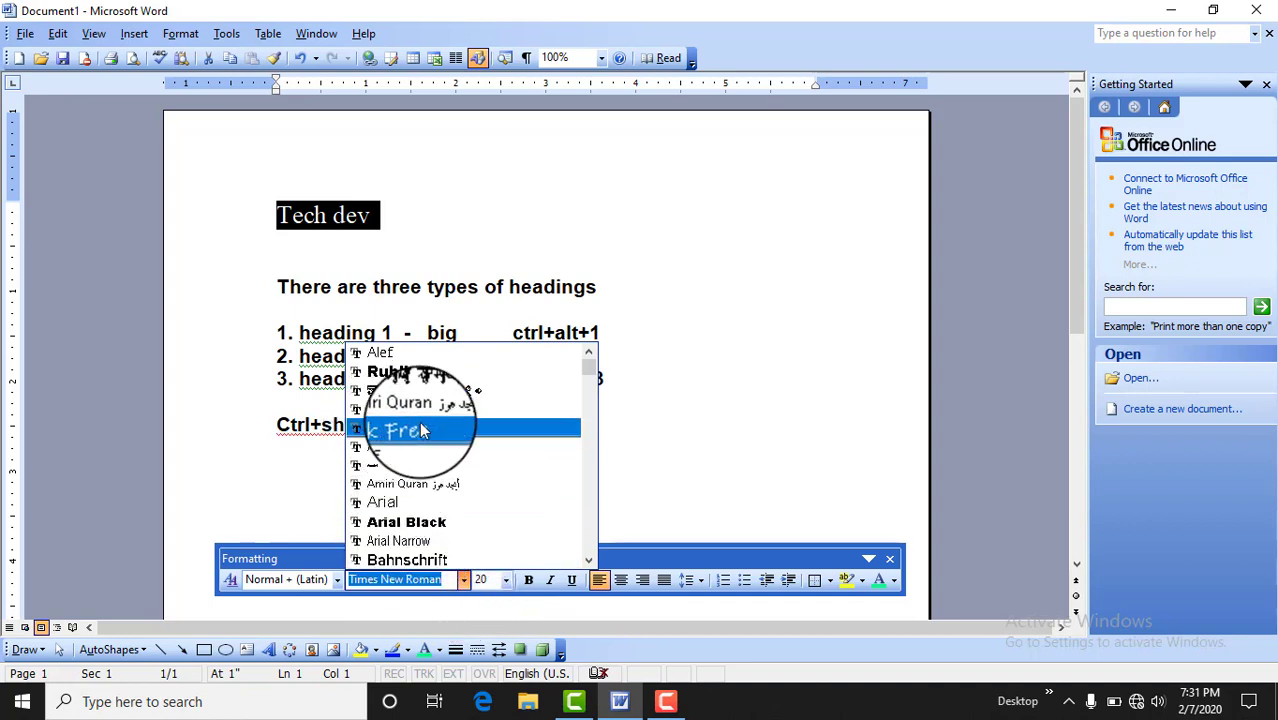
click(398, 430)
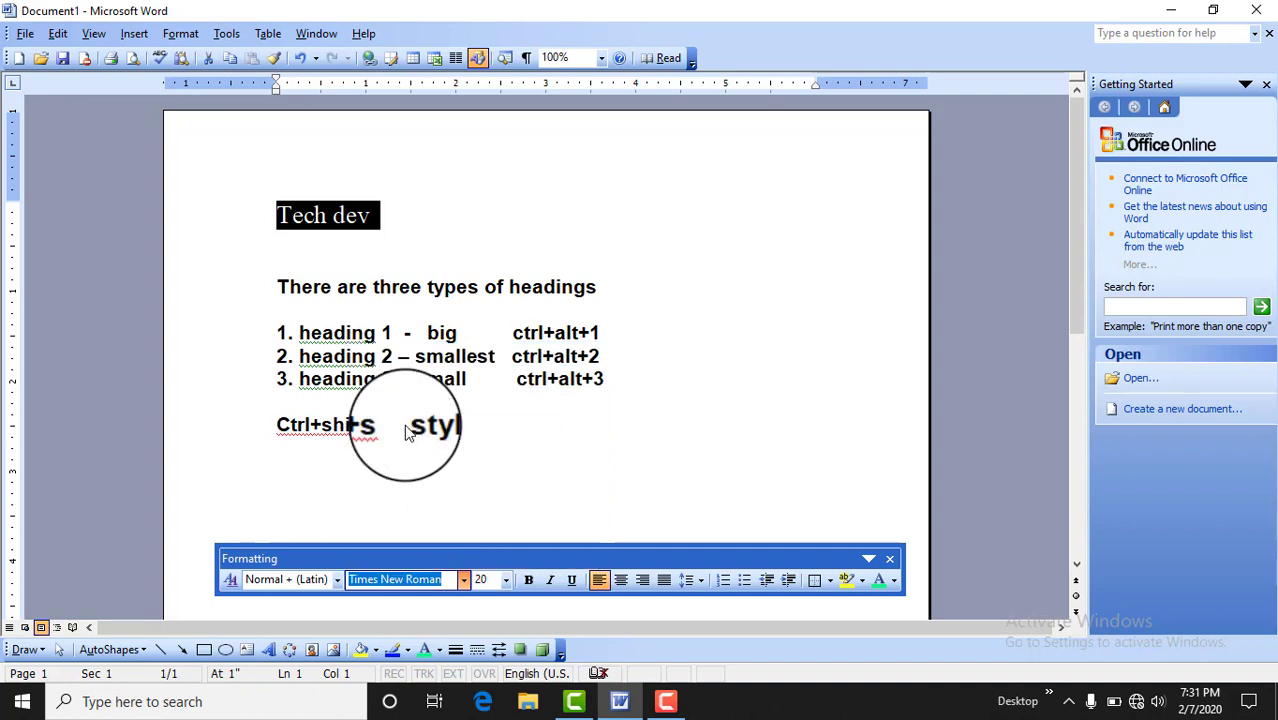
text(Ink Free)
click(376, 224)
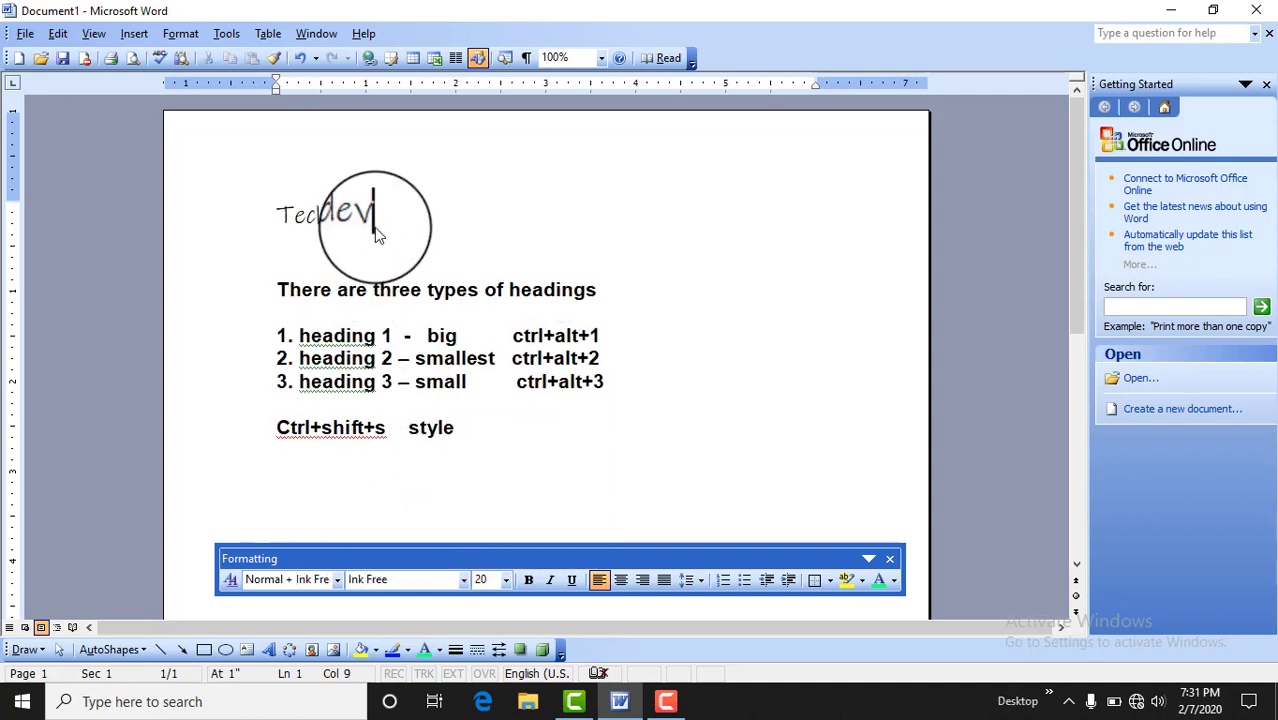
- Switch the Tech dev title's font to Arial
drag(376, 222, 280, 214)
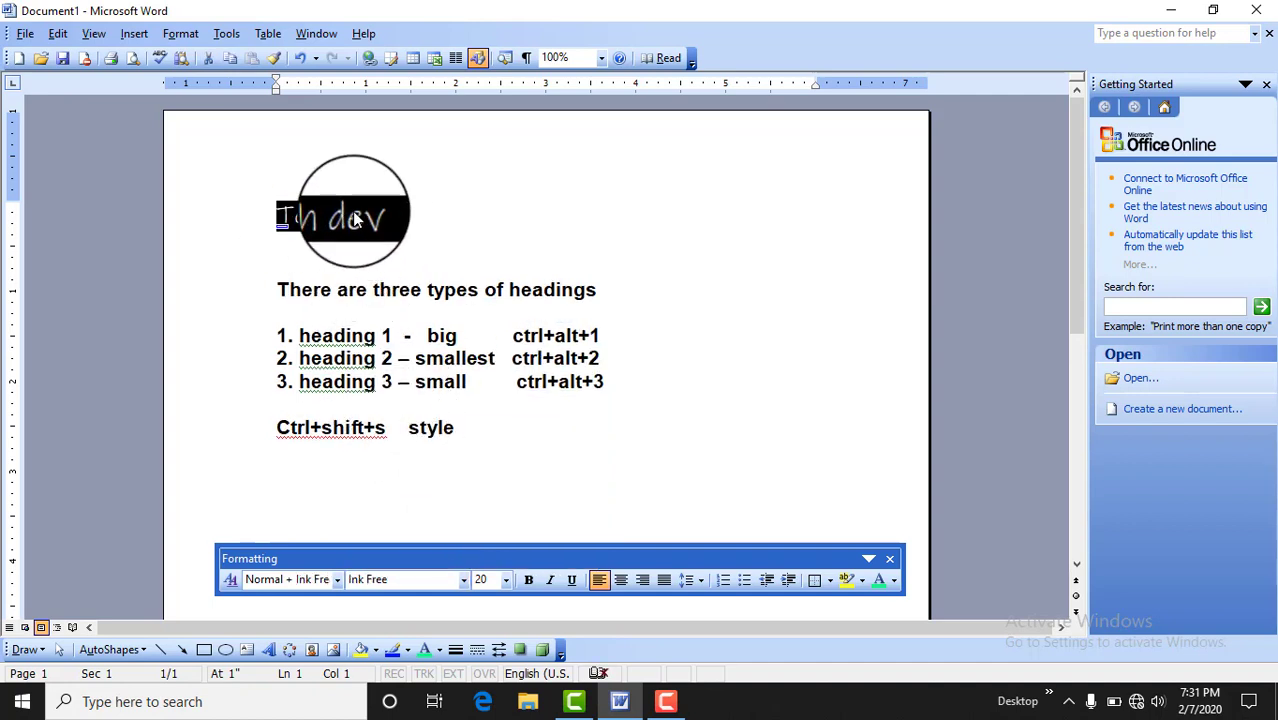
click(394, 211)
drag(394, 211, 247, 212)
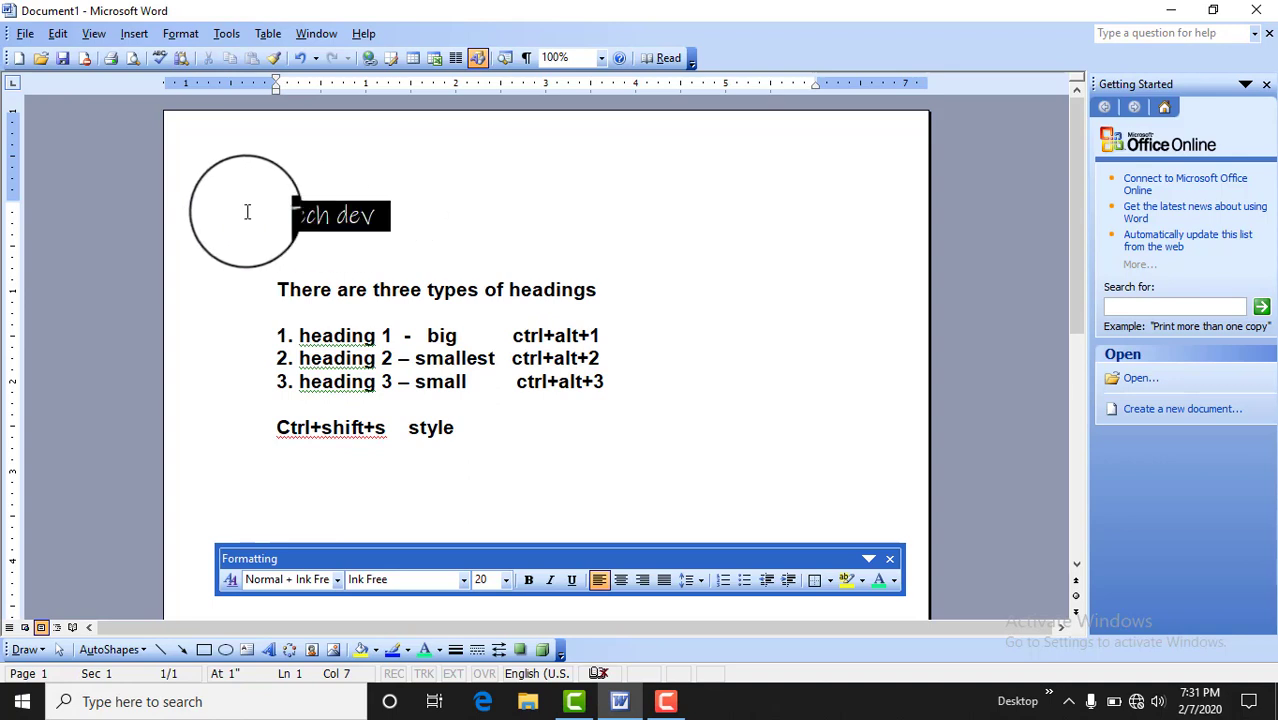
click(386, 209)
drag(386, 209, 291, 247)
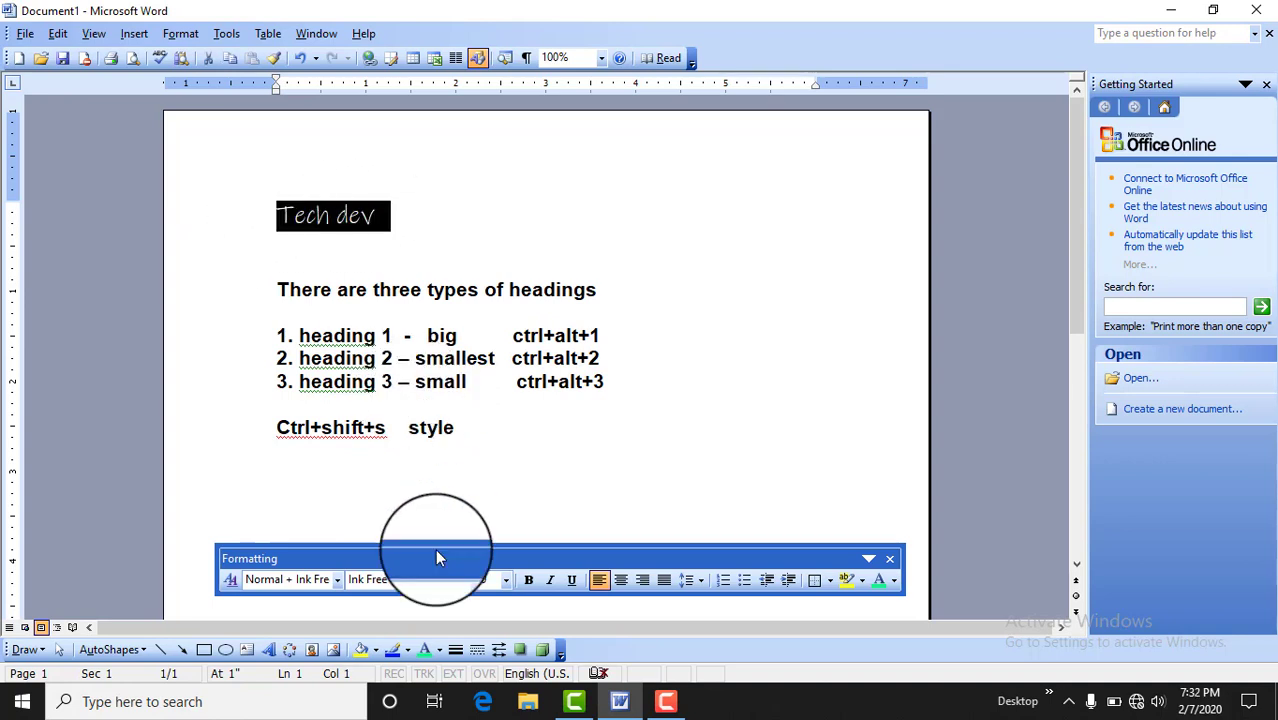
click(463, 579)
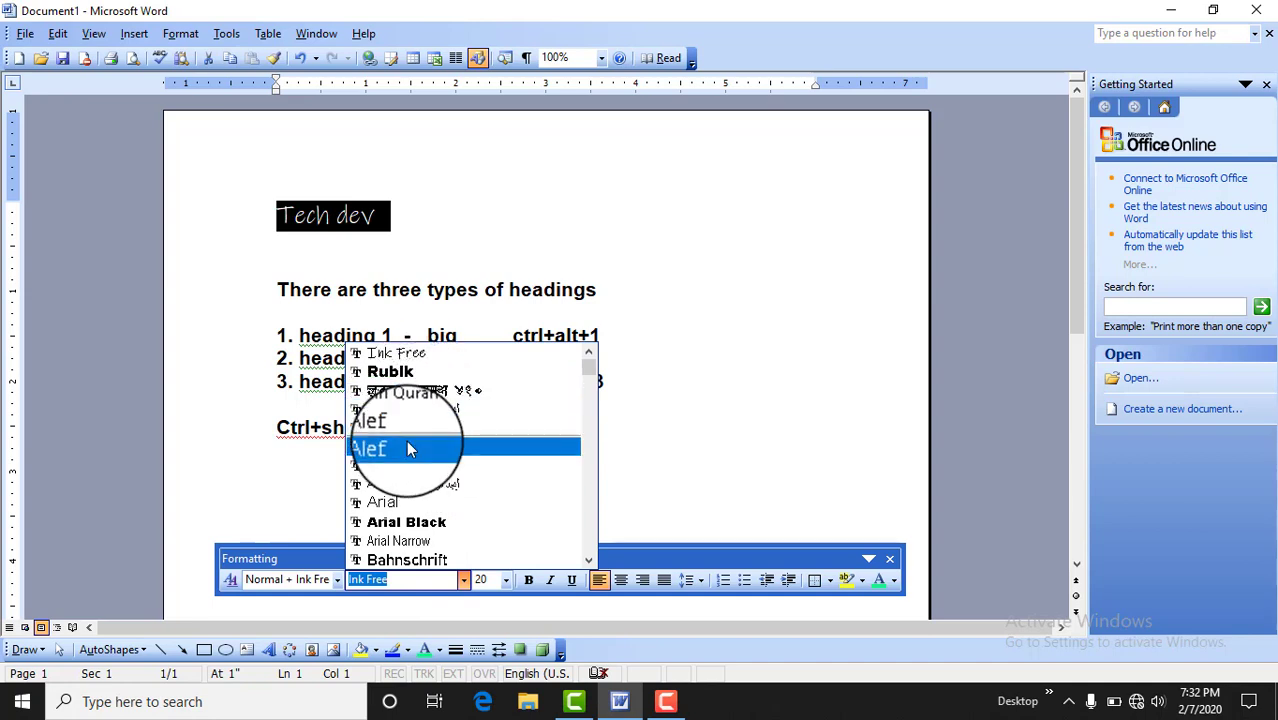
click(406, 510)
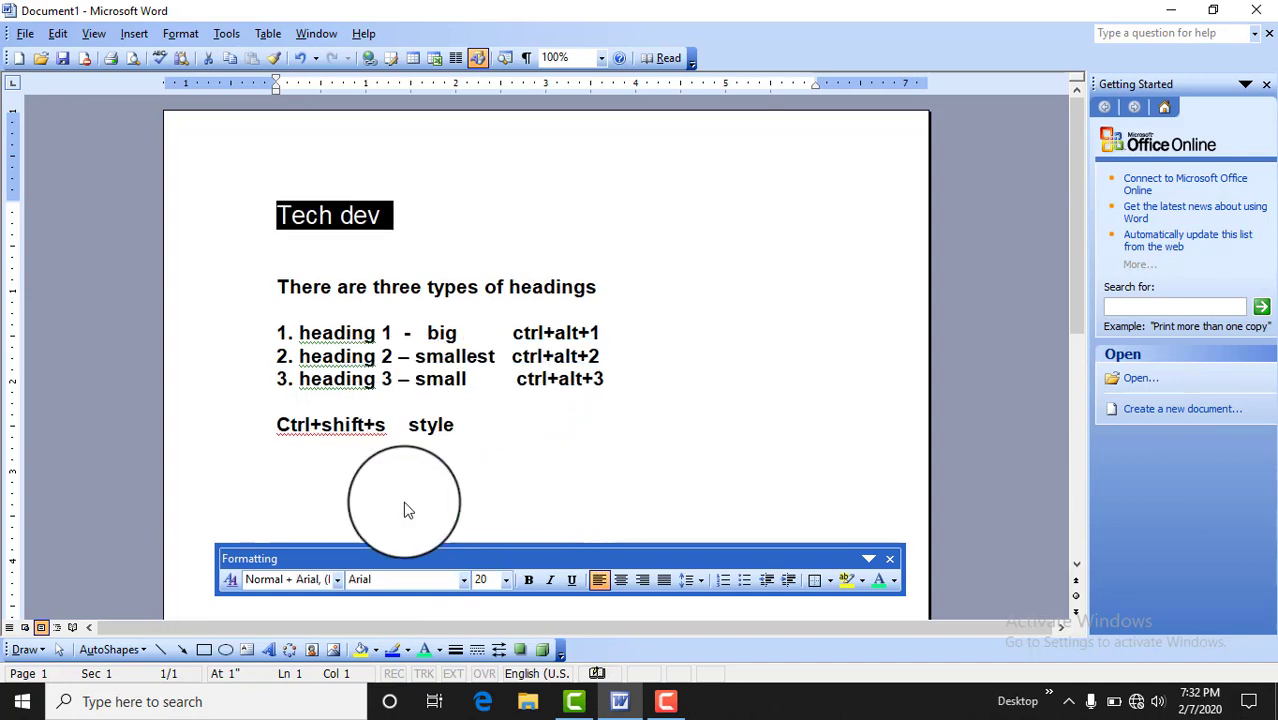
click(385, 213)
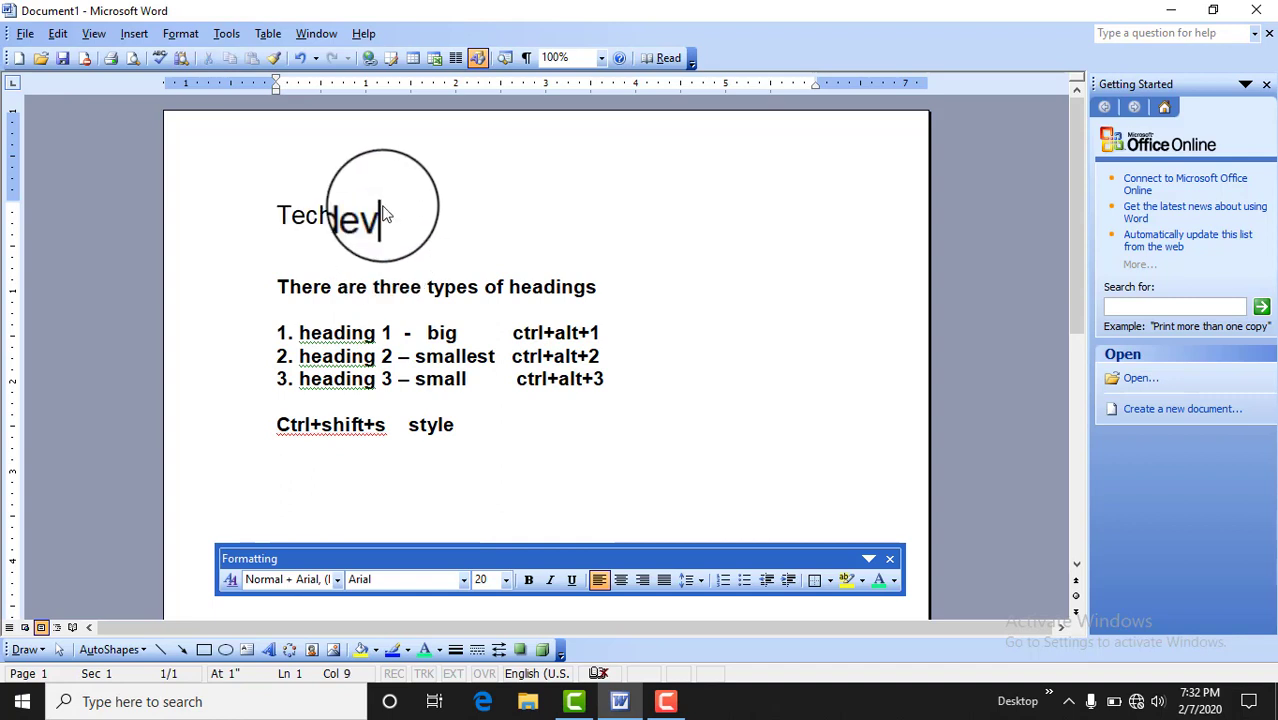
drag(394, 208, 169, 202)
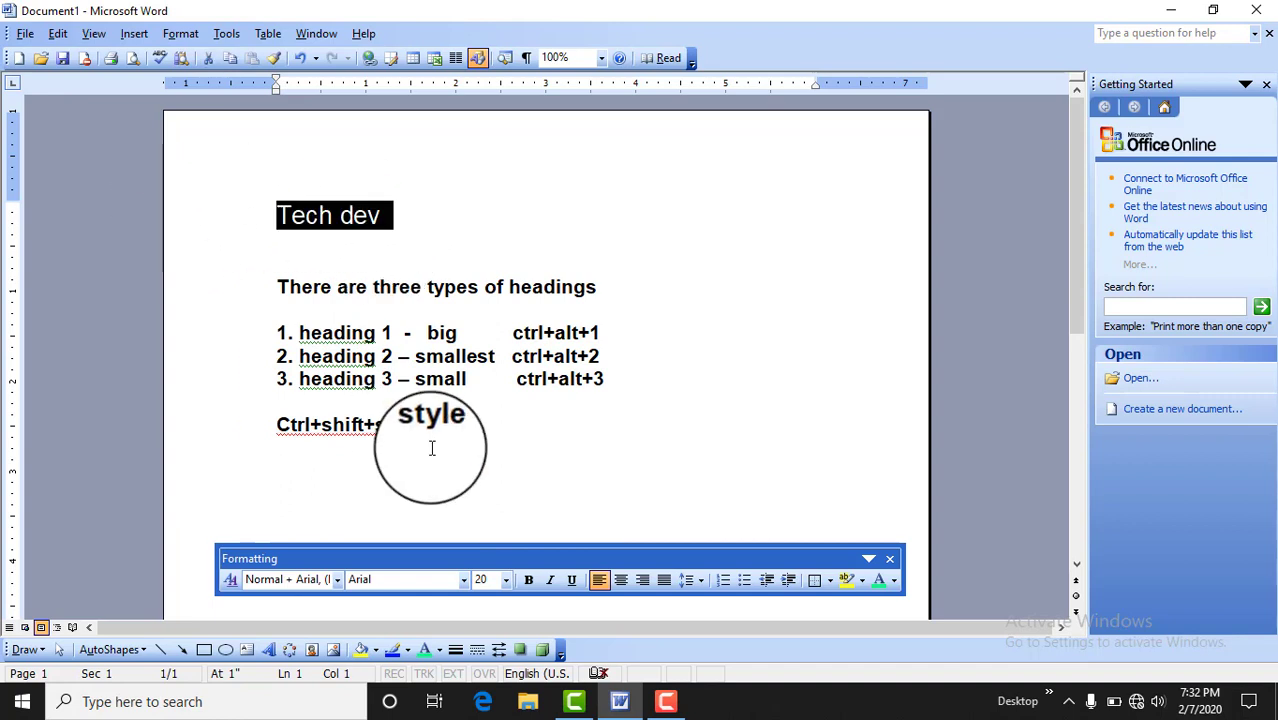
drag(465, 550, 470, 577)
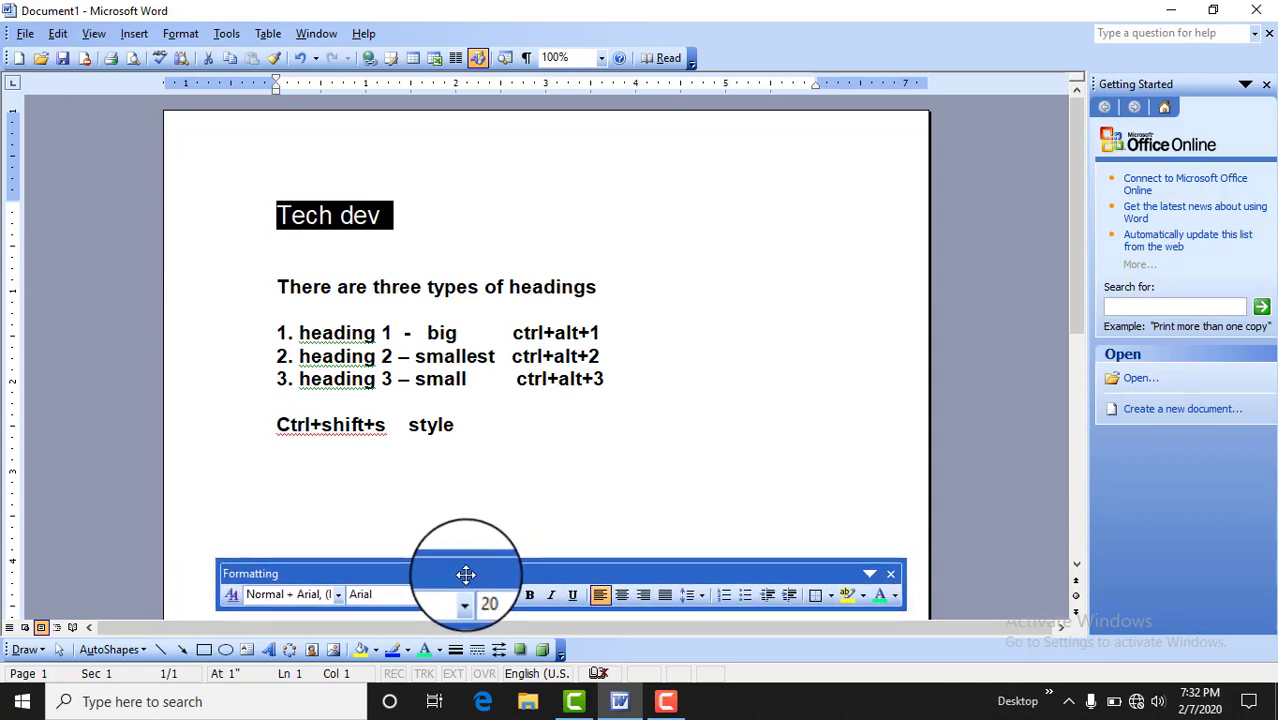
- Add the line 'Ctrl+shift+f font family' under the Ctrl+shift+s style line
drag(470, 577, 462, 575)
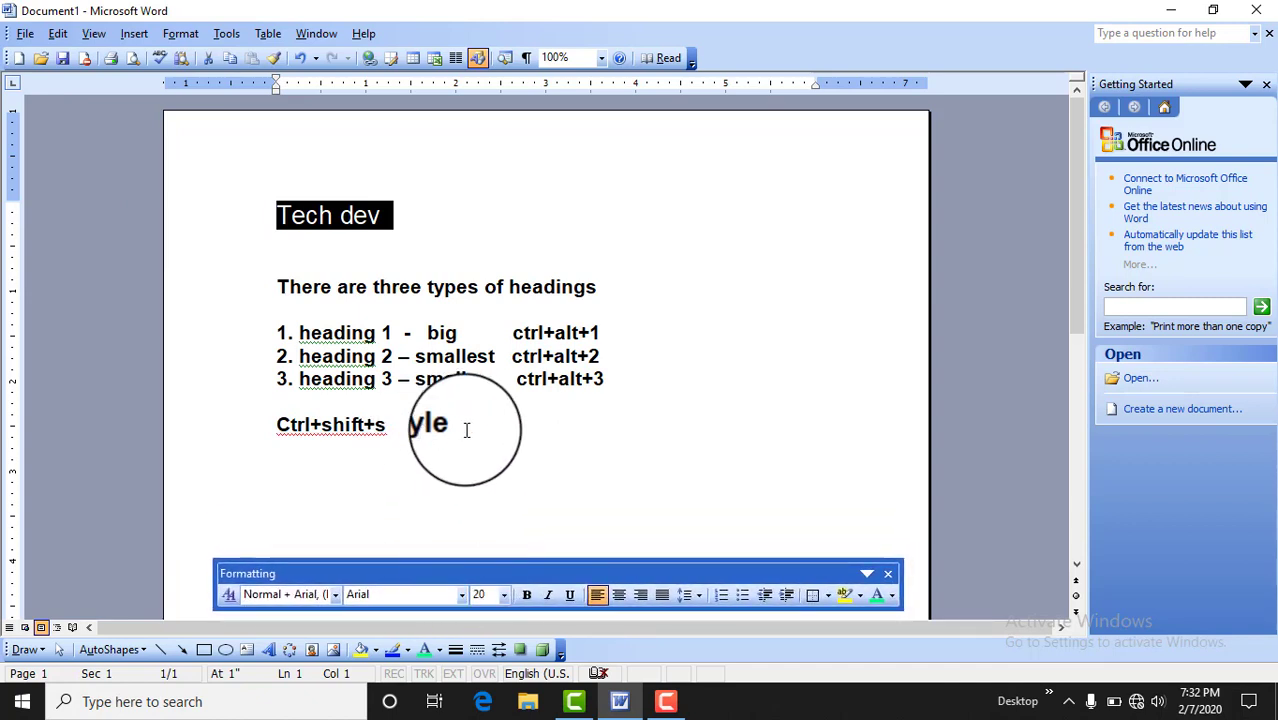
click(466, 430)
click(496, 469)
text(Ctrl+shift+f  font family)
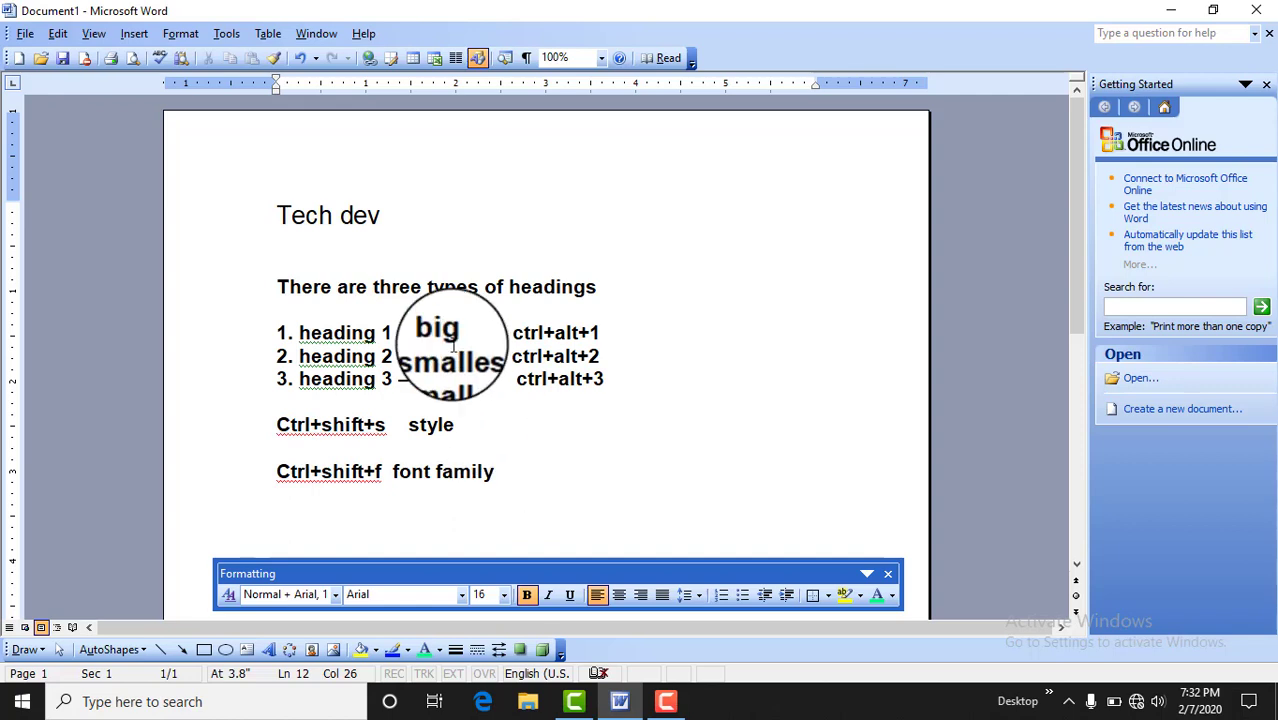
click(414, 241)
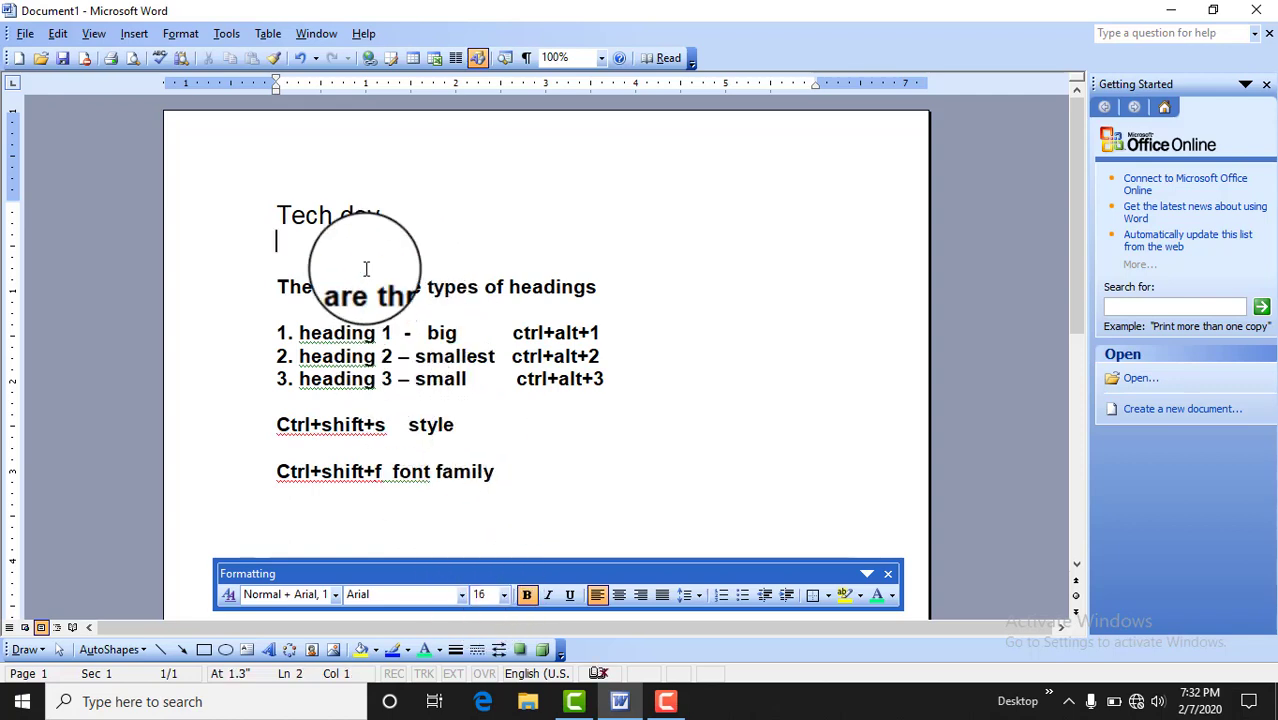
- Resize the Tech dev heading to 36 pt, then 48 pt, then 14 pt
drag(276, 215, 461, 221)
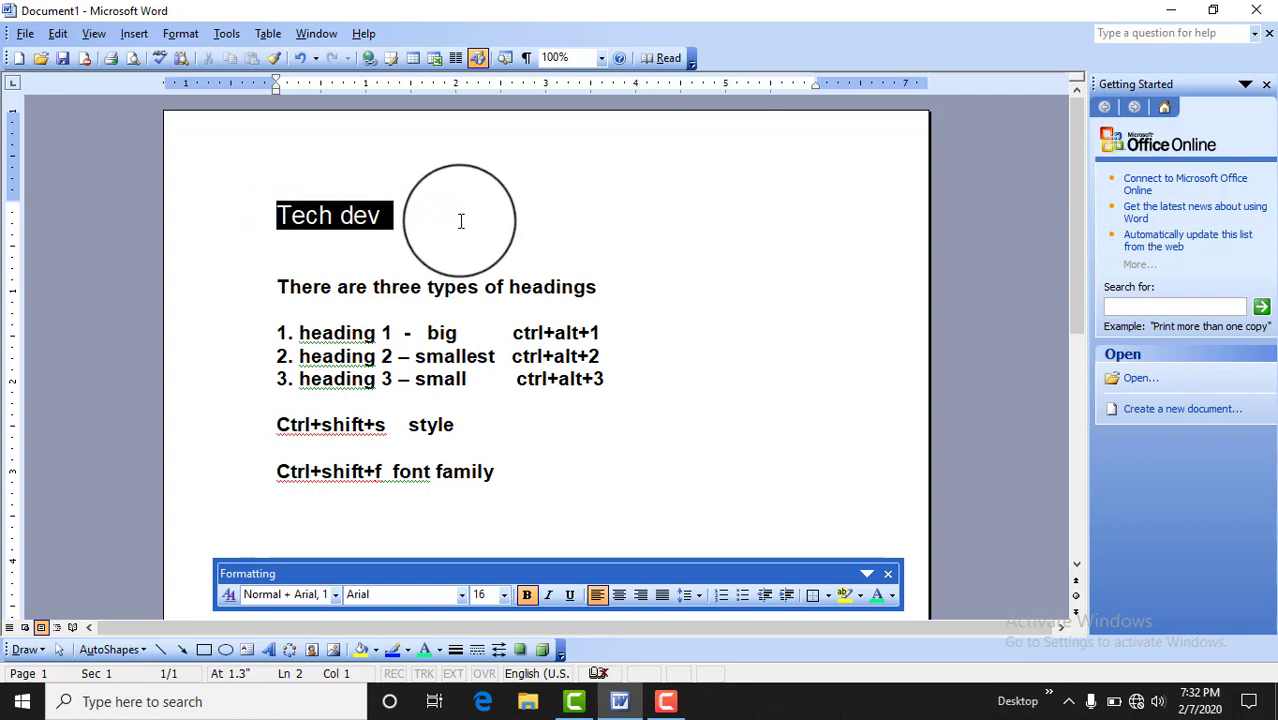
click(489, 594)
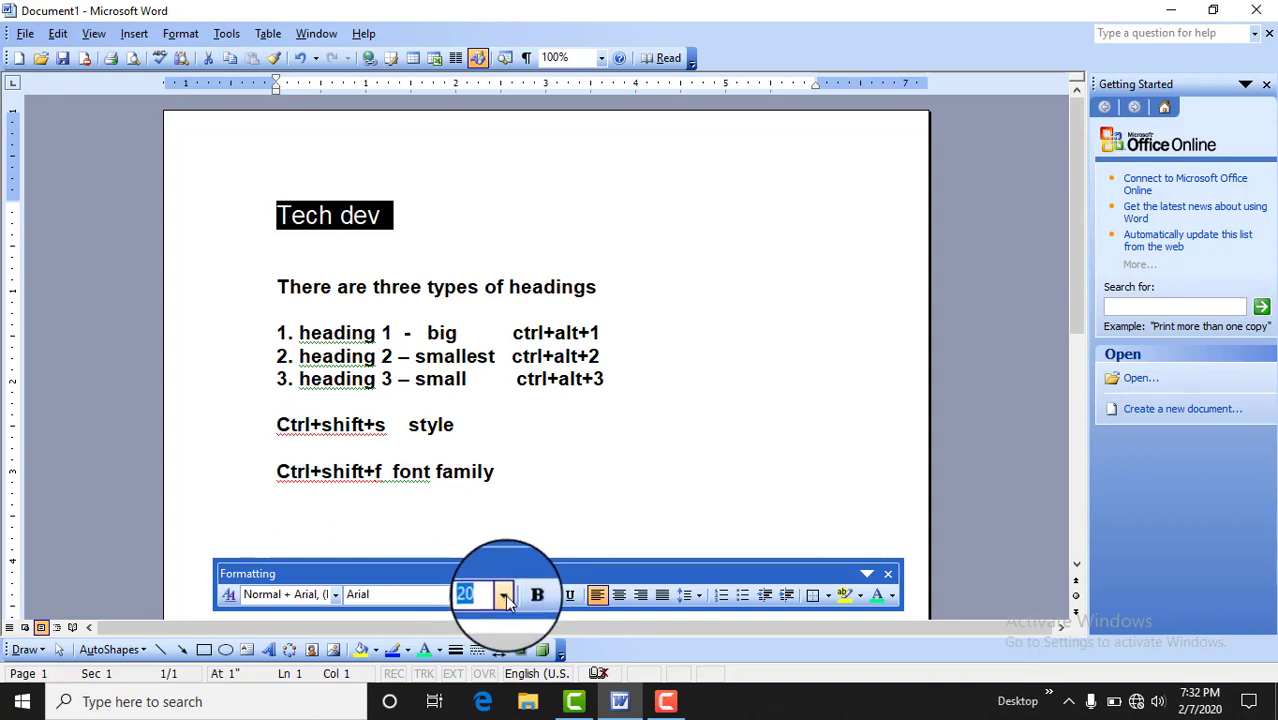
click(506, 596)
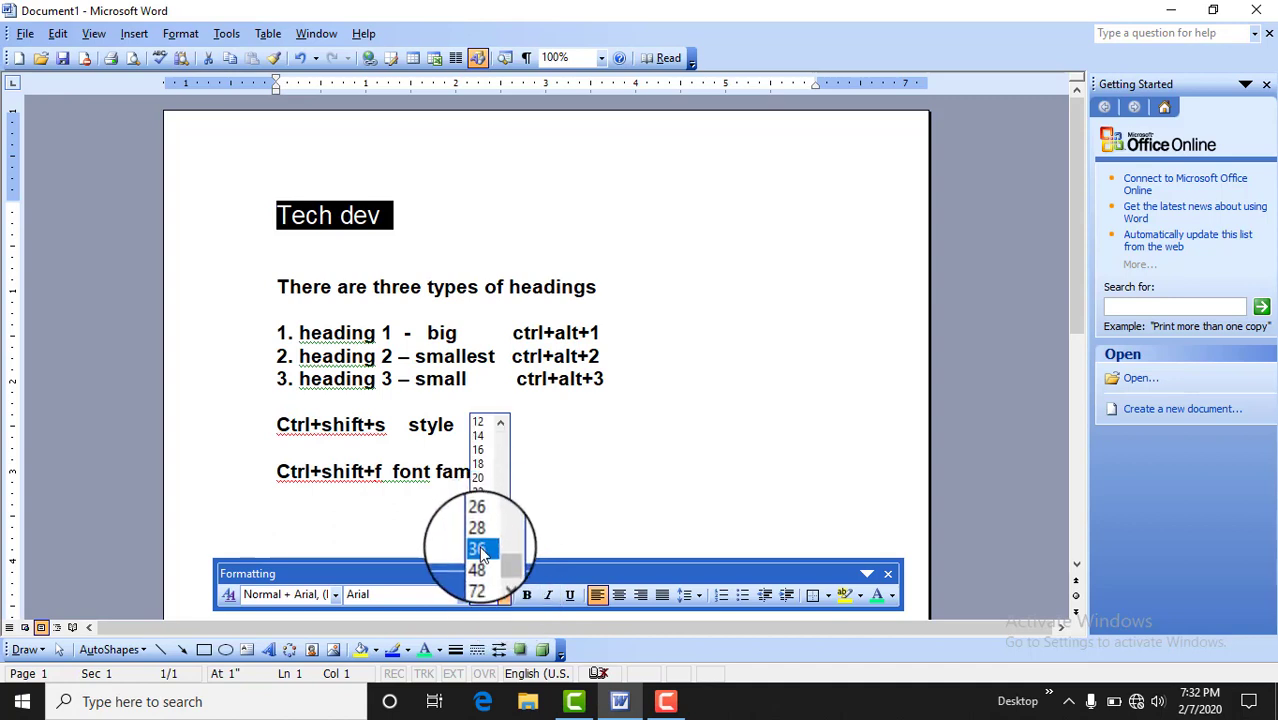
click(479, 546)
click(505, 596)
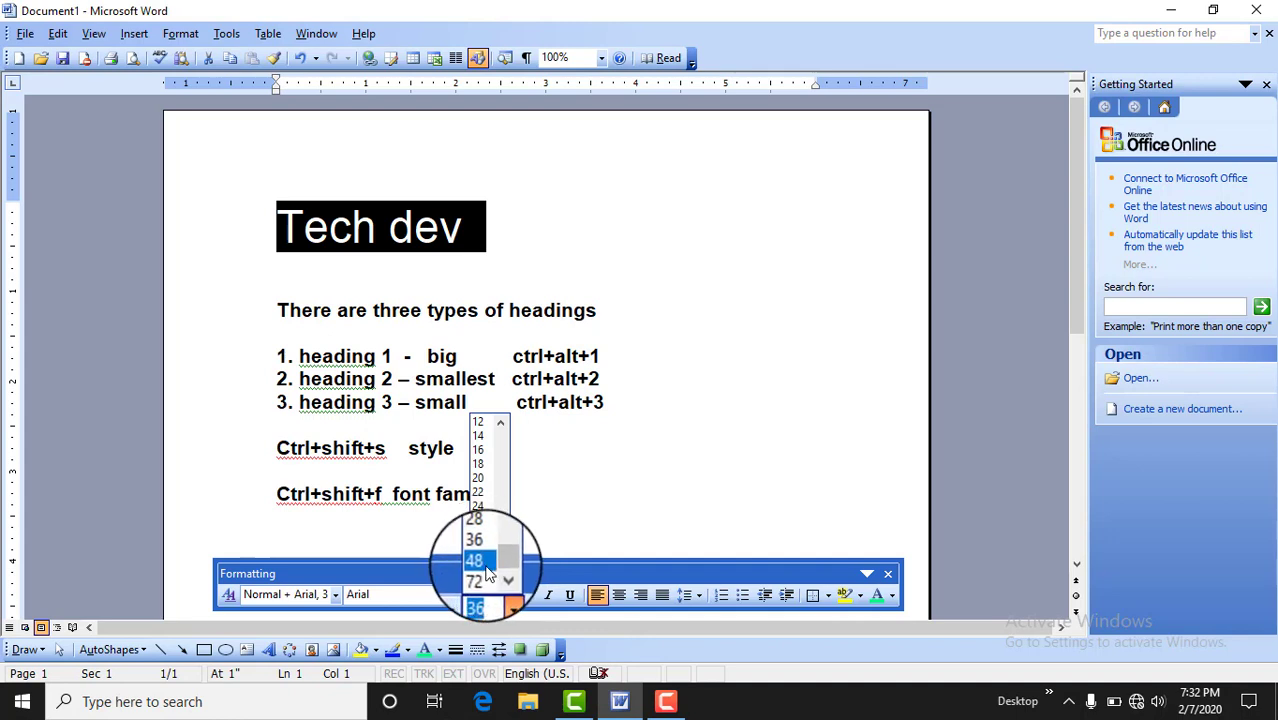
click(487, 568)
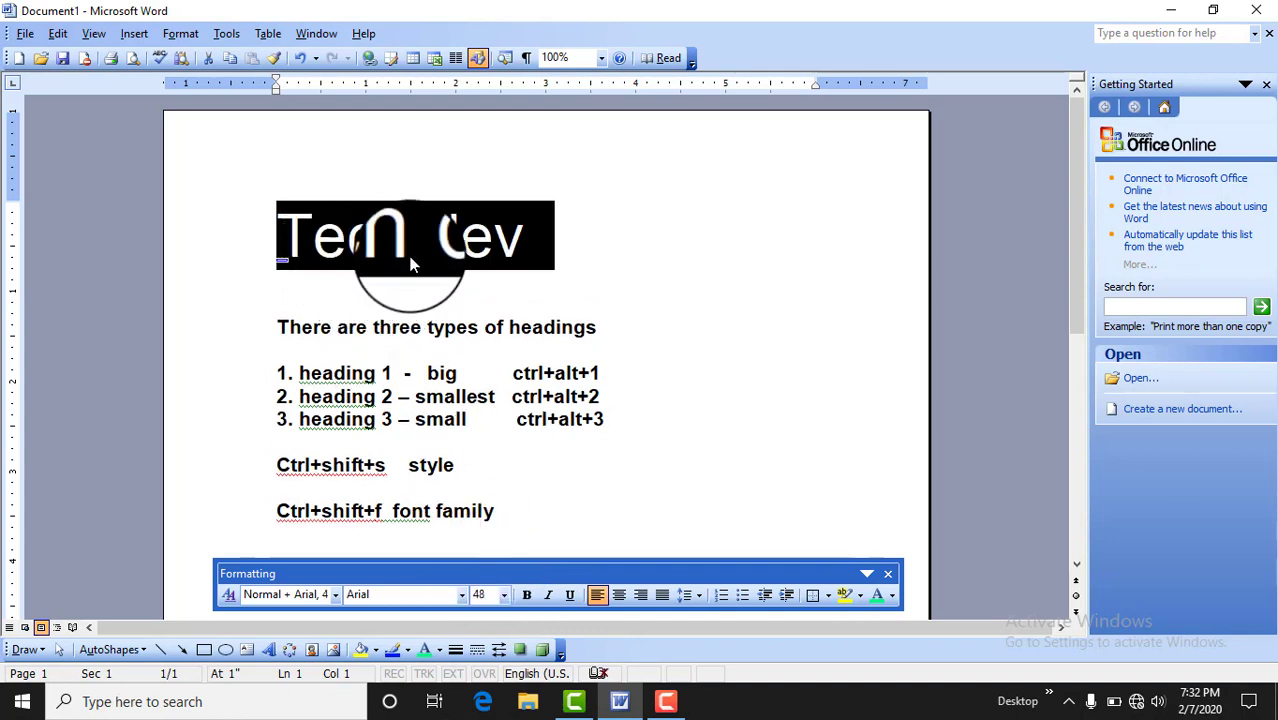
click(505, 596)
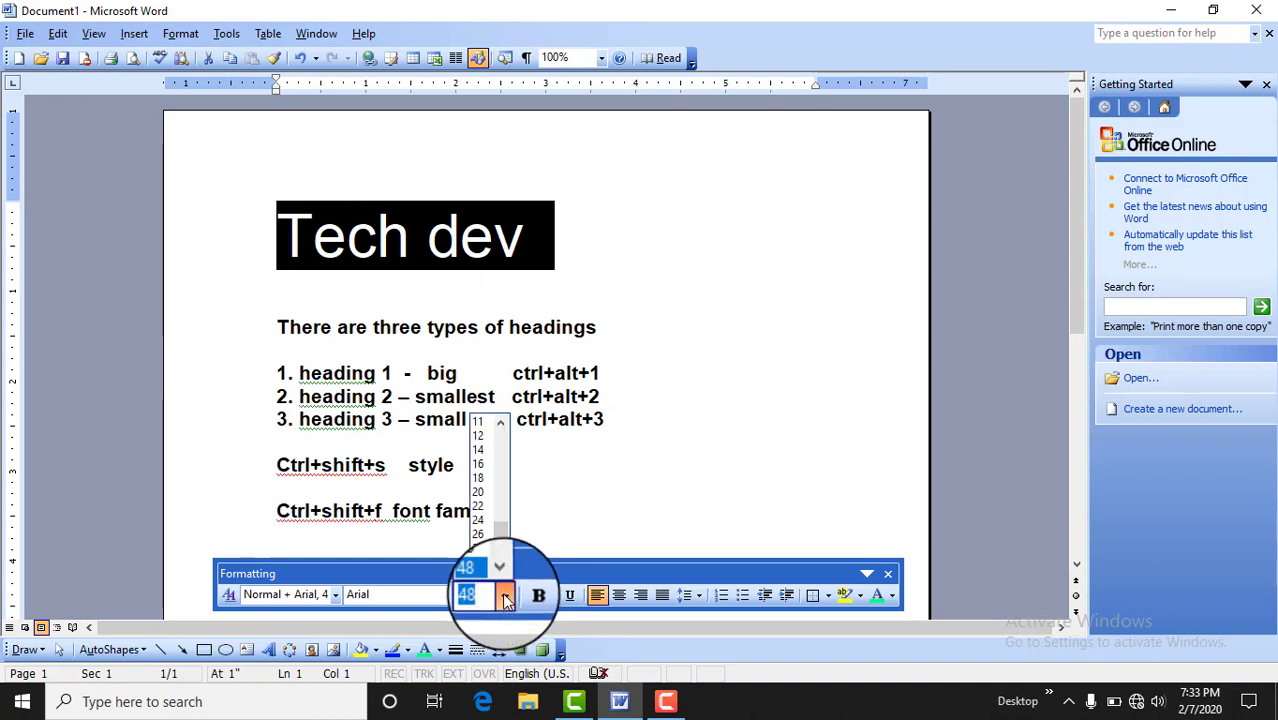
click(481, 452)
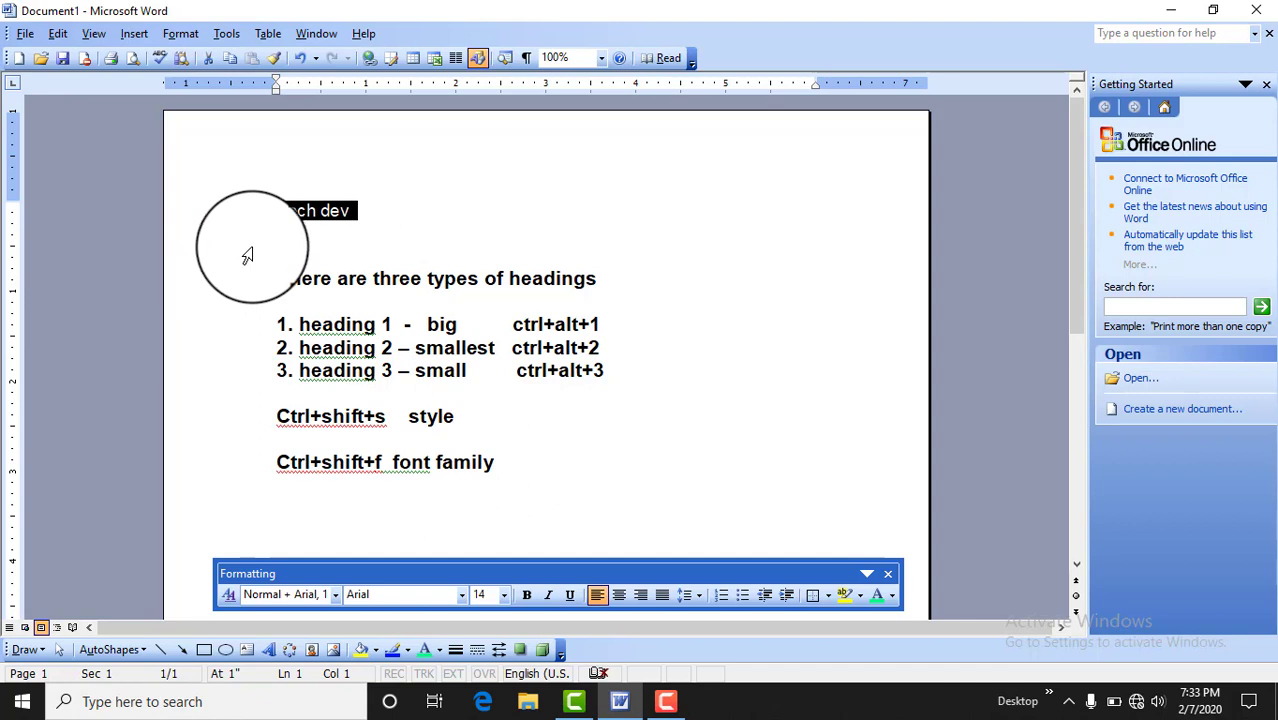
click(491, 594)
text(100)
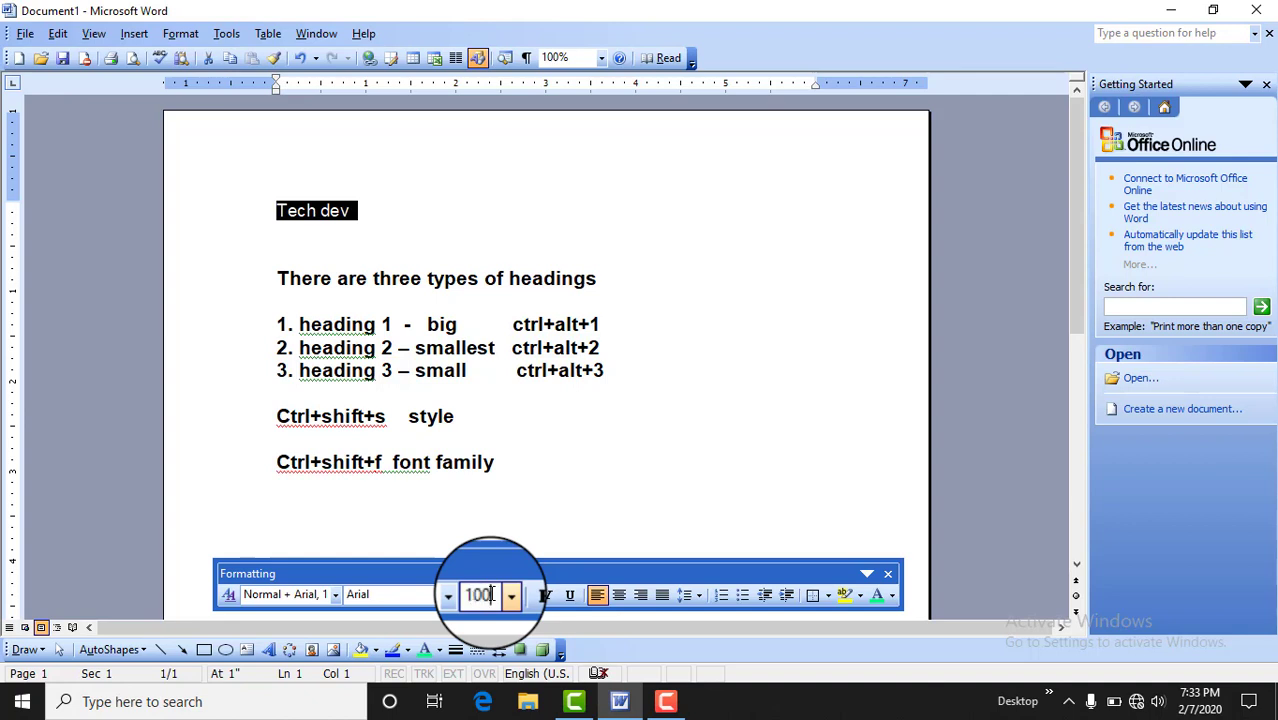
- Apply a 100 pt size to the Tech dev heading and make it bold
key(Return)
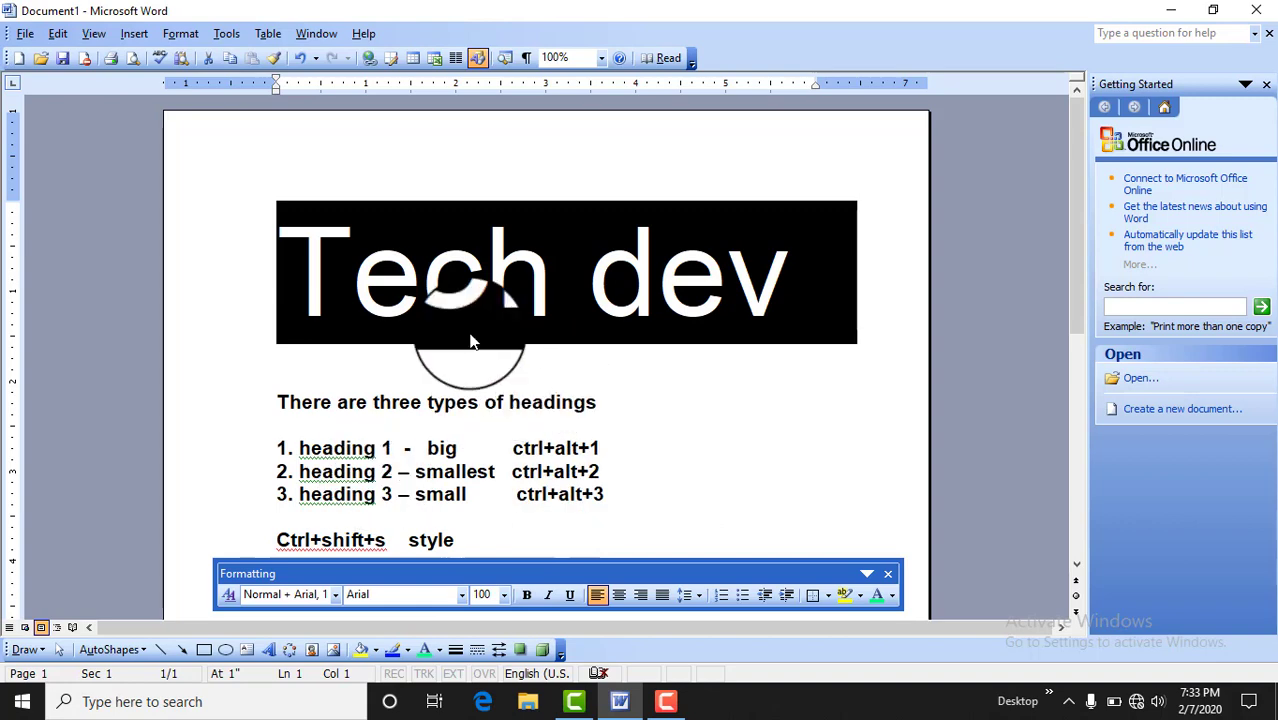
click(400, 305)
drag(322, 271, 790, 290)
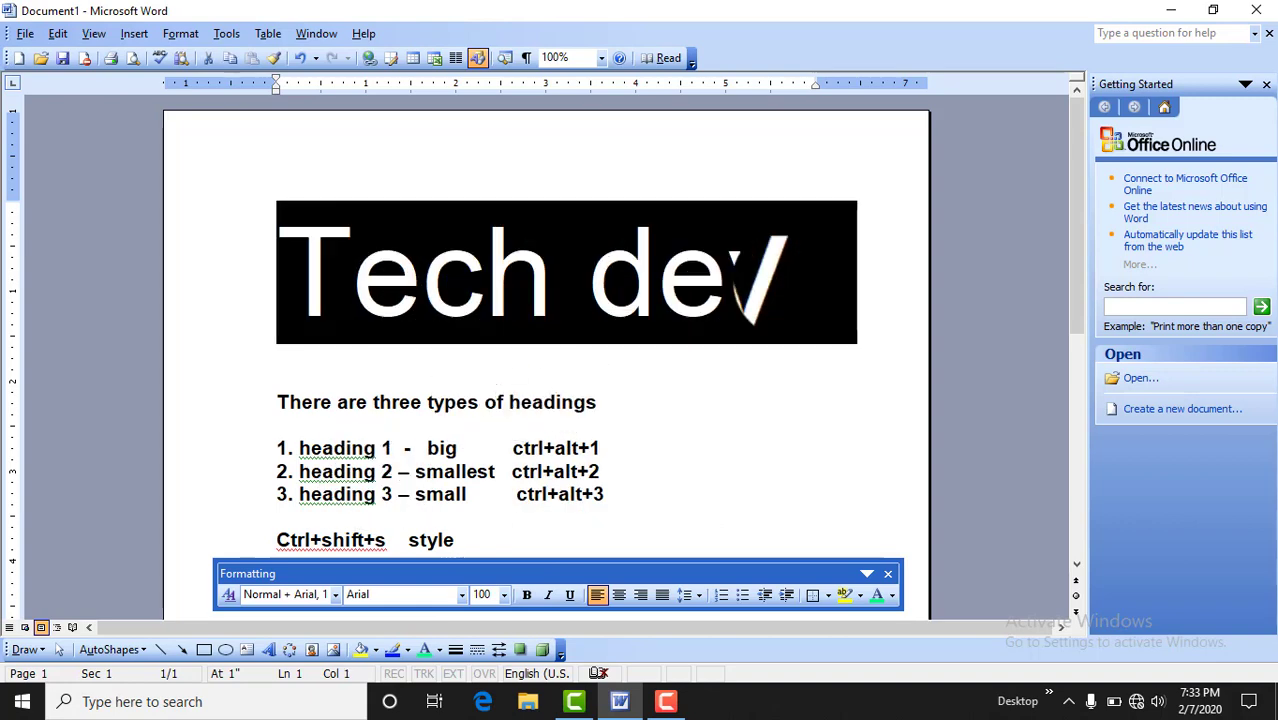
click(790, 290)
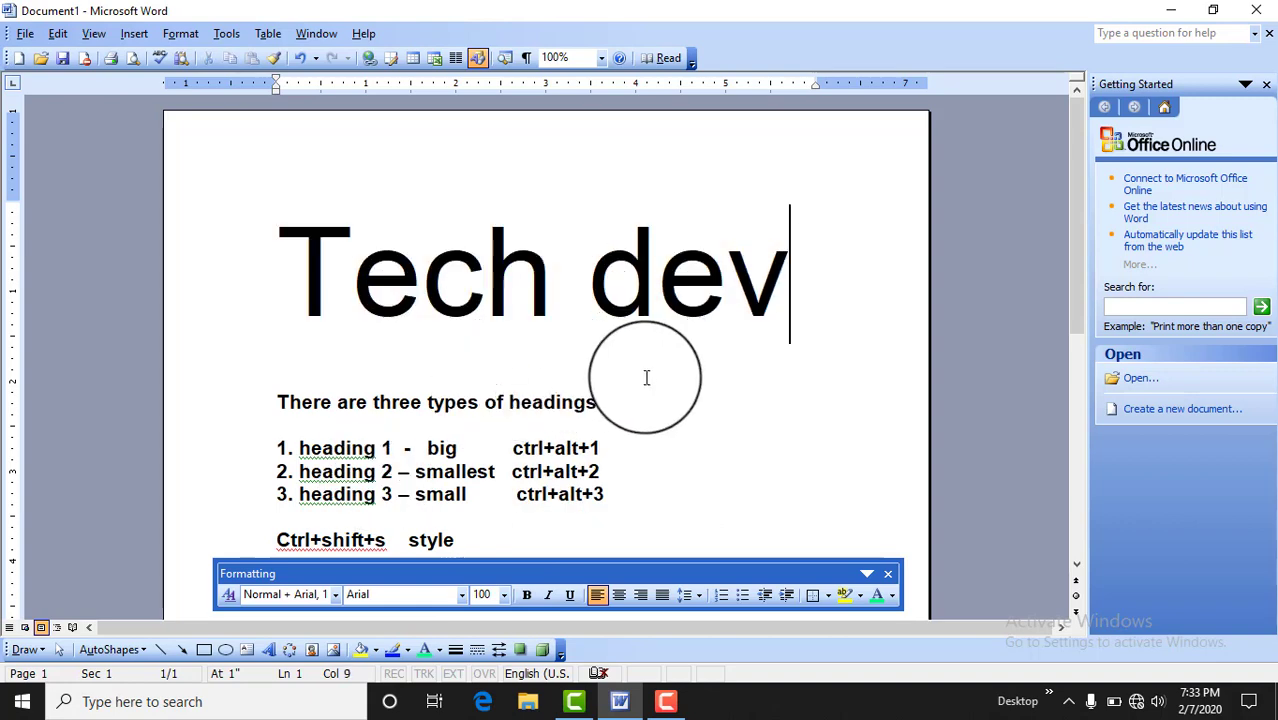
drag(790, 262, 234, 334)
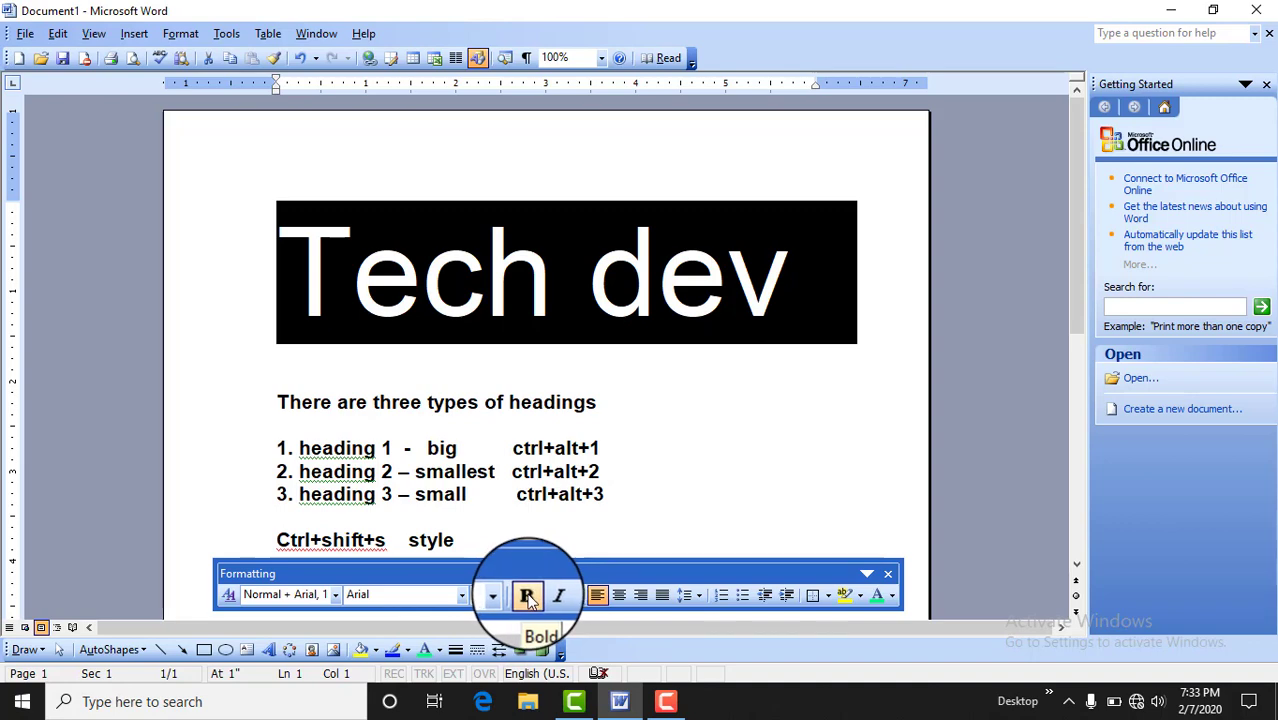
click(528, 597)
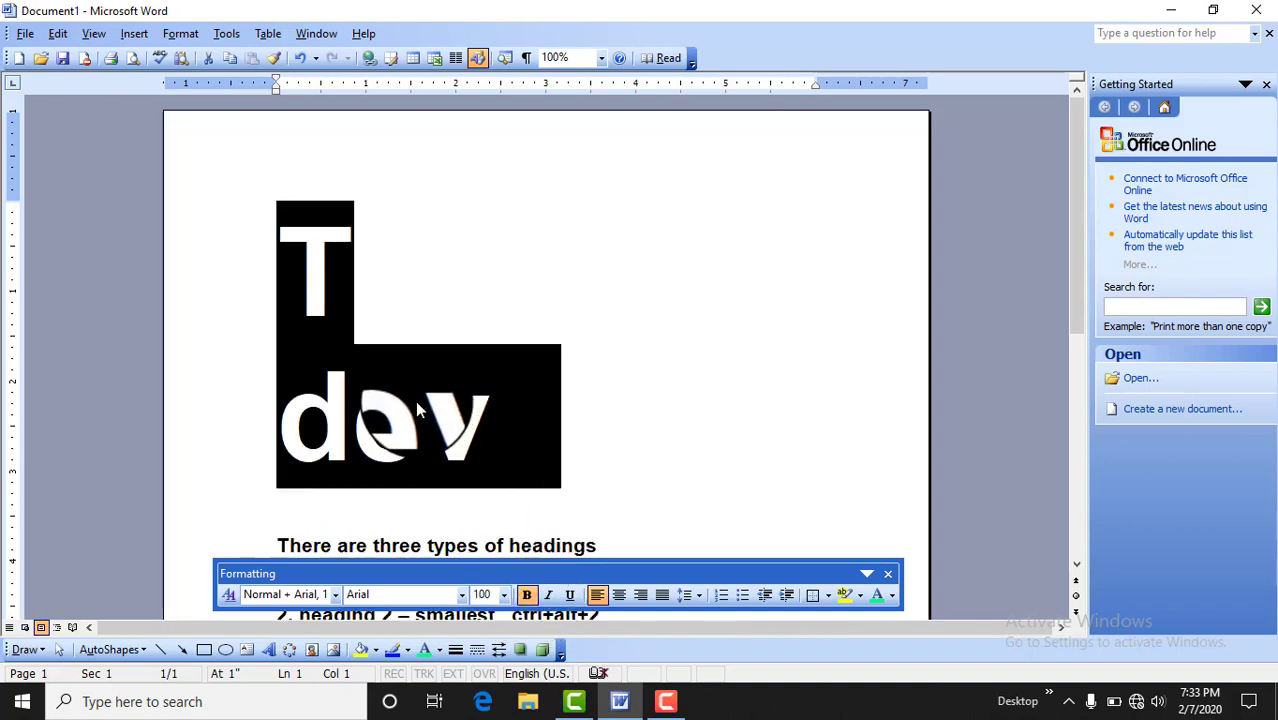
click(558, 533)
- Shrink the Tech dev heading to 90 pt and leave bold turned off
drag(491, 440, 290, 268)
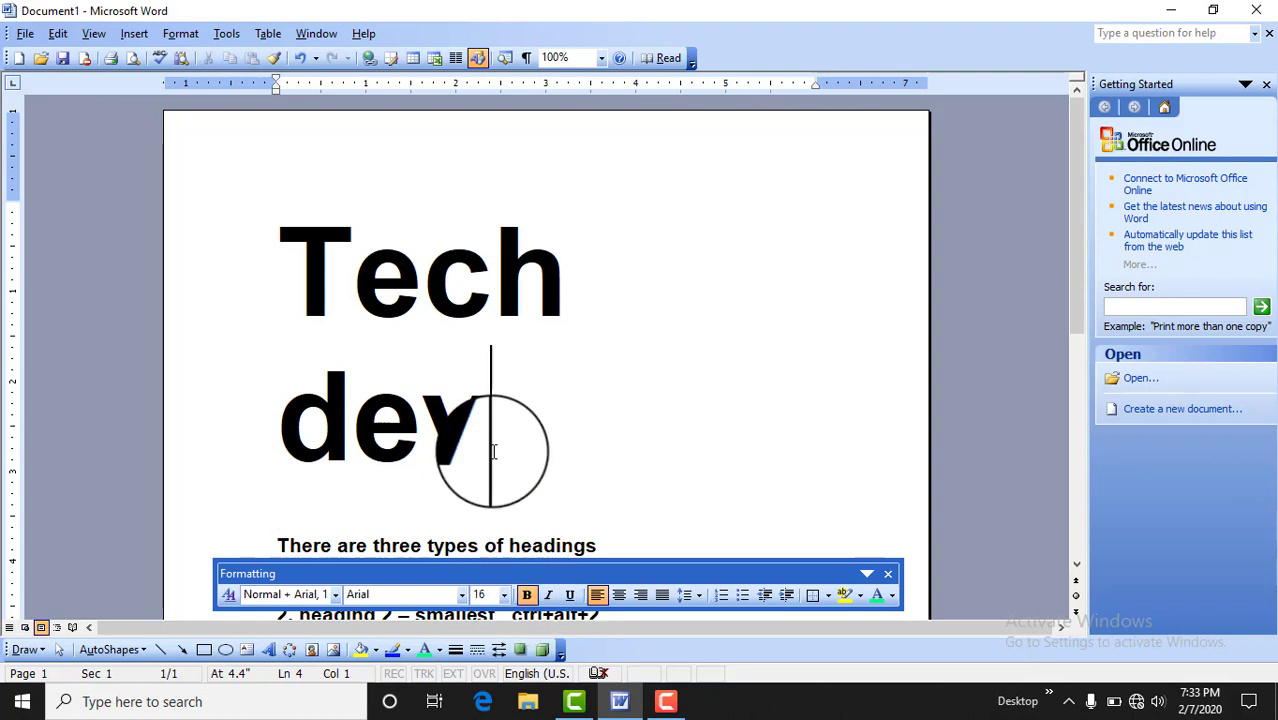
shift+click(290, 268)
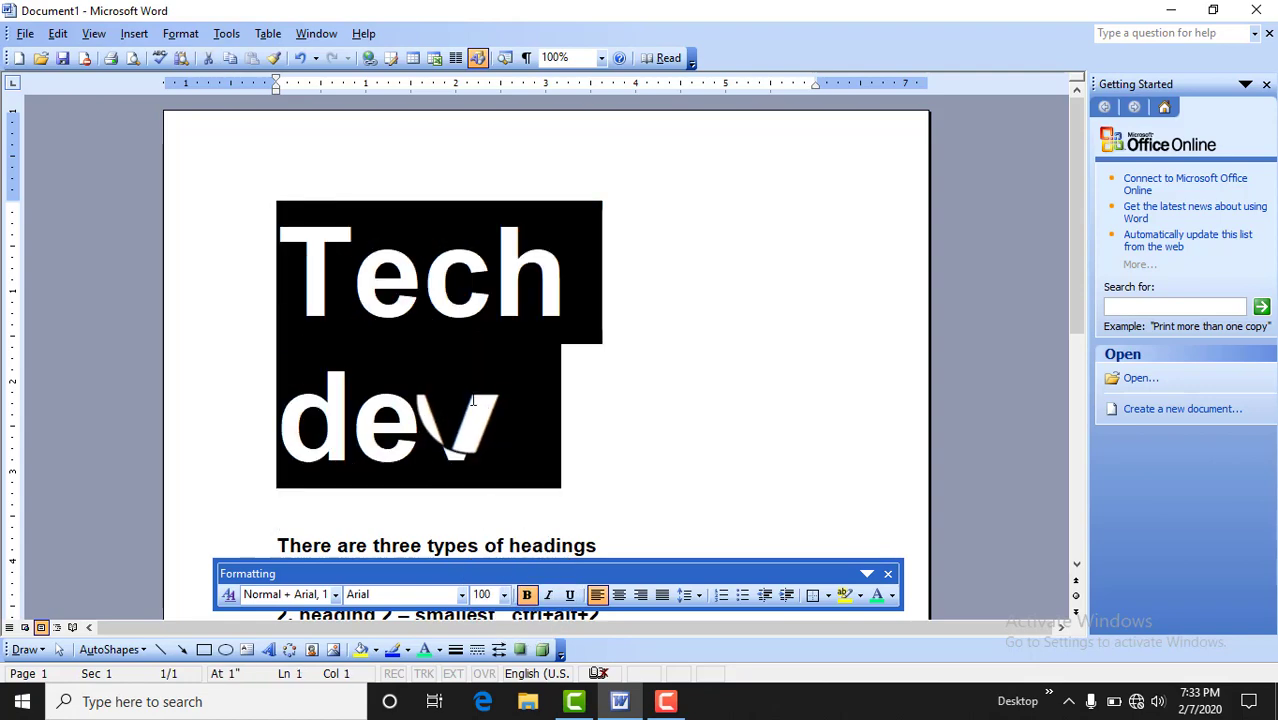
key(ctrl+shift+comma)
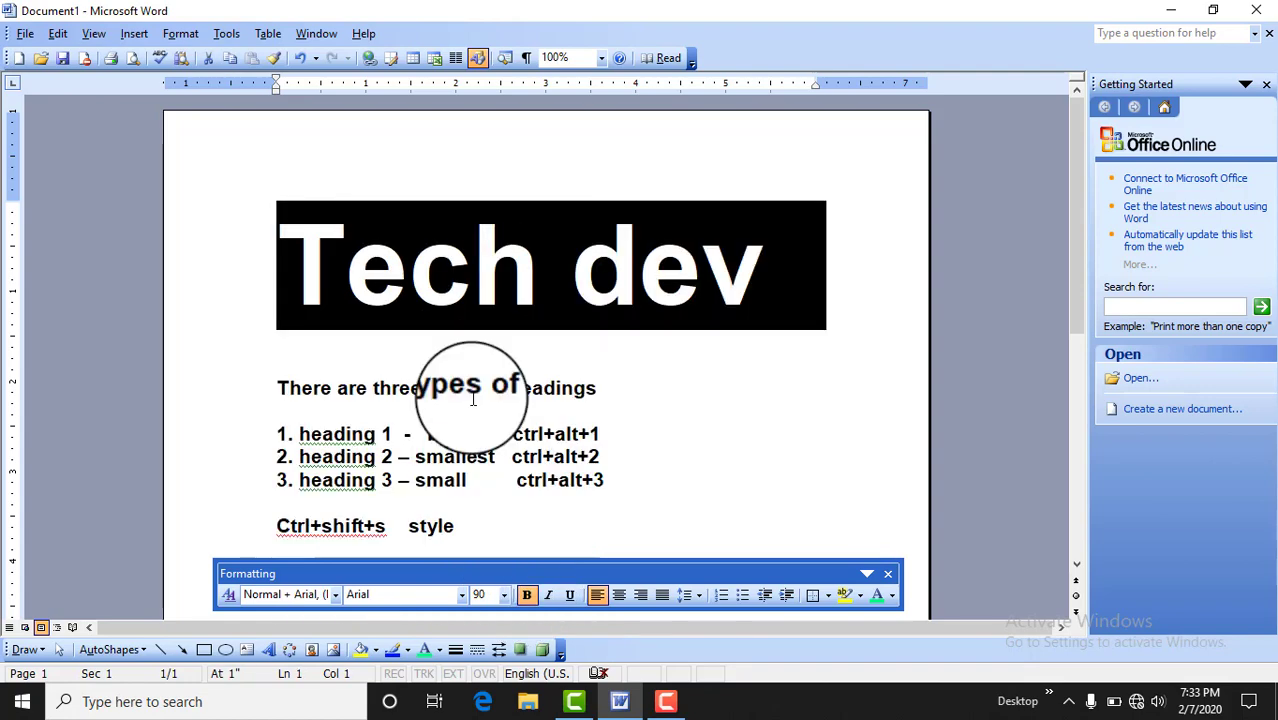
click(528, 596)
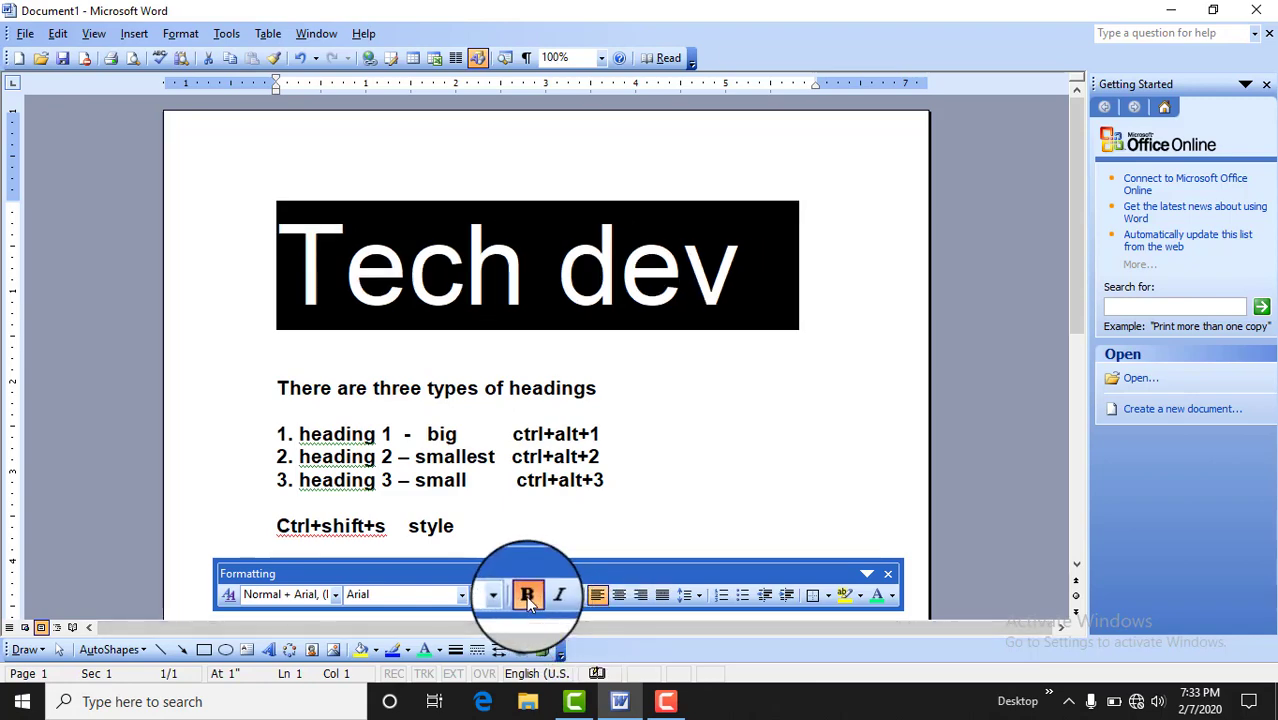
click(528, 596)
click(527, 596)
click(527, 596)
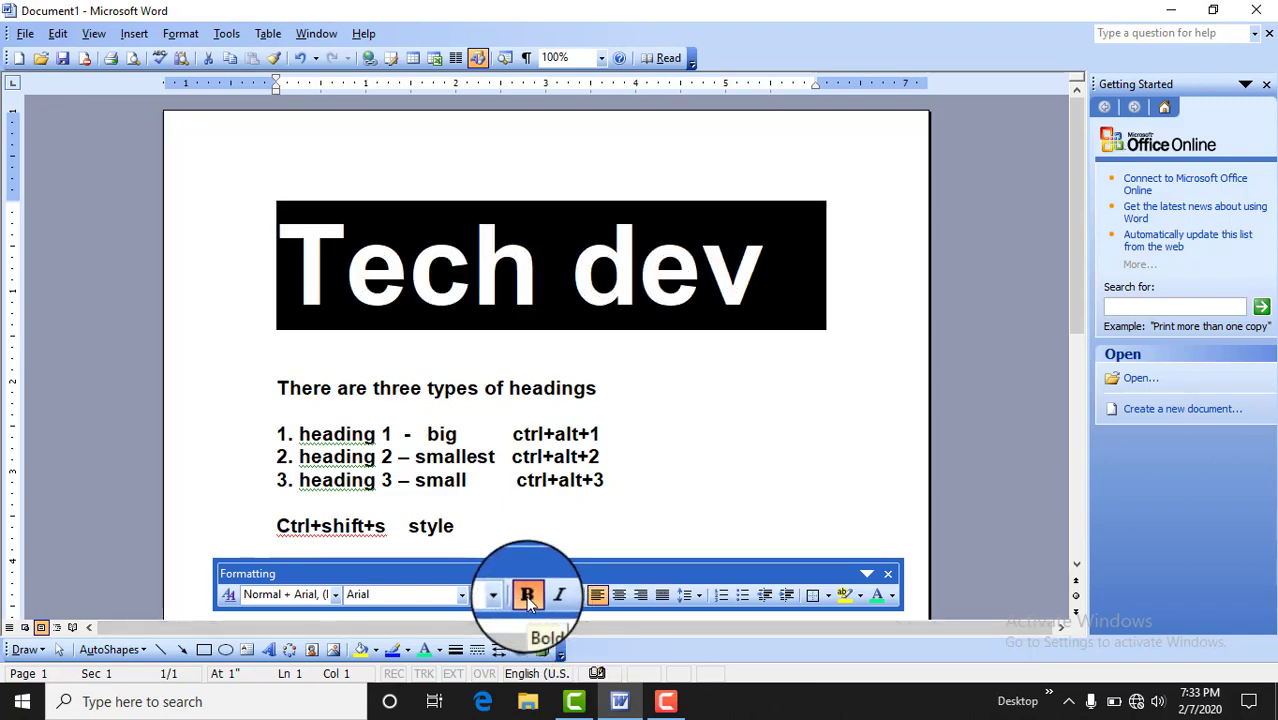
click(527, 596)
click(527, 596)
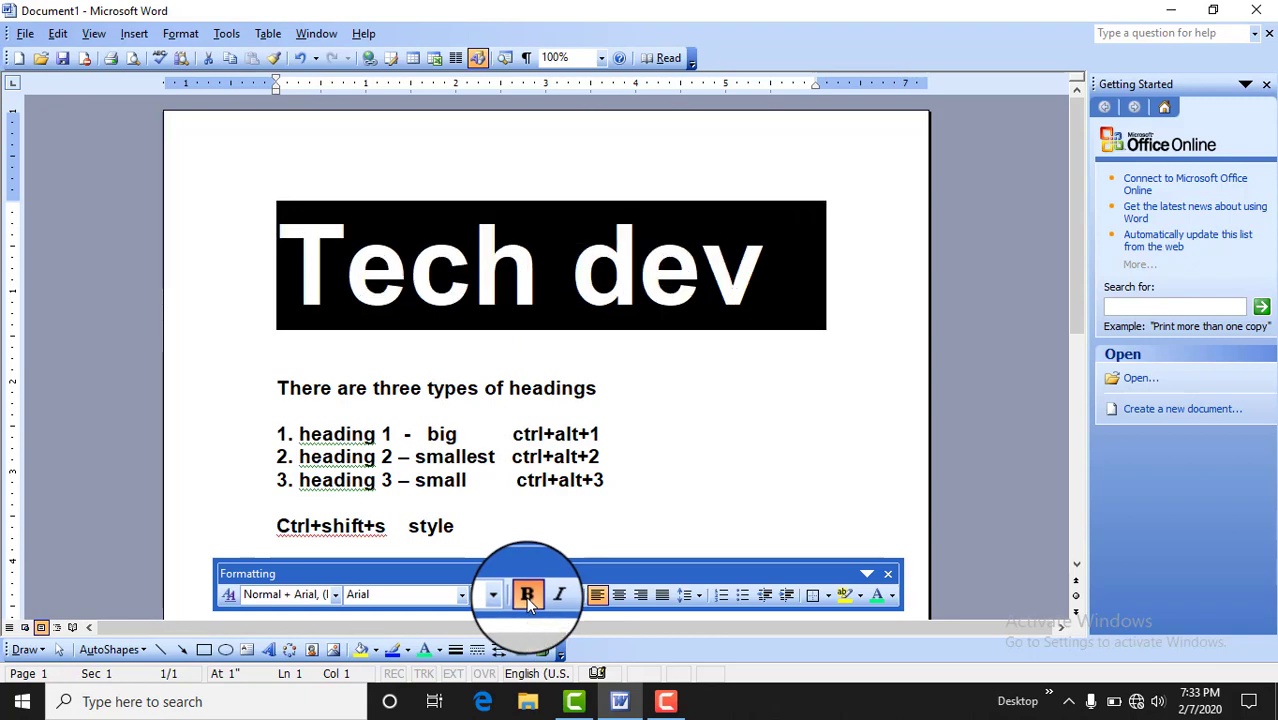
click(527, 596)
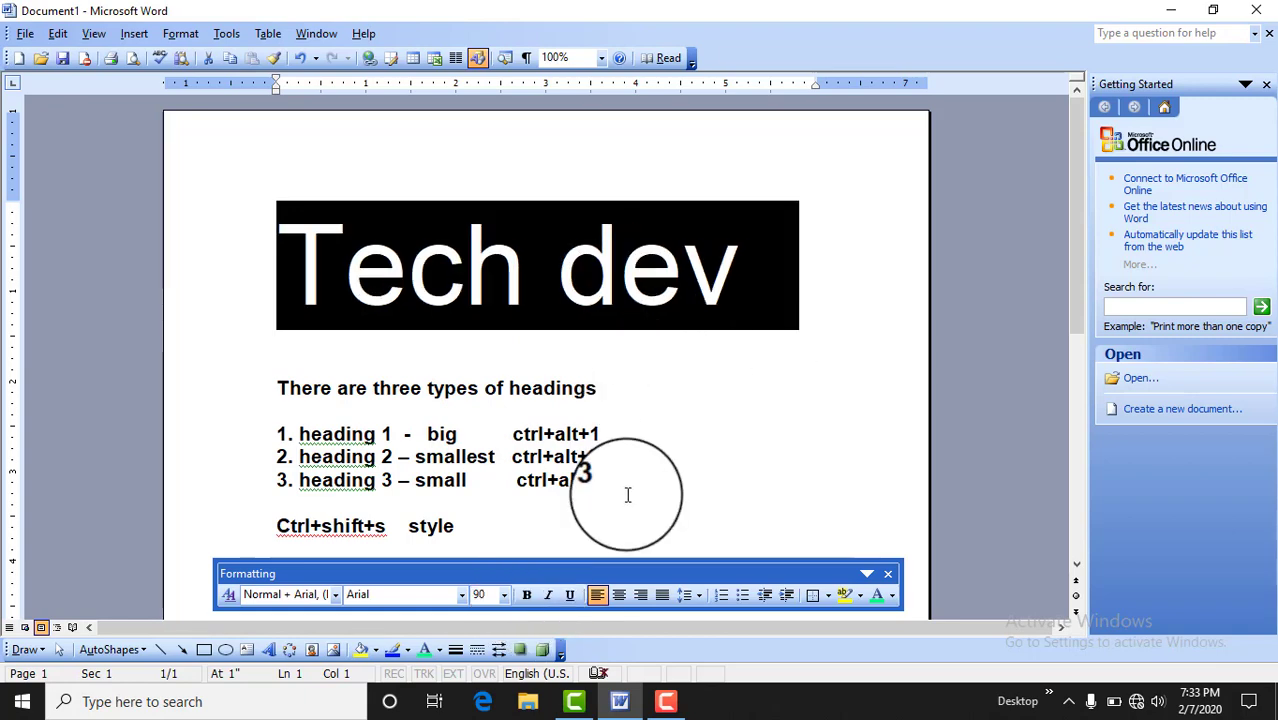
- Insert the lines 'Ctrl+b bold' and 'Ctrl+shift+b bold' below the heading 3 line
click(558, 511)
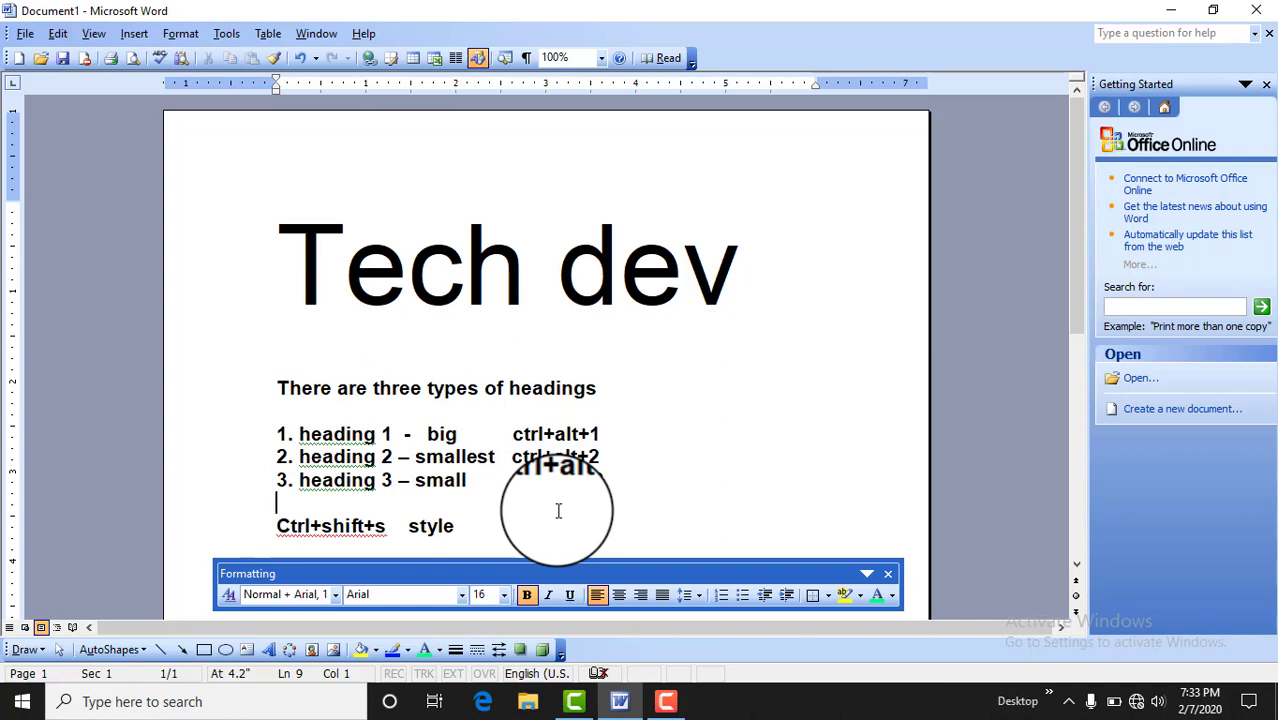
key(Return)
text(ct)
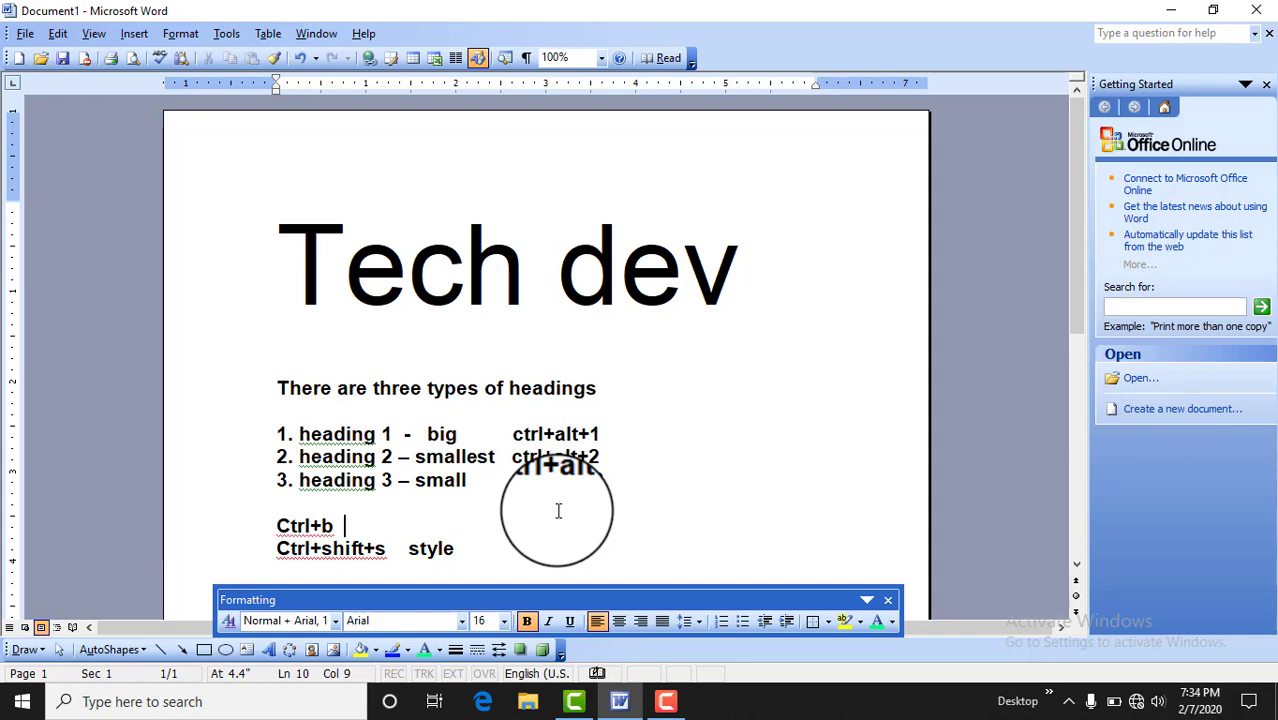
text(  bold)
key(Return)
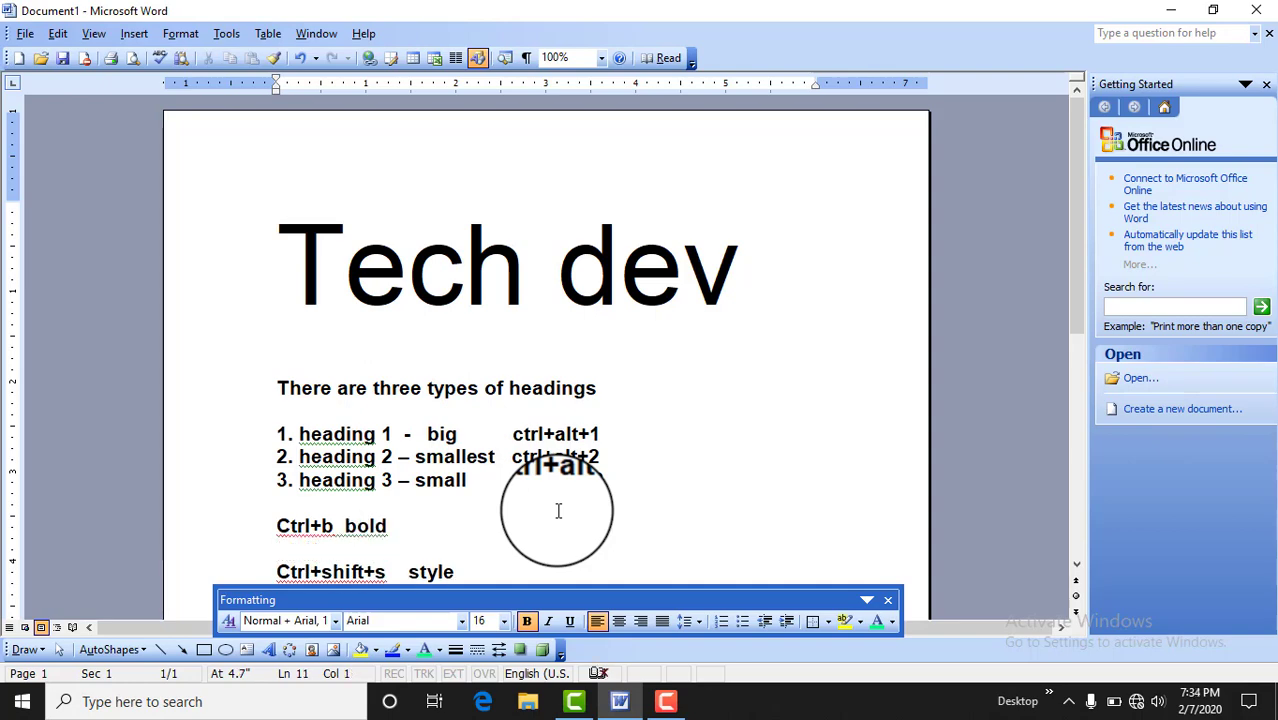
text(ctr)
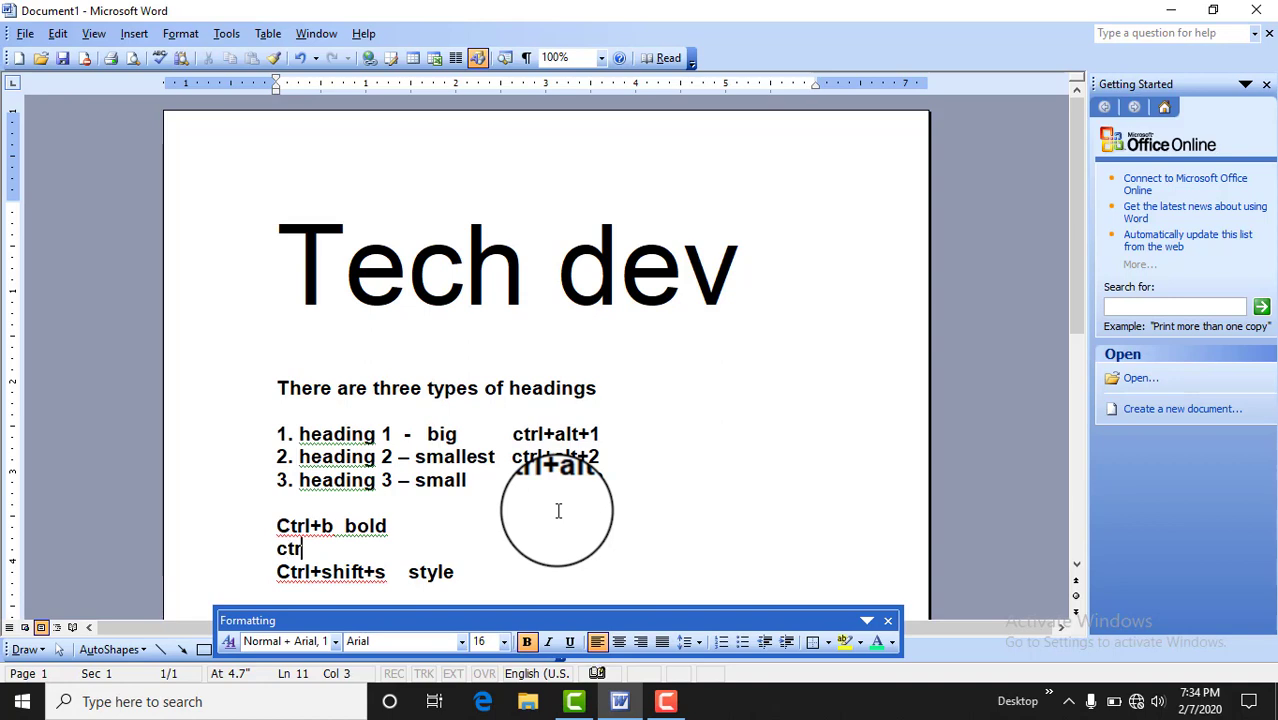
text(+shift)
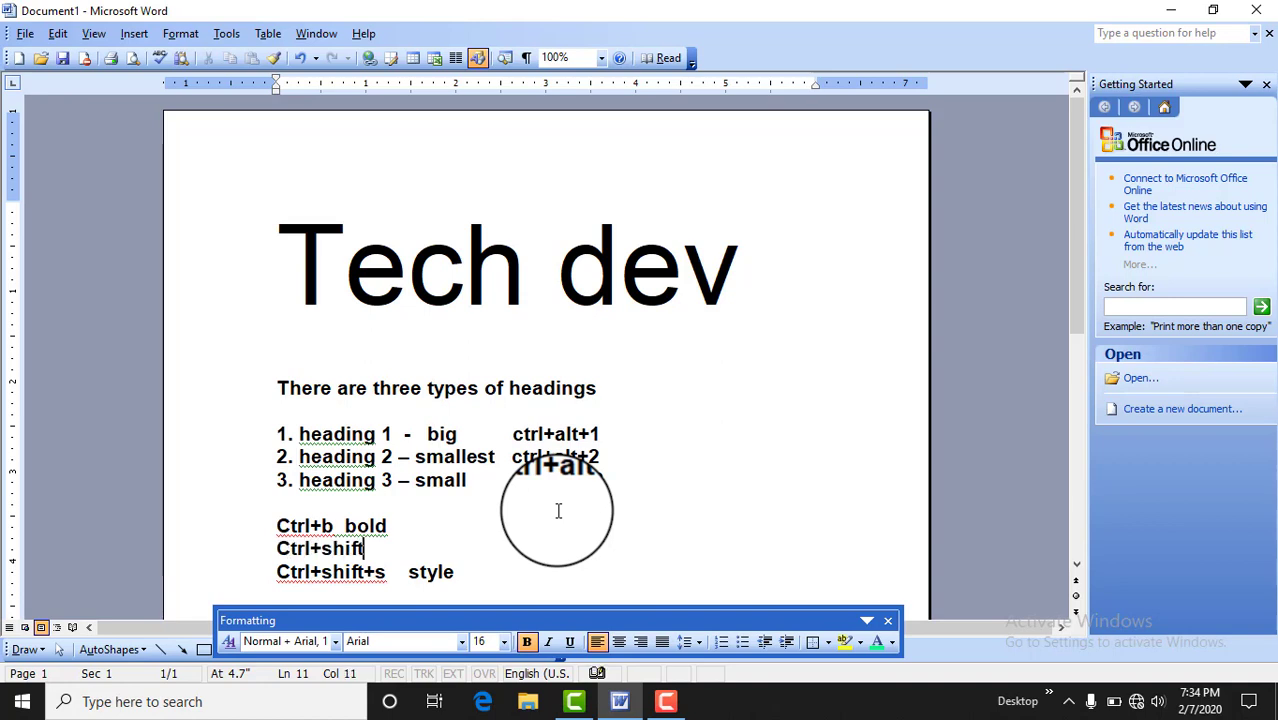
text(+b   )
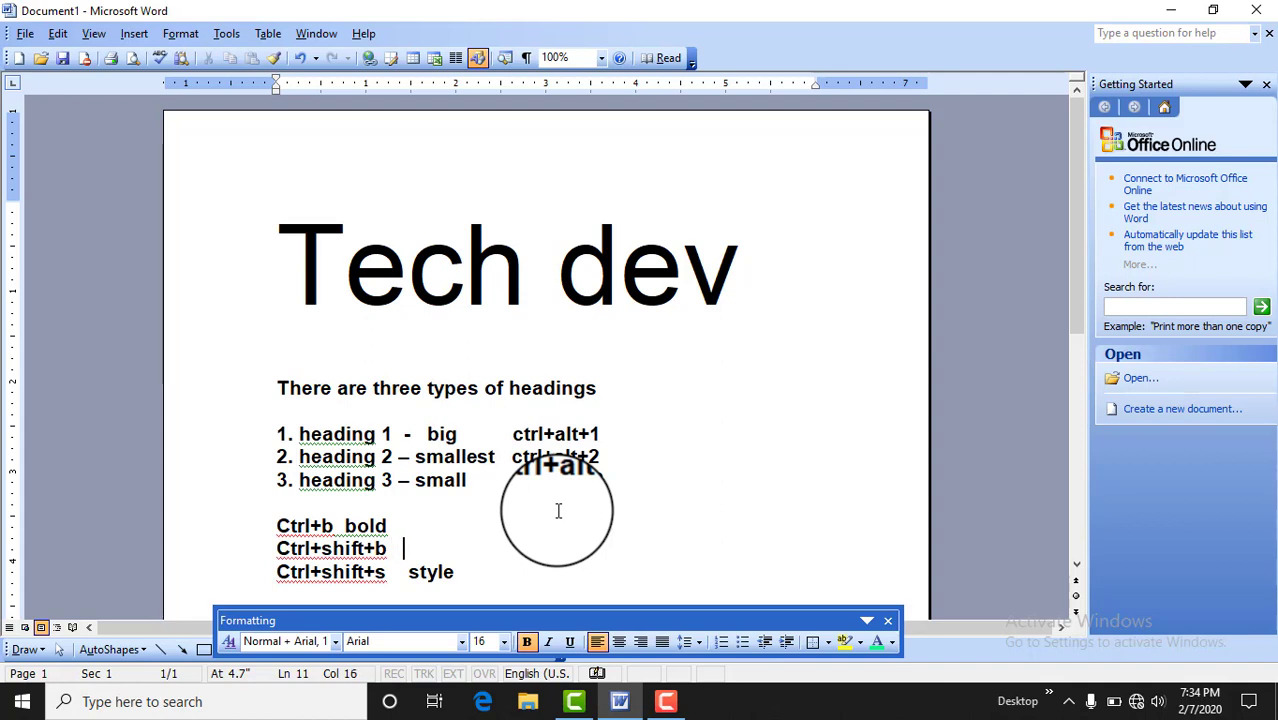
text(bold)
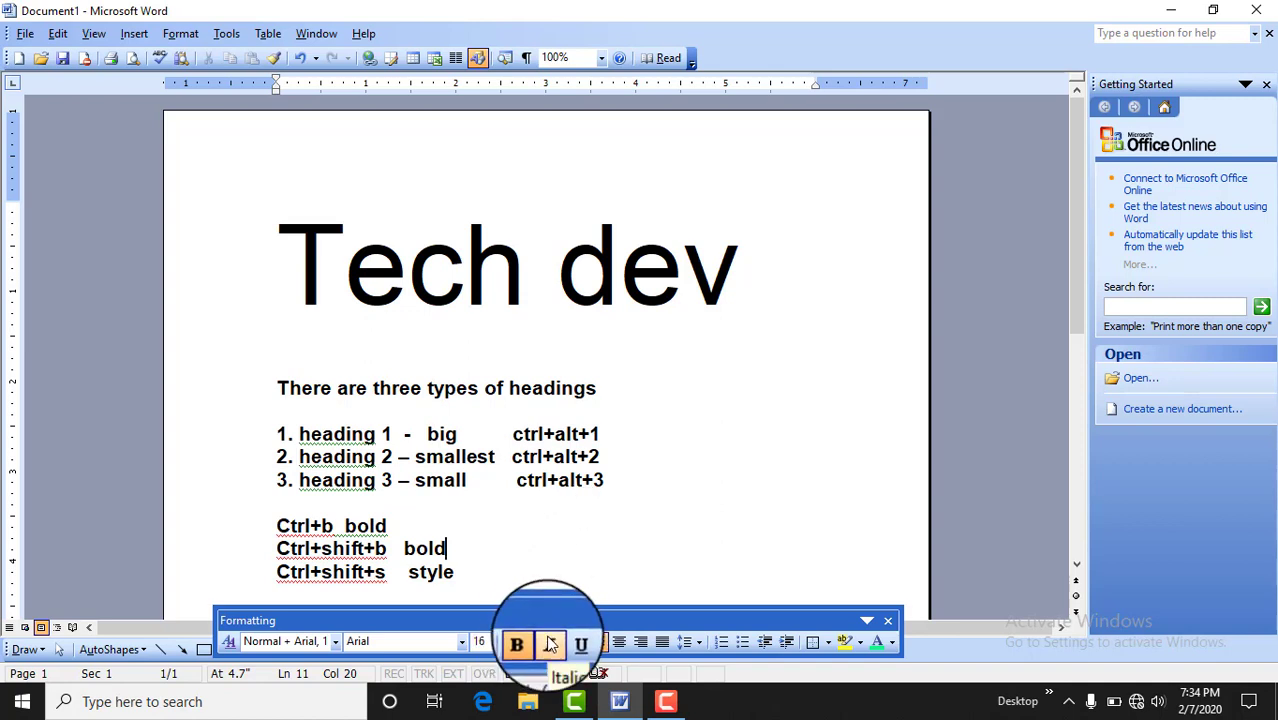
- Toggle italic on the Tech dev heading, leaving it non-italic
drag(293, 254, 735, 285)
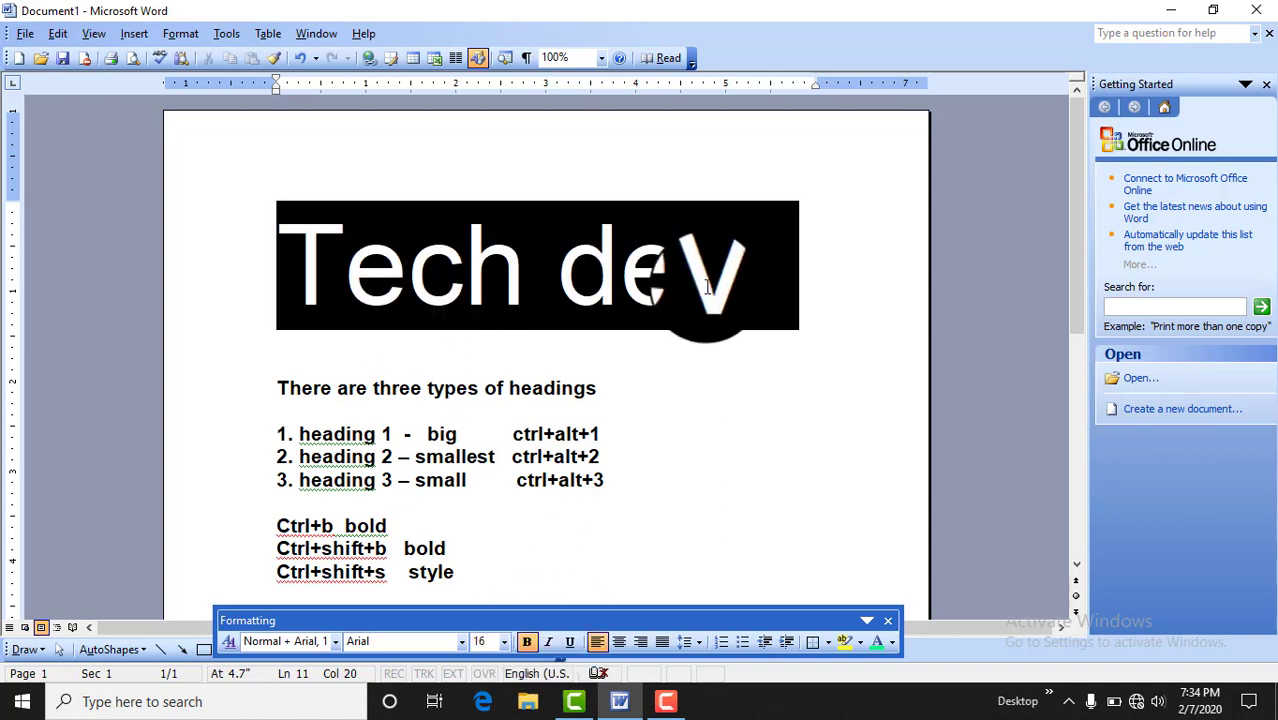
click(549, 644)
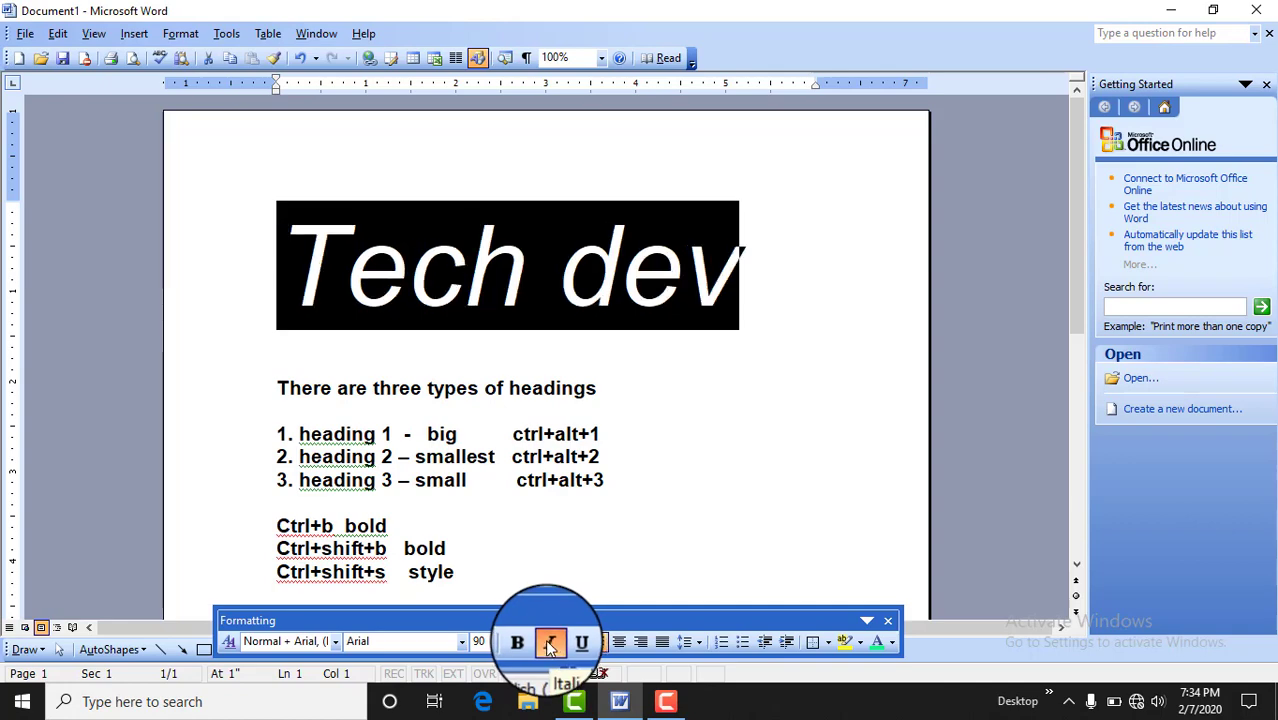
click(549, 644)
click(549, 644)
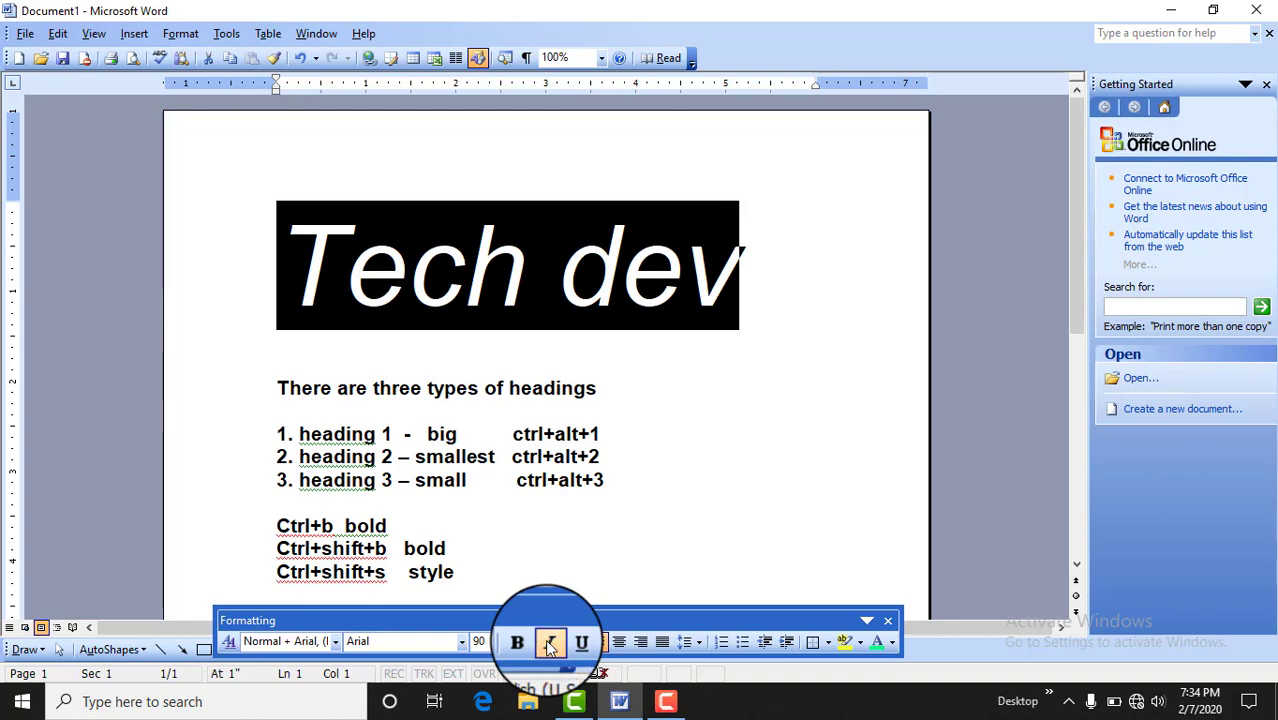
click(549, 644)
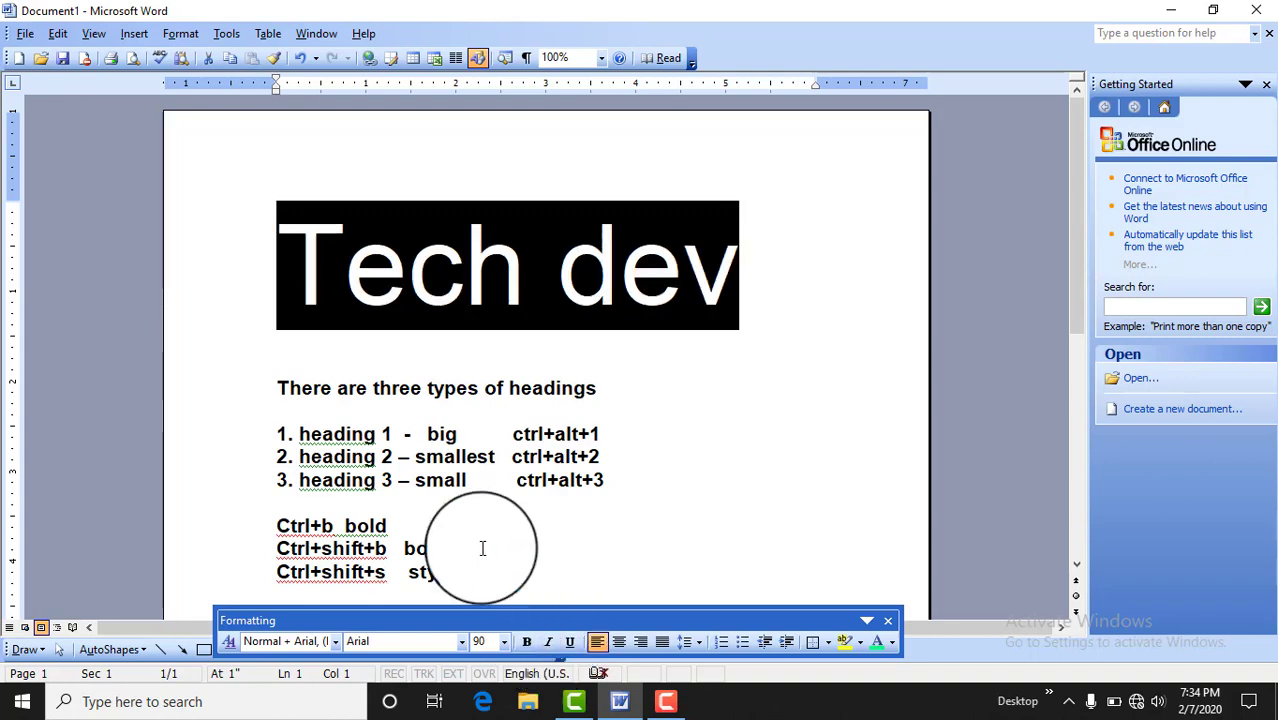
- Add the lines 'Ctrl+I italic' and 'Ctrl+shift+I italic' above the bold shortcuts
click(423, 495)
key(Return)
key(Return)
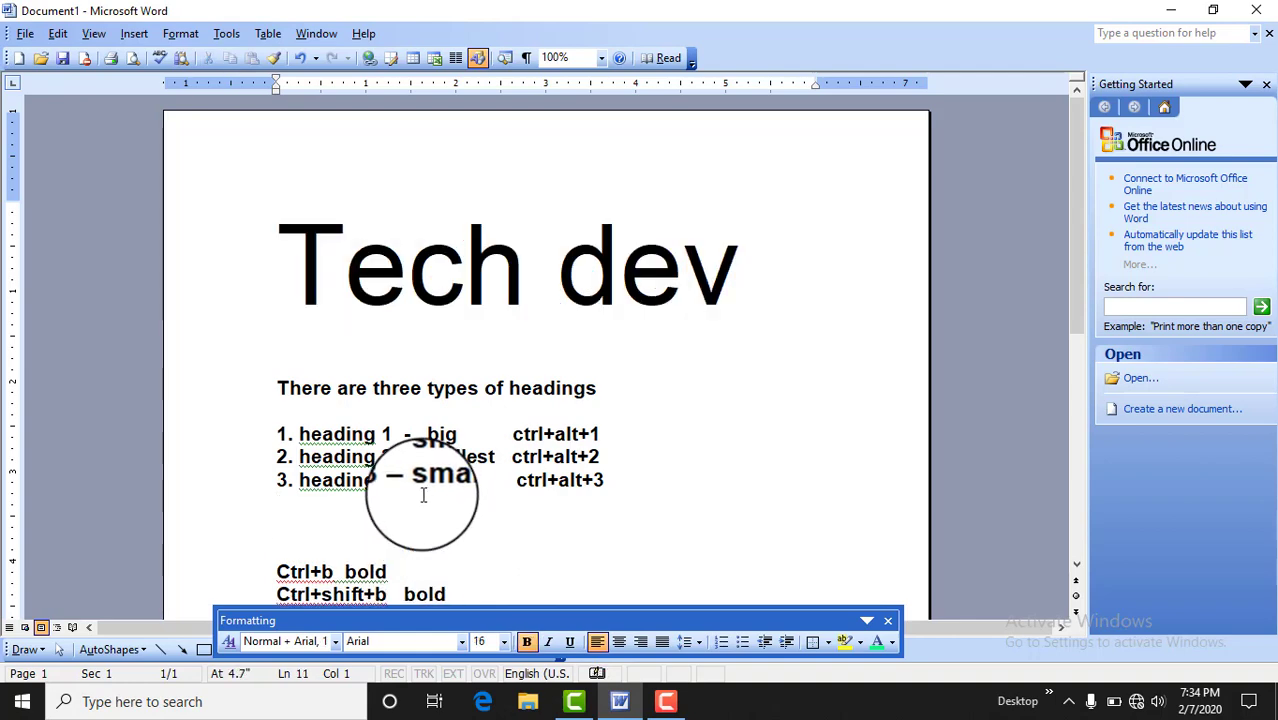
text(ctrl+)
text(I  italic)
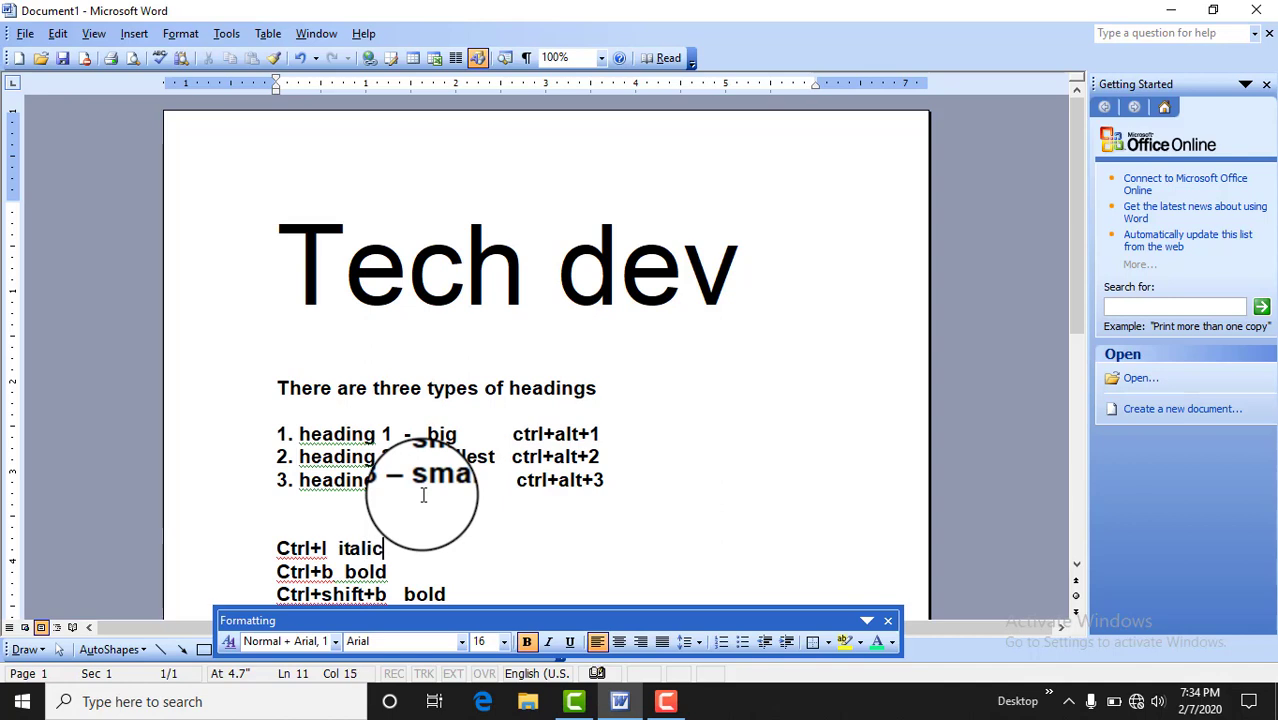
key(Return)
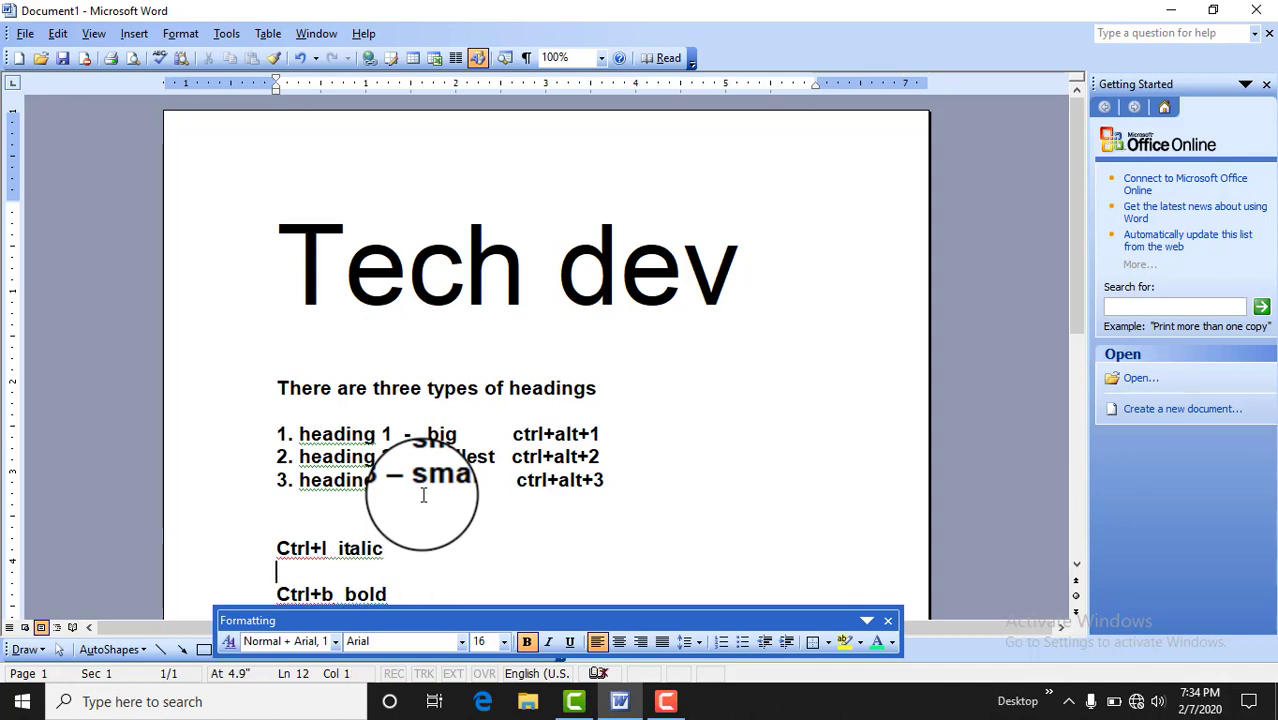
text(ct+)
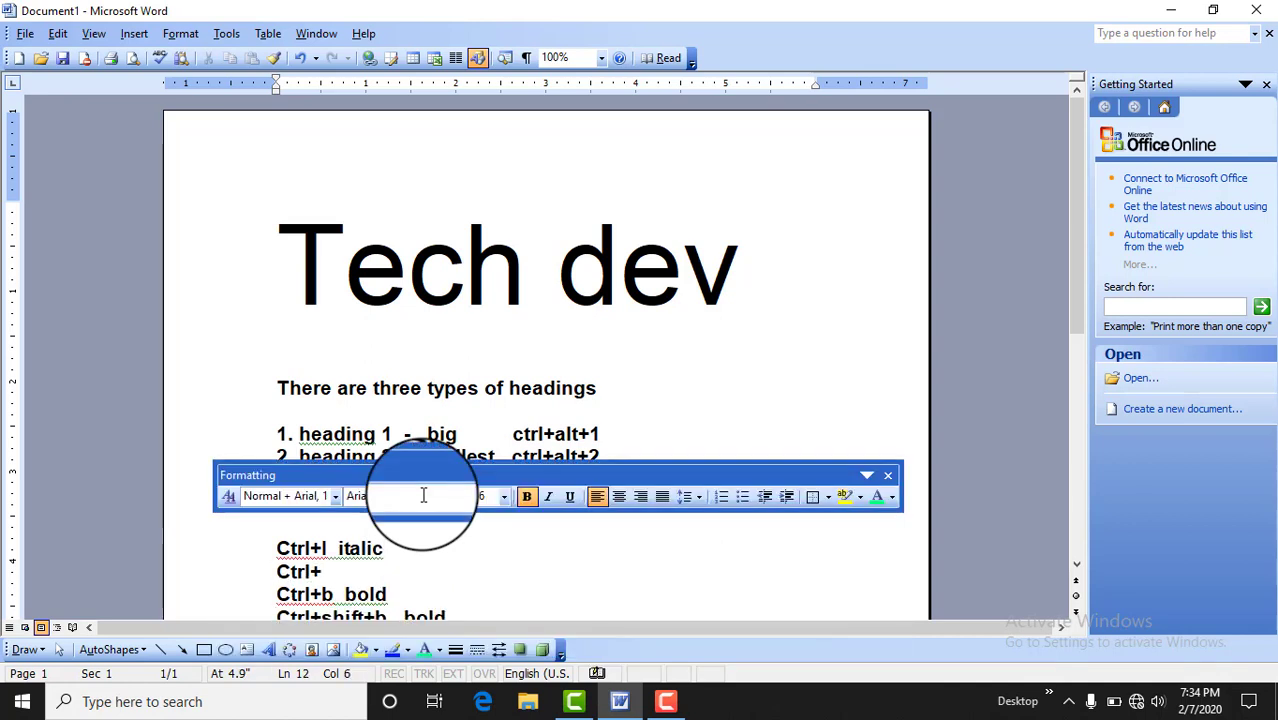
text(hift`~)
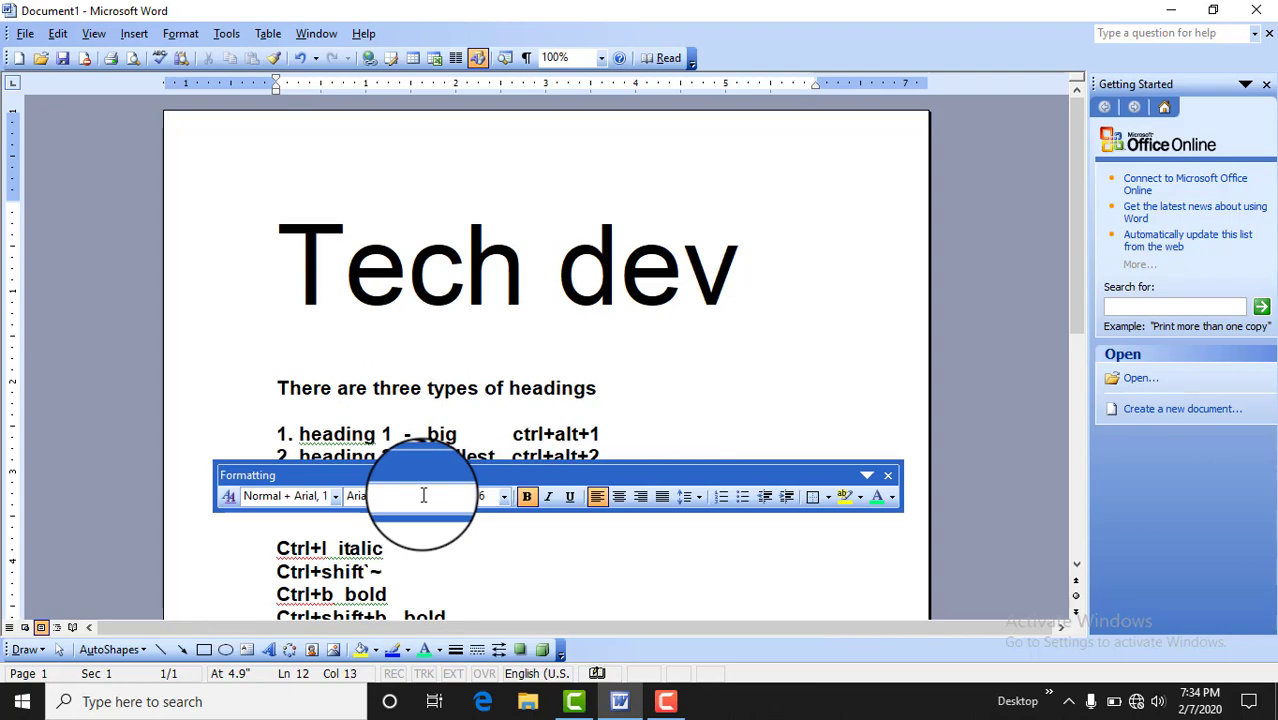
key(BackSpace)
key(BackSpace)
text(+I   italic)
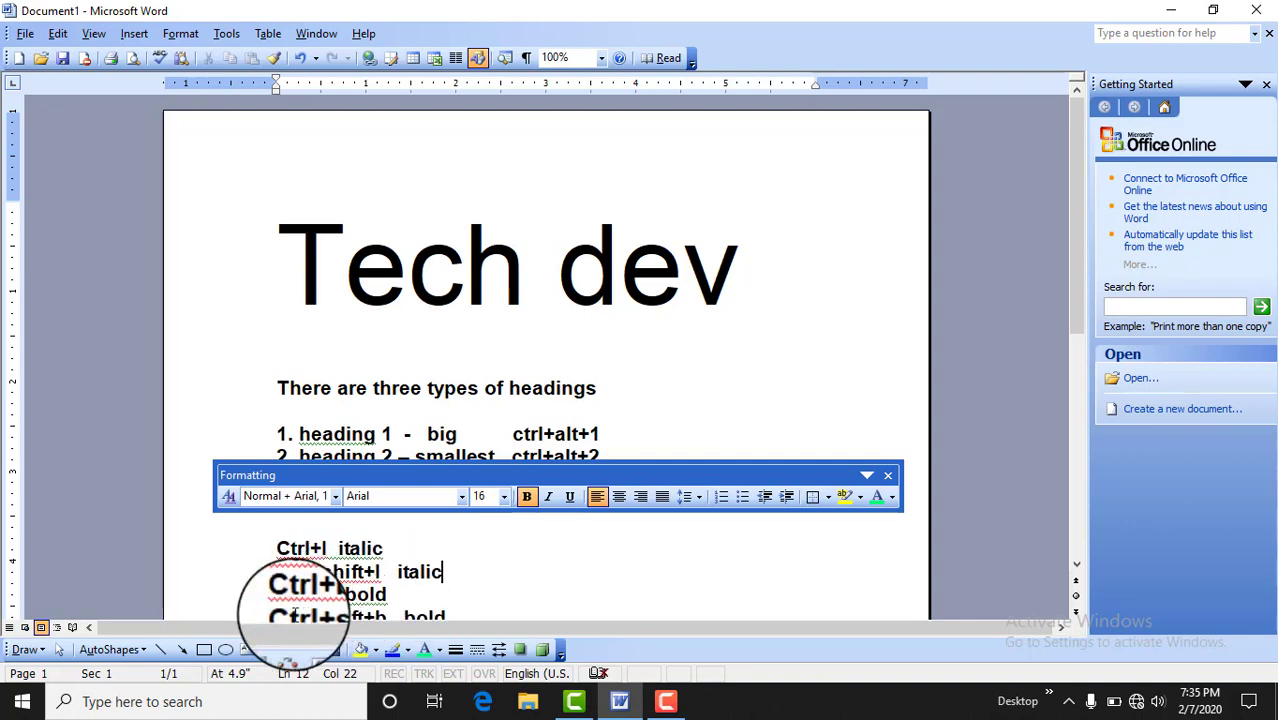
- Toggle underline on the Tech dev heading, leaving it un-underlined
click(294, 612)
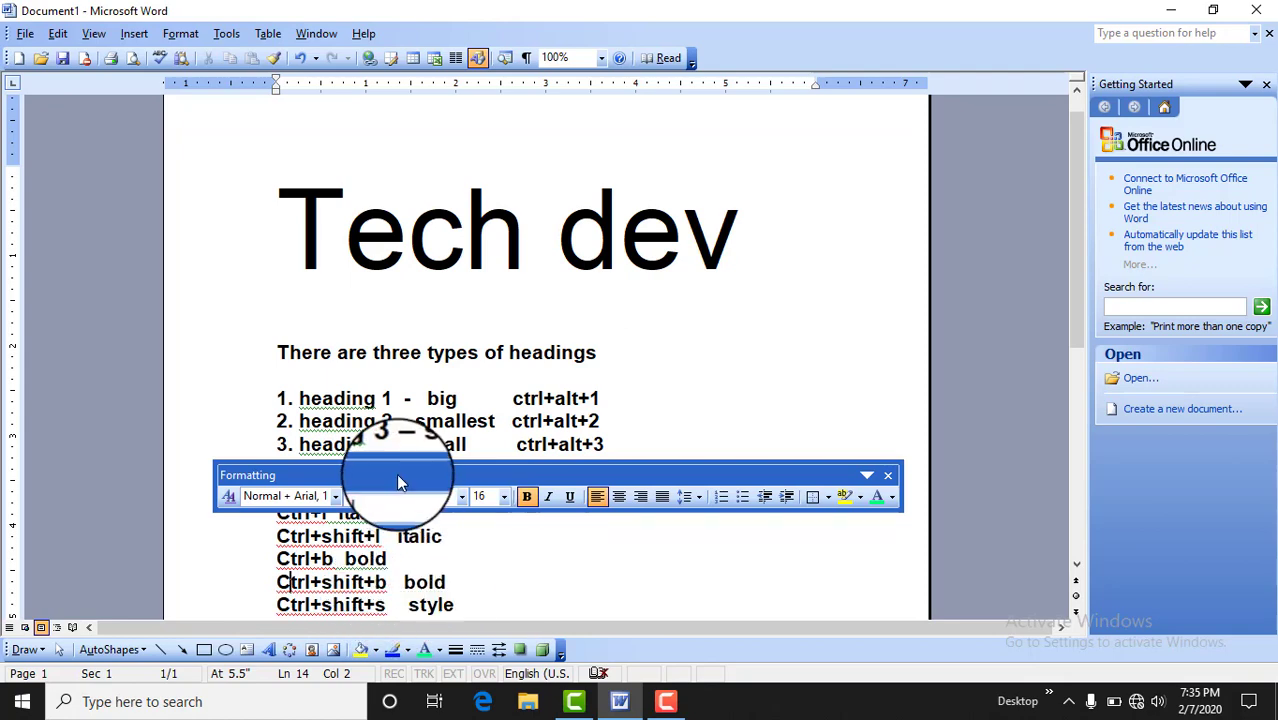
mouse_move(396, 473)
mouse_down()
mouse_move(393, 293)
mouse_move(555, 592)
mouse_up()
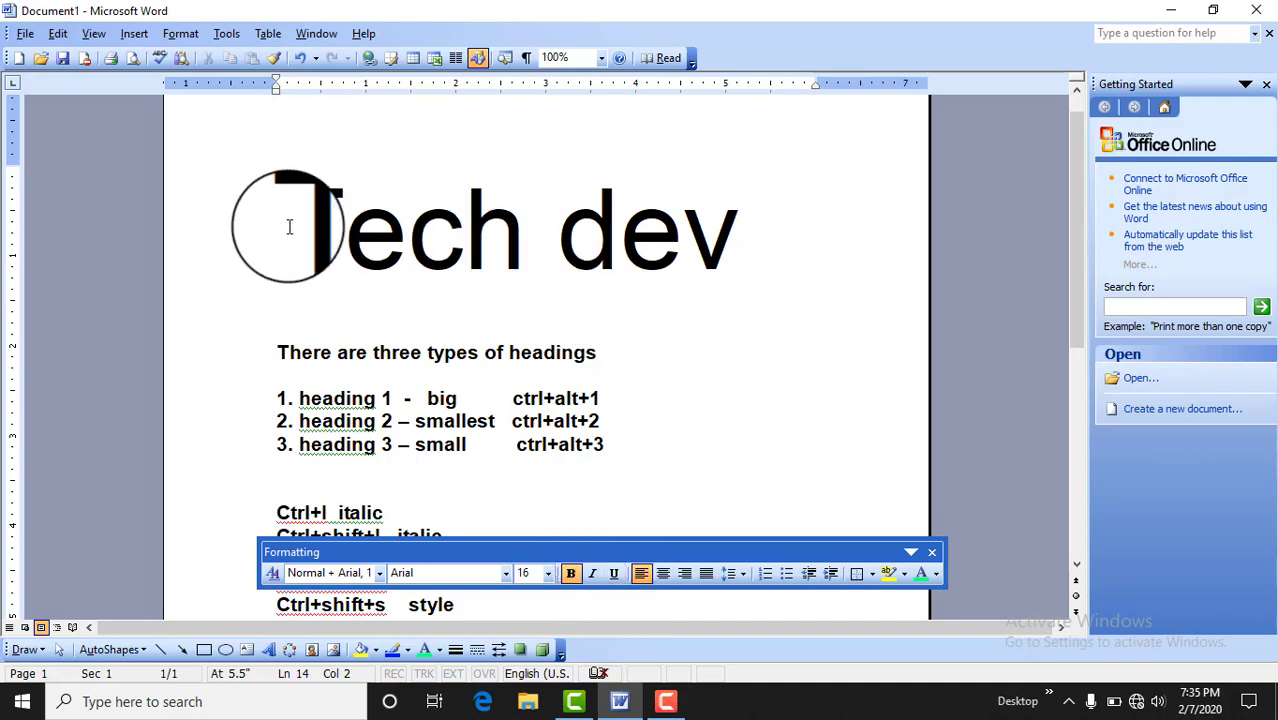
drag(291, 224, 655, 250)
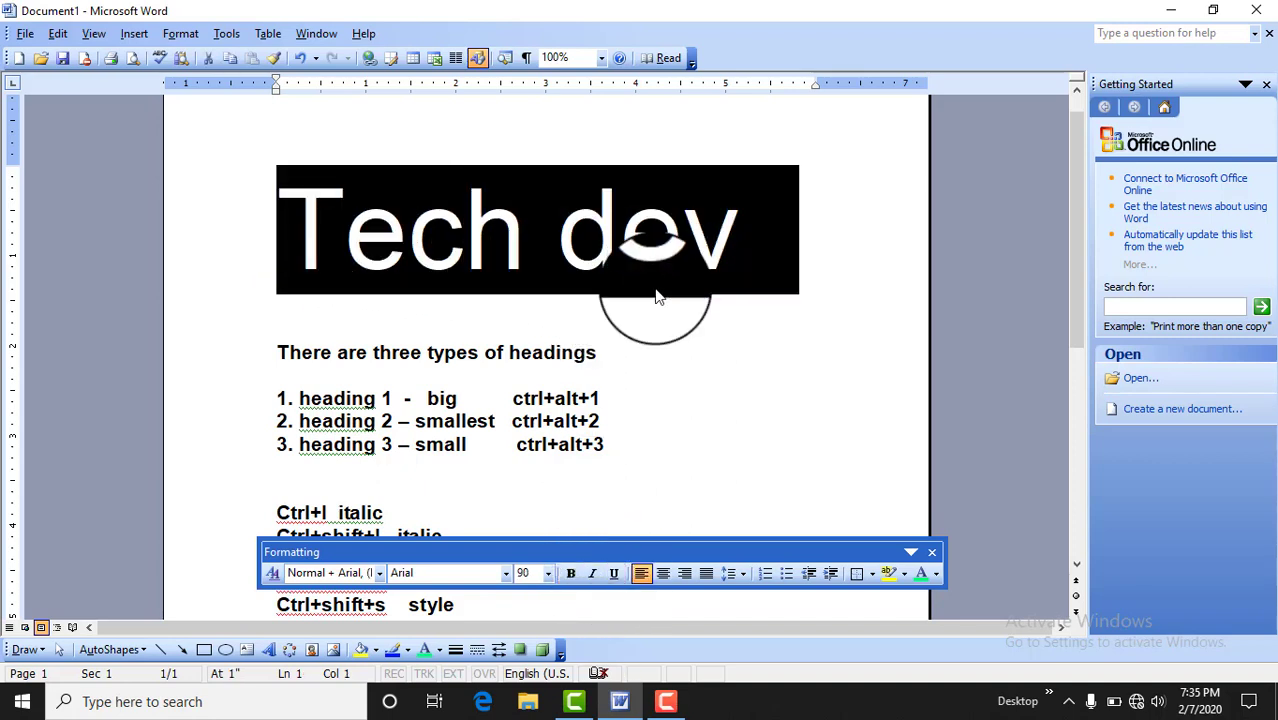
click(614, 578)
click(795, 245)
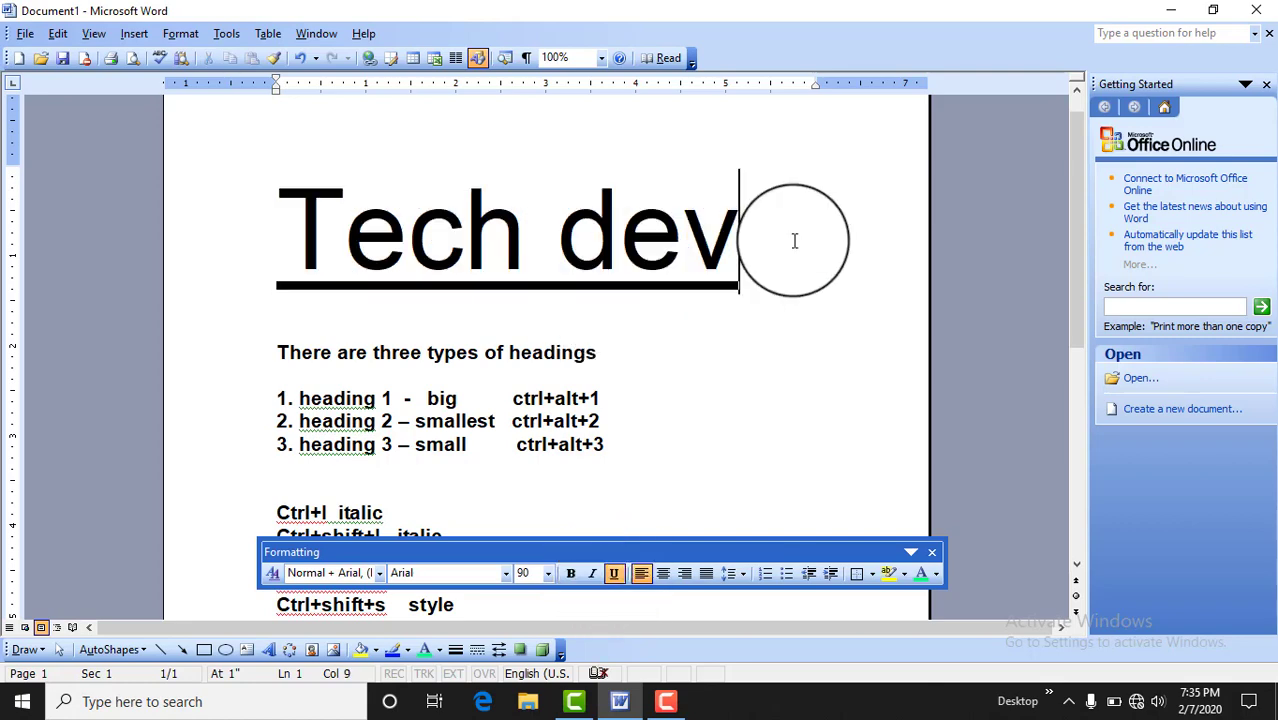
drag(294, 286, 685, 288)
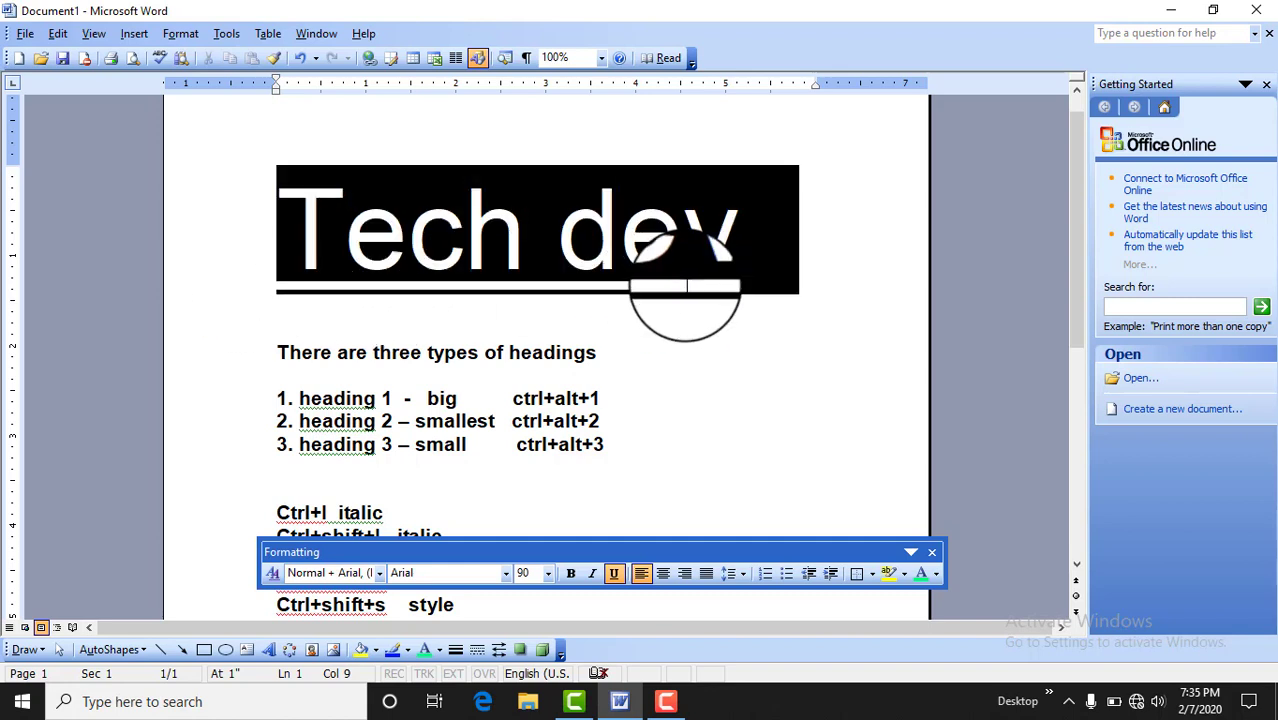
click(612, 577)
click(612, 577)
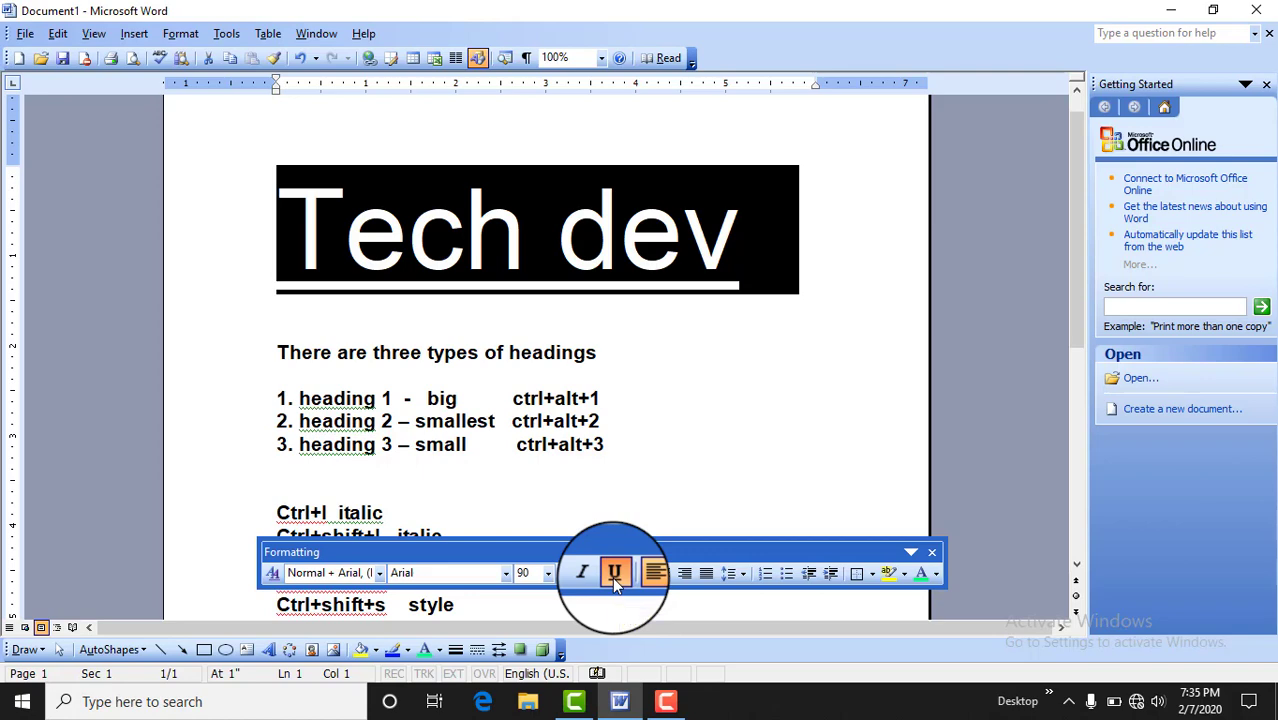
click(612, 577)
click(612, 577)
click(612, 577)
- Add 'Ctrl+u underline' and 'Ctrl+shift+u underline' above the italic lines, followed by a blank line
click(473, 487)
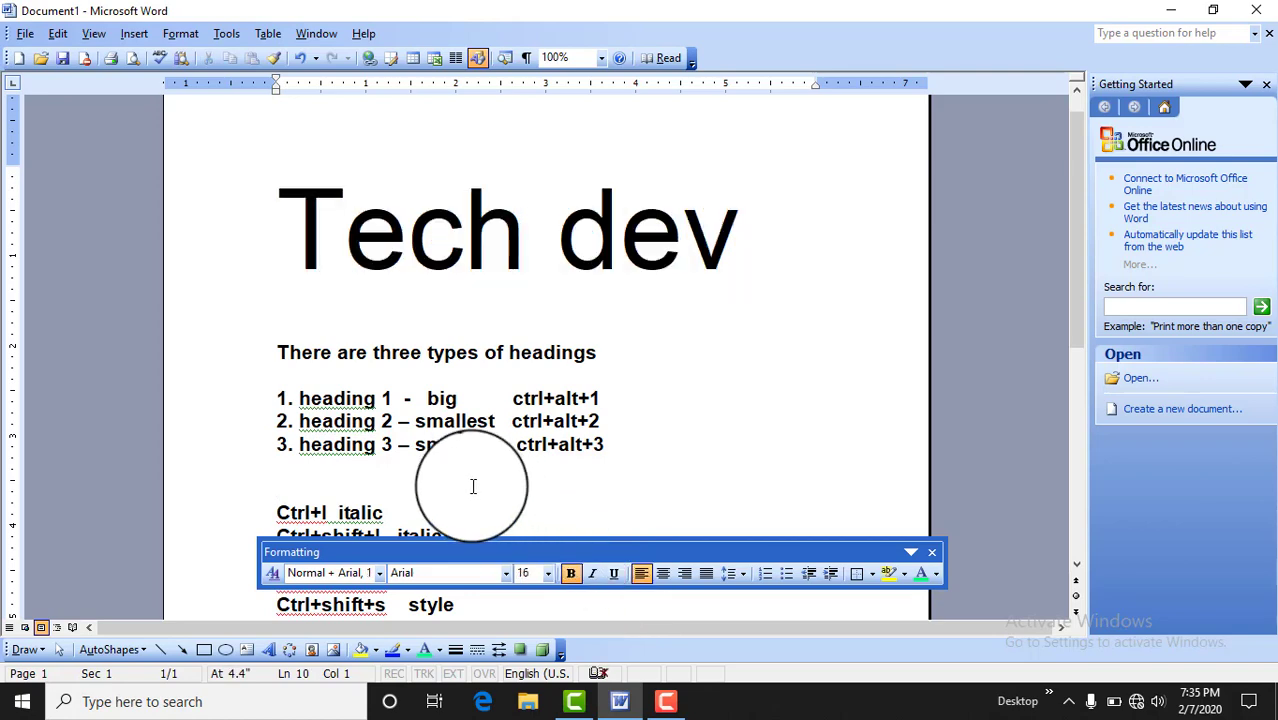
text(cr)
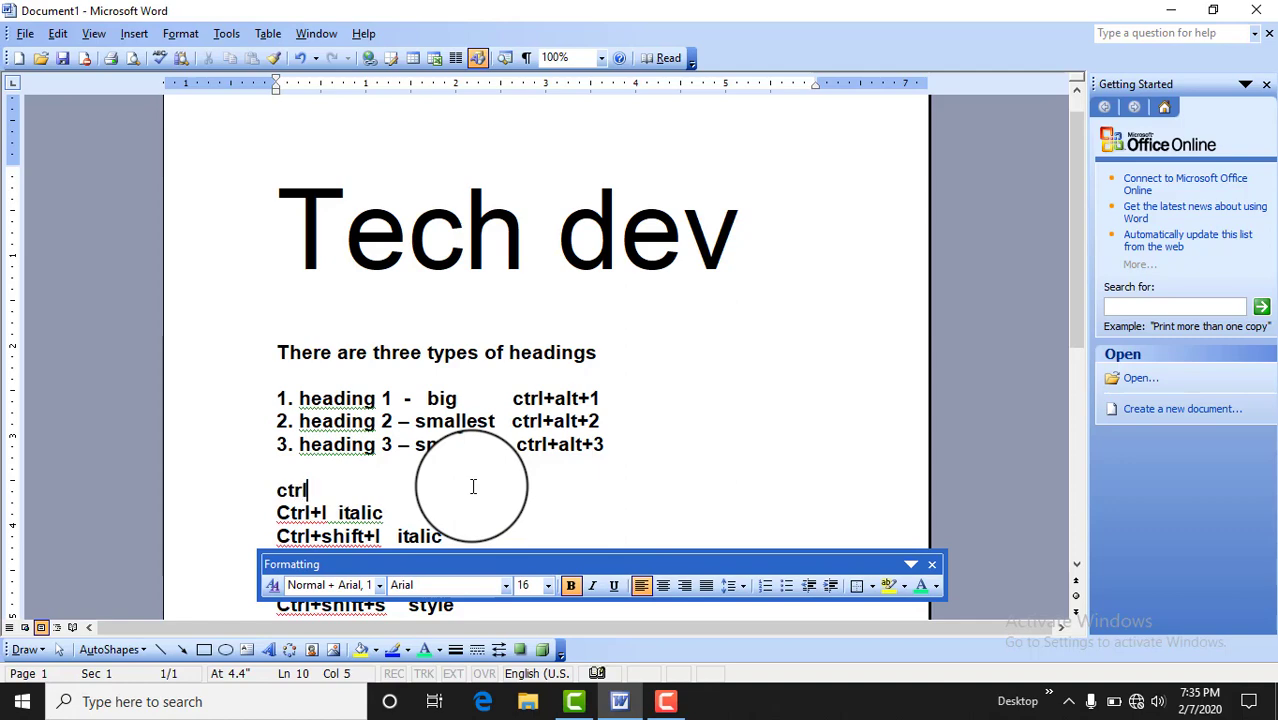
text(+)
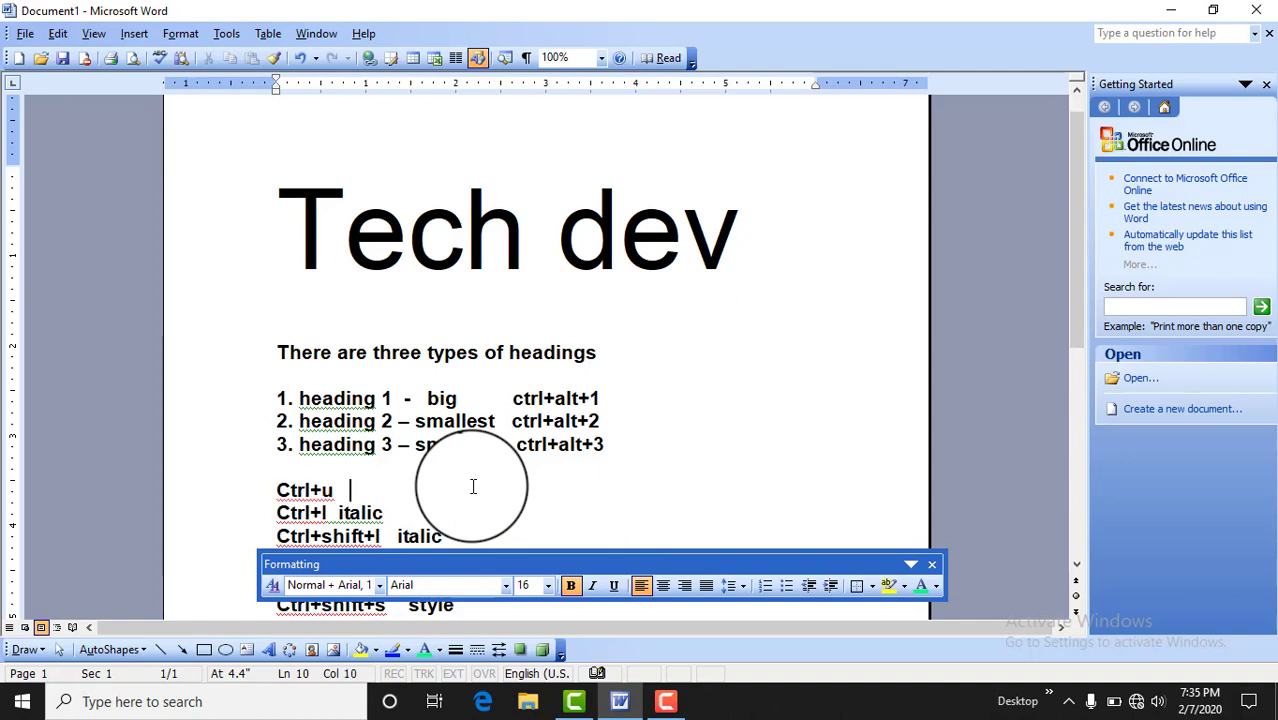
text(  underli)
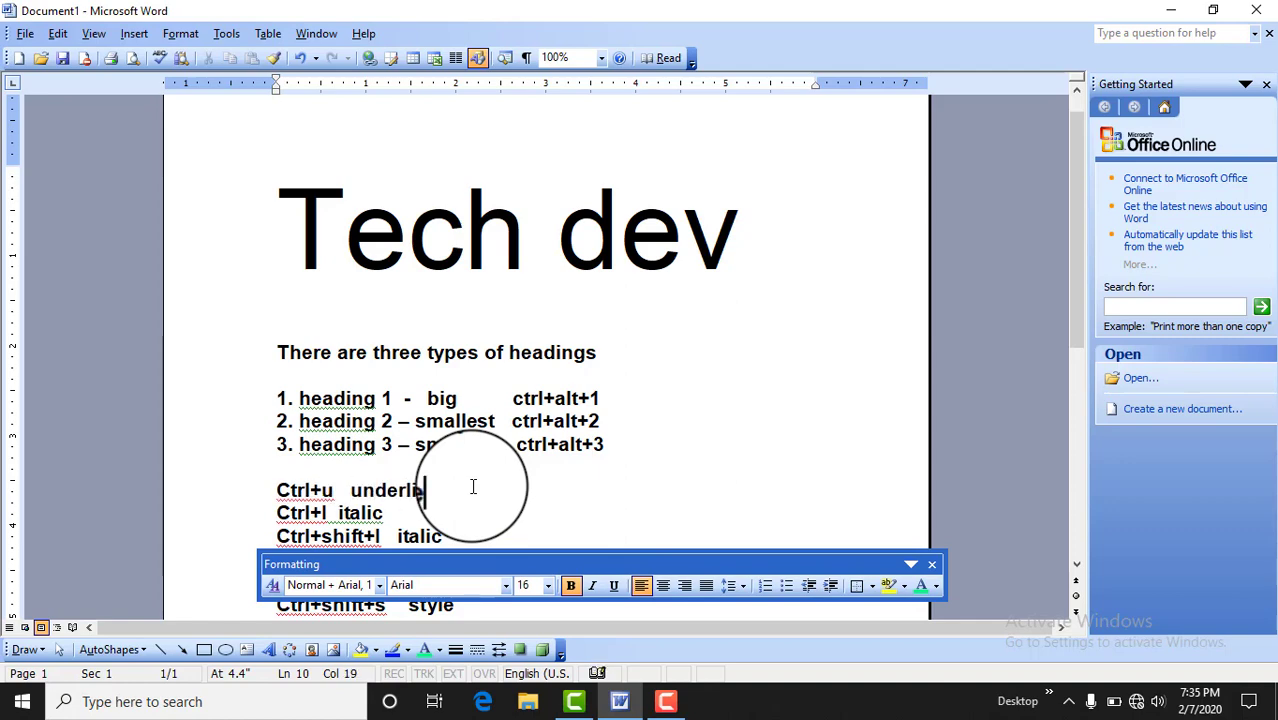
key(Return)
text(ctrl)
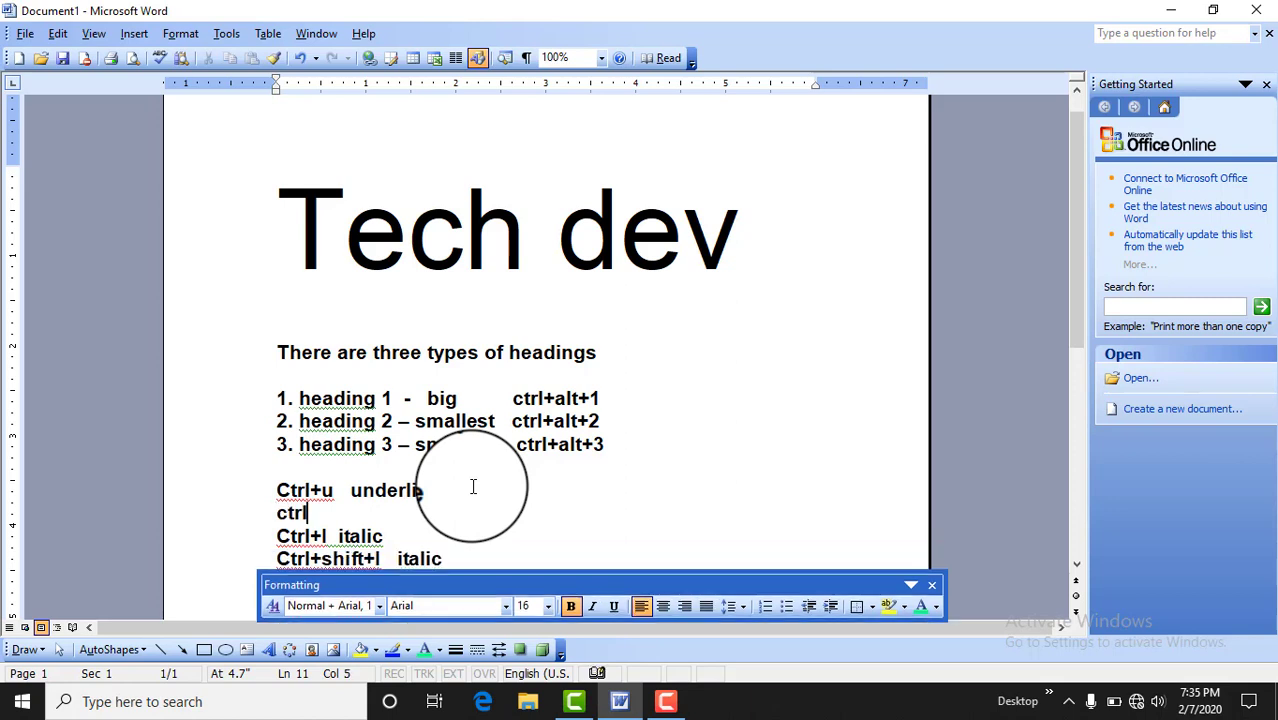
text(+sh)
text(ift+u   u)
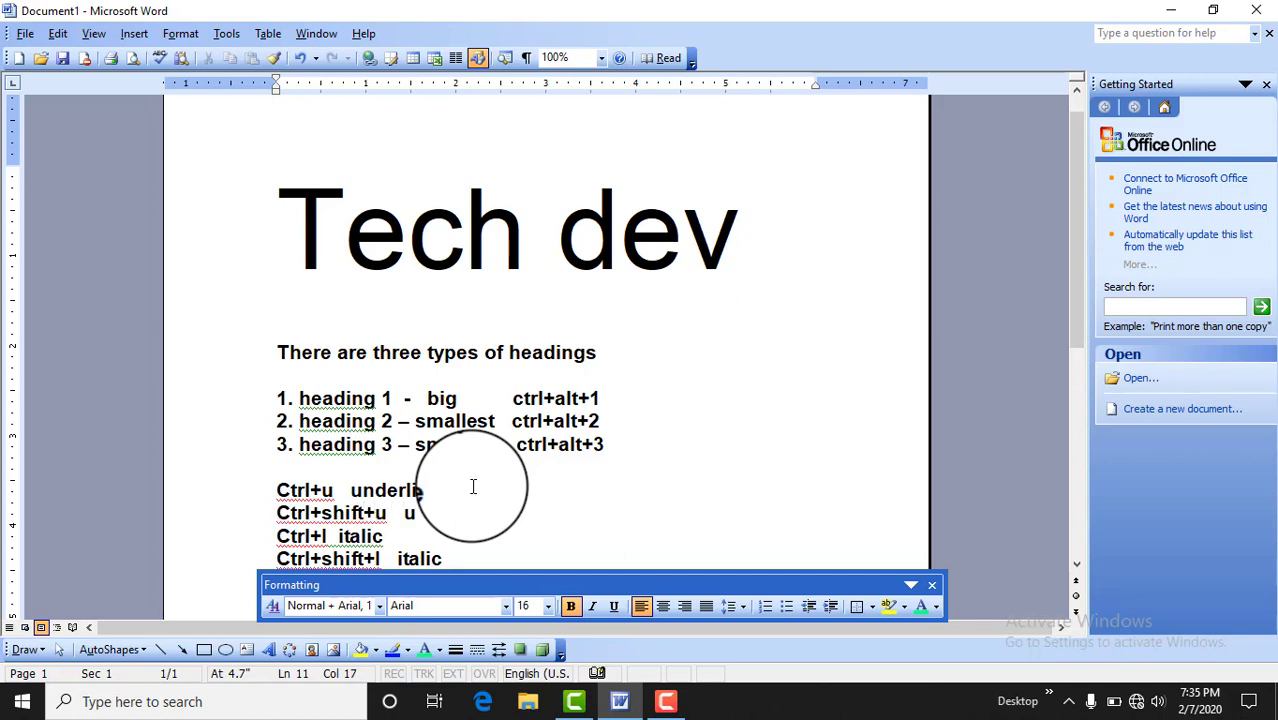
text(nderline)
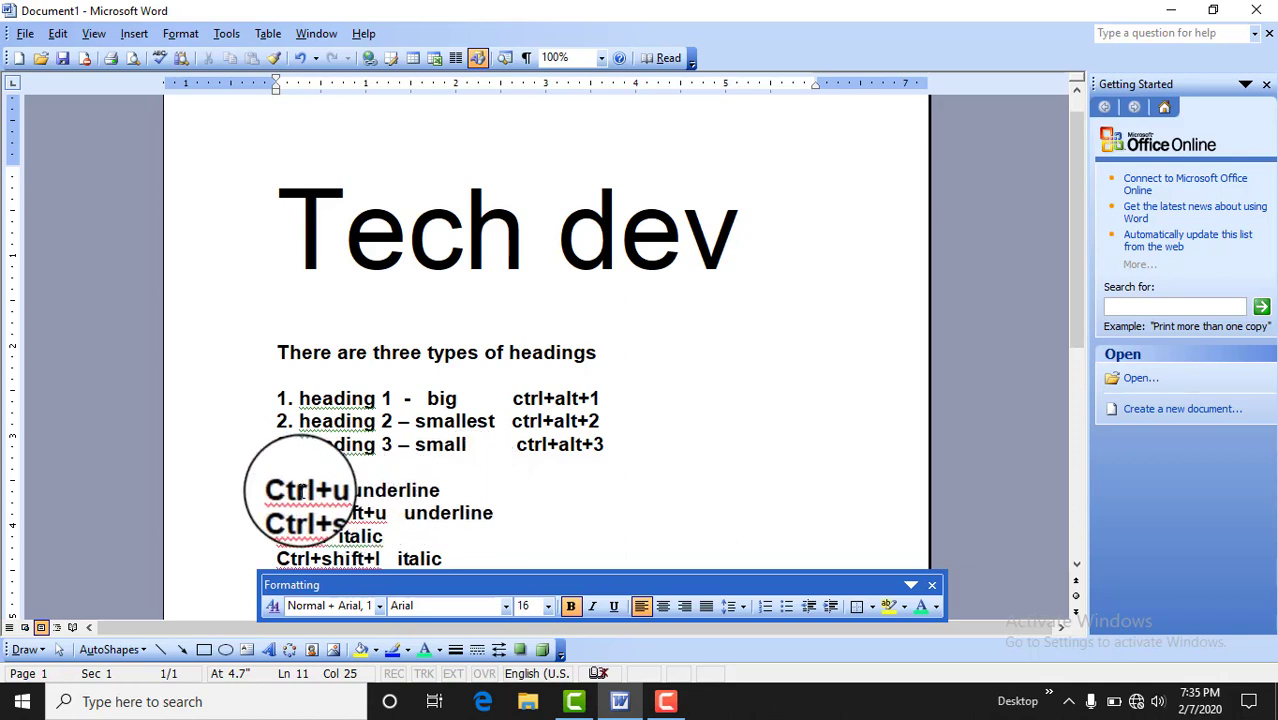
drag(278, 490, 384, 537)
click(305, 503)
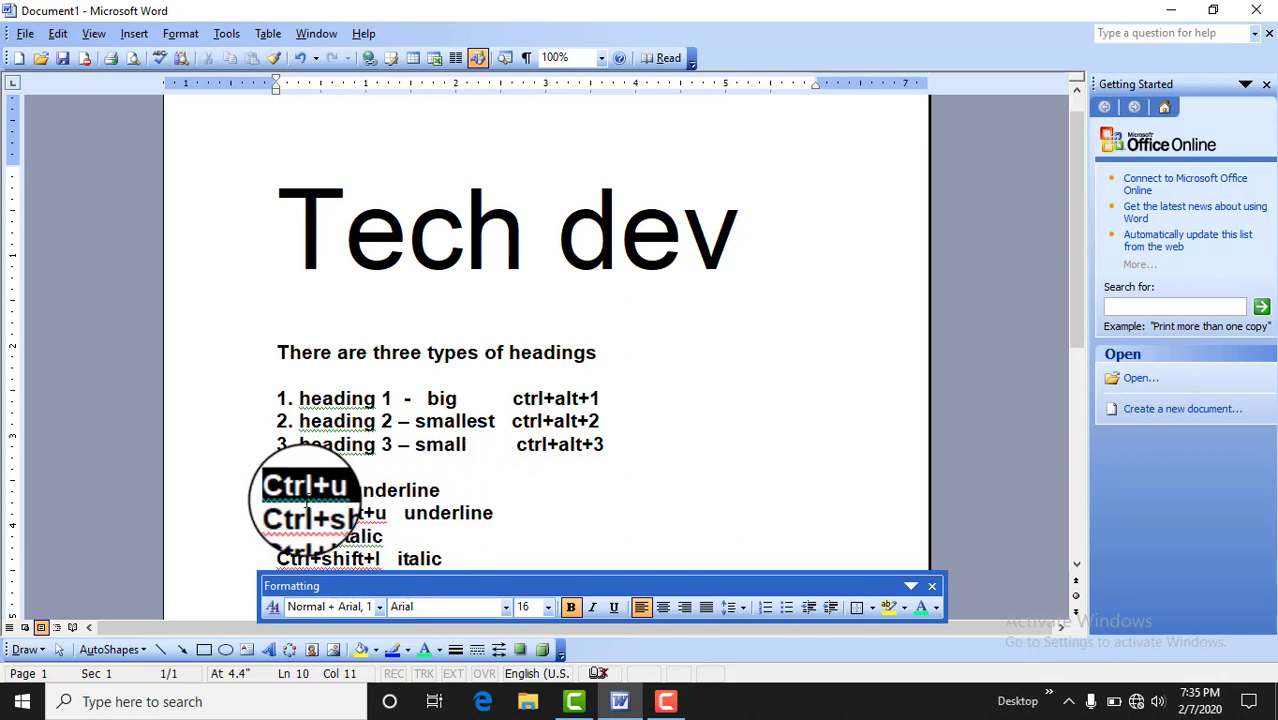
click(305, 492)
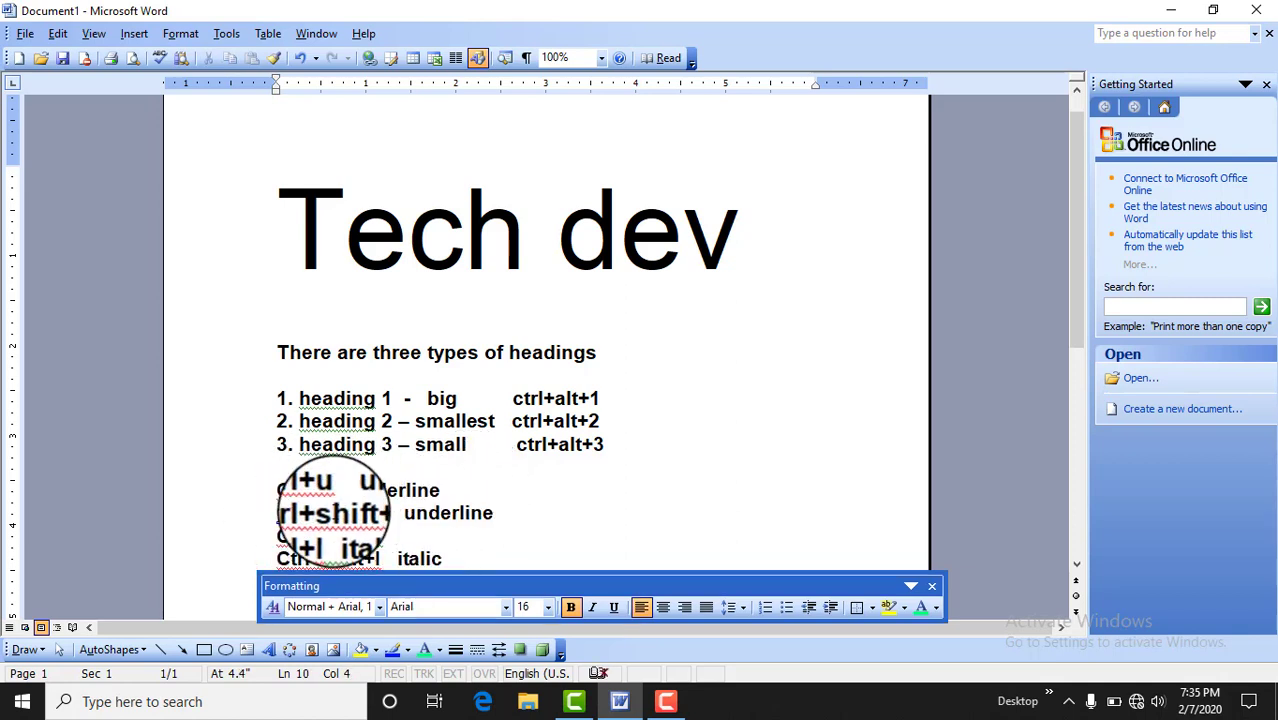
click(531, 510)
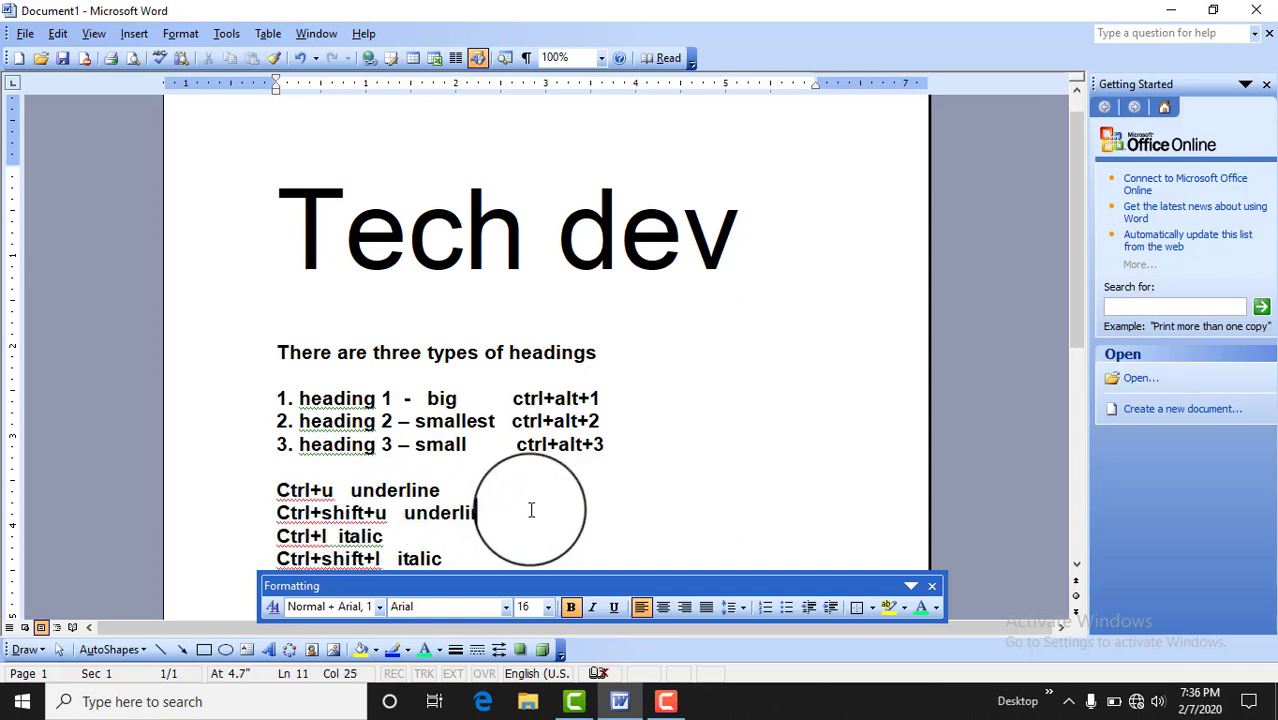
key(Return)
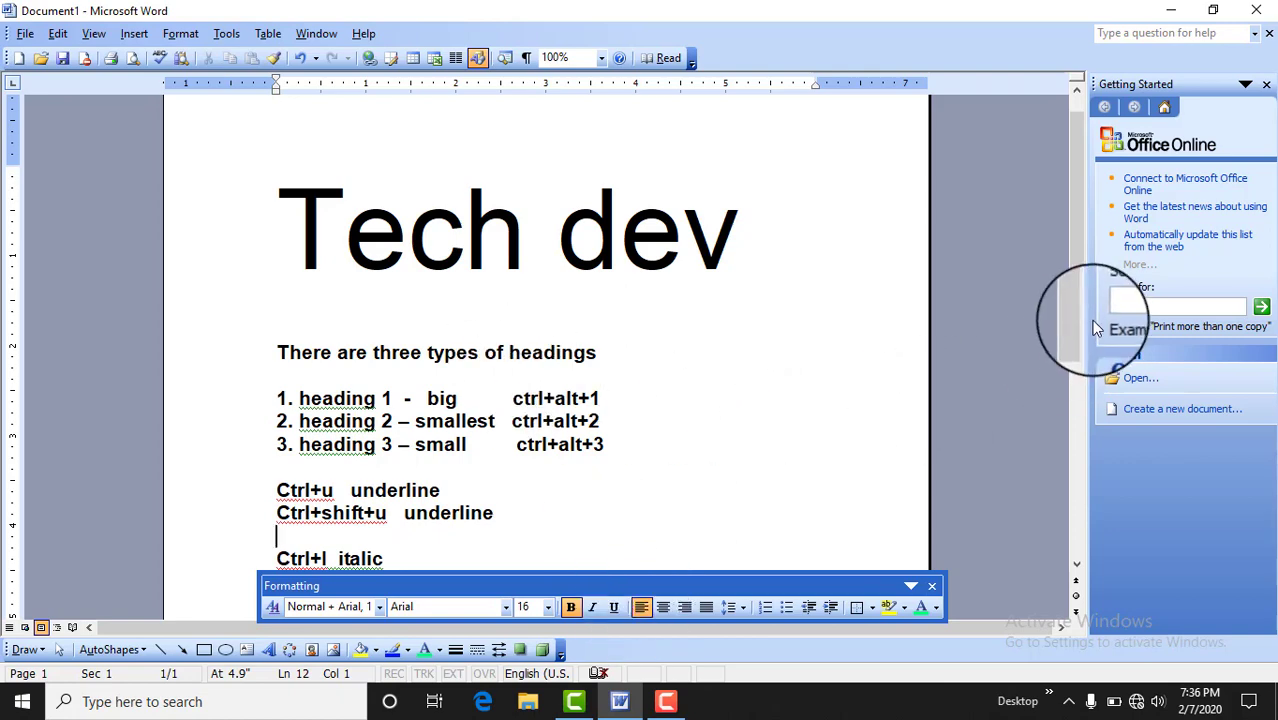
- At the document end, type 'There are four types of alignment' and start a numbered list
drag(1074, 315, 1074, 454)
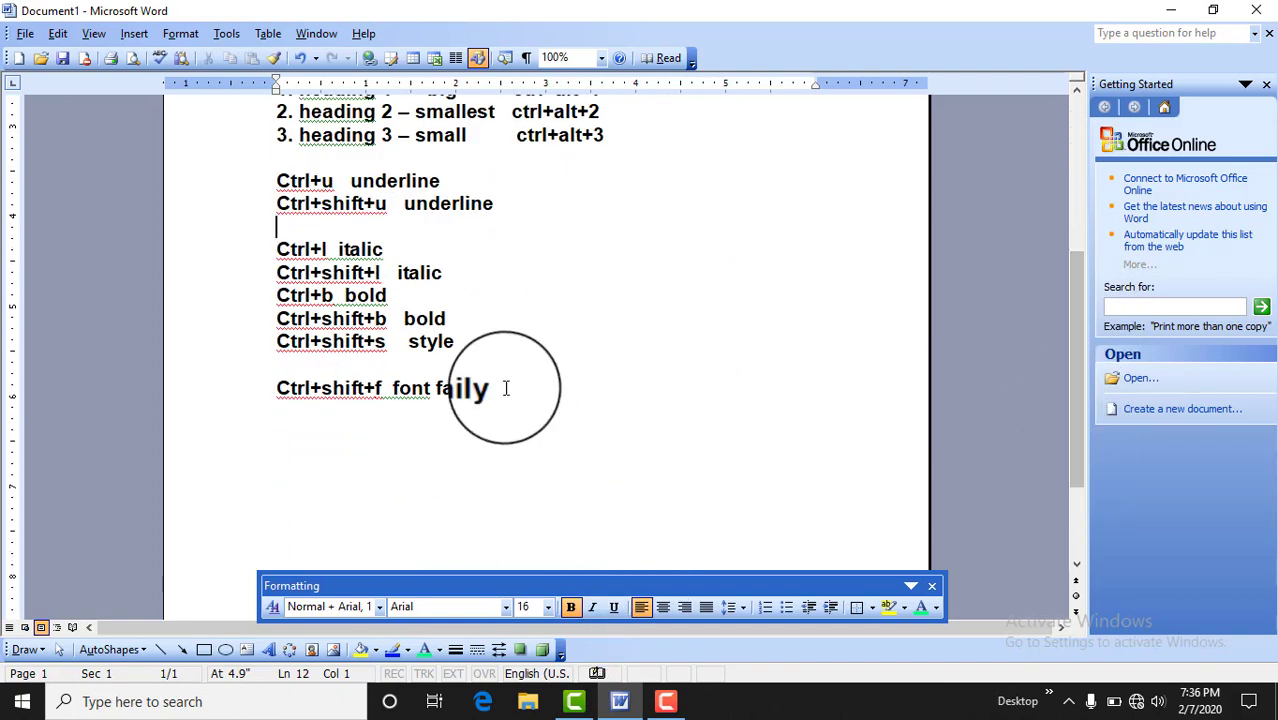
key(ctrl+End)
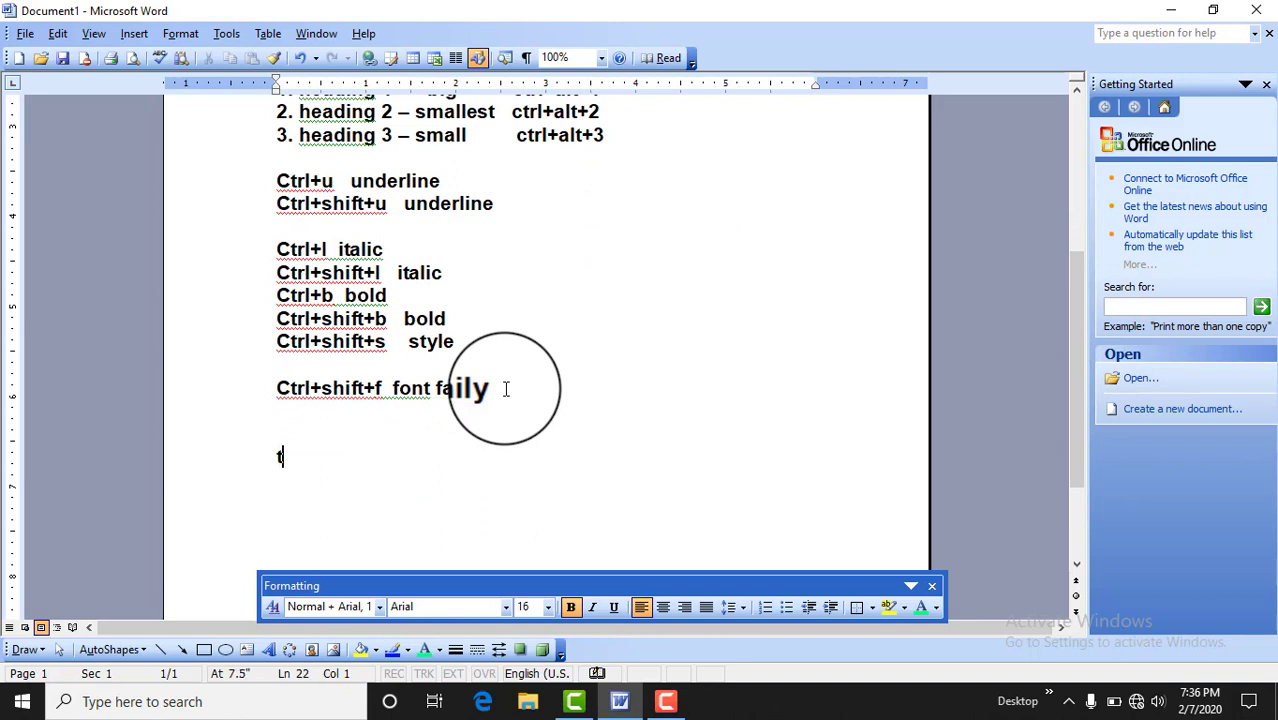
text(here are )
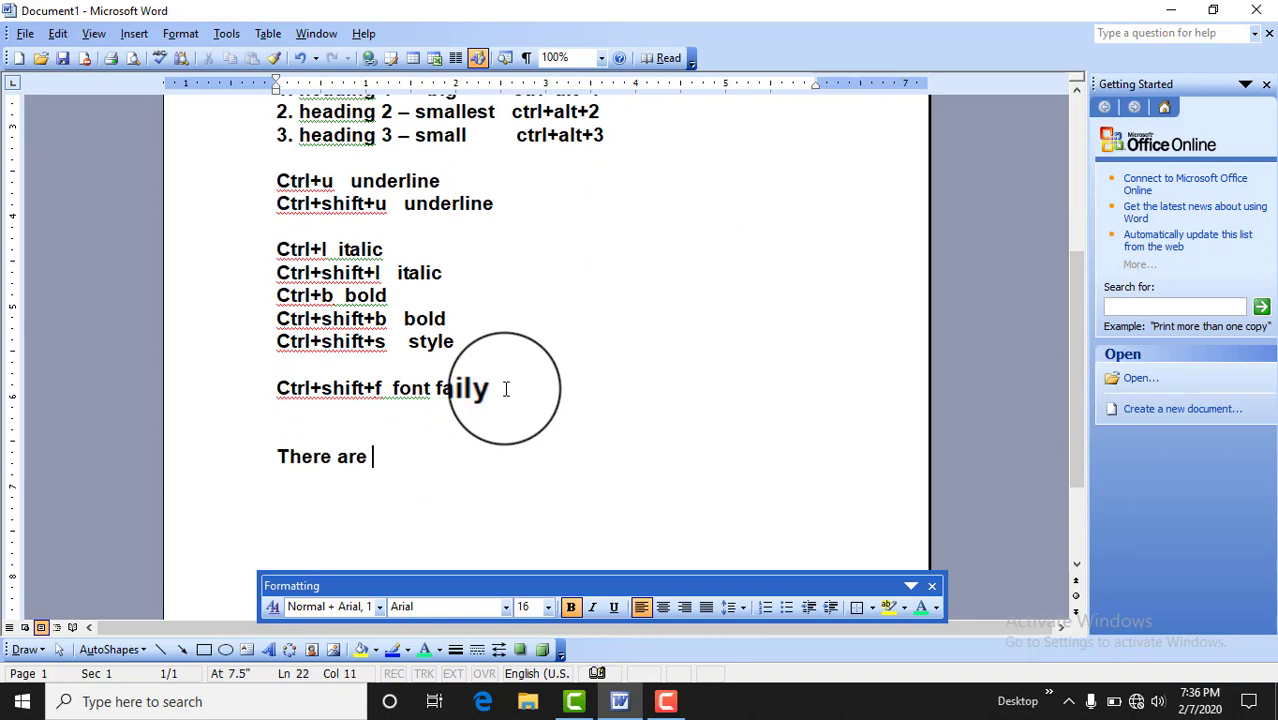
text(four)
text( t)
text(ypes of align)
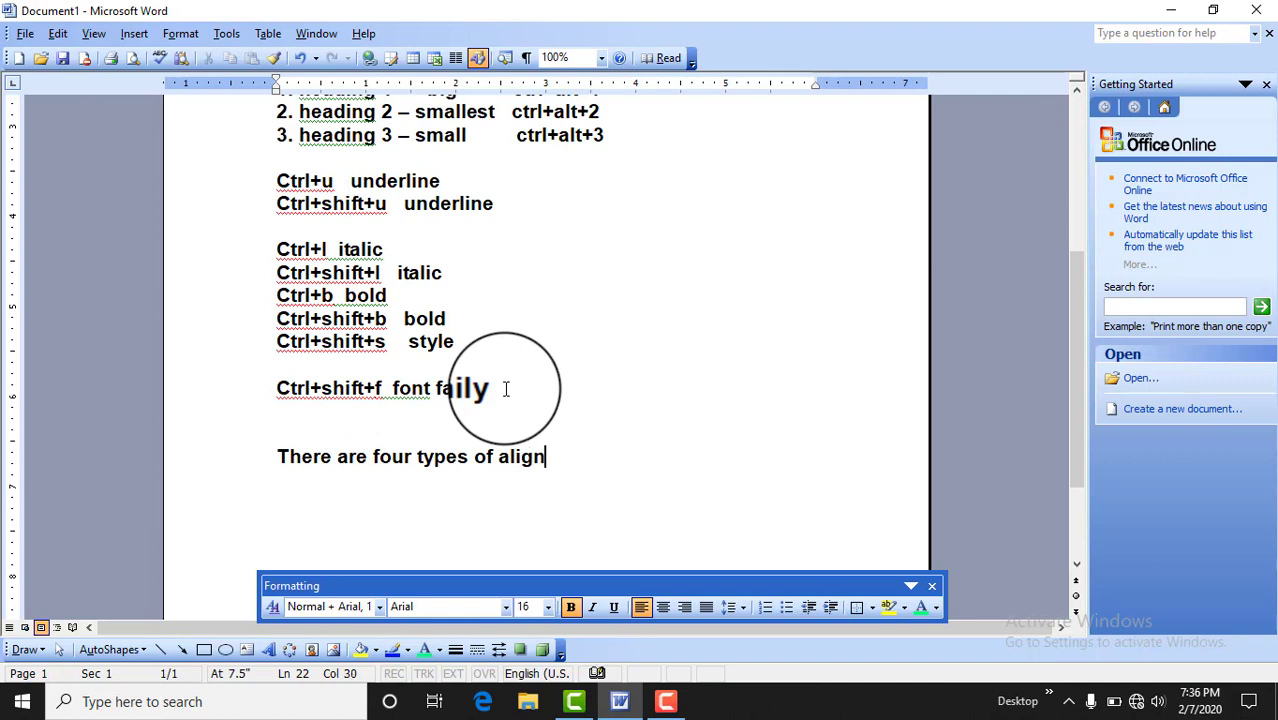
key(Return)
key(Return)
text(1. left ali)
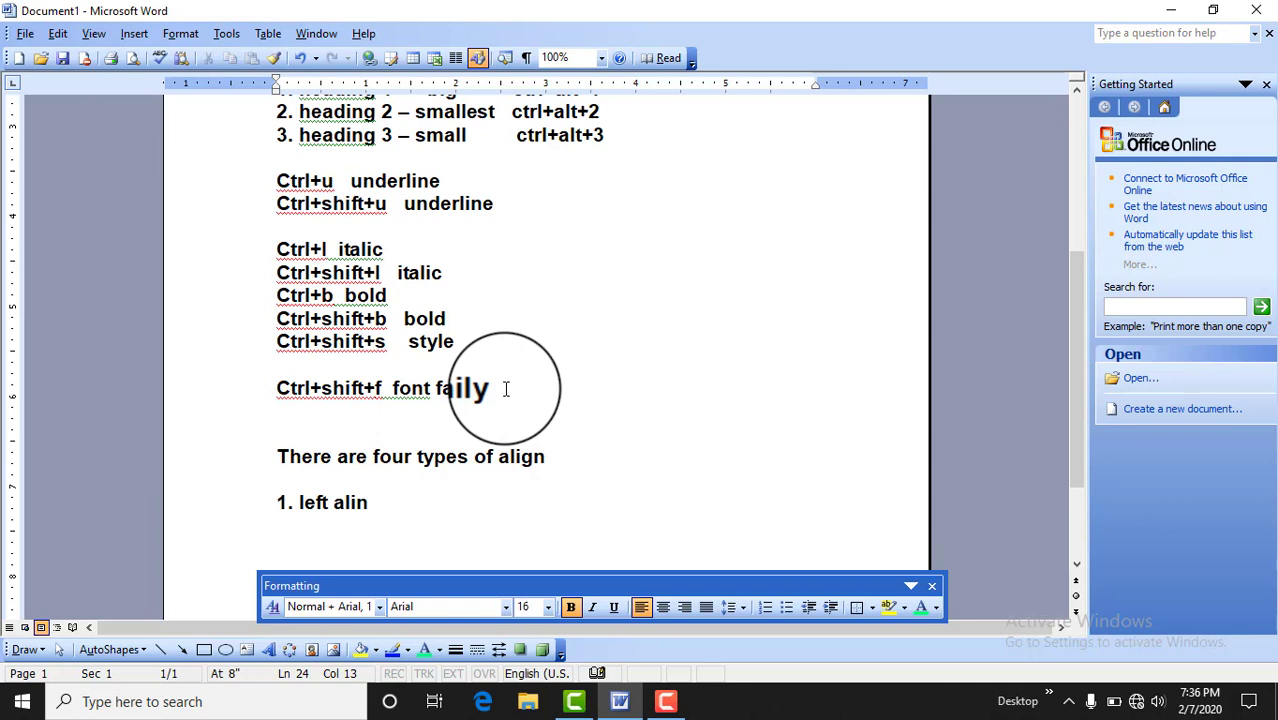
text(nment)
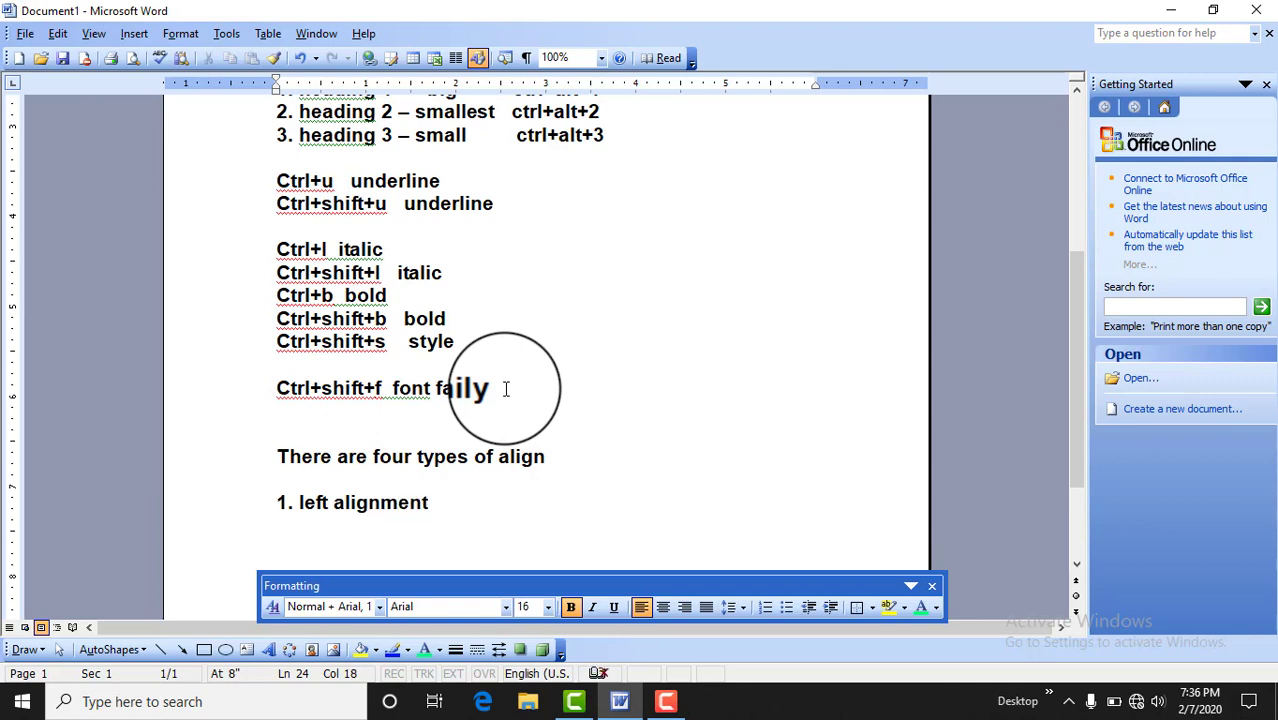
key(Return)
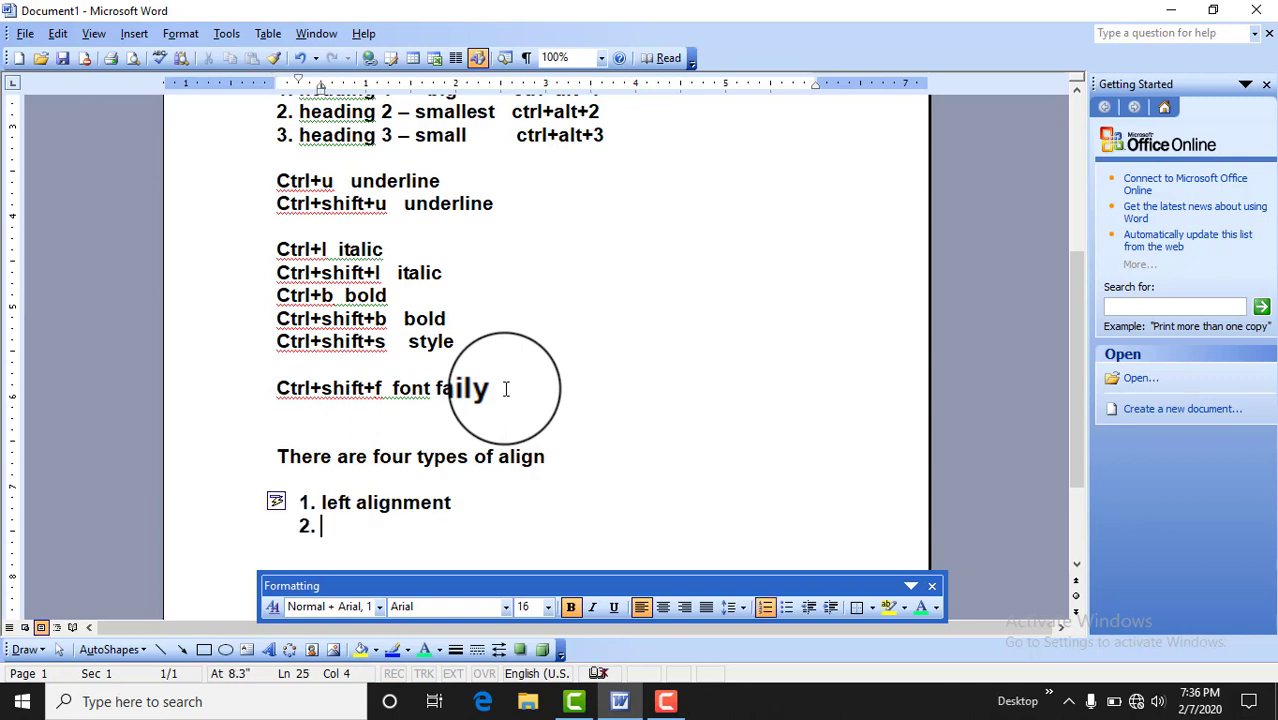
- Add list items 2–4: center alignment, right alignment and justify alignment
text(2.)
key(BackSpace)
text(cen)
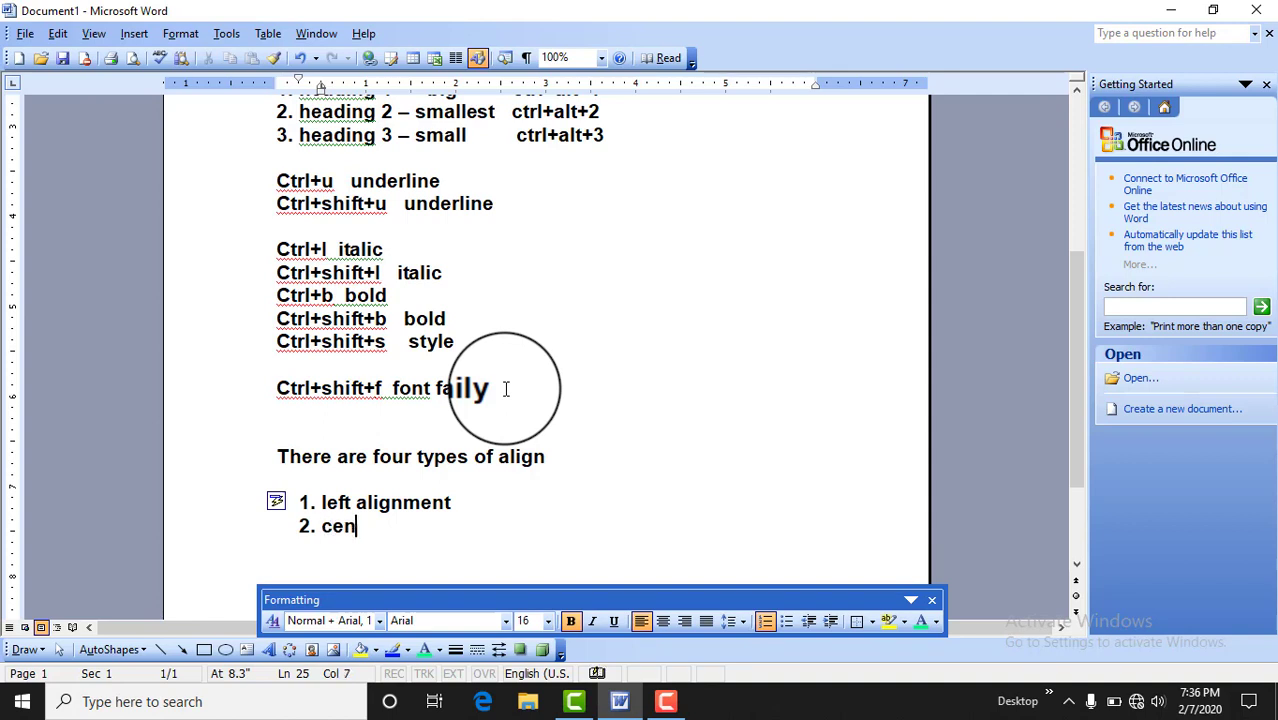
text(teen)
key(BackSpace)
text(d)
key(BackSpace)
key(BackSpace)
text(r al)
text(ignment)
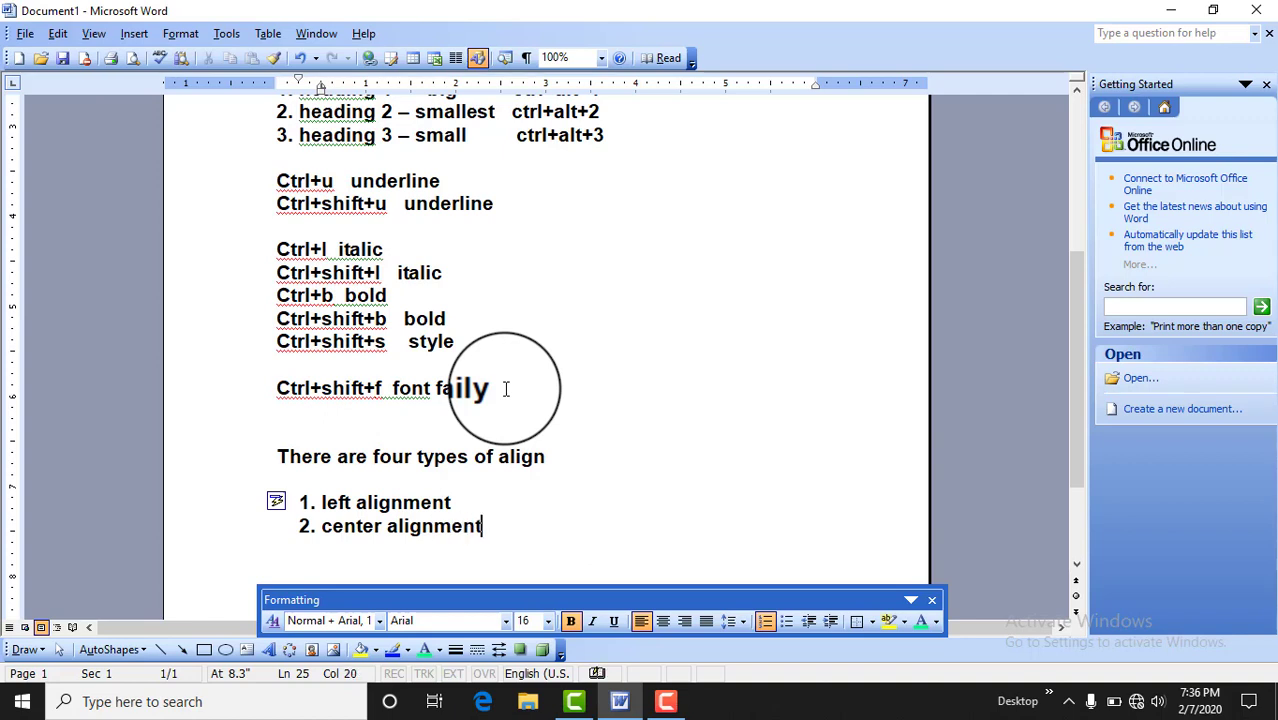
key(Return)
text(right)
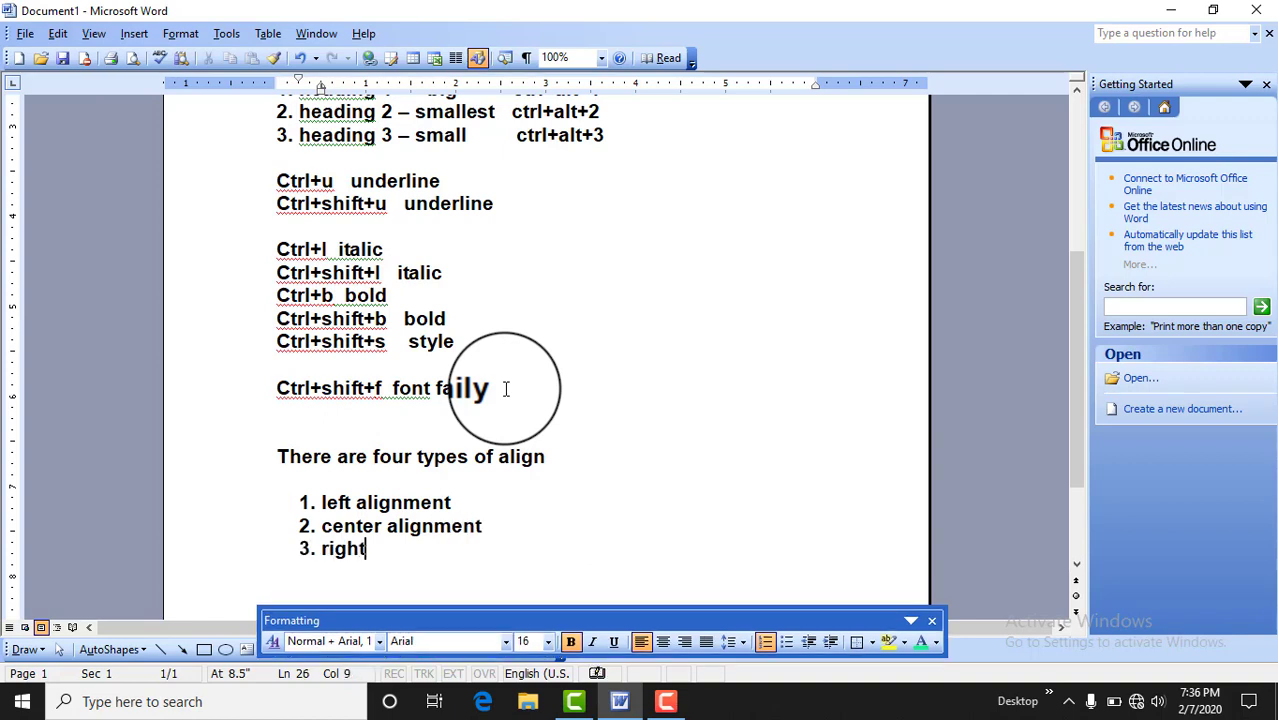
text( ali)
text(gnment)
key(Return)
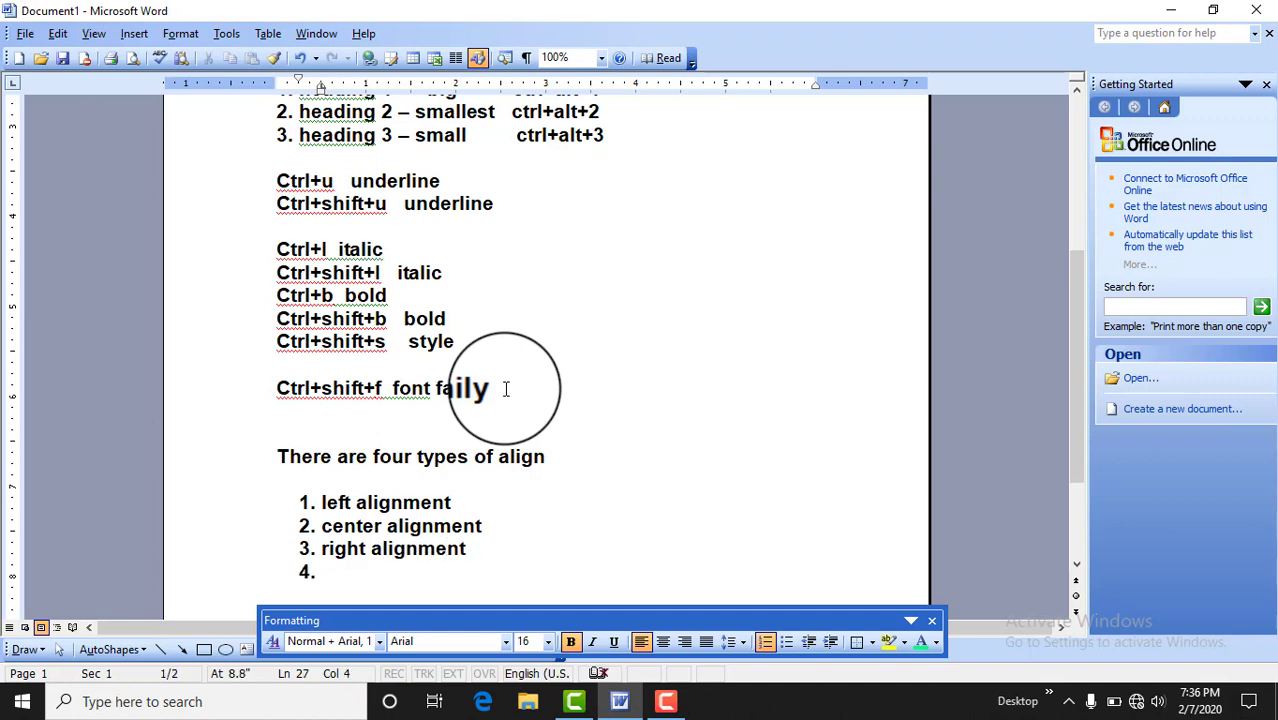
text(justi)
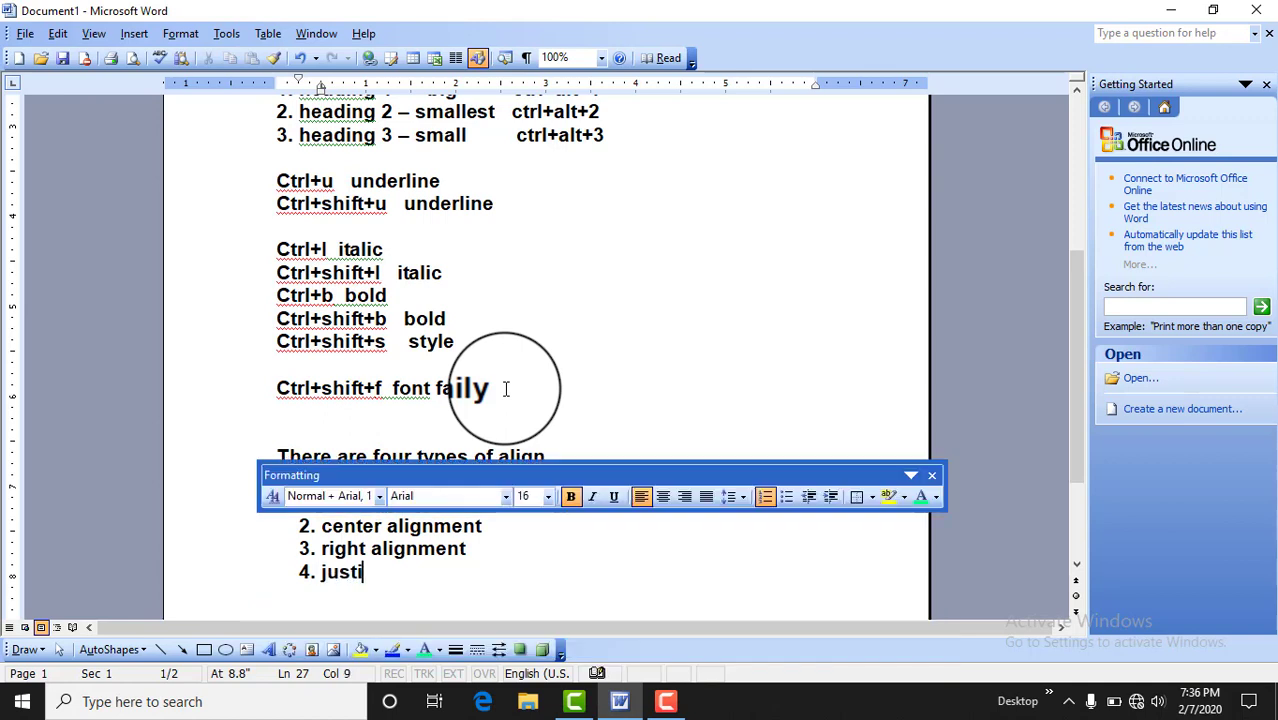
text(fy alig)
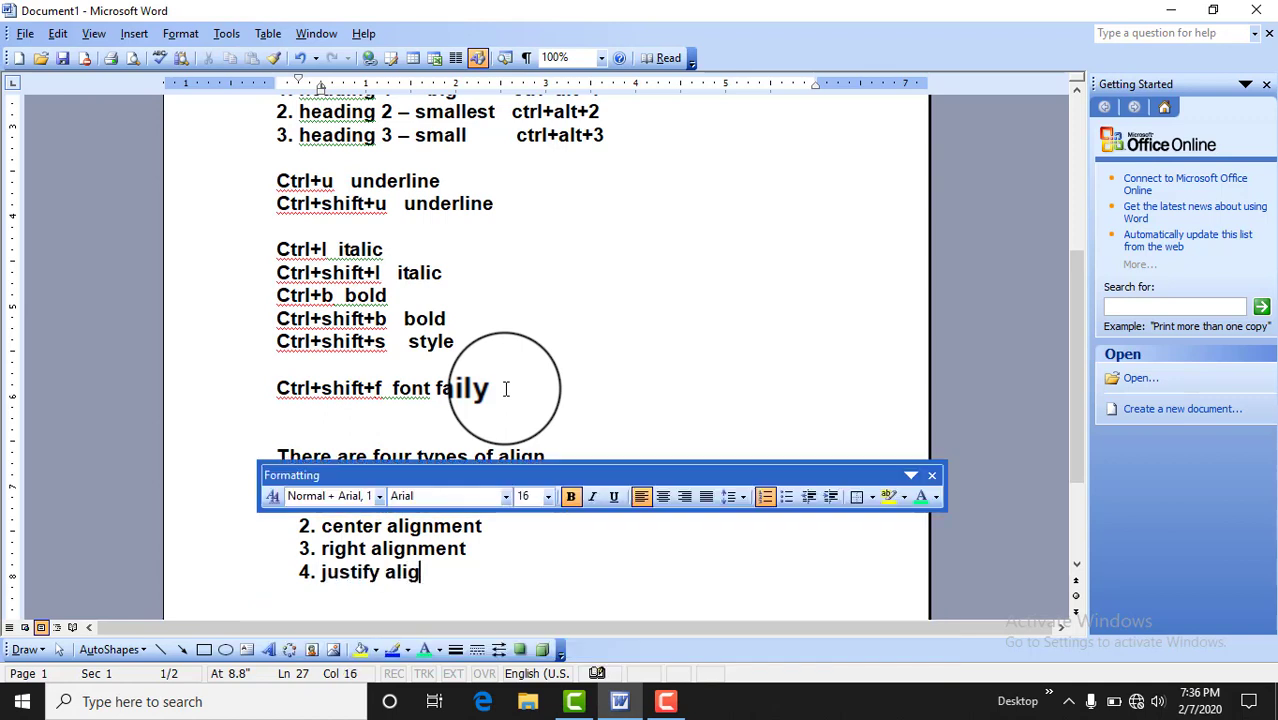
text(nment)
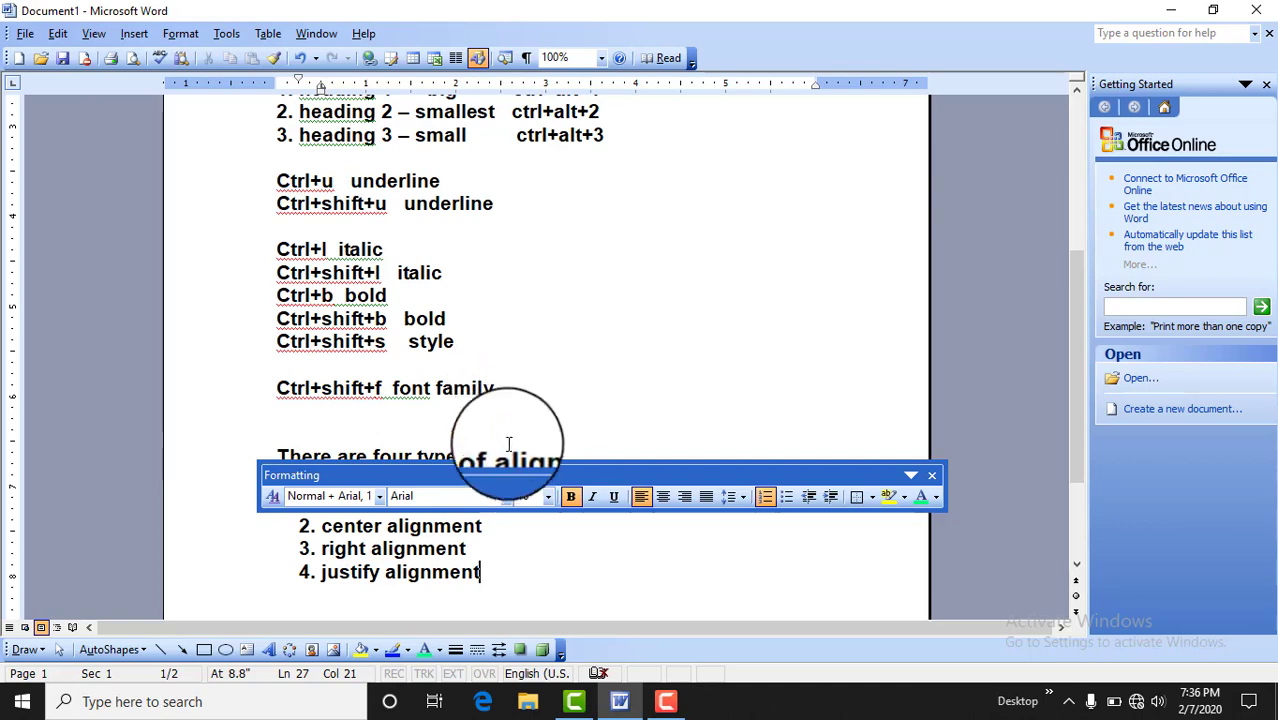
drag(506, 469, 484, 586)
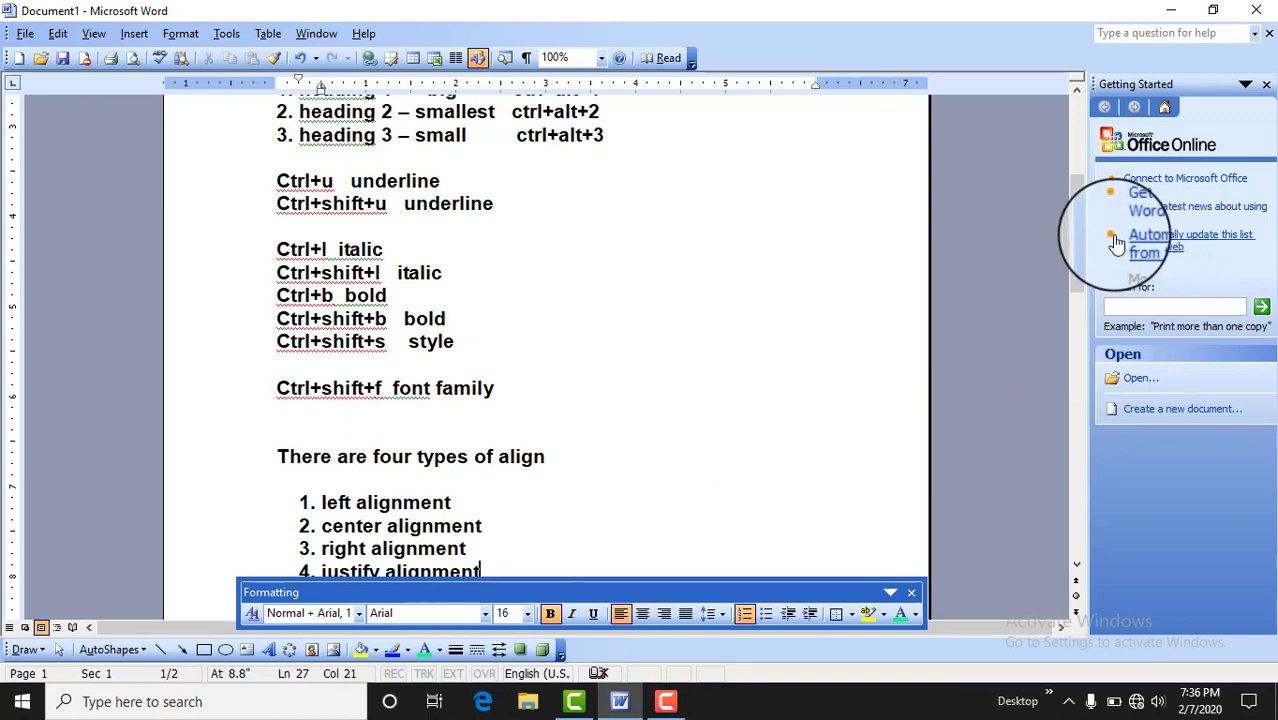
- Set the Tech dev title's font size to 36 pt, down from 90 pt
drag(1074, 234, 1071, 262)
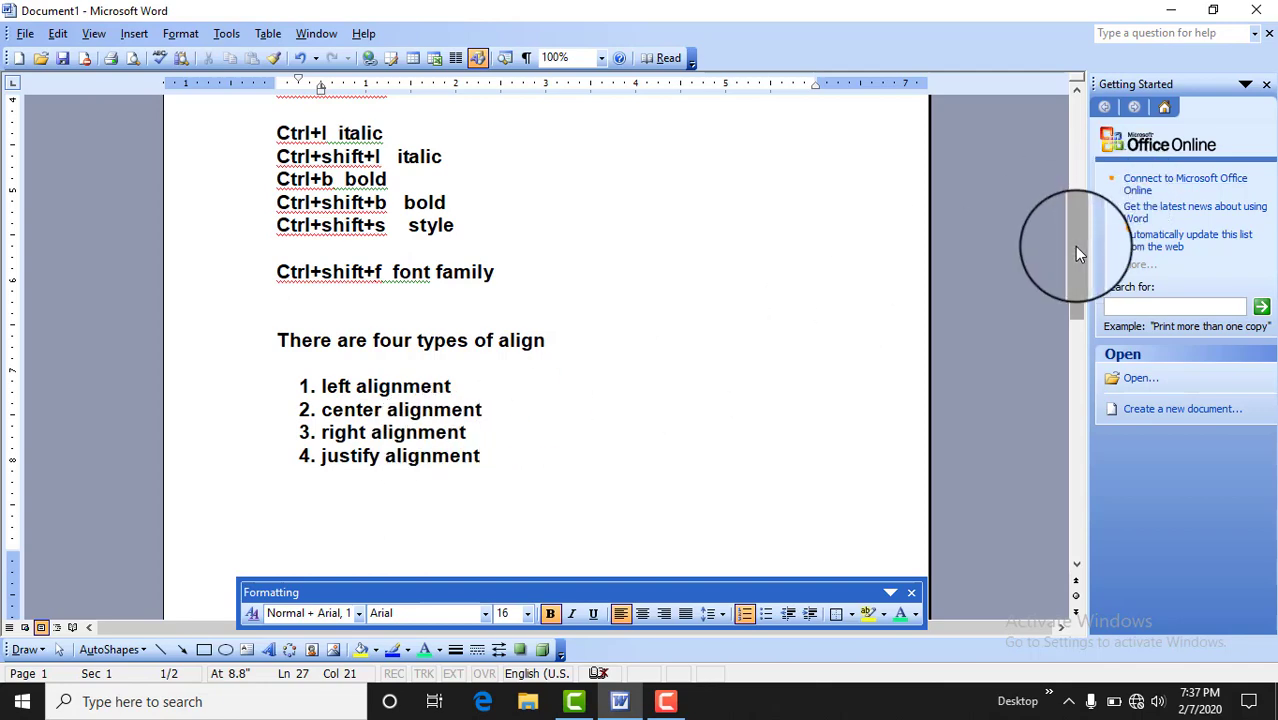
mouse_move(1074, 246)
mouse_down()
mouse_move(1086, 193)
mouse_move(1076, 125)
mouse_up()
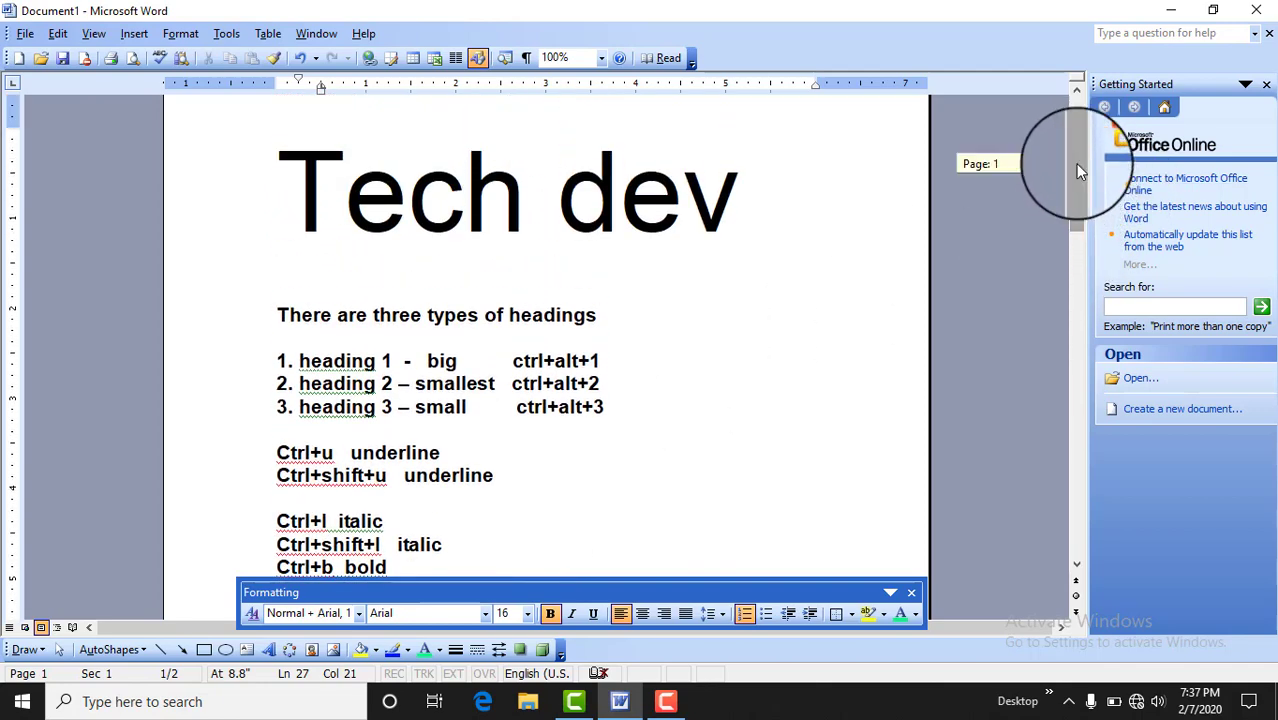
click(745, 265)
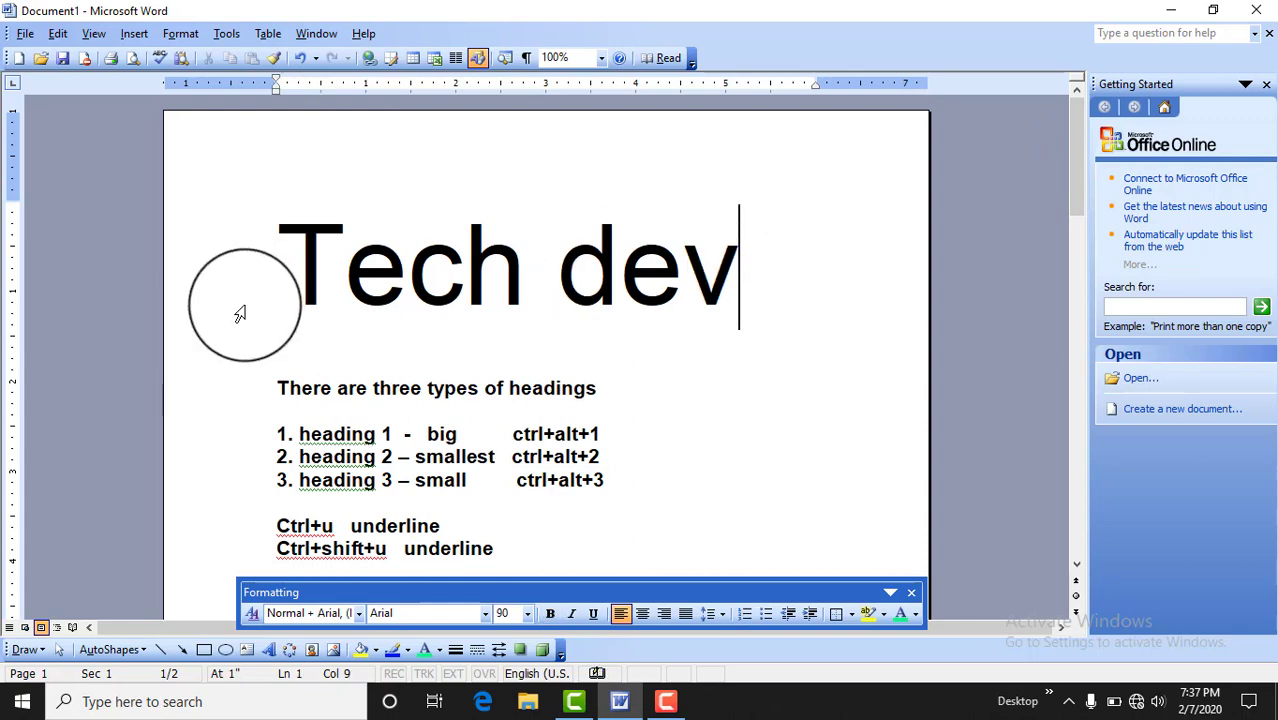
drag(300, 265, 745, 300)
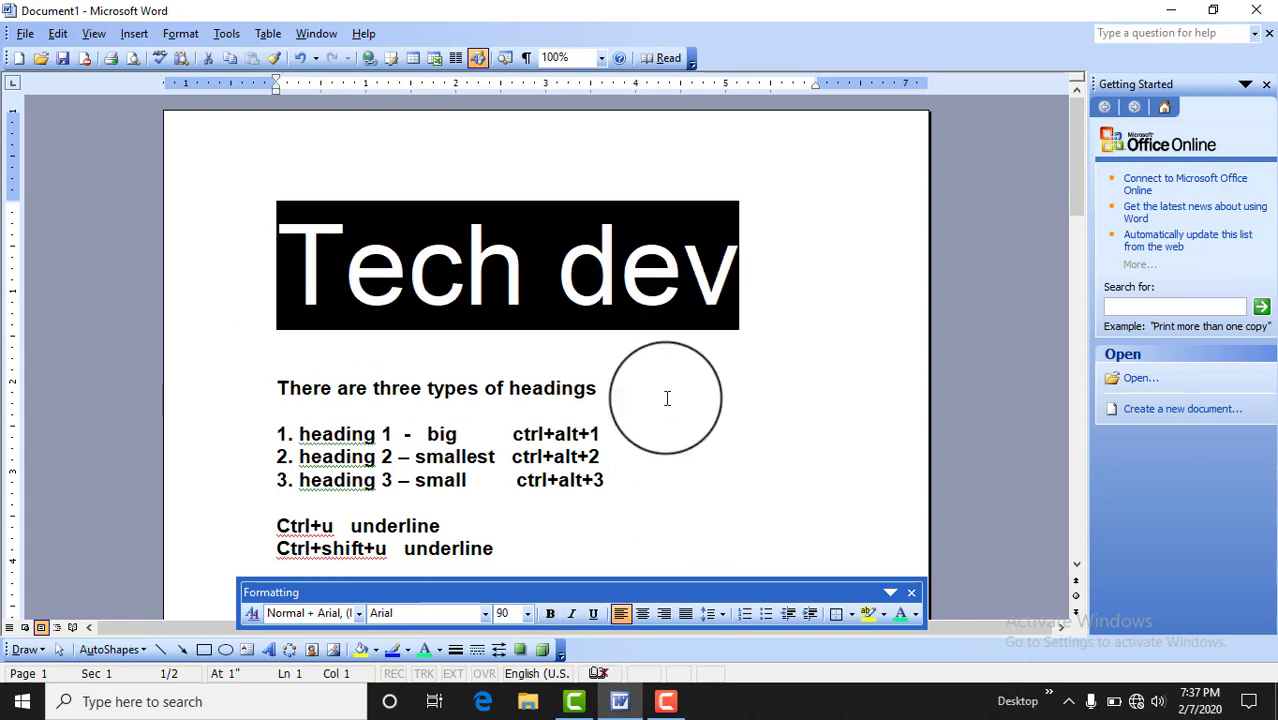
click(533, 614)
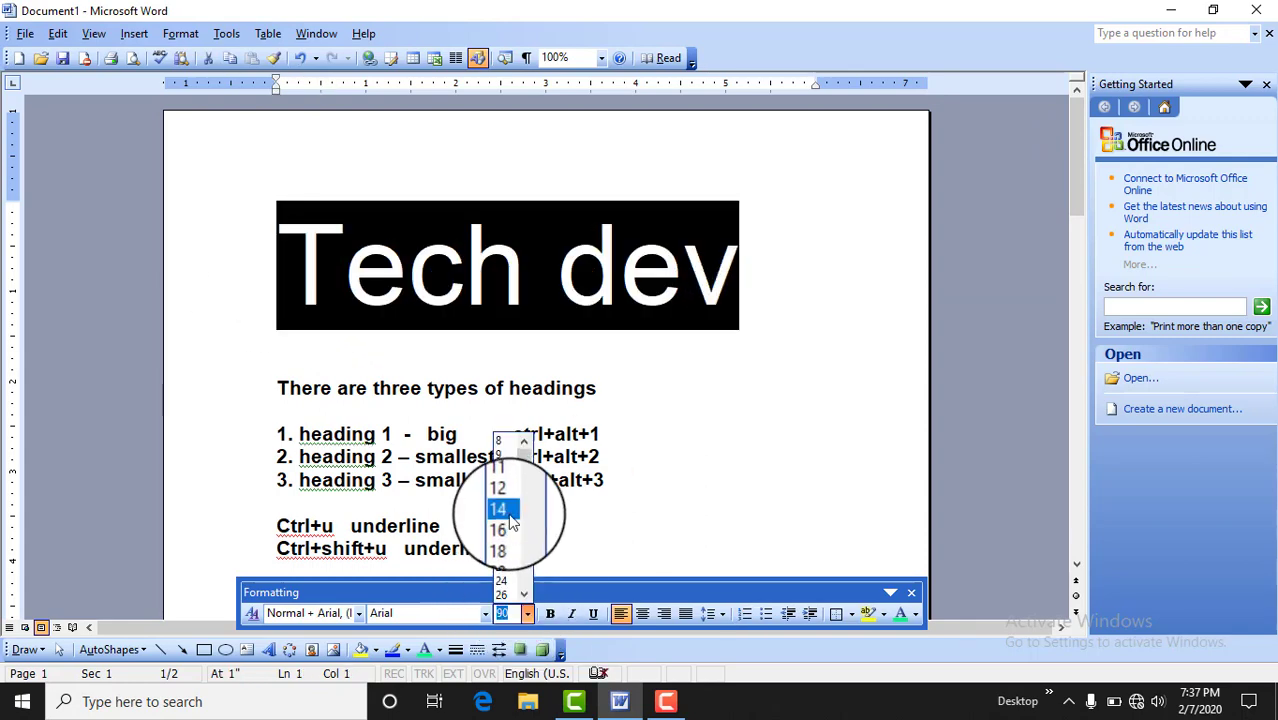
scroll(513, 585, down, 2)
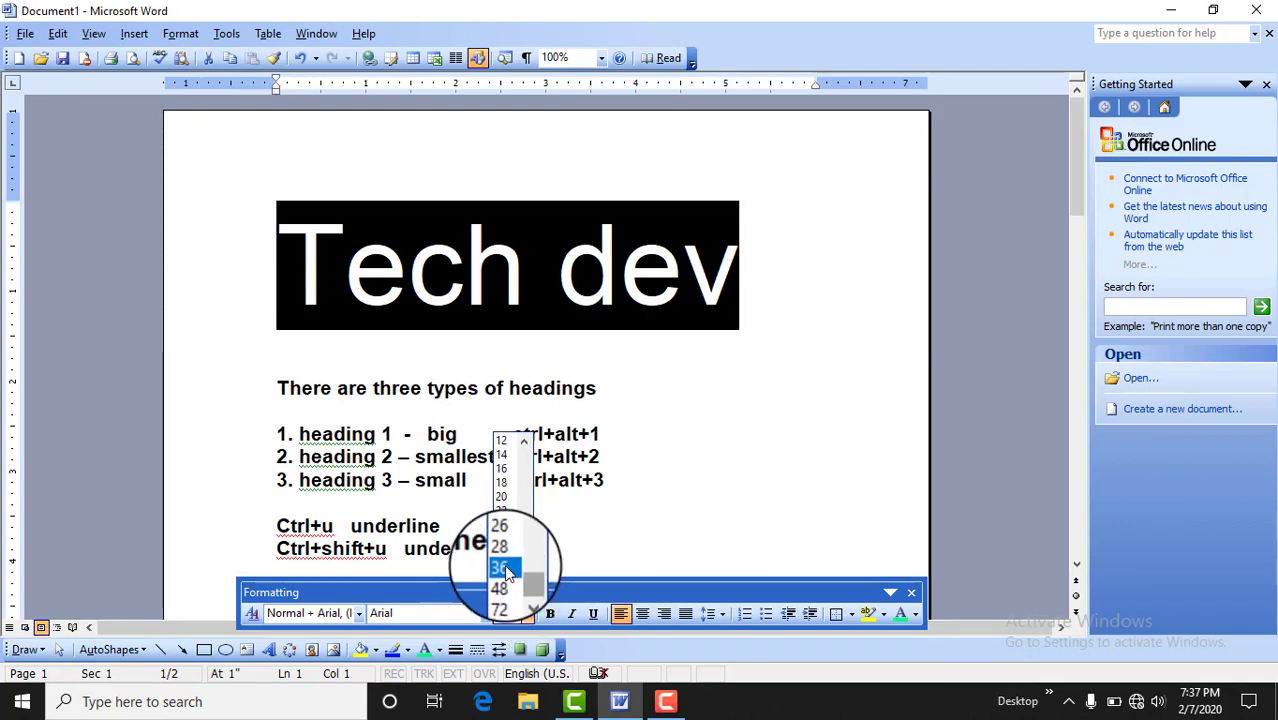
click(506, 570)
click(481, 220)
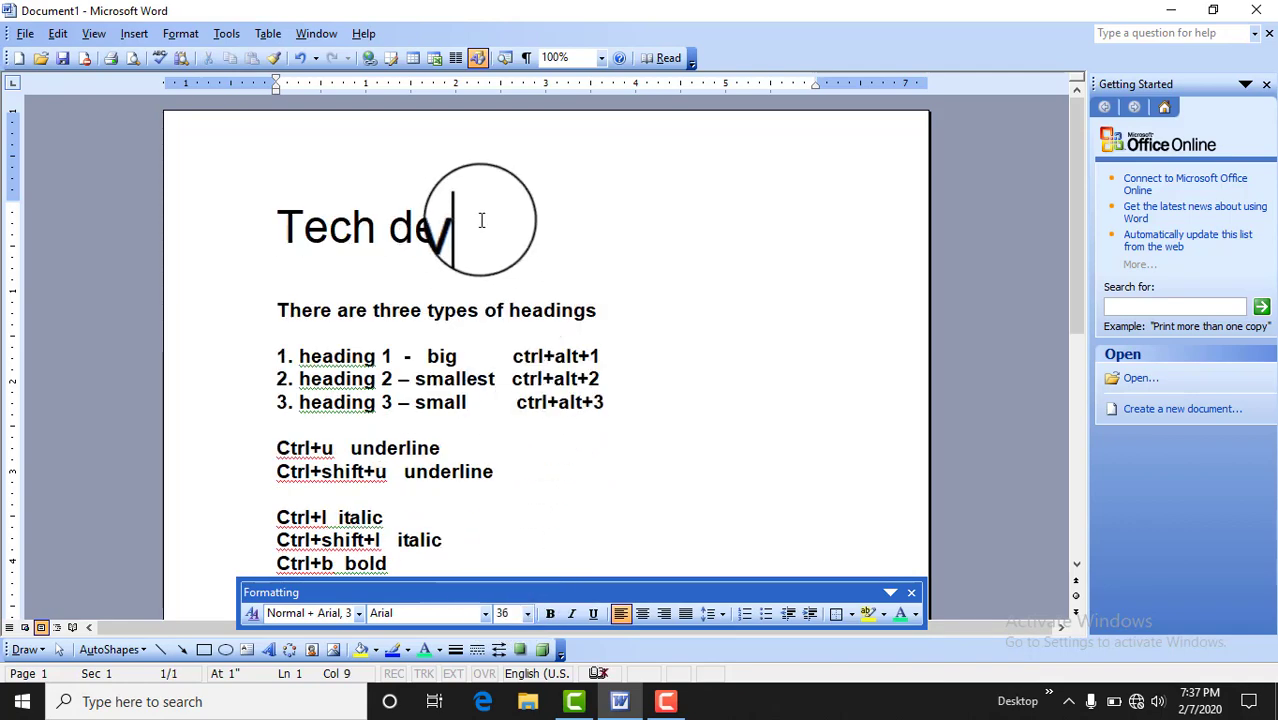
drag(481, 220, 316, 226)
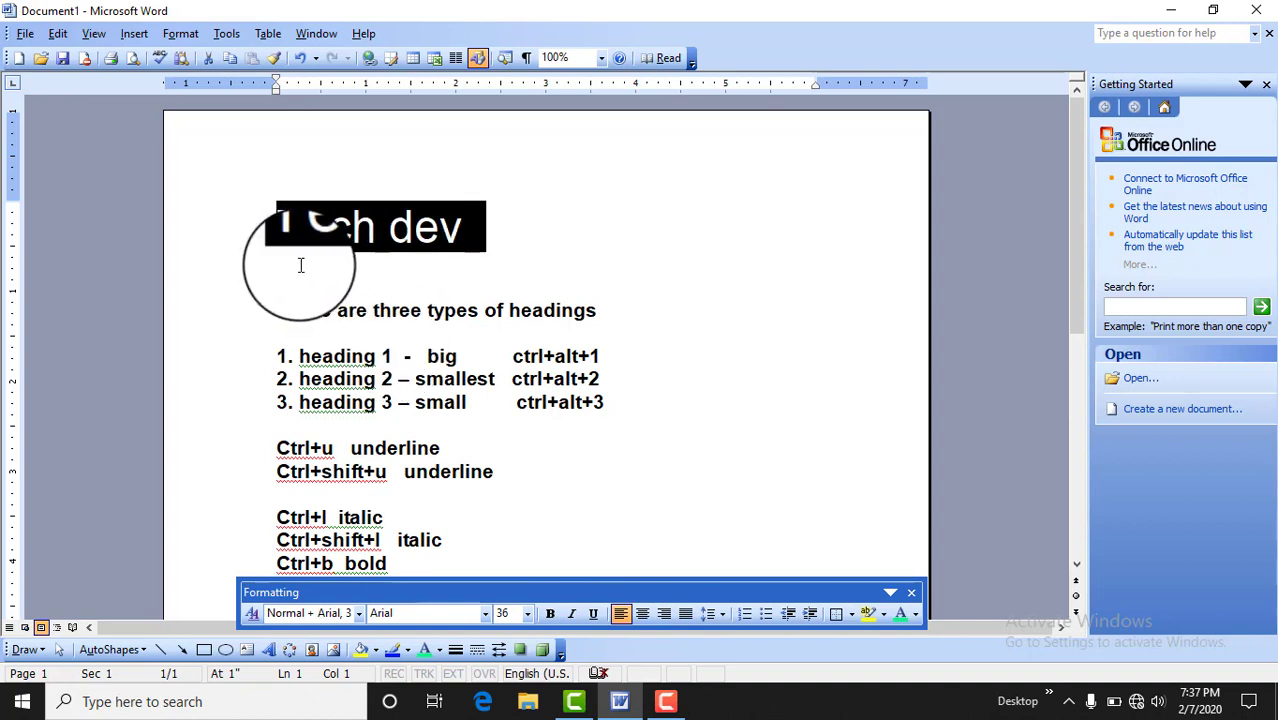
- Try center, right and left alignment on the Tech dev title, finishing on justified
click(564, 448)
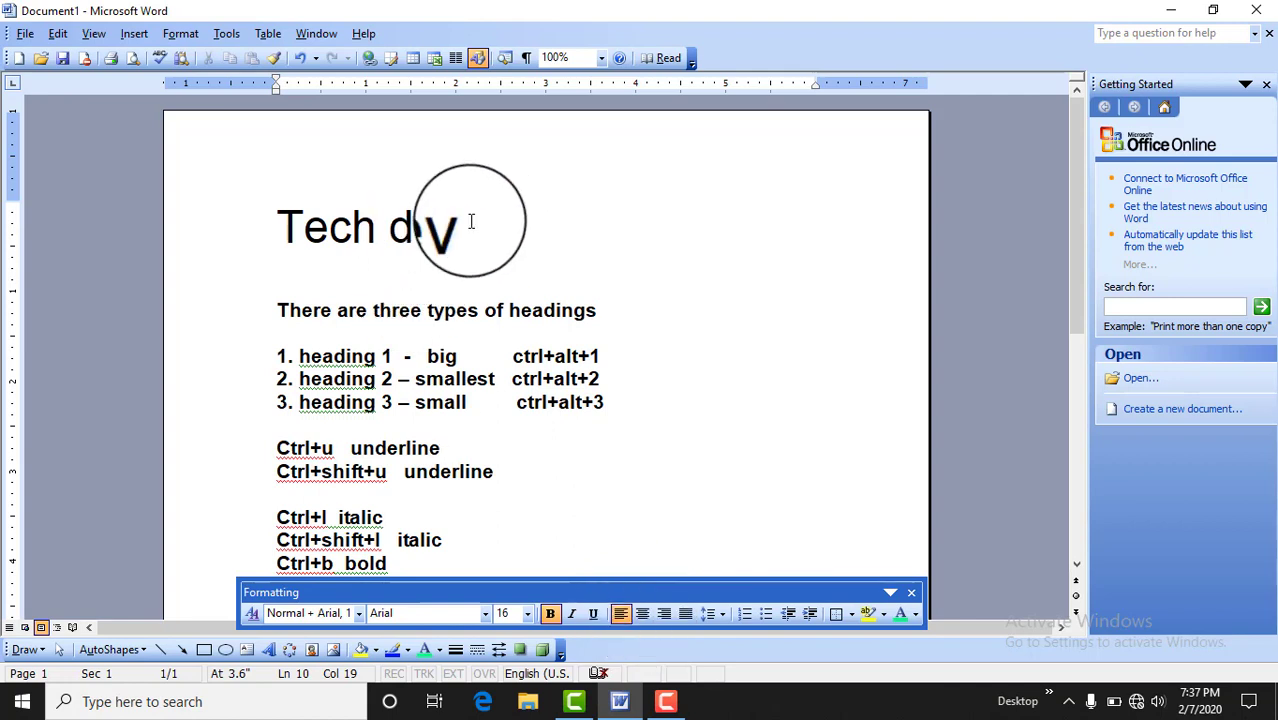
drag(490, 228, 278, 226)
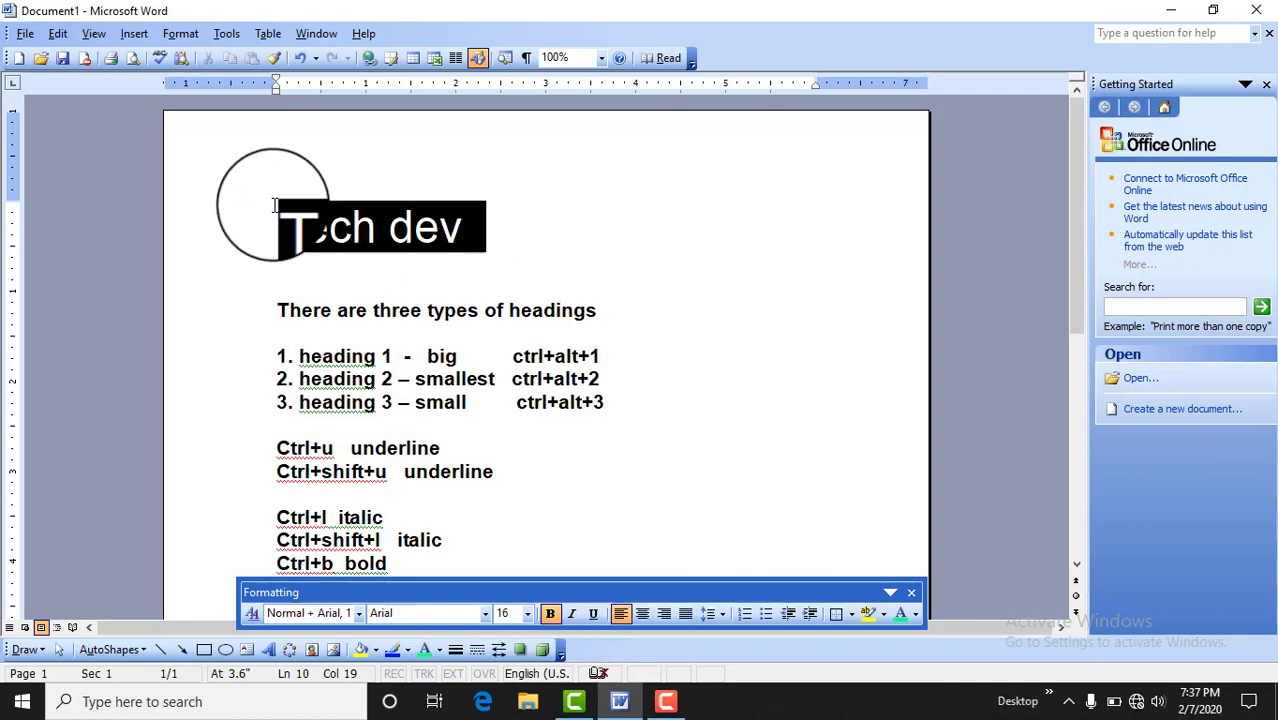
click(640, 614)
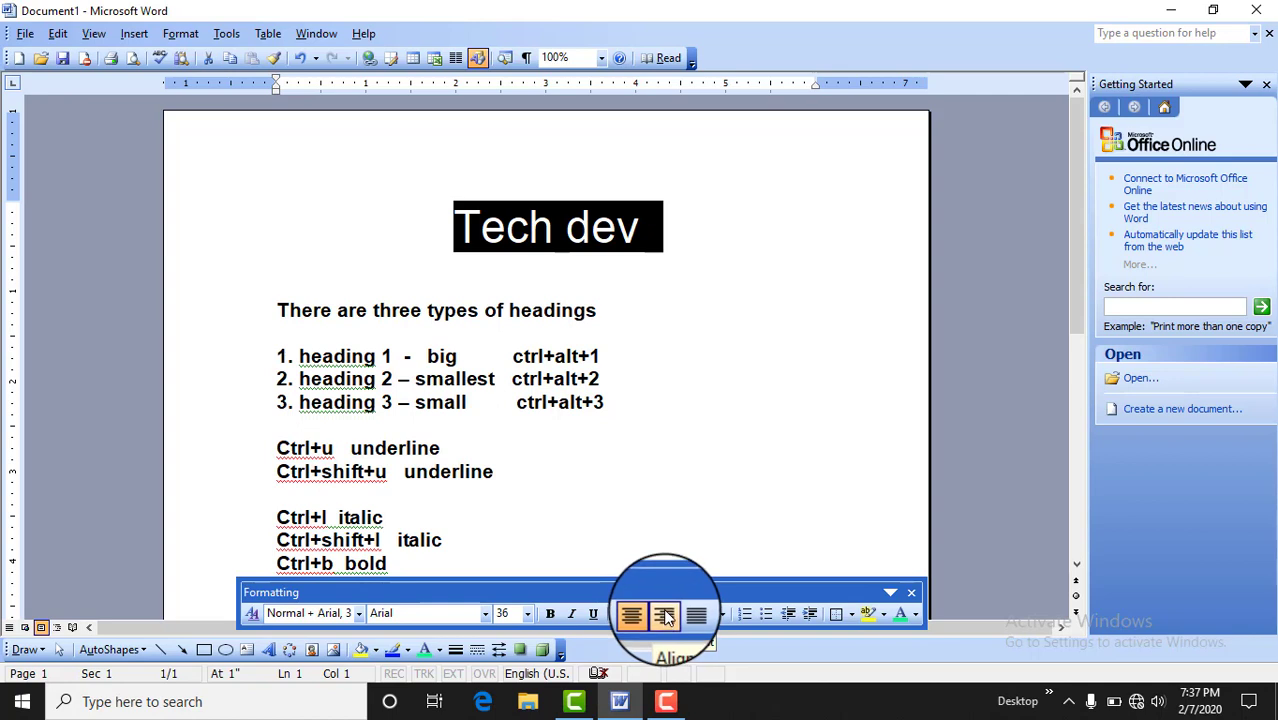
click(665, 615)
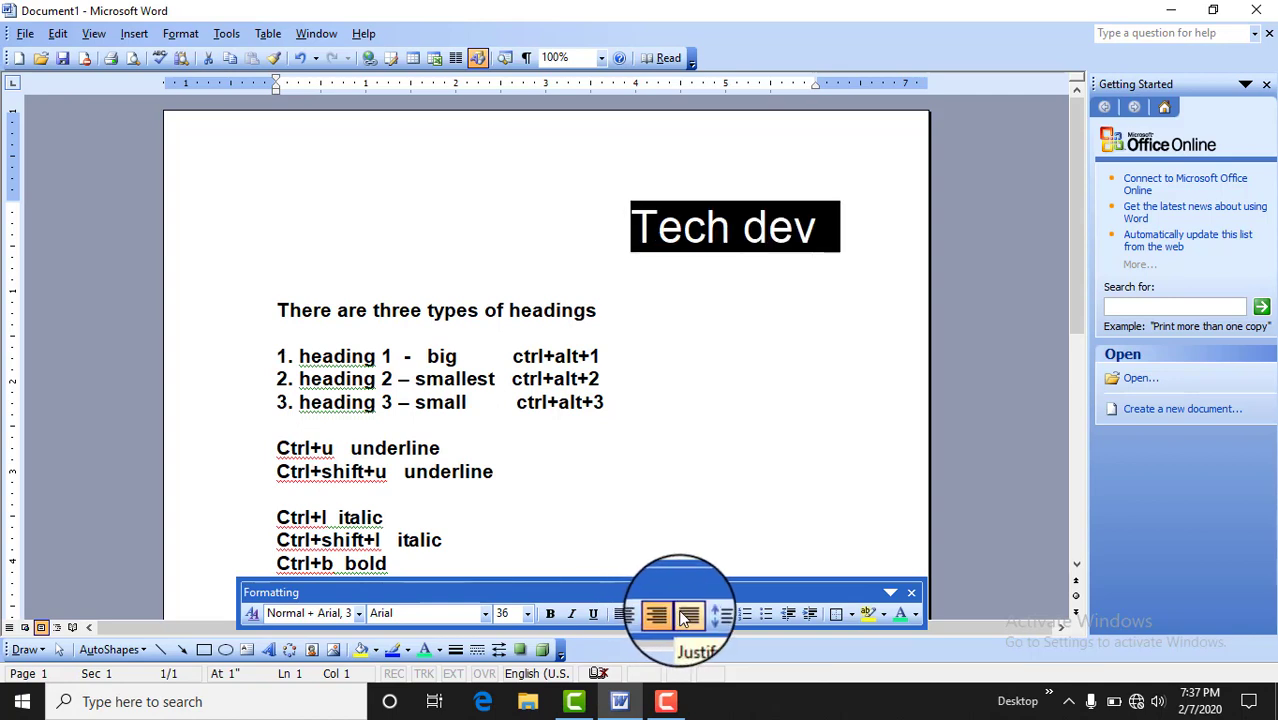
click(687, 615)
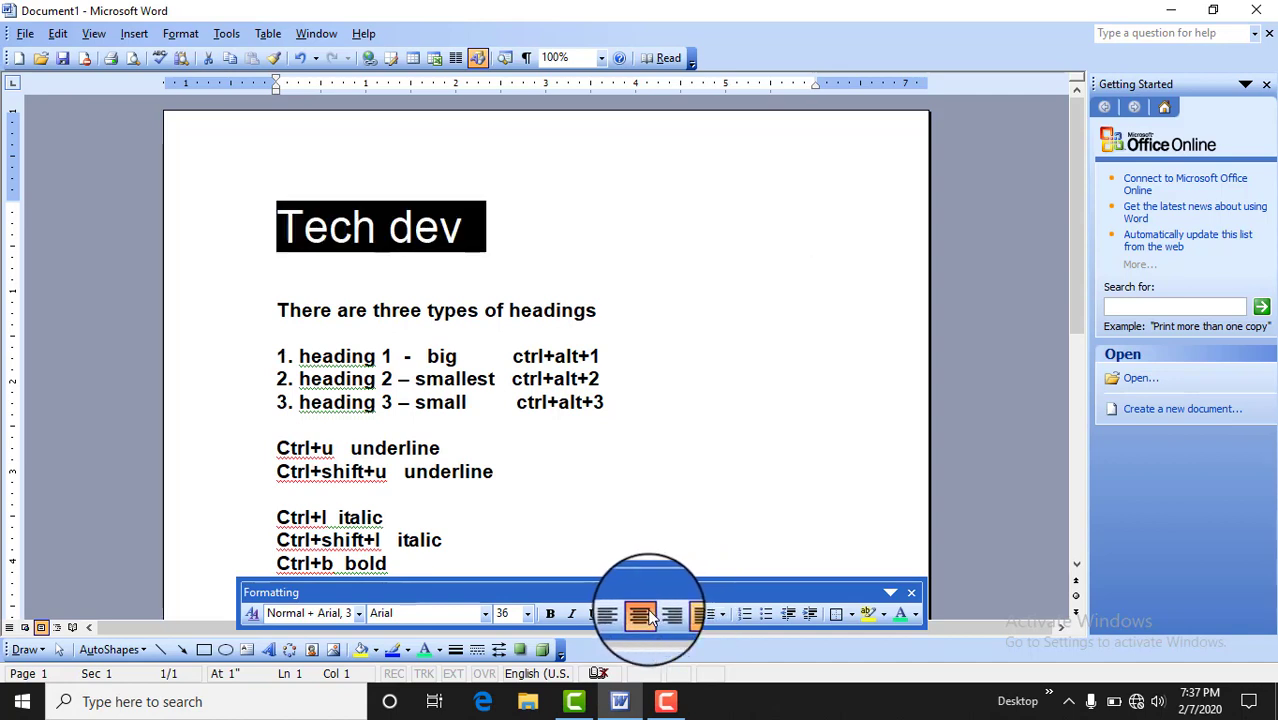
click(650, 617)
click(671, 615)
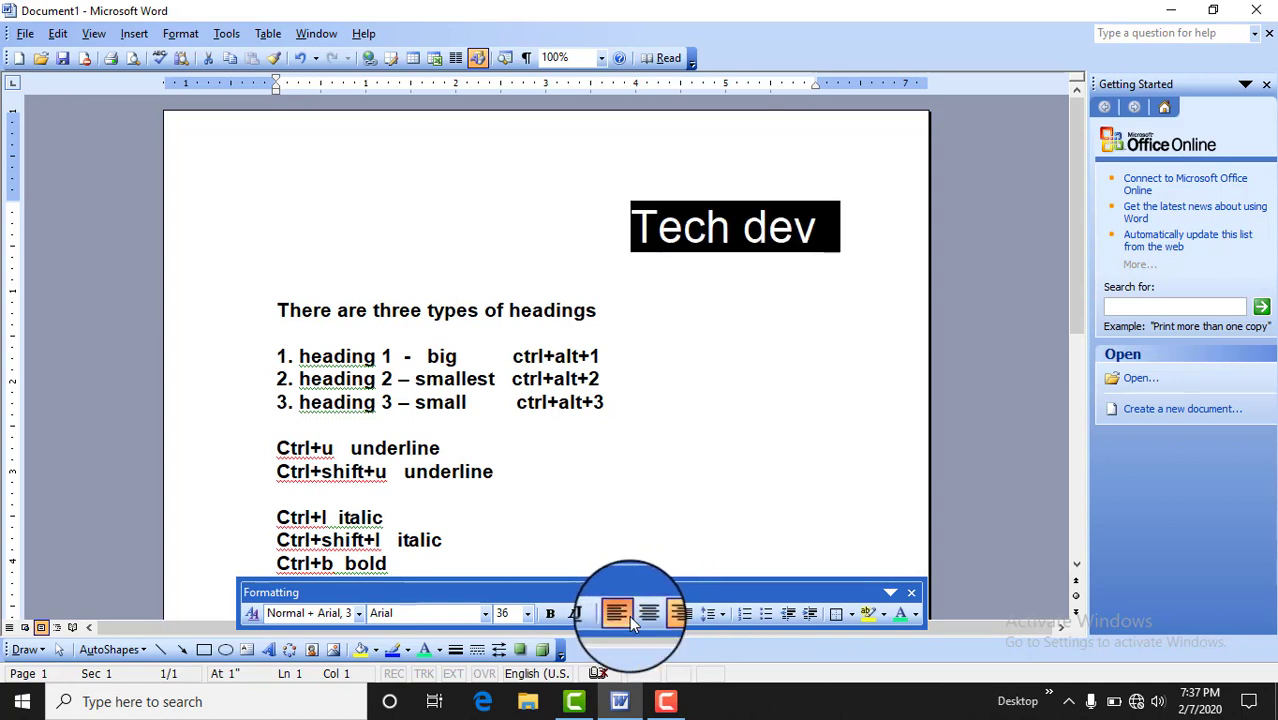
click(619, 614)
click(683, 616)
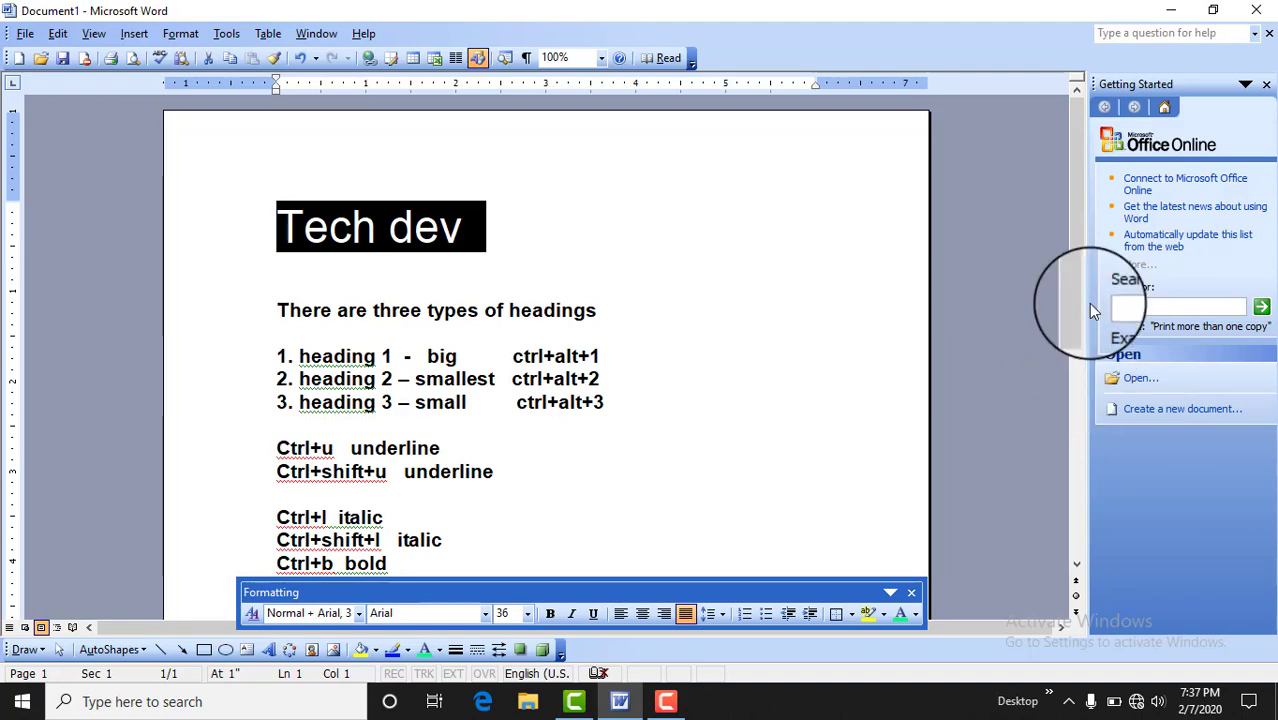
- Append ctrl+L, ctrl+e, ctrl+r and ctrl+j to the matching alignment list items
drag(1079, 297, 1087, 422)
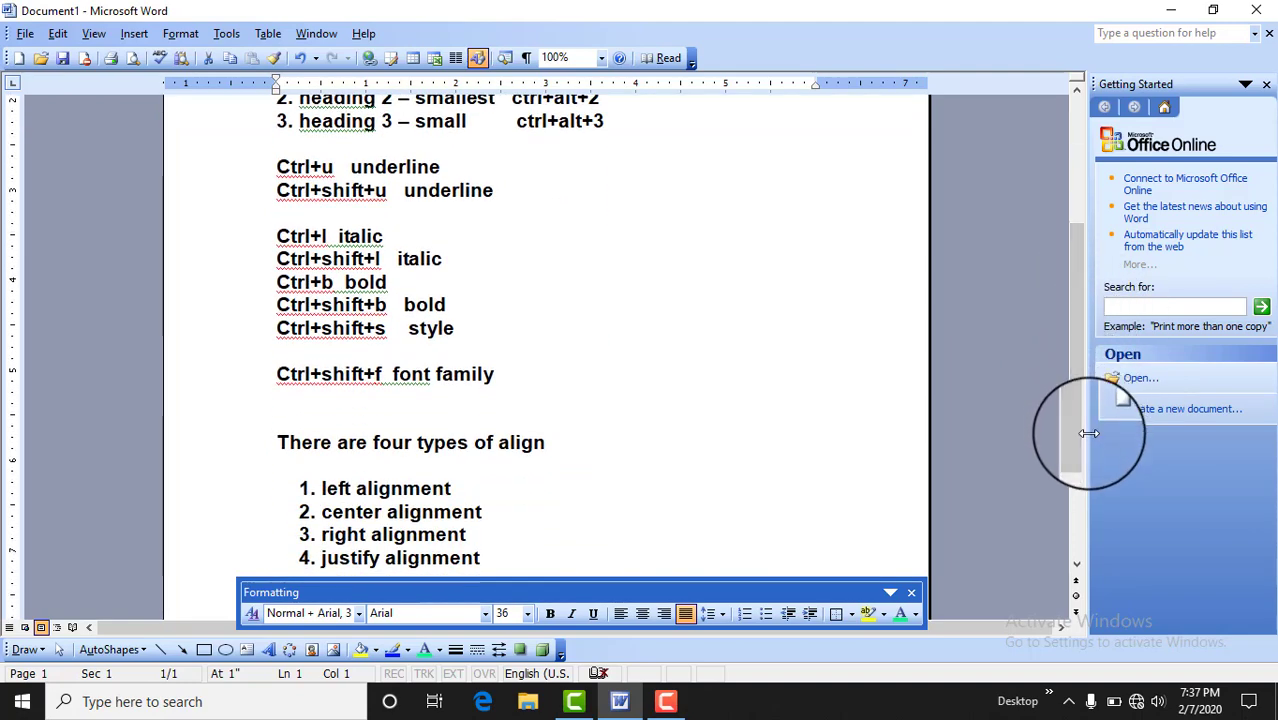
click(566, 497)
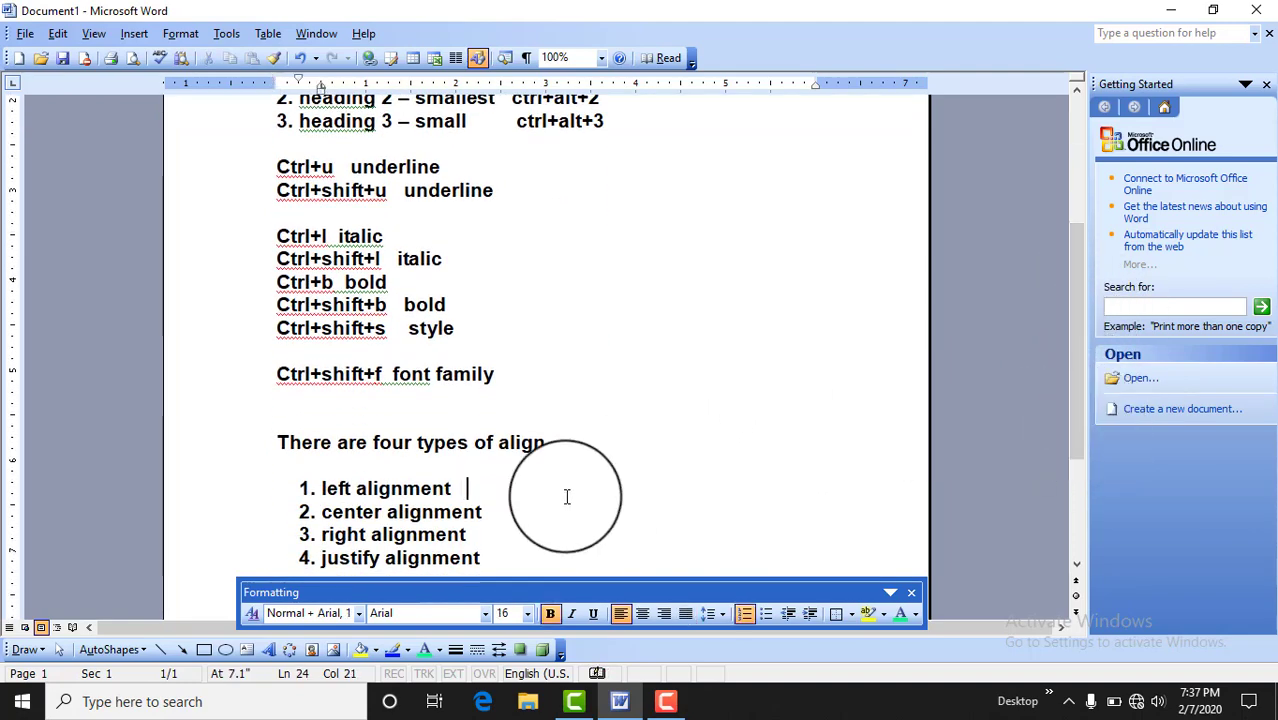
text(ctrlL)
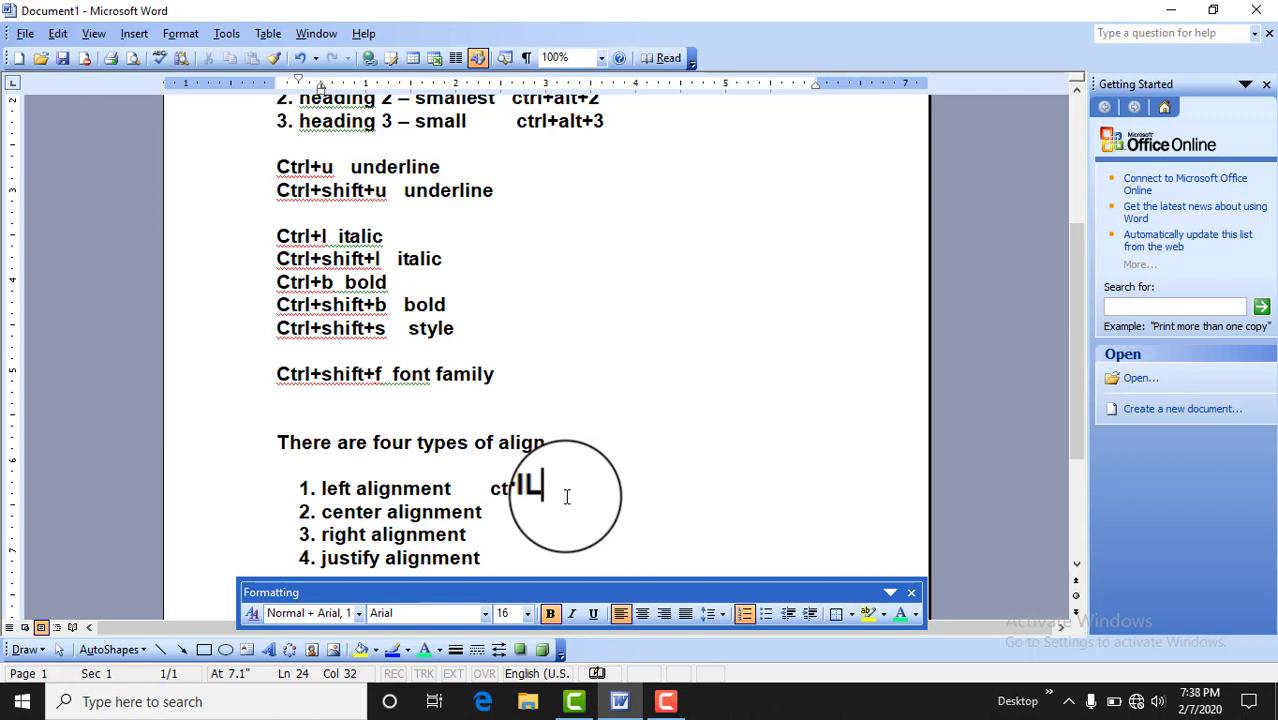
key(BackSpace)
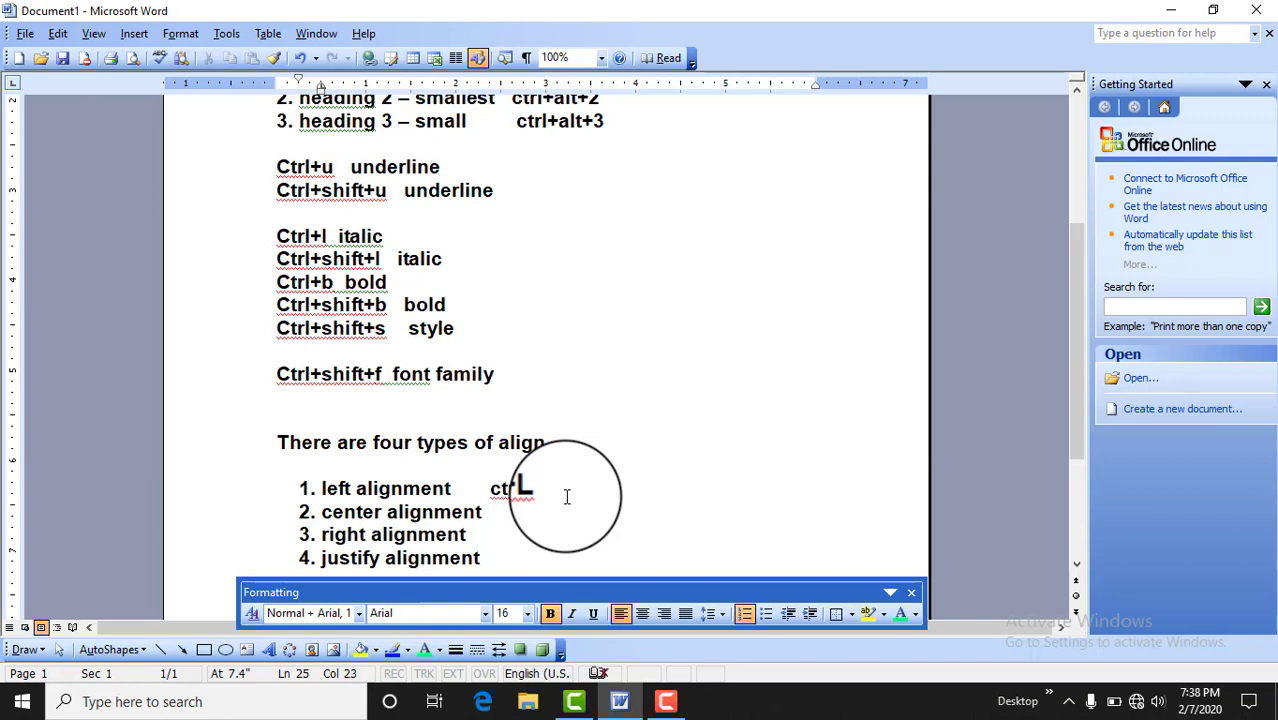
text(ctrl+j)
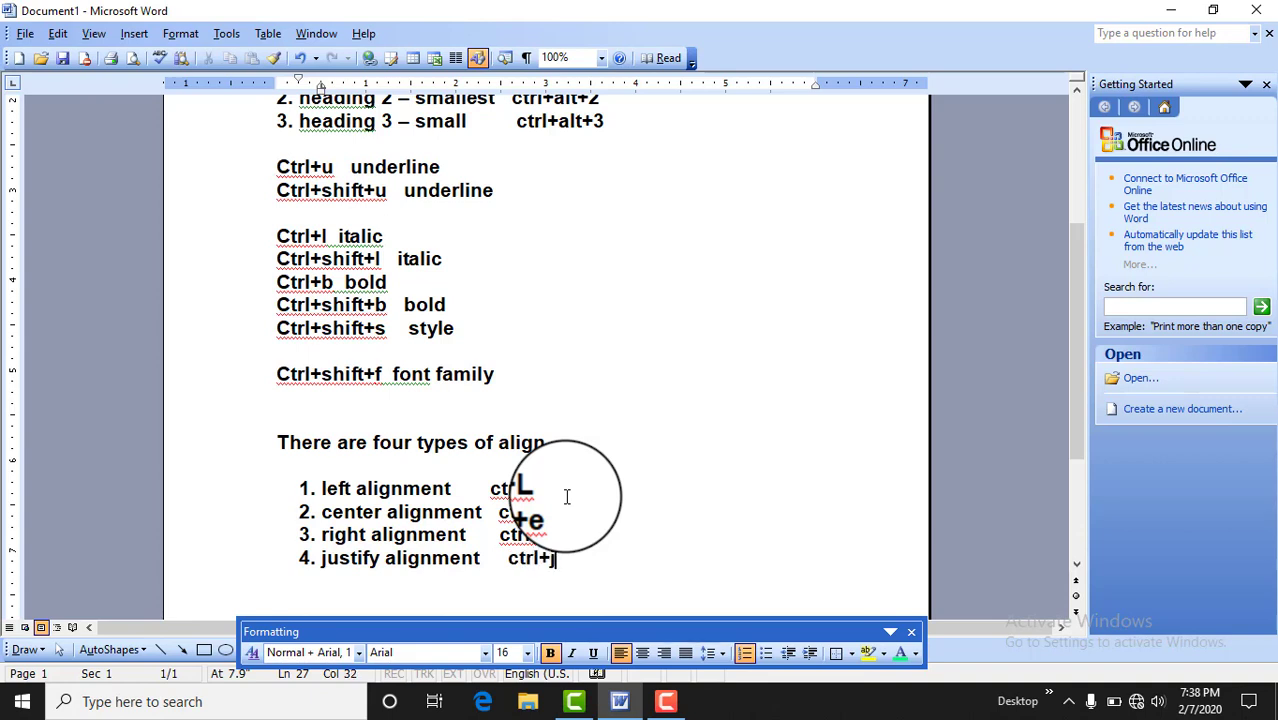
click(562, 514)
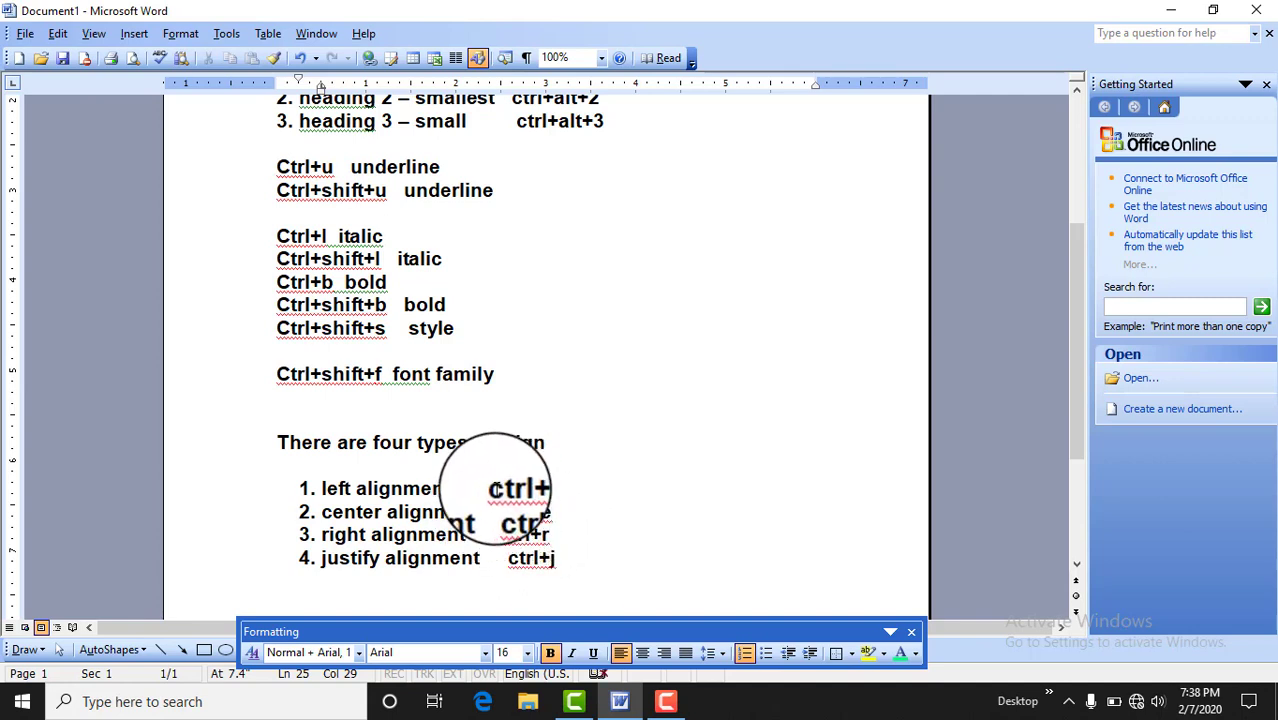
drag(1071, 388, 1071, 440)
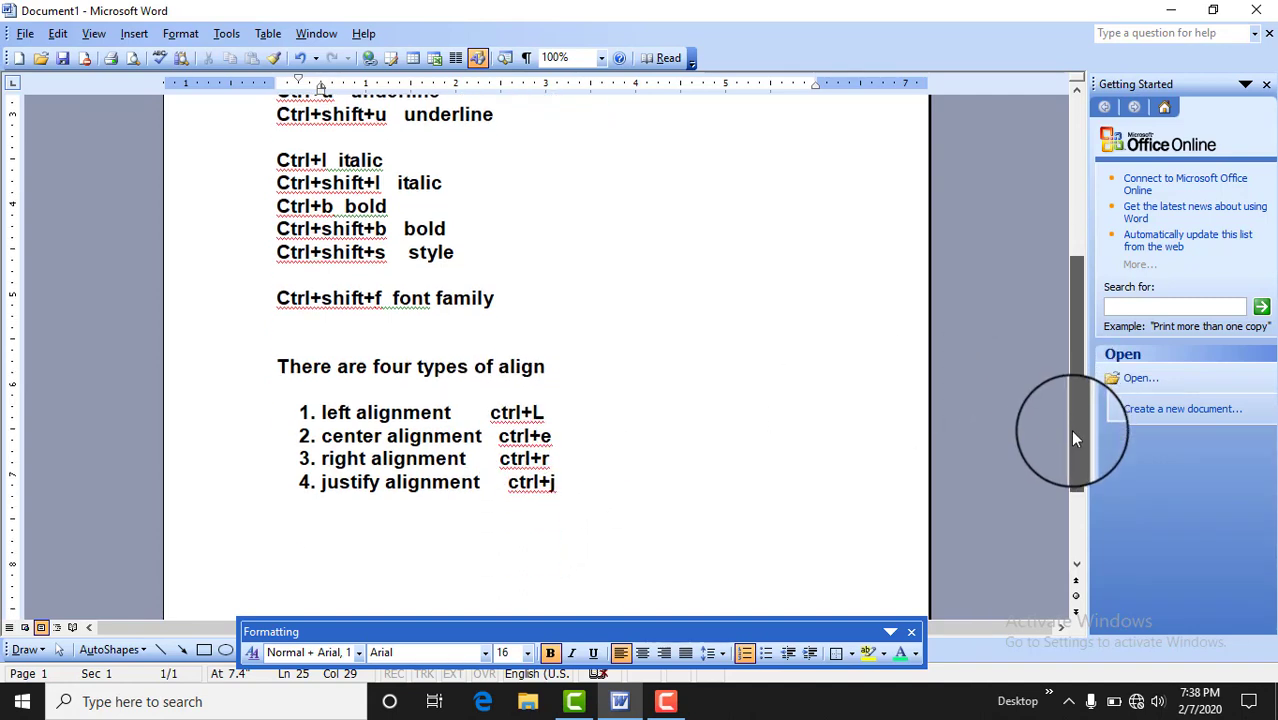
- Check the line spacing values and place the cursor on the empty line below the list
click(724, 655)
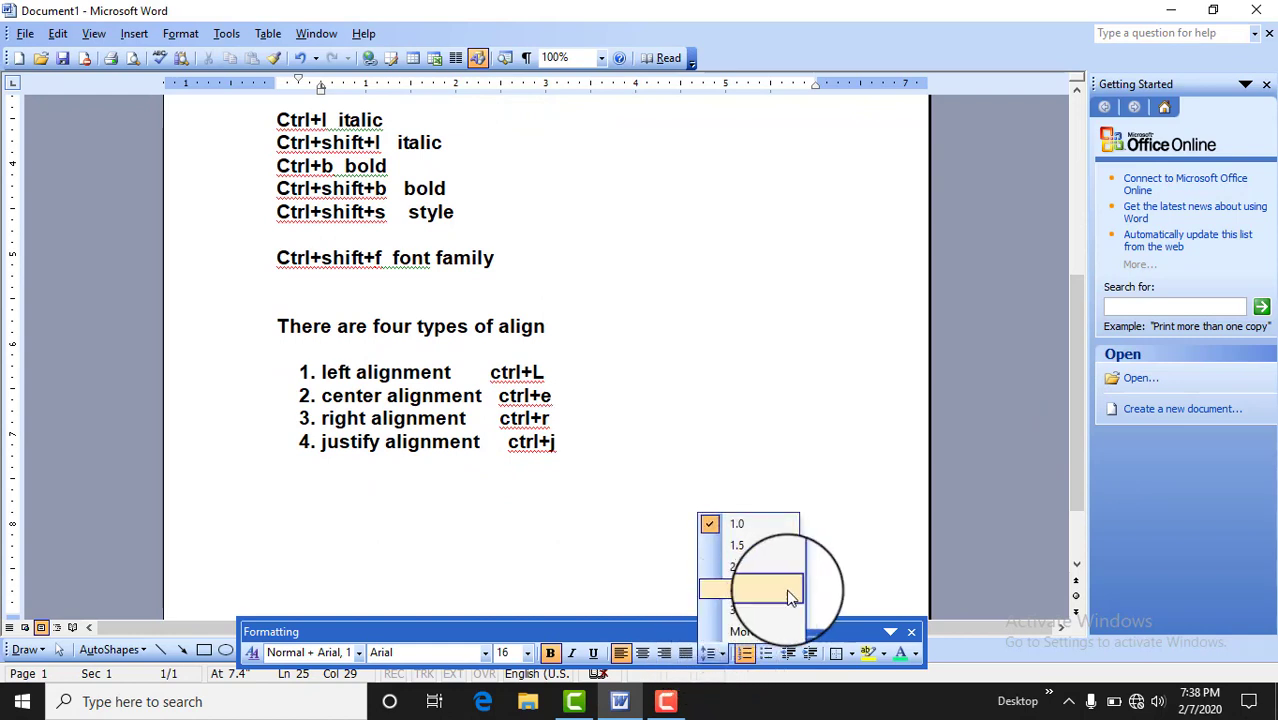
click(784, 485)
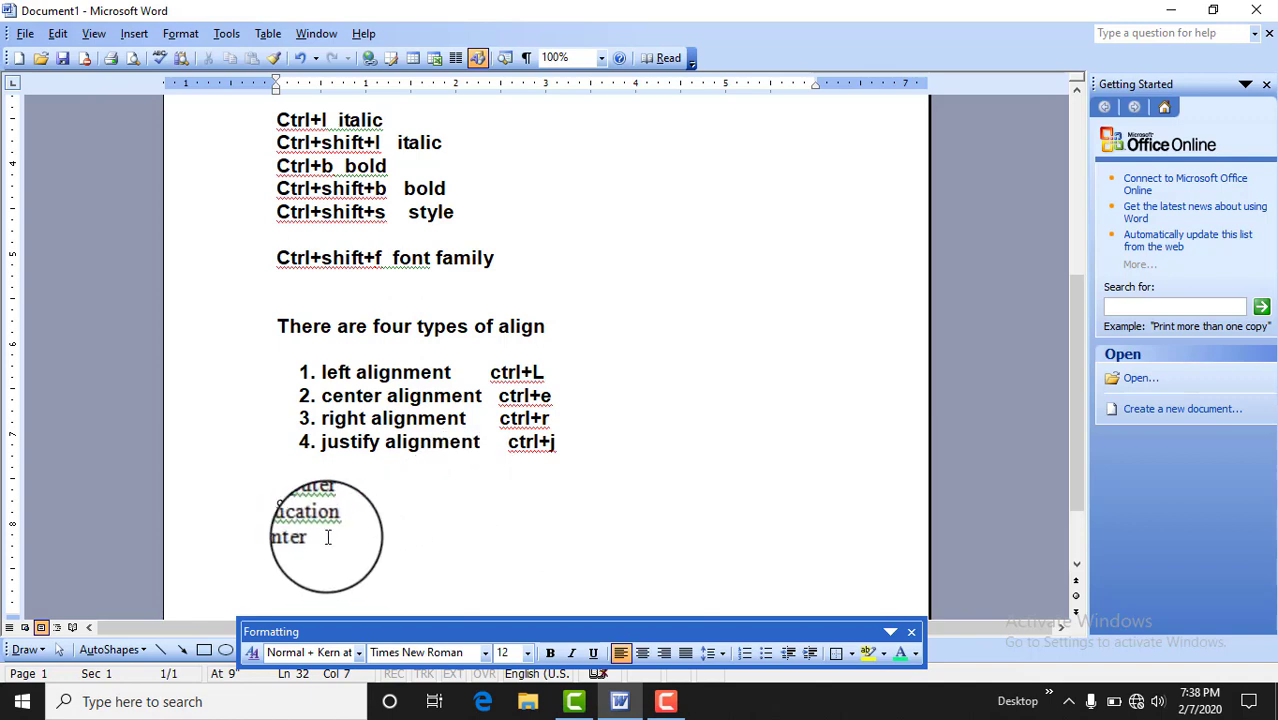
- Set the computer, education and center lines to 24 pt
drag(322, 537, 277, 500)
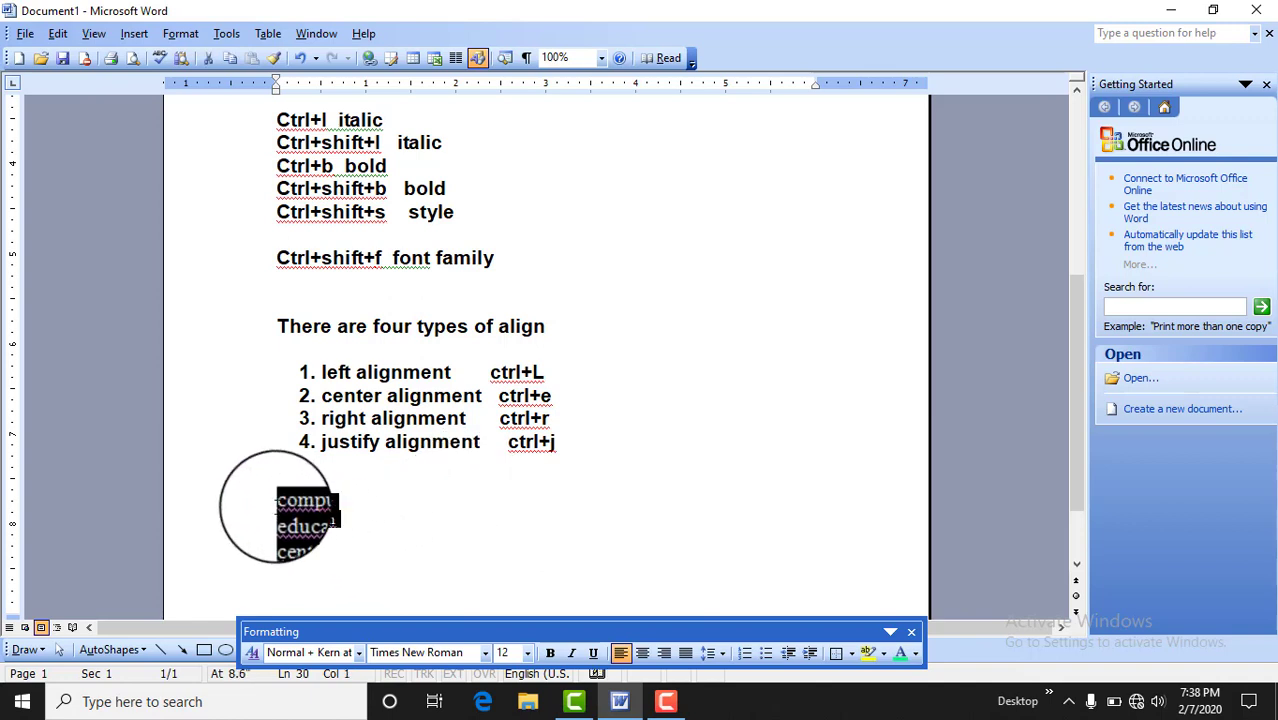
click(527, 653)
click(505, 617)
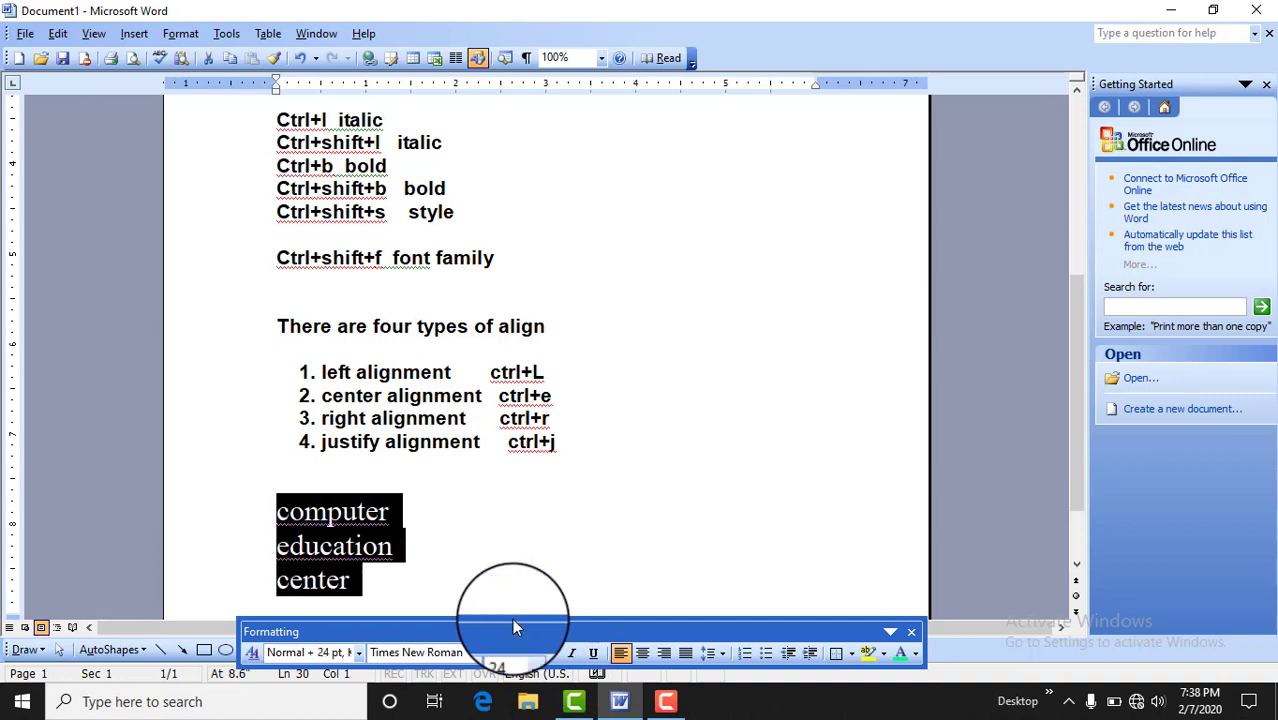
mouse_move(1075, 422)
mouse_down()
mouse_move(1076, 455)
mouse_move(1067, 393)
mouse_up()
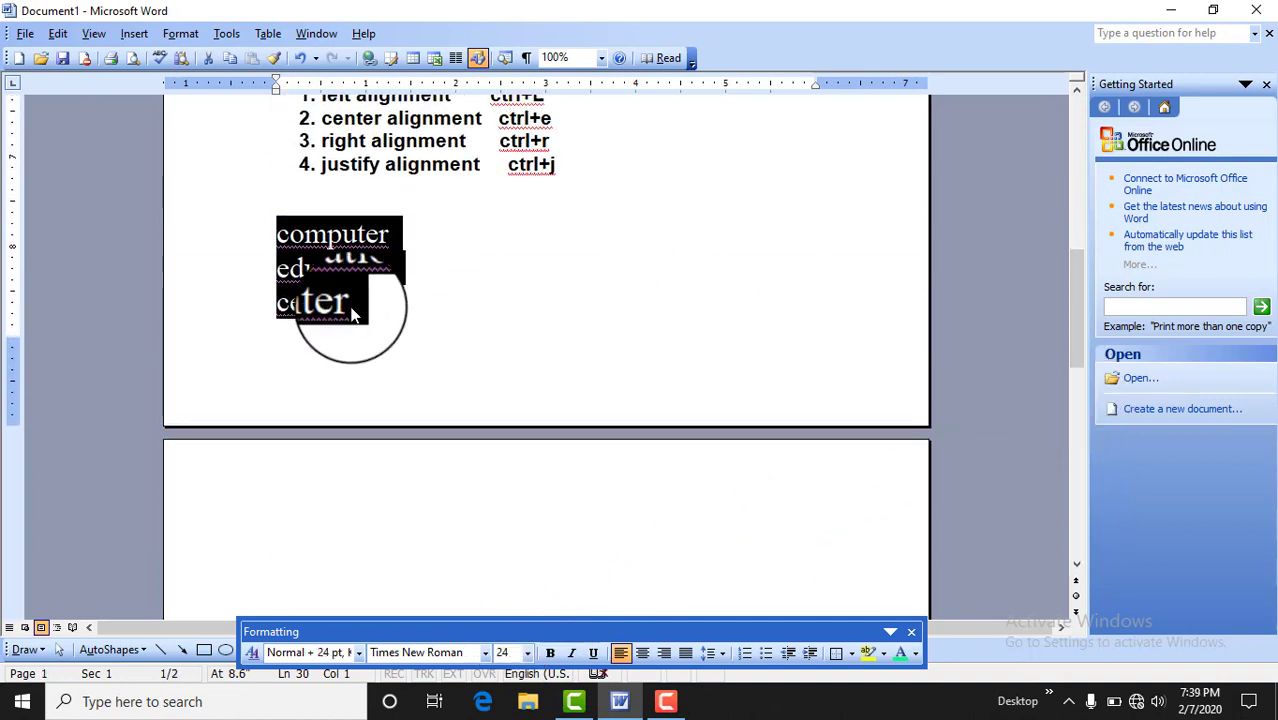
click(350, 306)
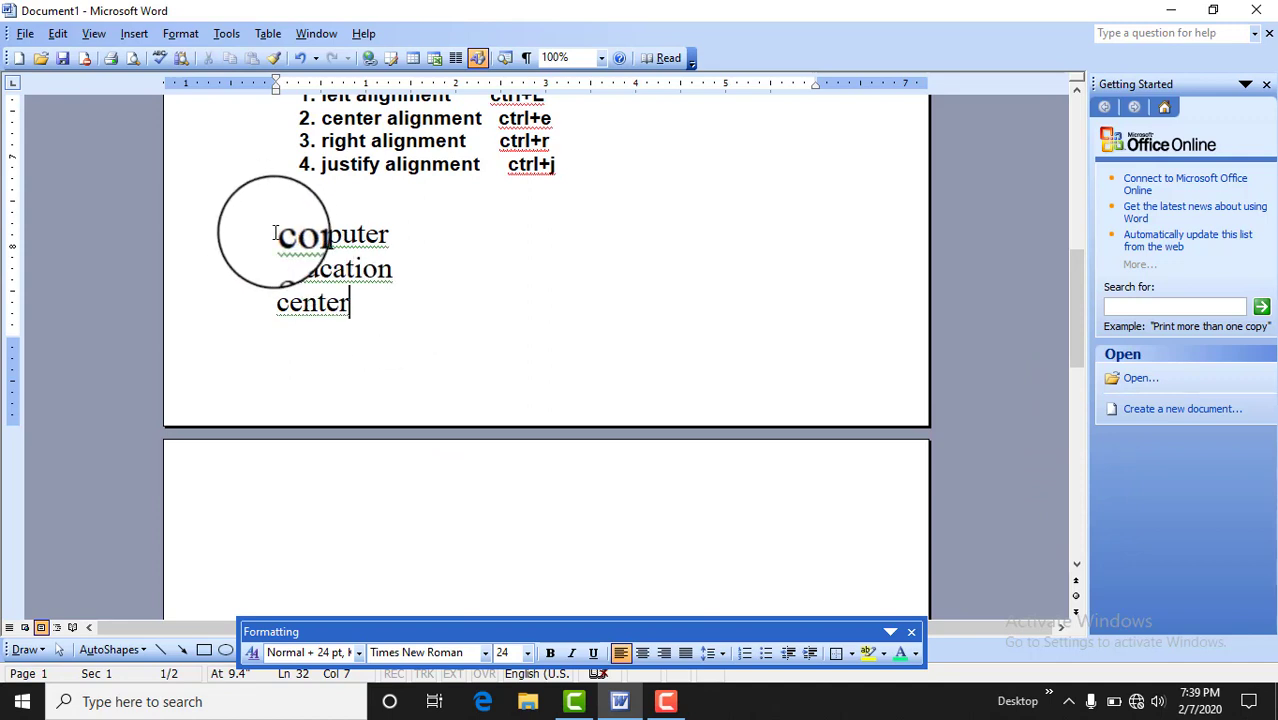
- Give the three lines 1.5 line spacing and push them down onto page 2
drag(277, 232, 376, 313)
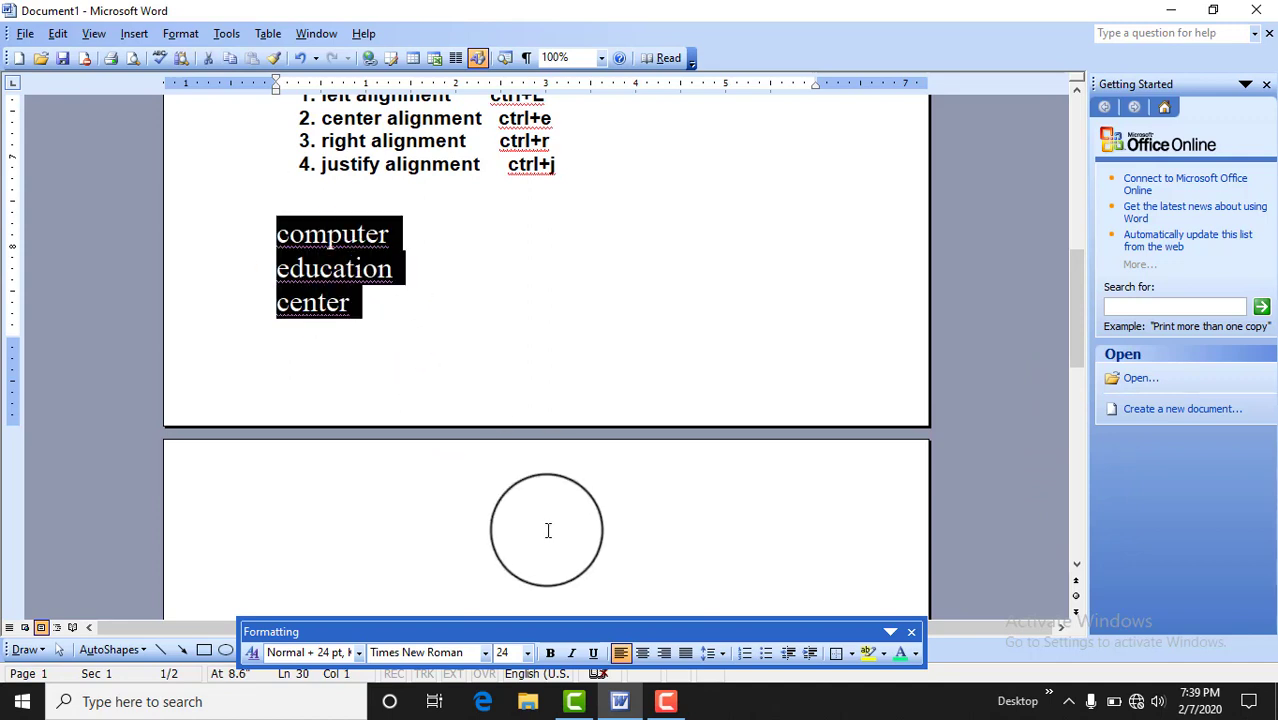
drag(581, 630, 545, 537)
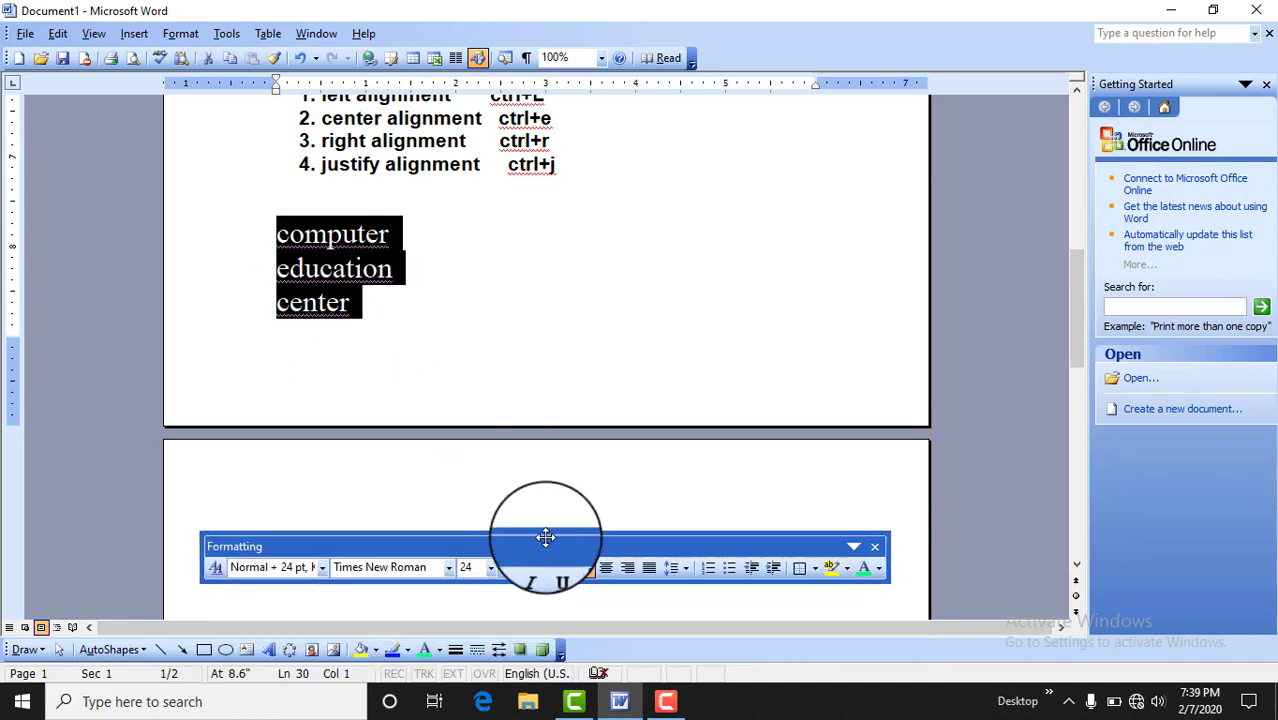
click(686, 569)
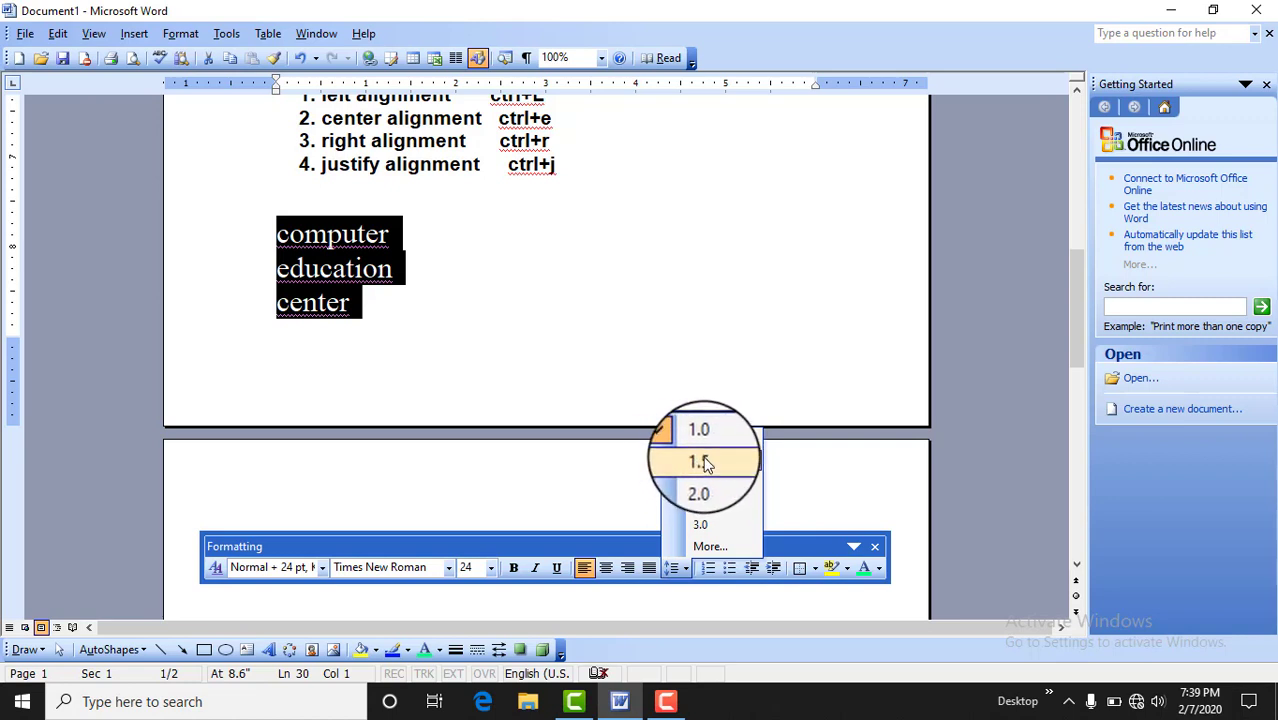
click(703, 459)
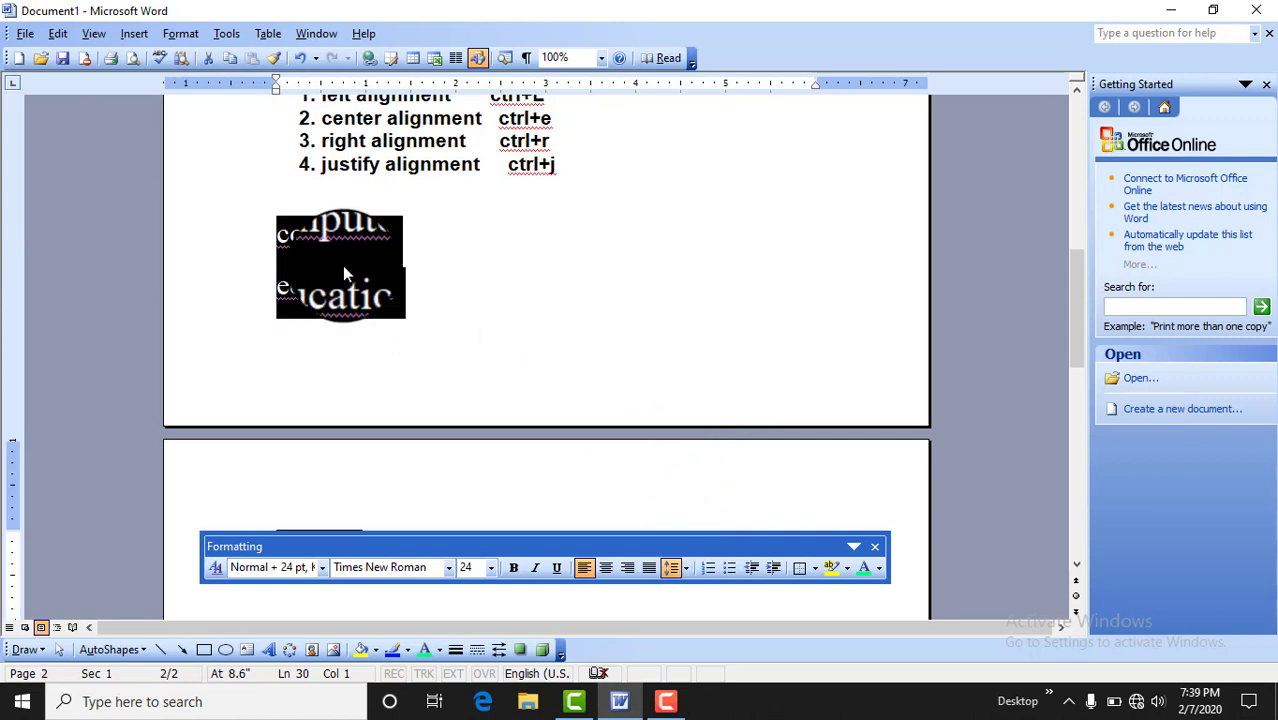
click(277, 240)
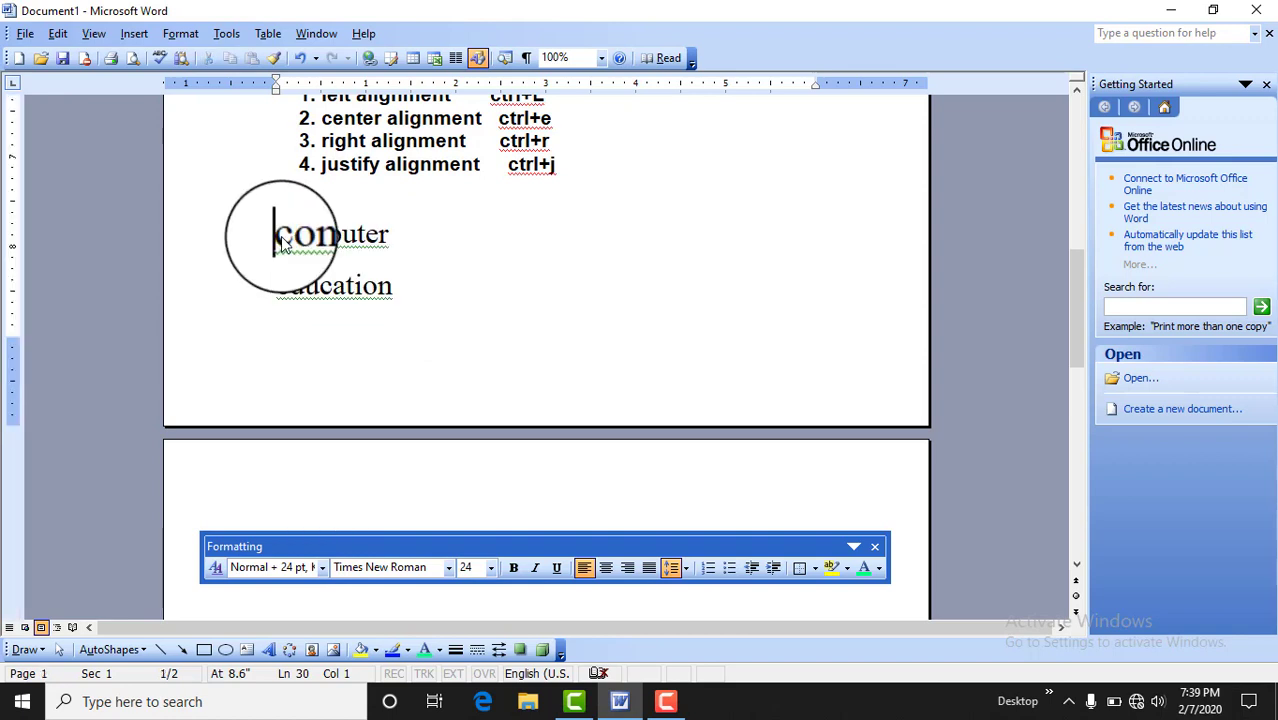
key(Return)
key(Return)
key(Return)
key(Return)
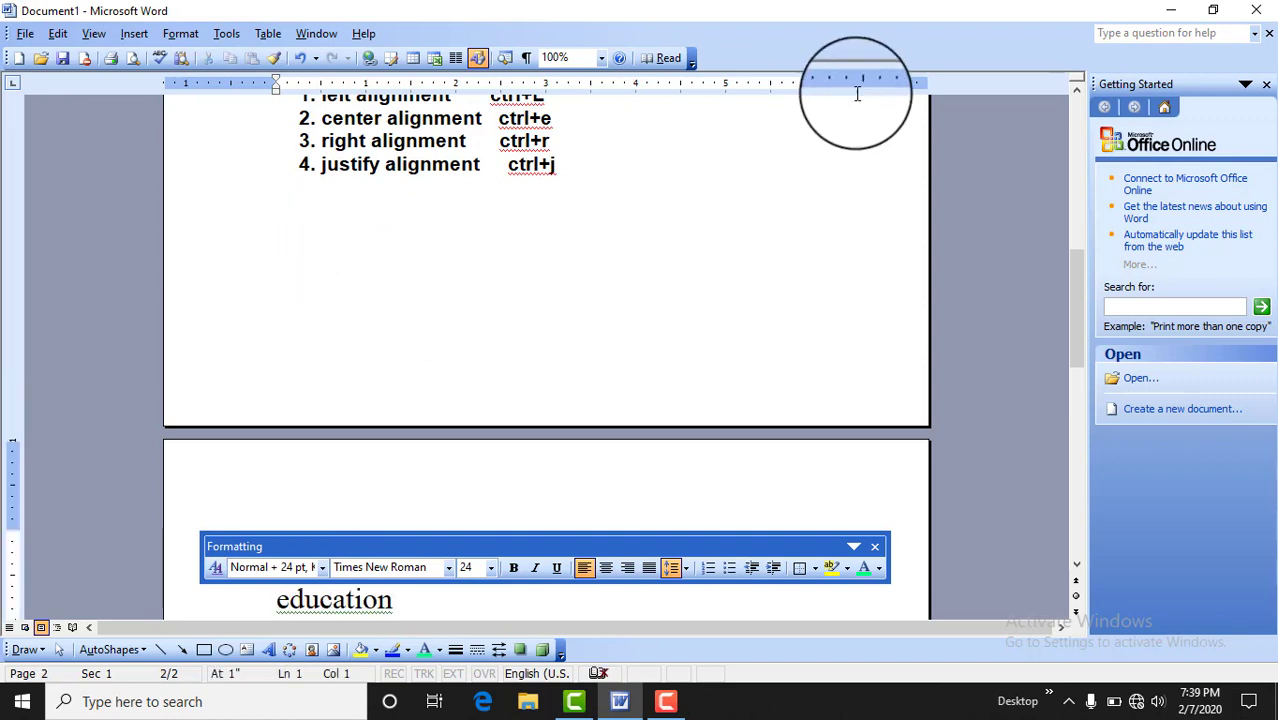
drag(1075, 311, 1075, 400)
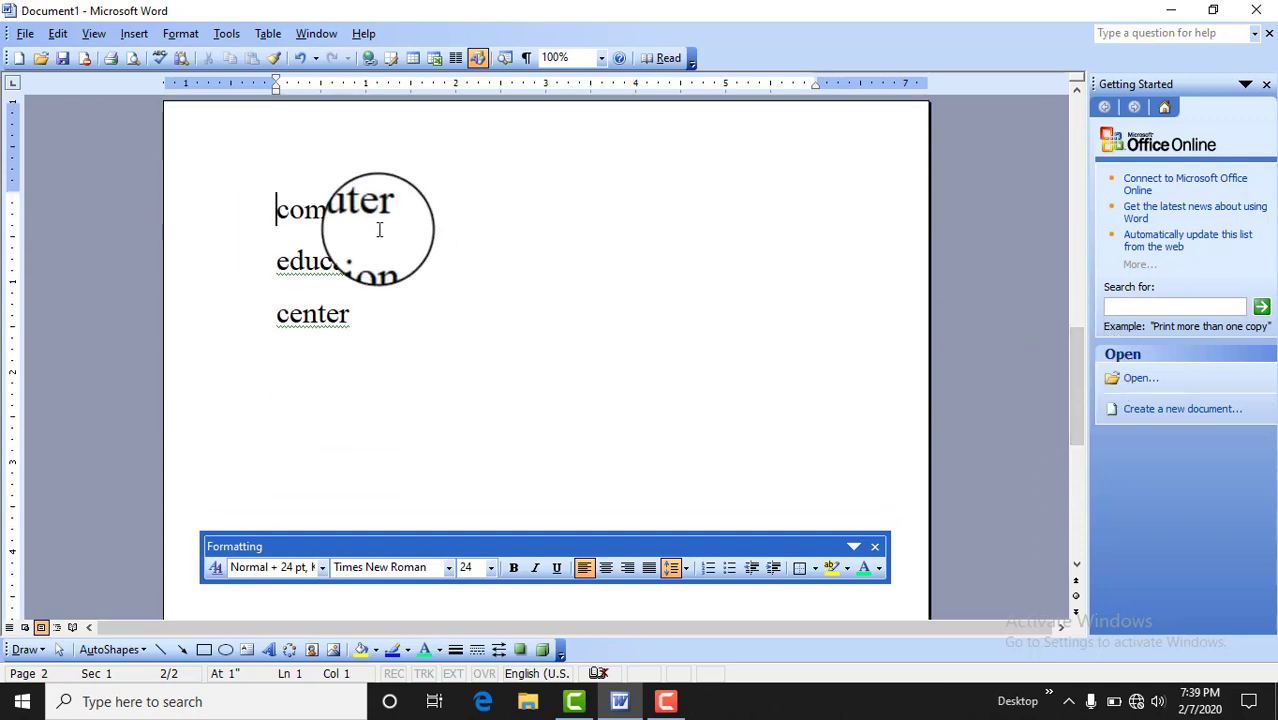
- Raise the three lines' spacing from 2.0 through 2.5 to 3.0, then open Paragraph settings
drag(362, 318, 277, 215)
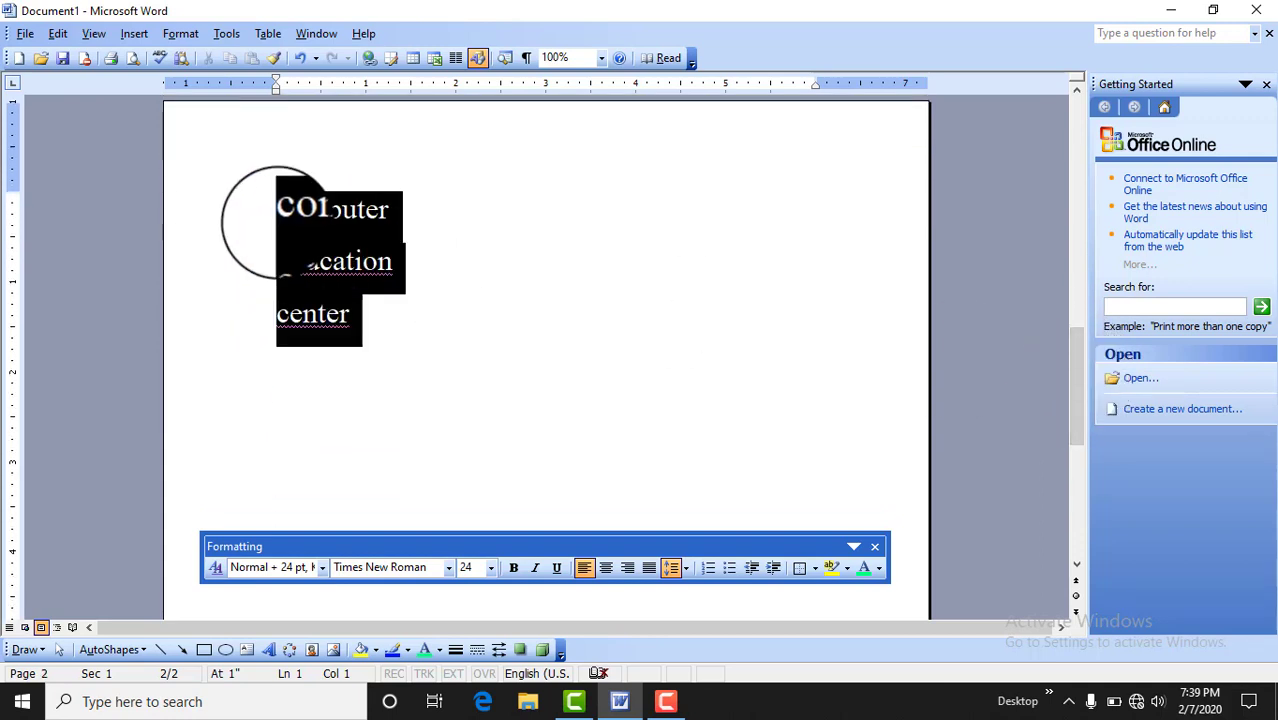
click(686, 567)
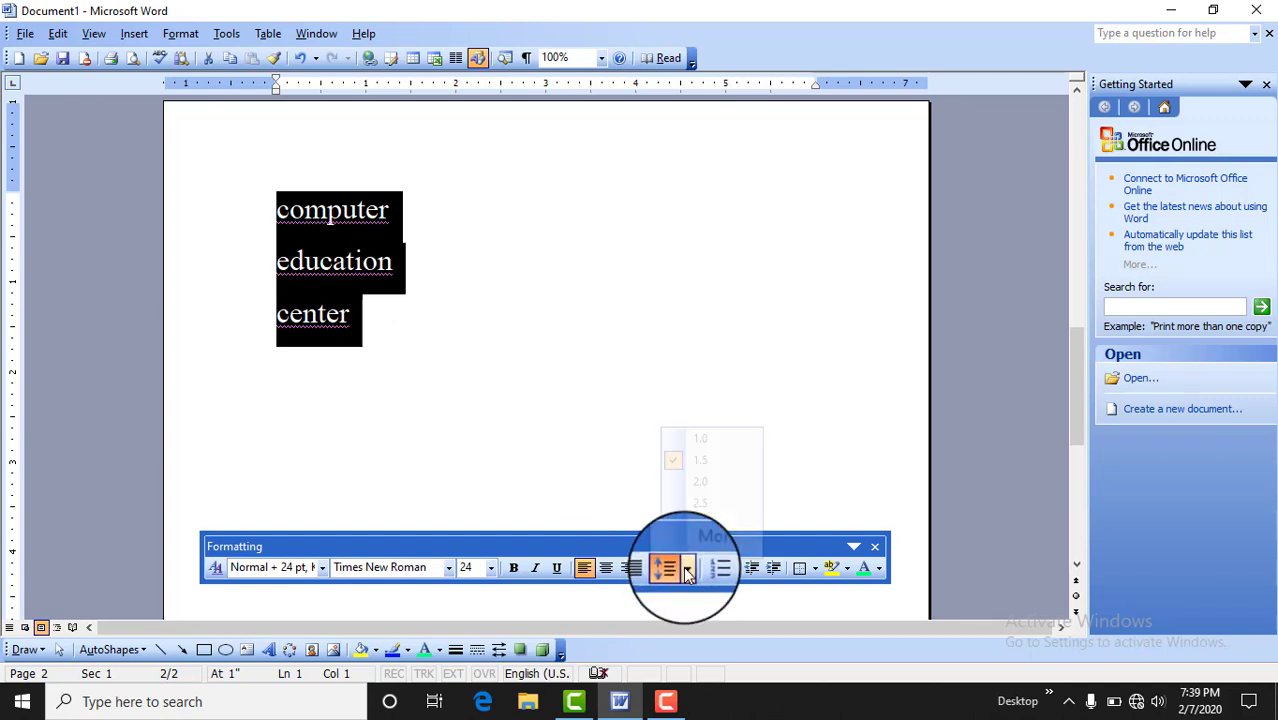
click(699, 480)
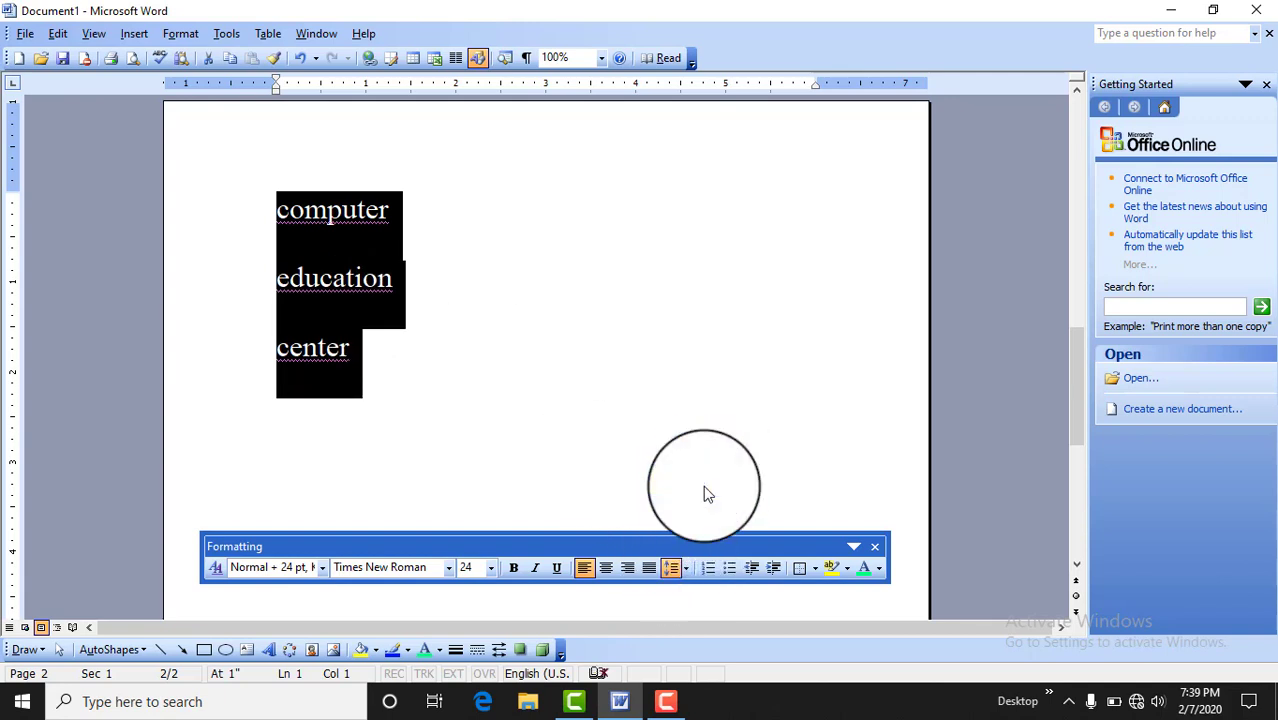
click(686, 567)
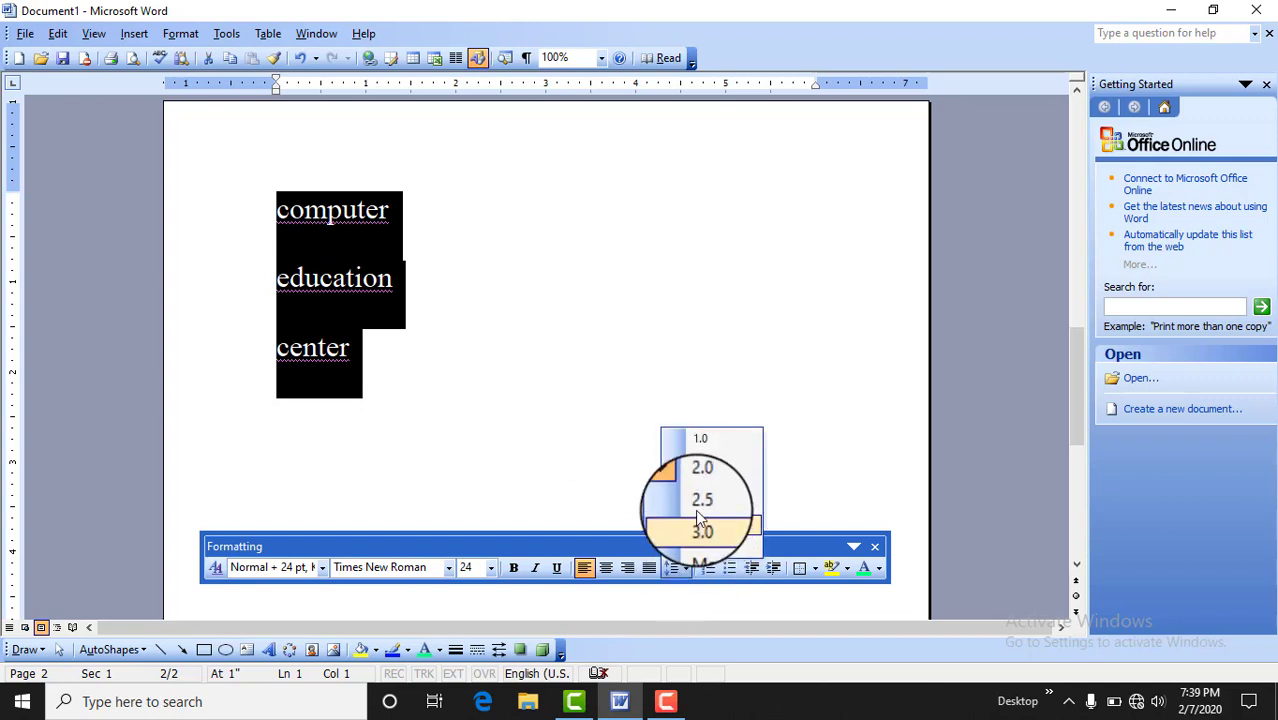
click(701, 505)
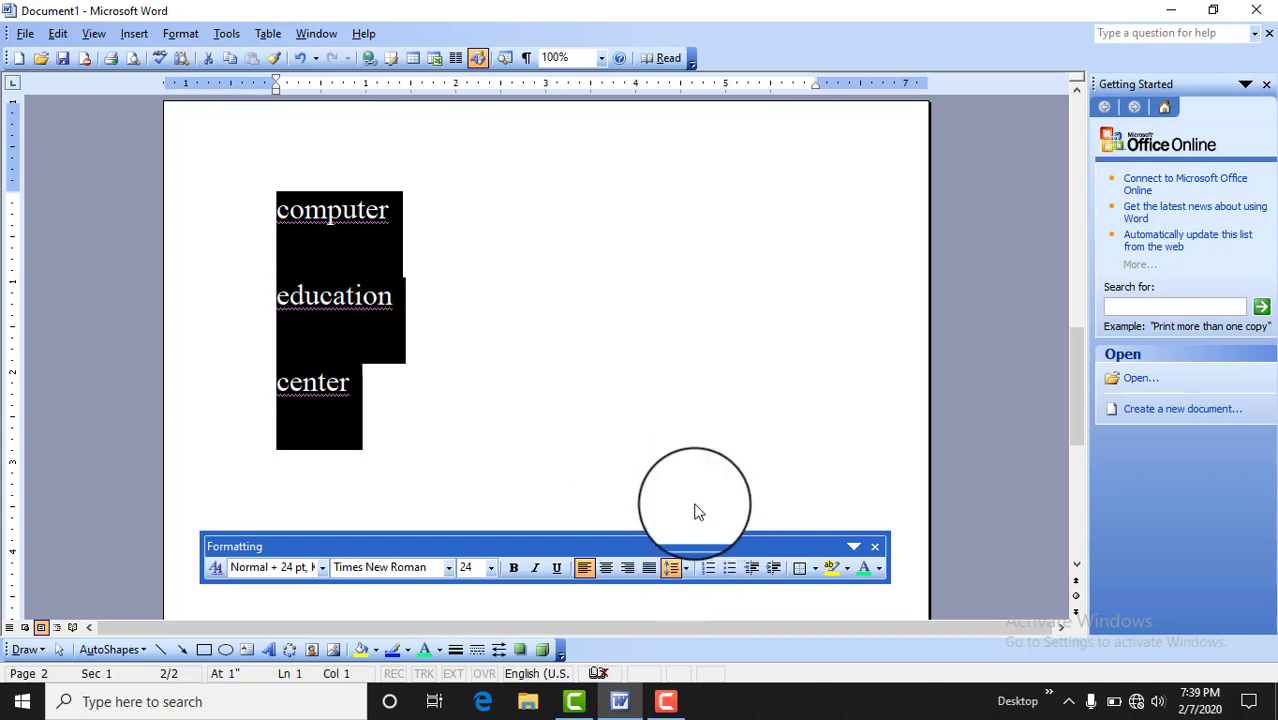
click(686, 567)
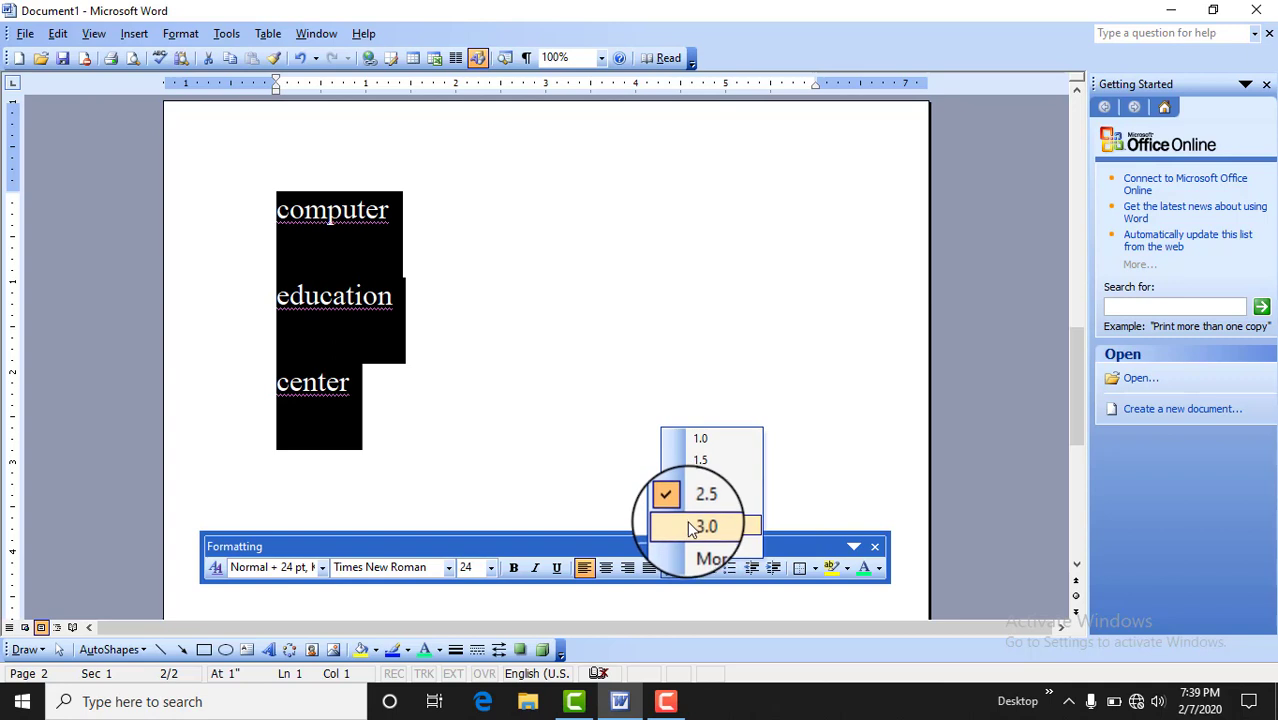
click(688, 527)
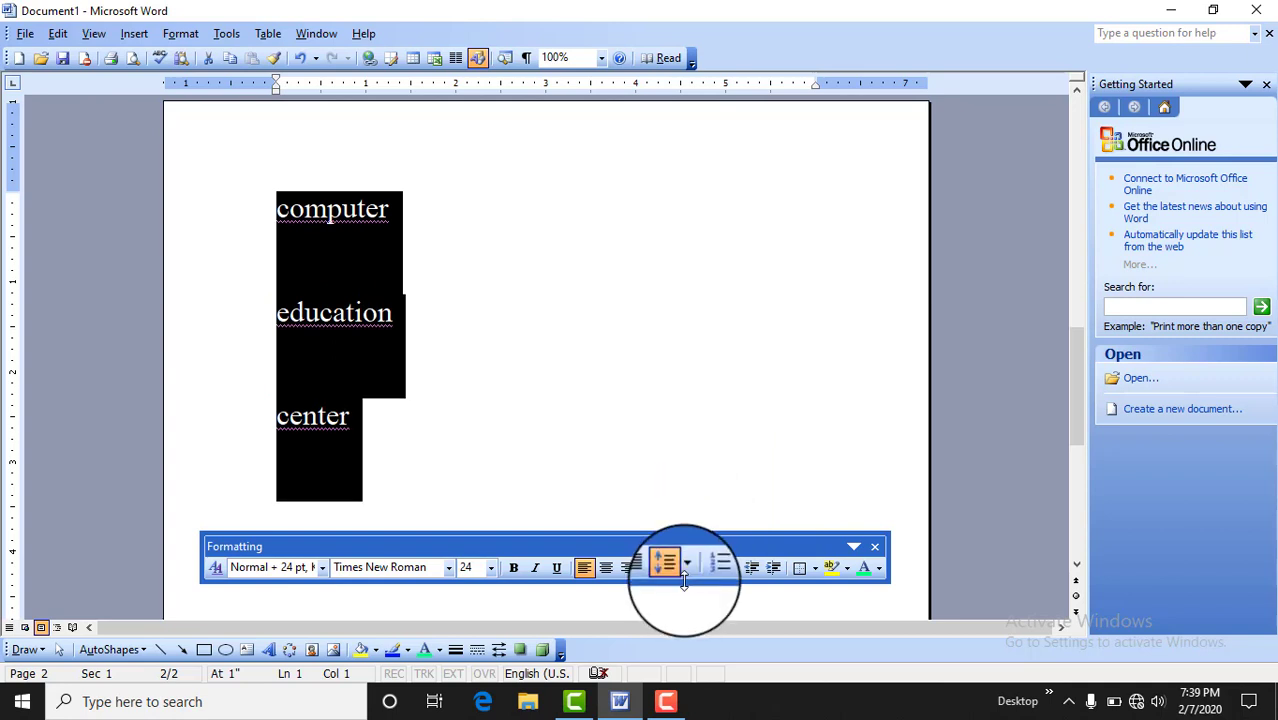
click(686, 567)
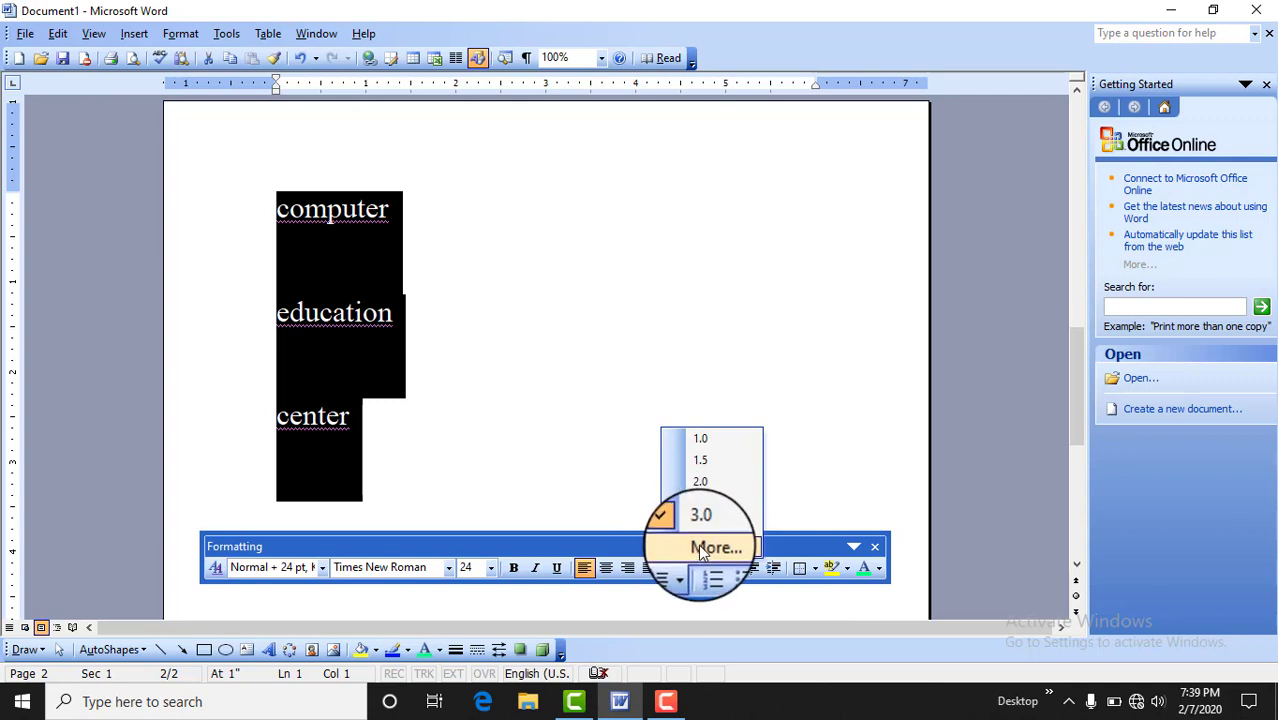
click(703, 549)
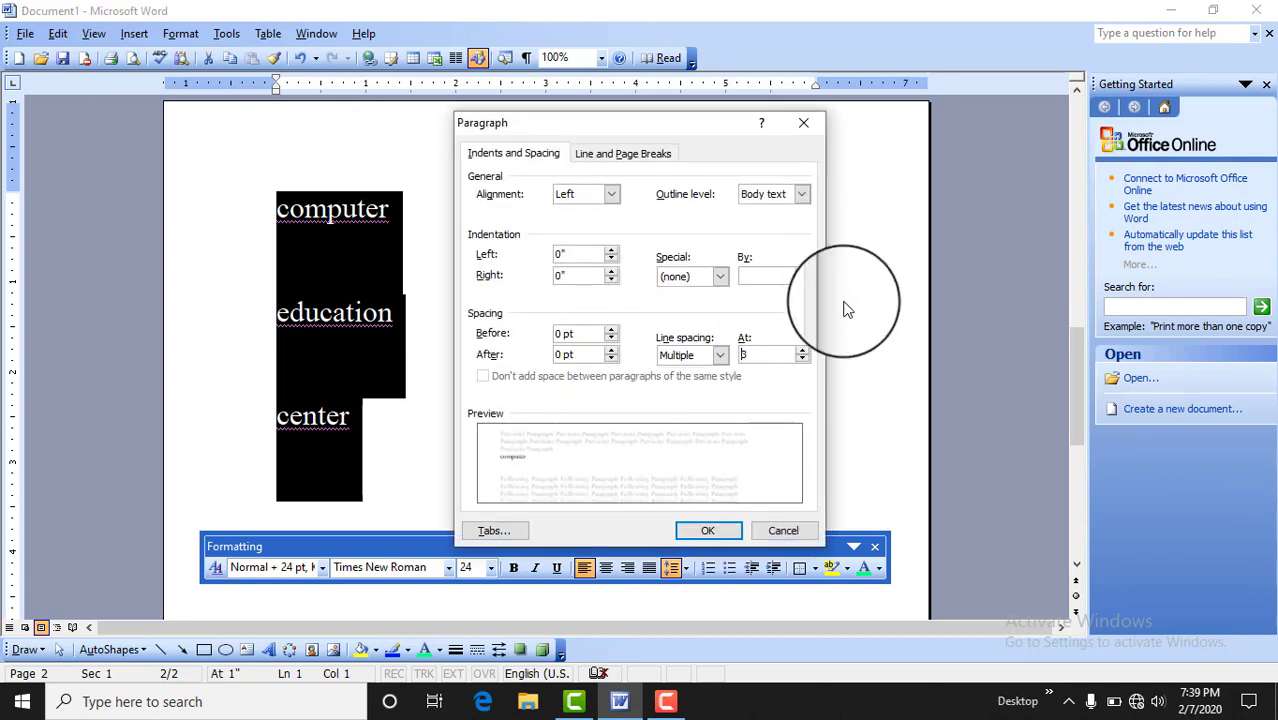
- Set the three lines to 8.5 multiple line spacing, then put them back to single 1.0 spacing
click(803, 356)
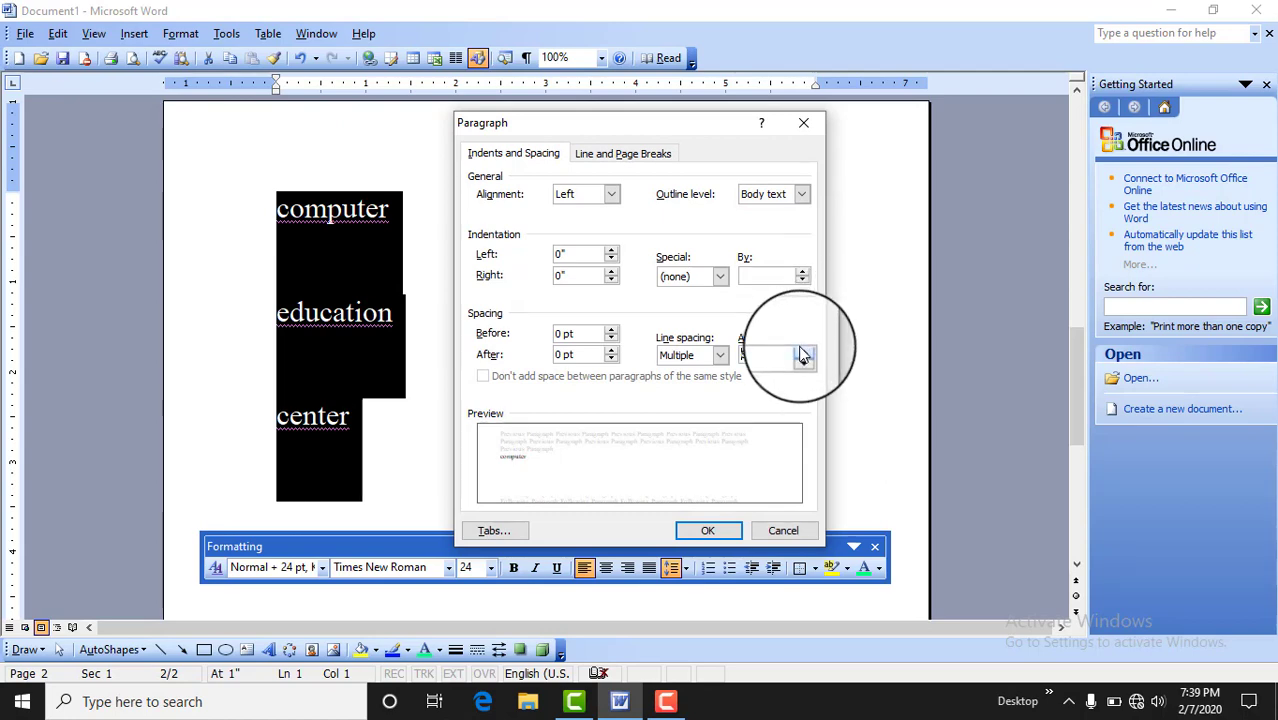
click(707, 530)
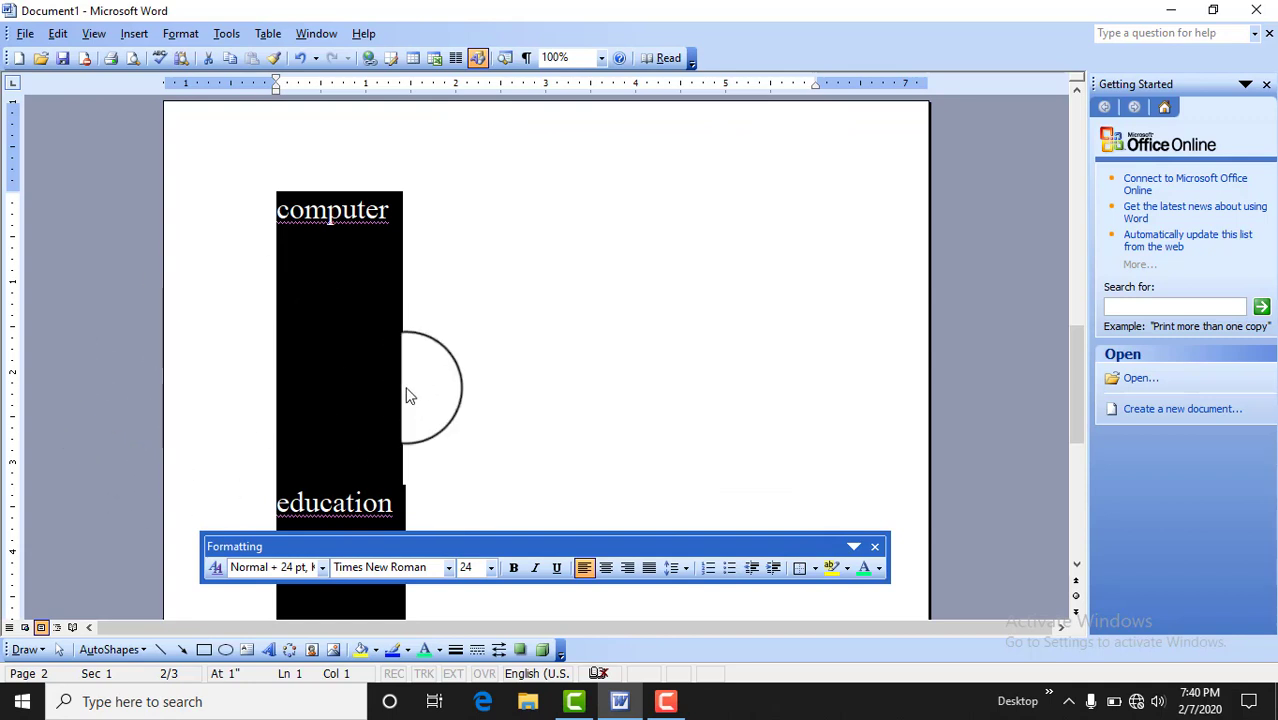
click(685, 568)
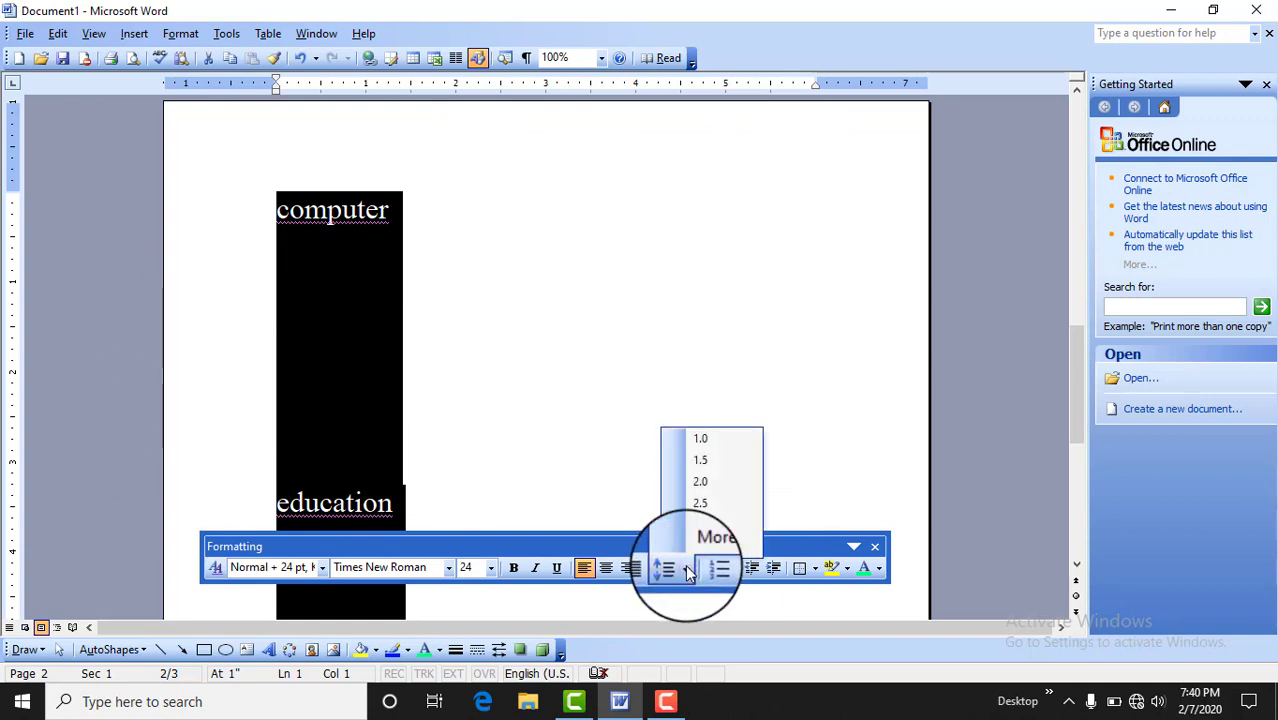
click(701, 440)
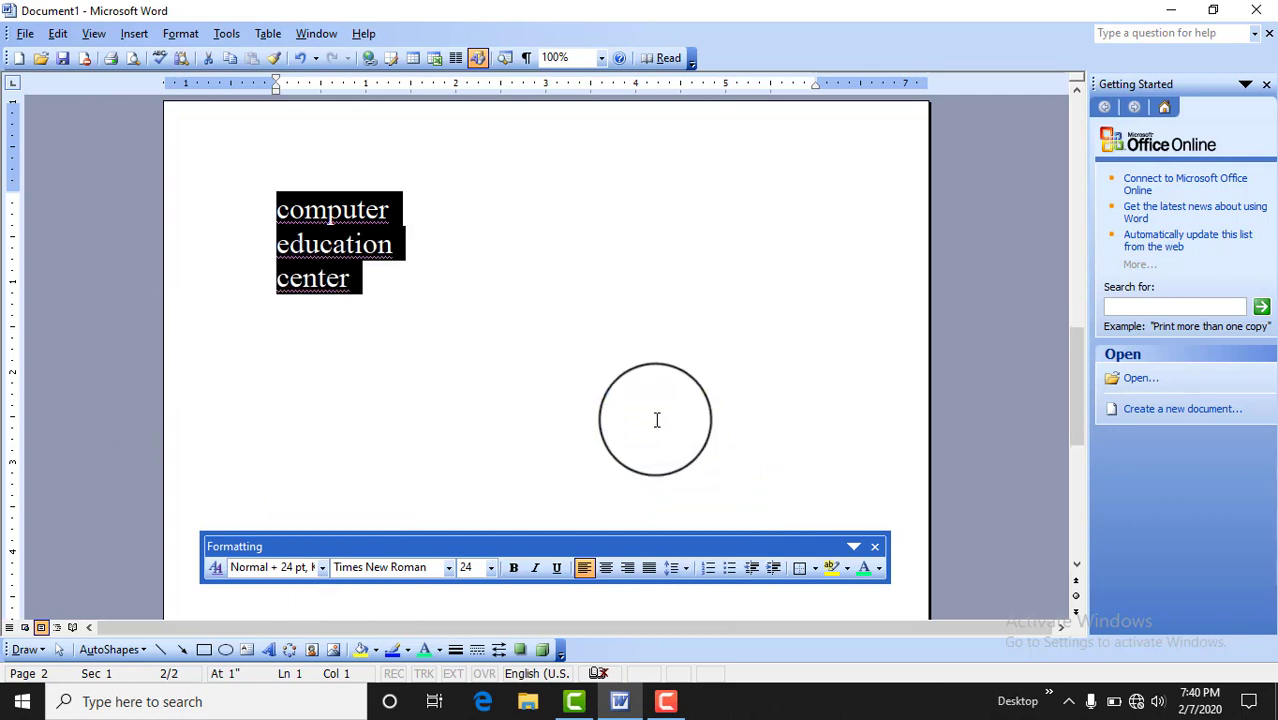
click(393, 293)
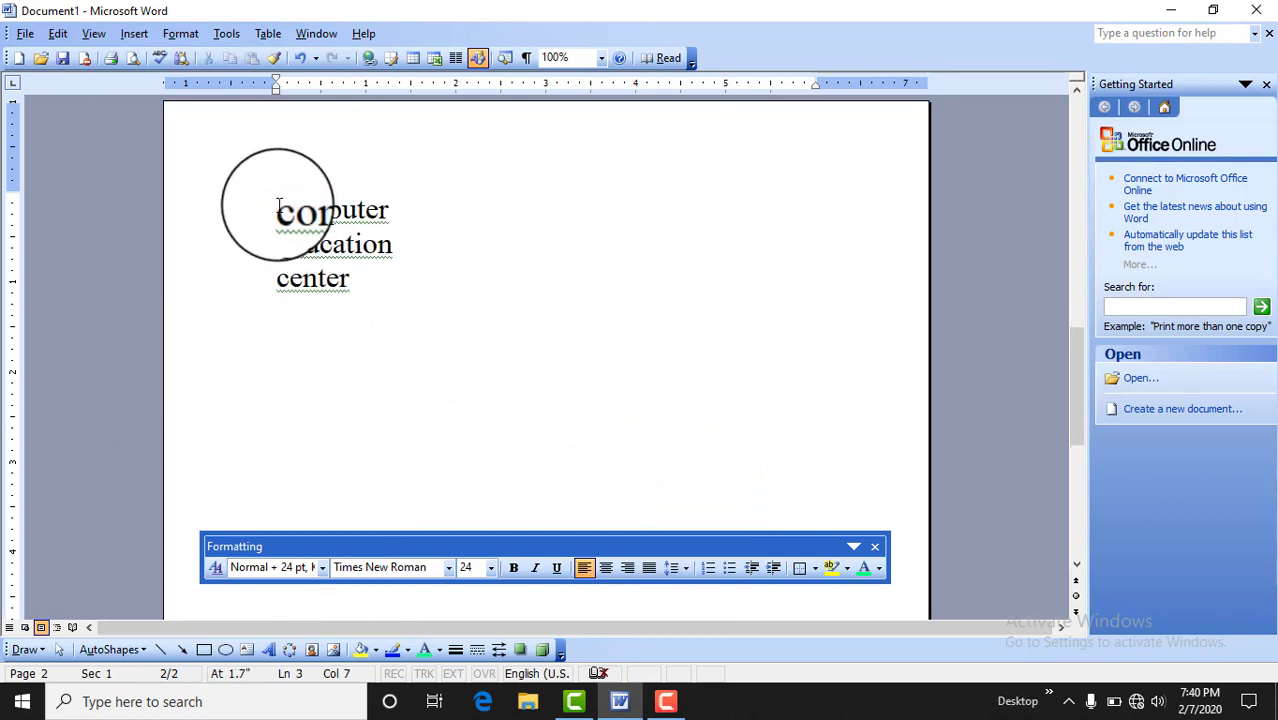
- Number the computer, education and center lines as list items 5, 6 and 7
drag(276, 205, 418, 307)
click(418, 307)
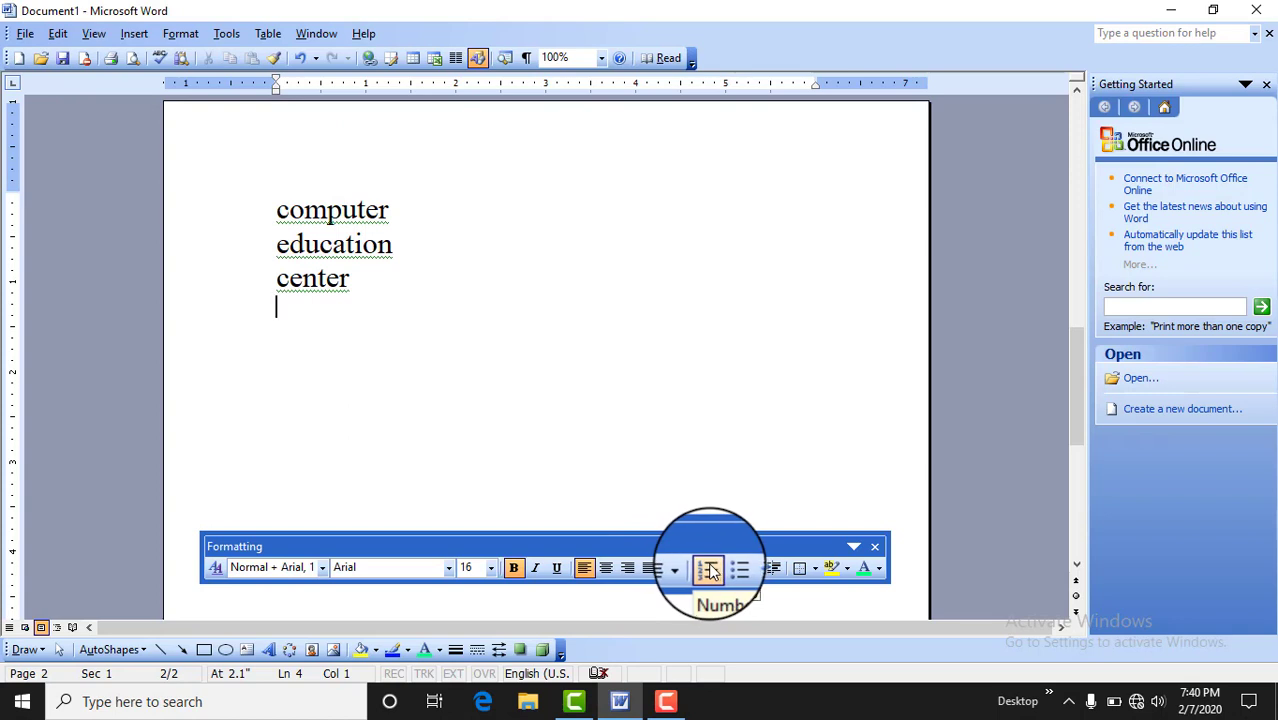
shift+click(278, 205)
click(386, 289)
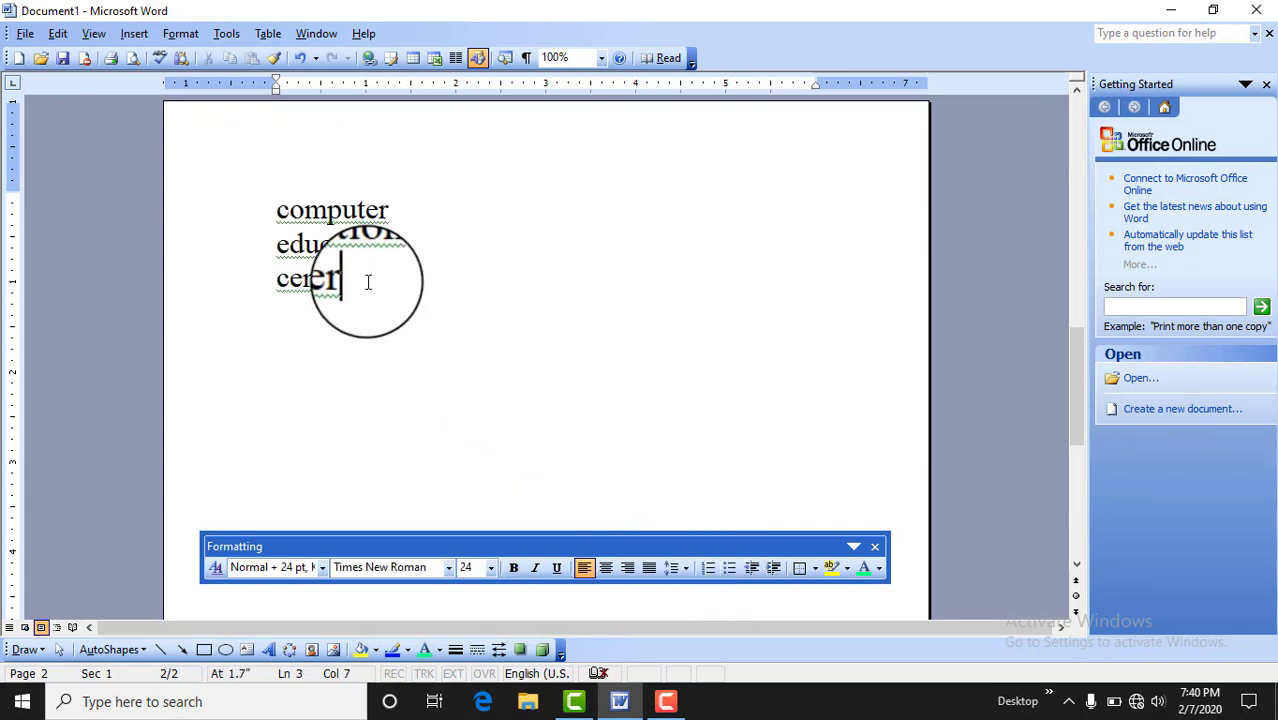
drag(365, 280, 281, 210)
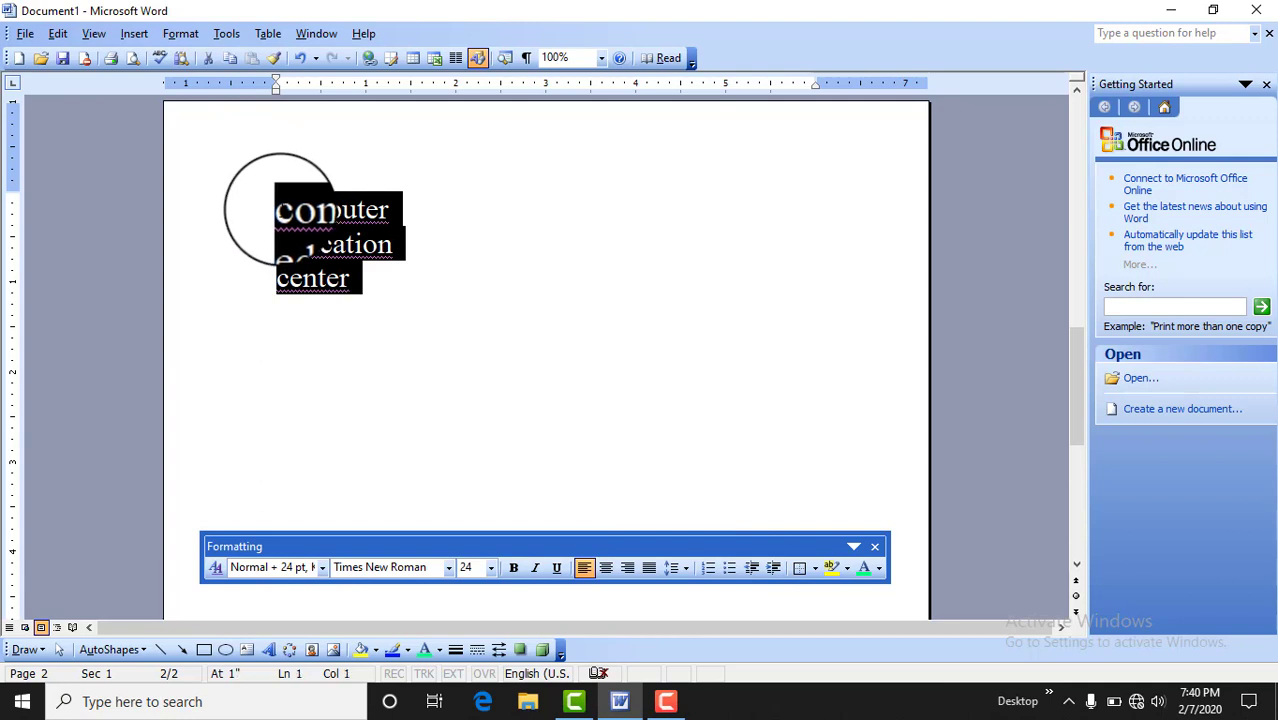
click(708, 570)
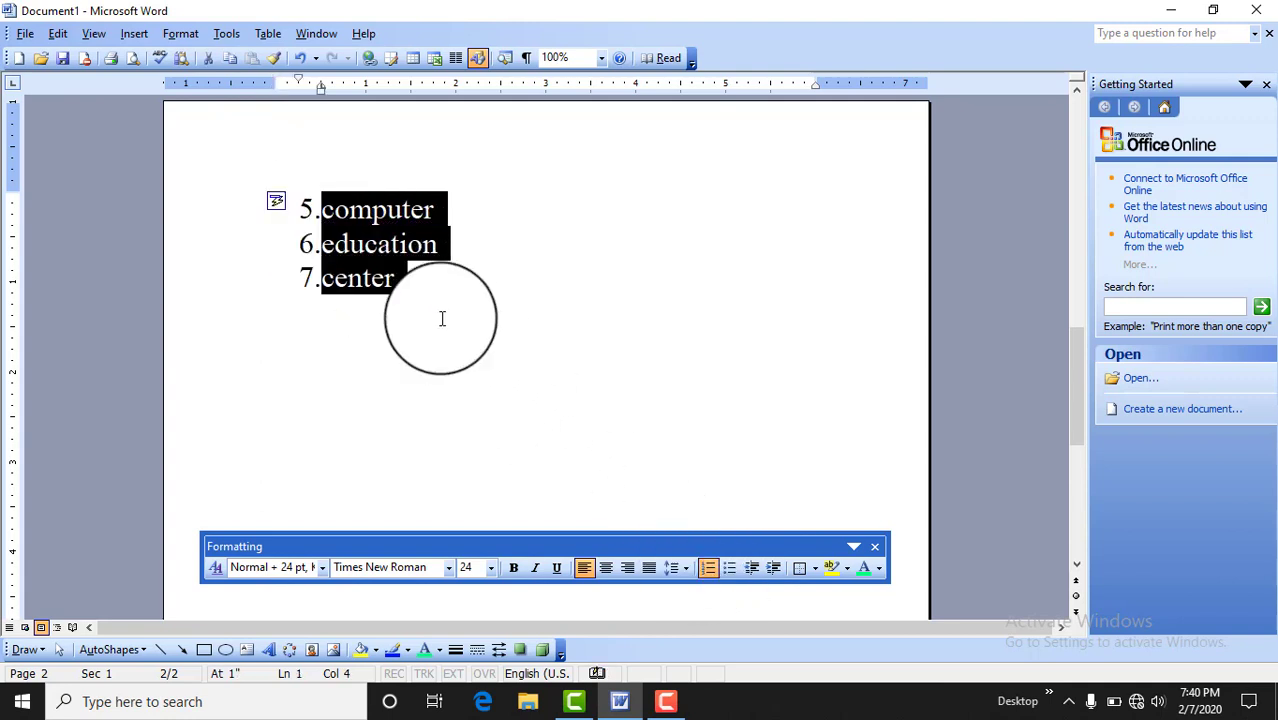
click(321, 209)
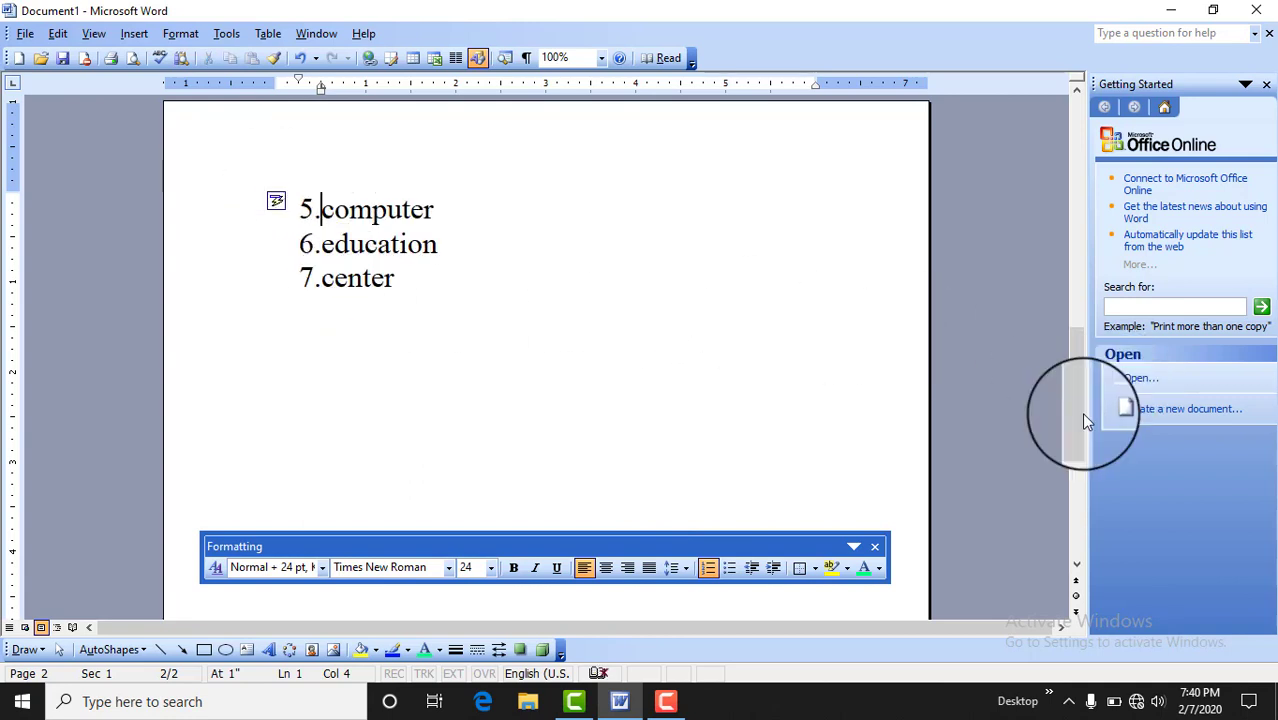
drag(1078, 412, 1080, 345)
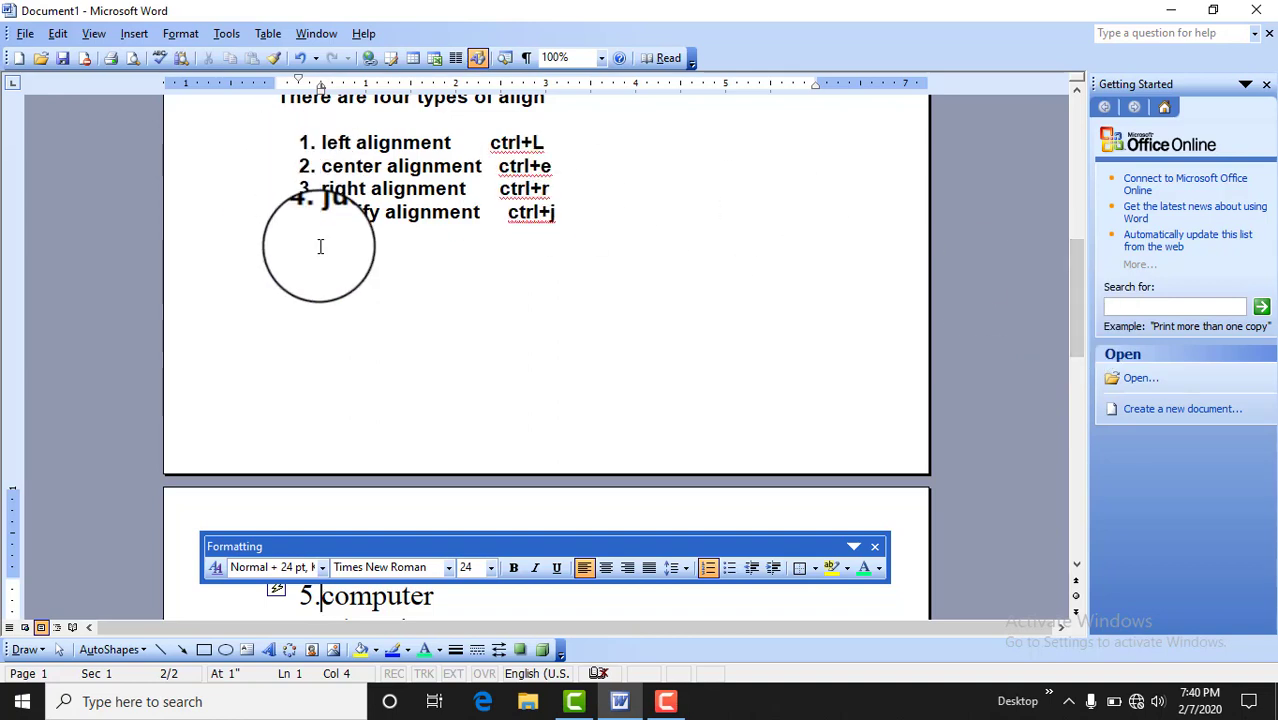
drag(1072, 335, 1074, 405)
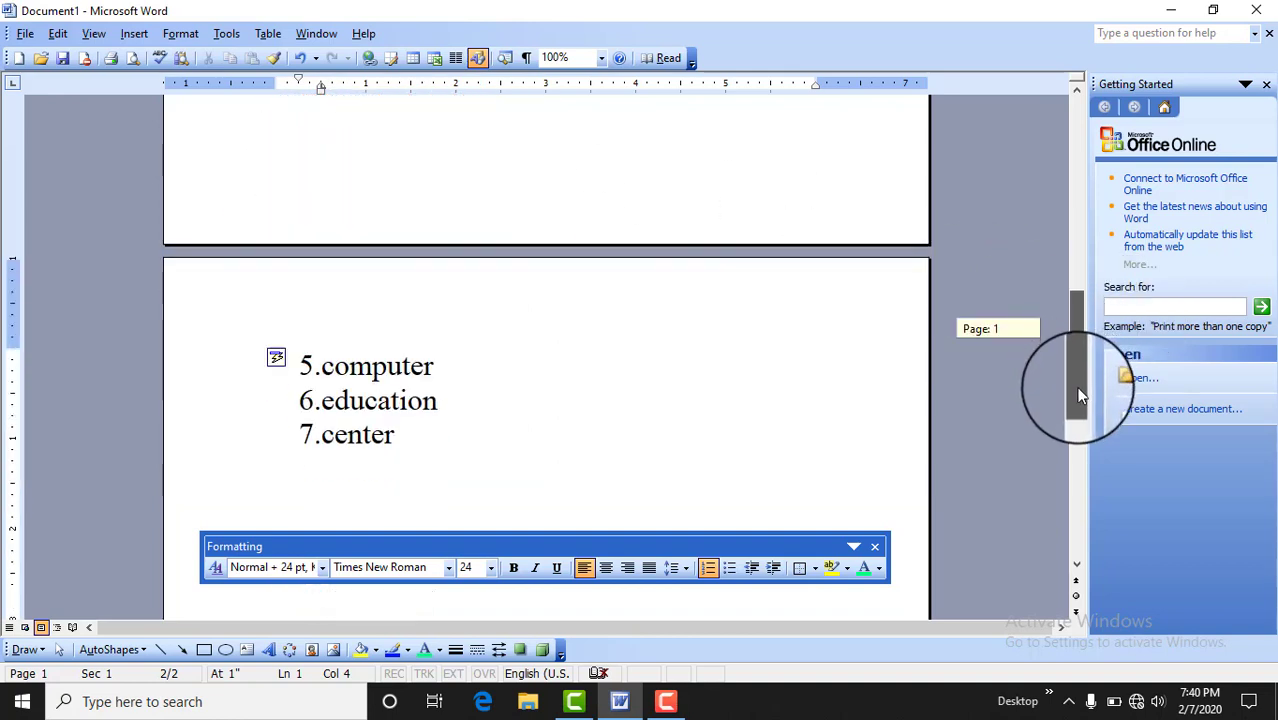
click(414, 410)
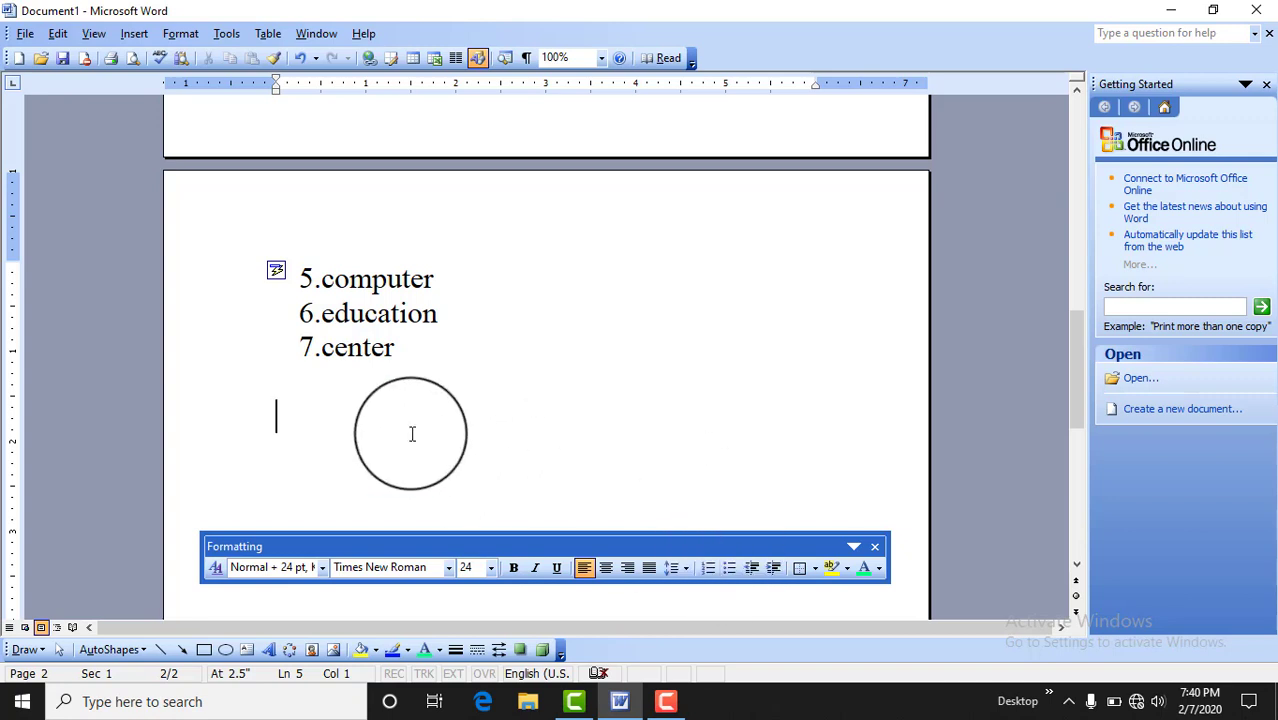
- Replace the numbering on computer, education and center with bullets
drag(405, 348, 318, 279)
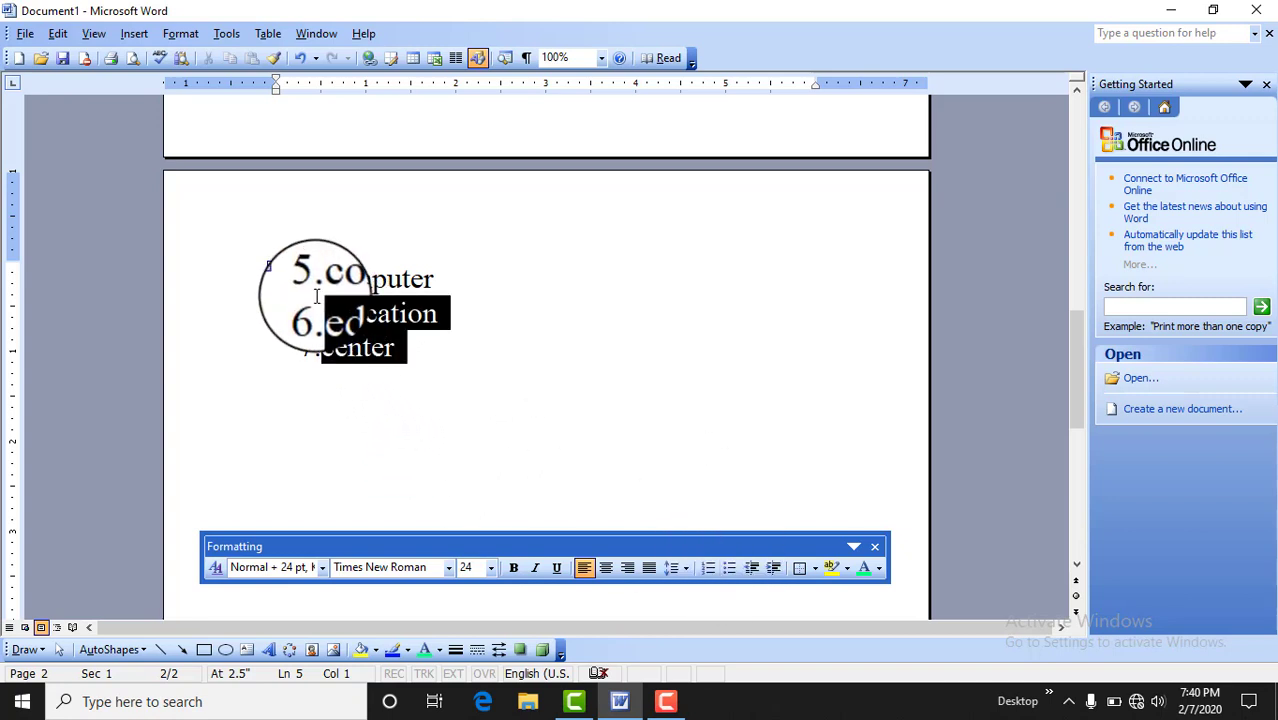
click(703, 573)
click(733, 571)
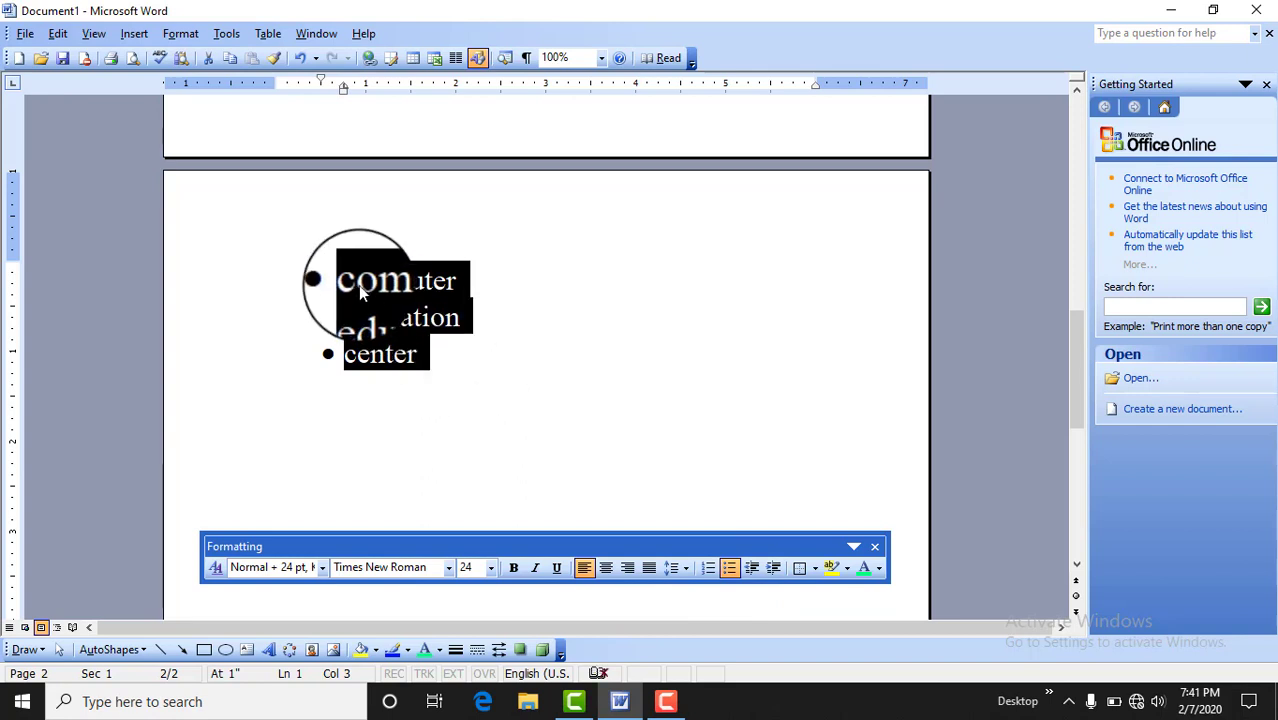
click(329, 283)
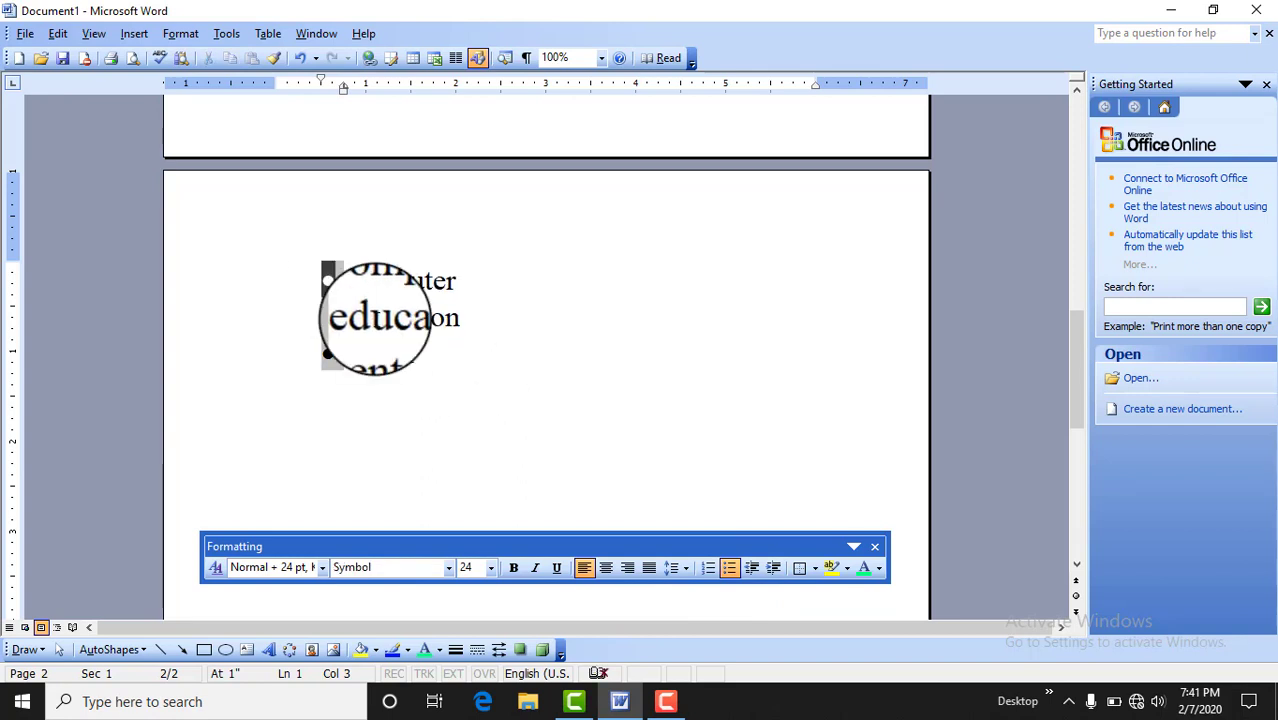
- Add fresh lines beneath the ctrl+shift+L bullets note below the bulleted list
click(395, 332)
click(419, 350)
text(ctrl+shift+L    bullets)
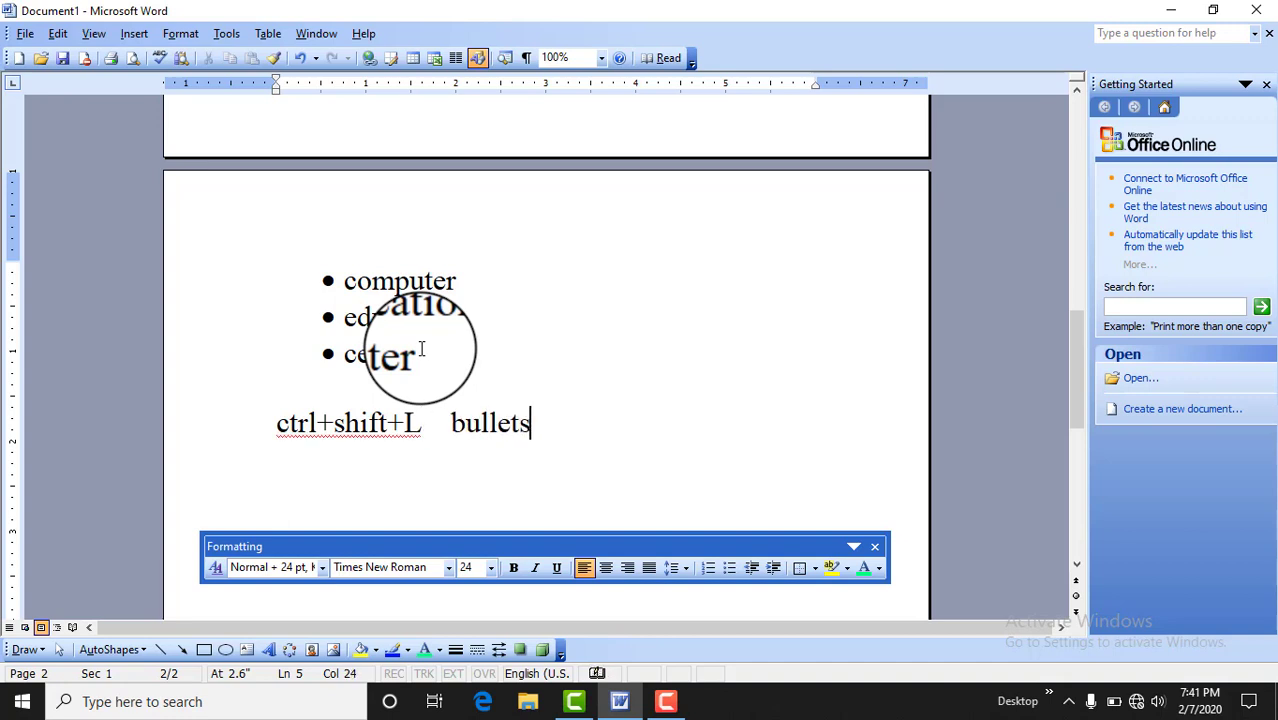
key(Return)
key(Return)
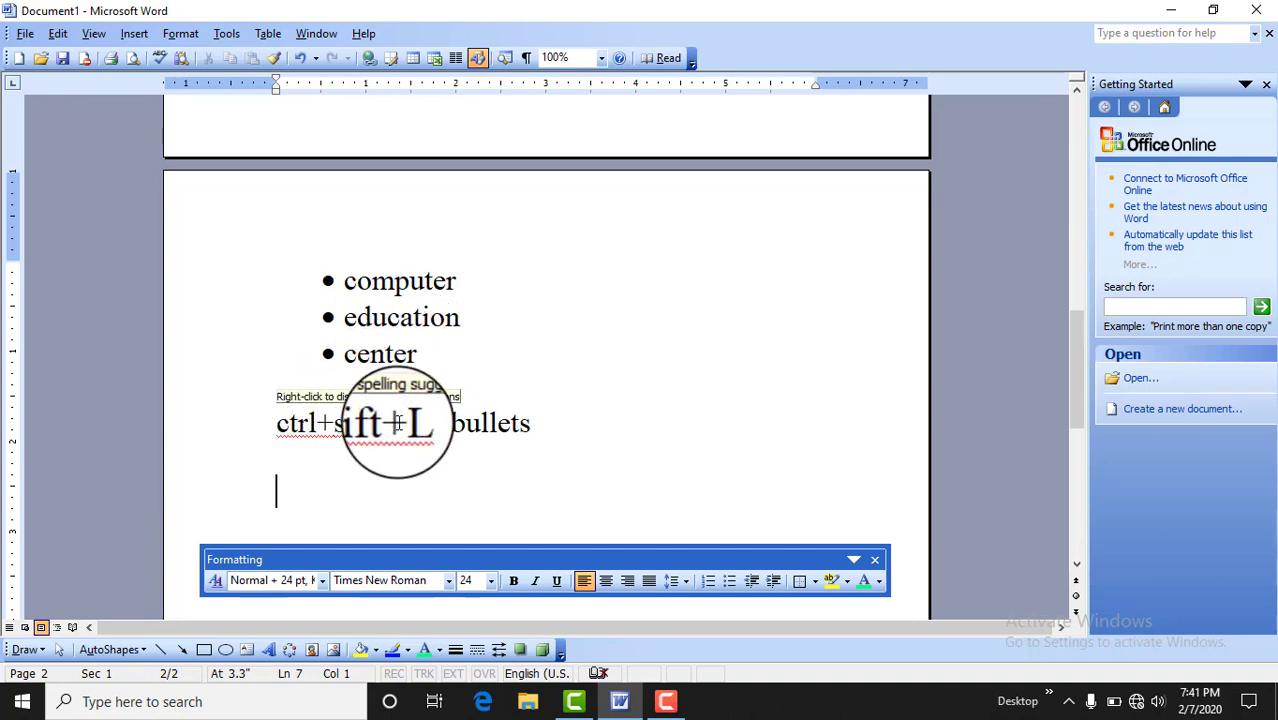
drag(440, 360, 263, 256)
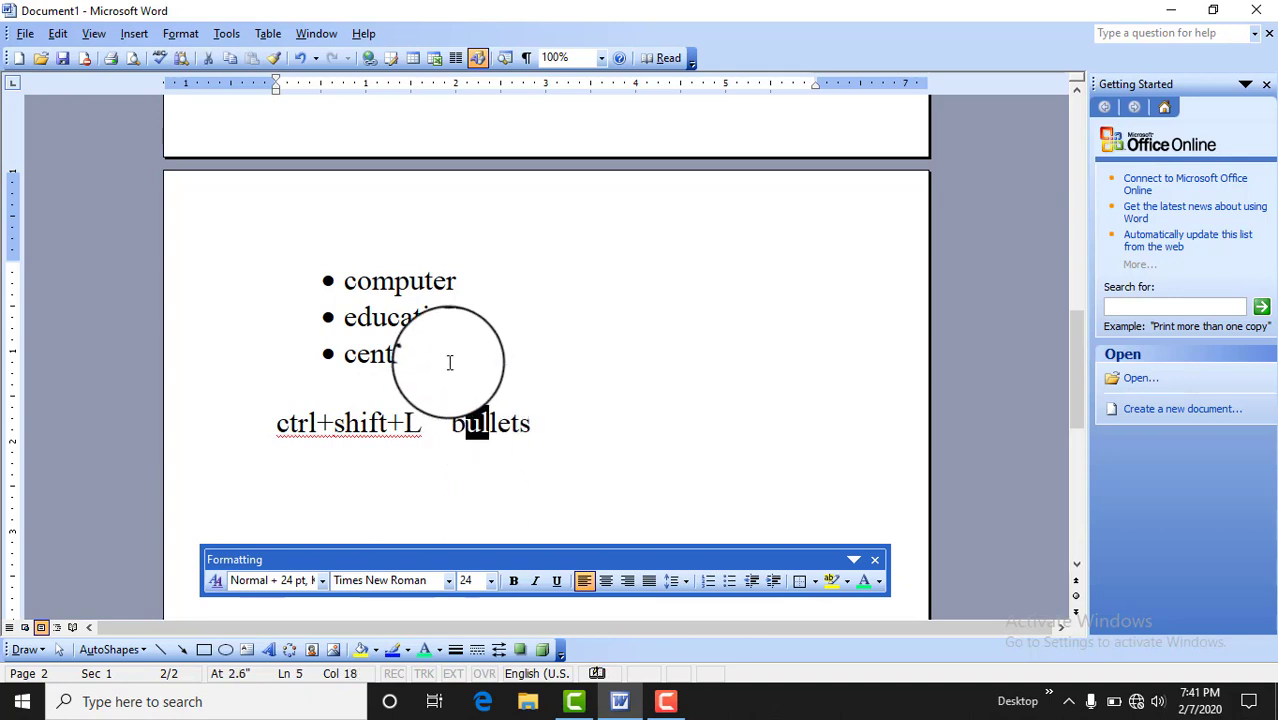
click(716, 525)
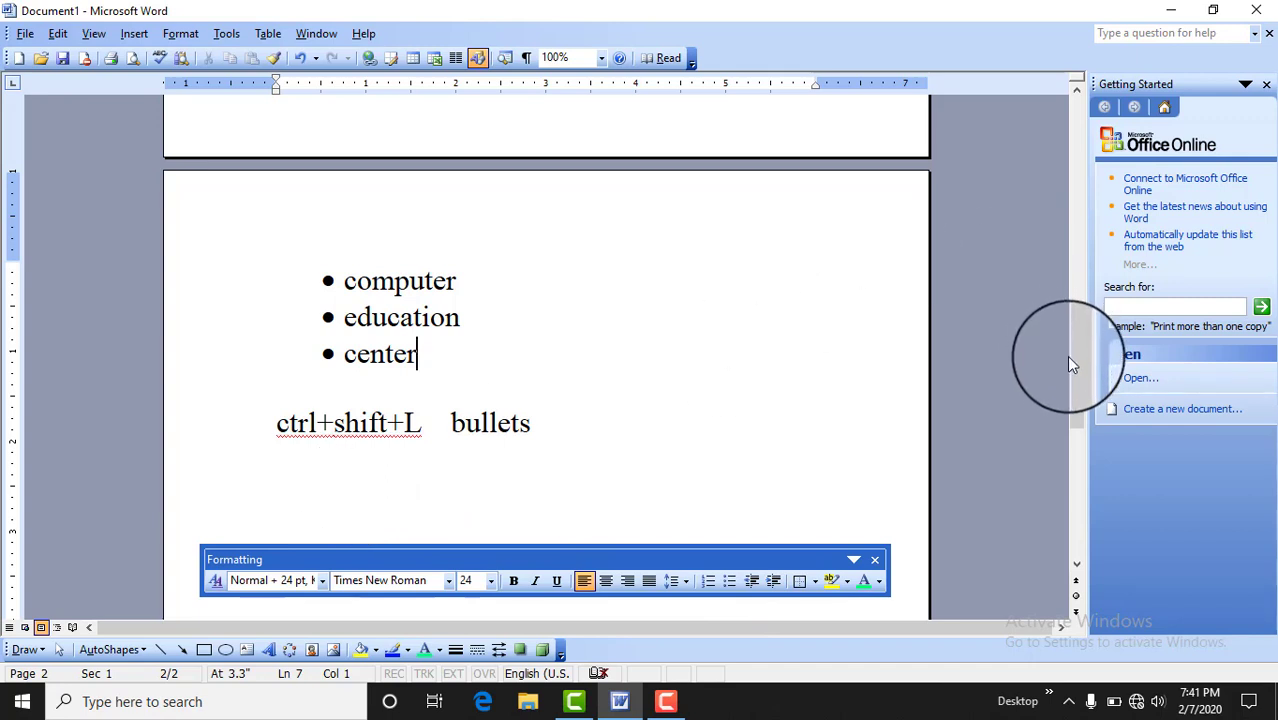
drag(1068, 363, 1074, 400)
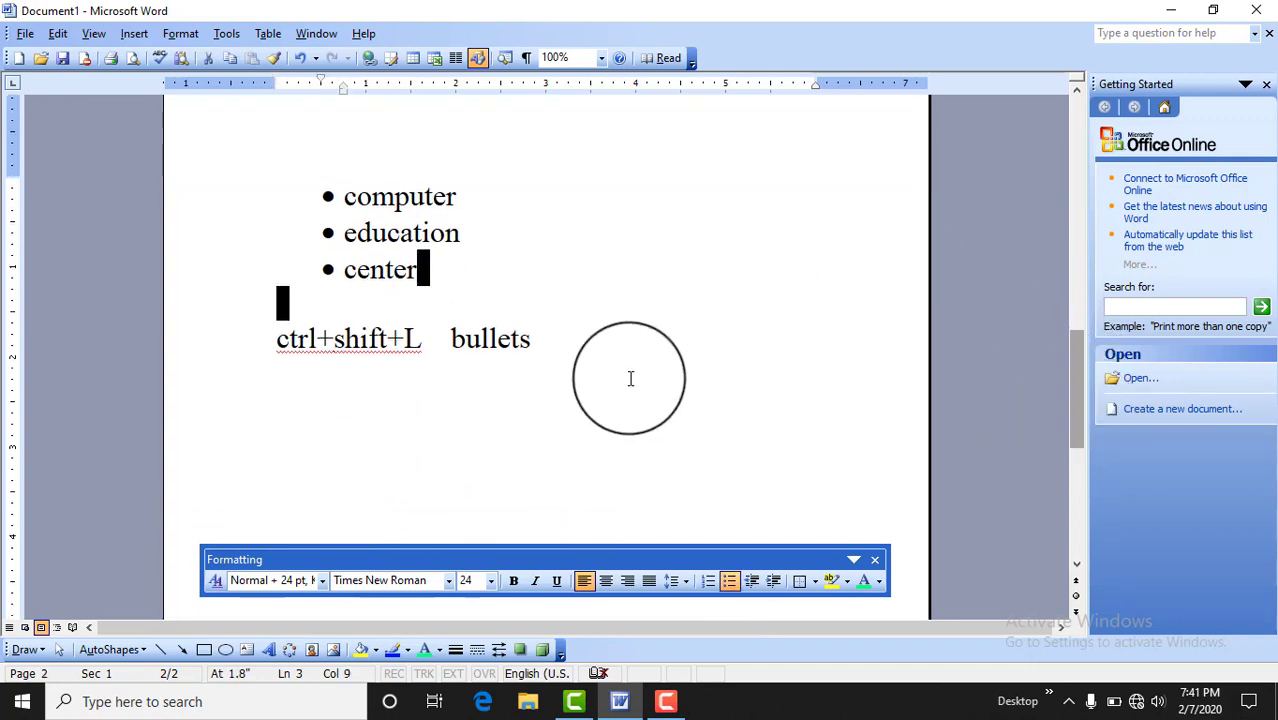
- Type 'ctrl+shift+m decrease indent' and 'ctrl+m increase indent' on two lines below the bullets note
click(337, 406)
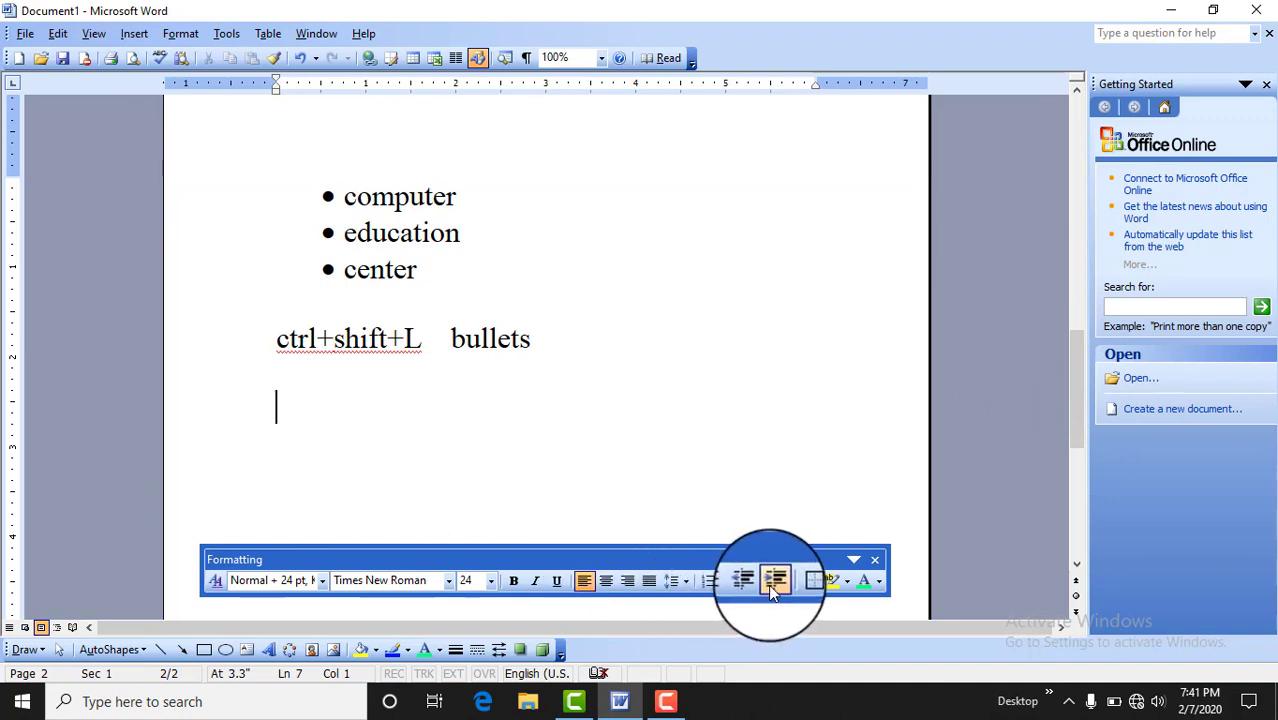
click(546, 474)
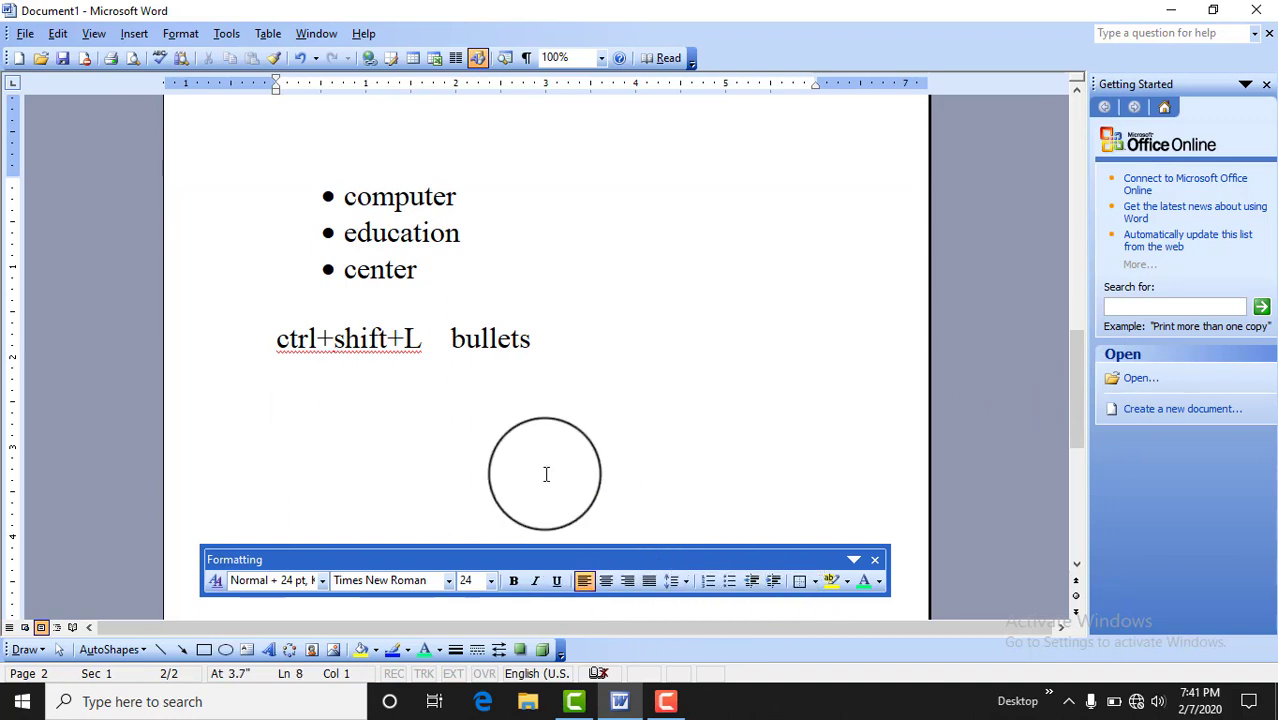
text(ctrl+shift+m       decrease indent)
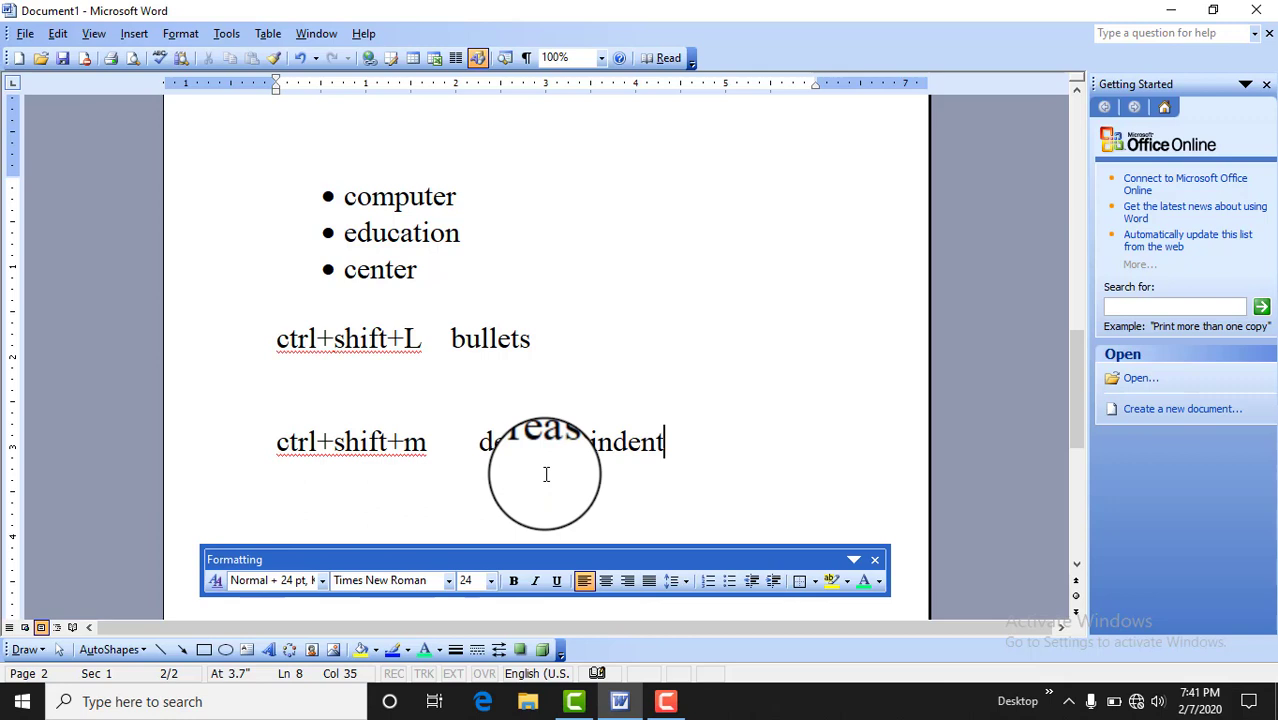
key(Return)
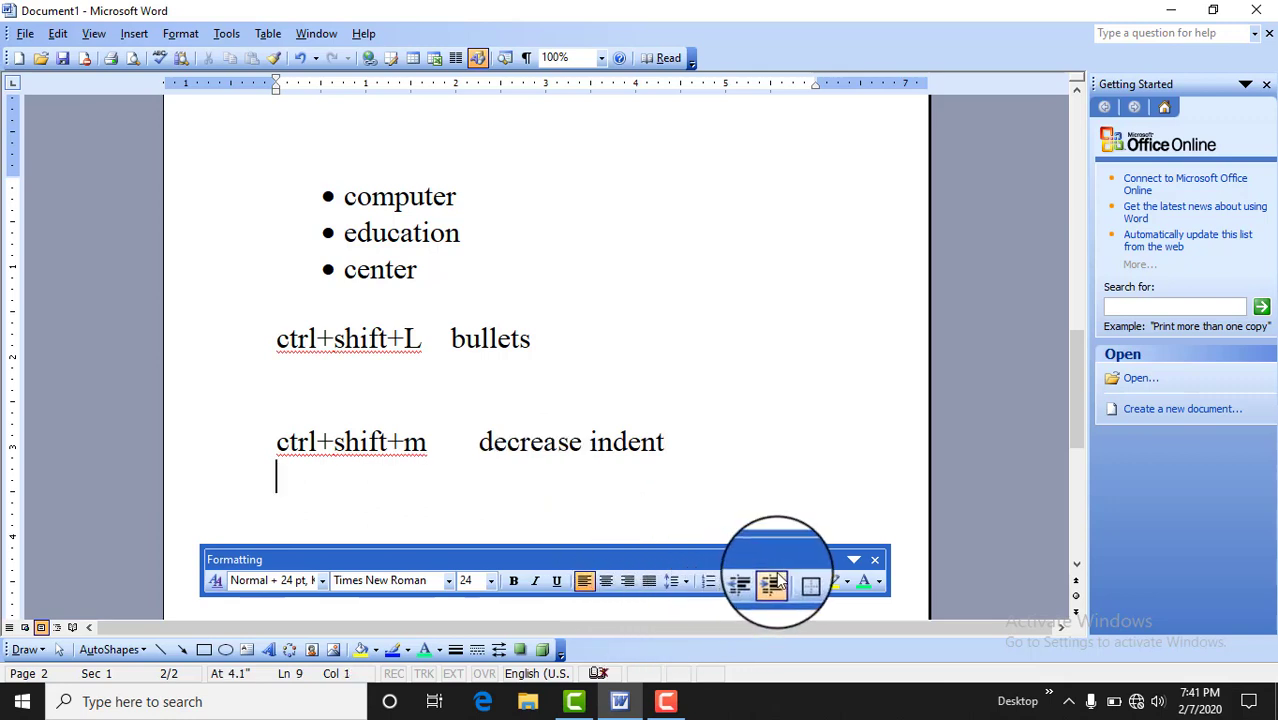
text(ctrl+m increase indent)
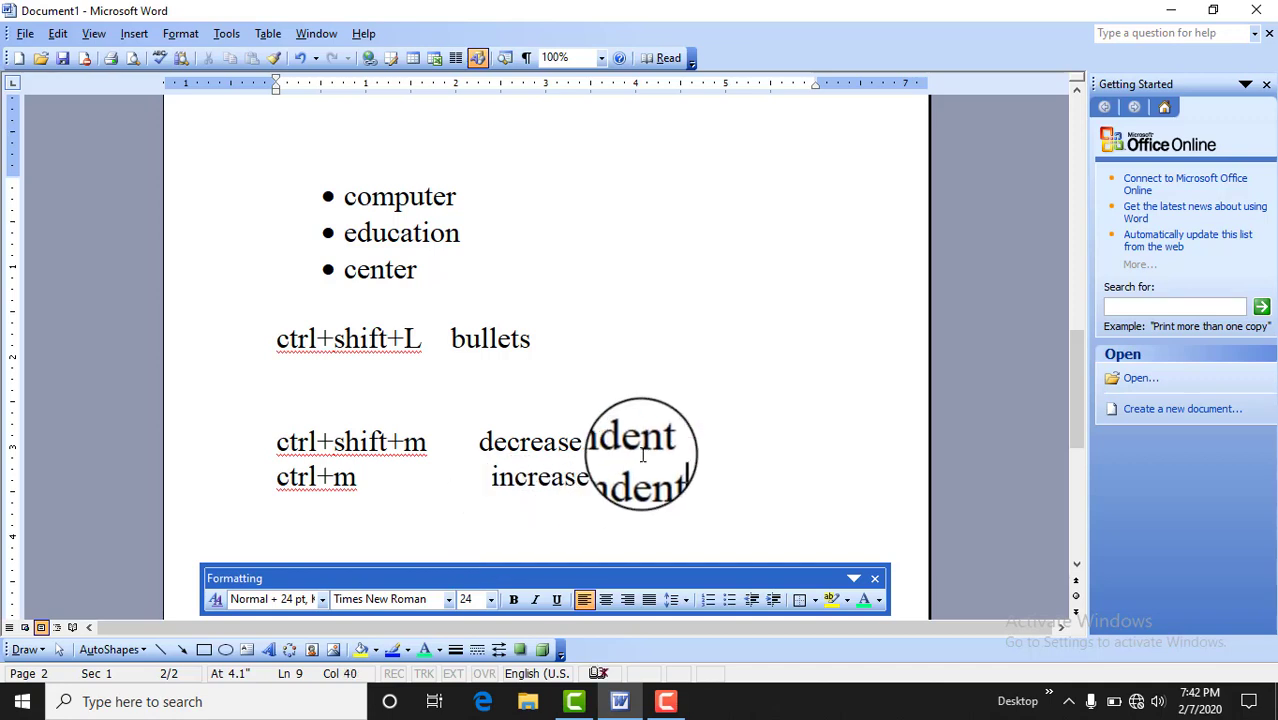
drag(619, 443, 685, 443)
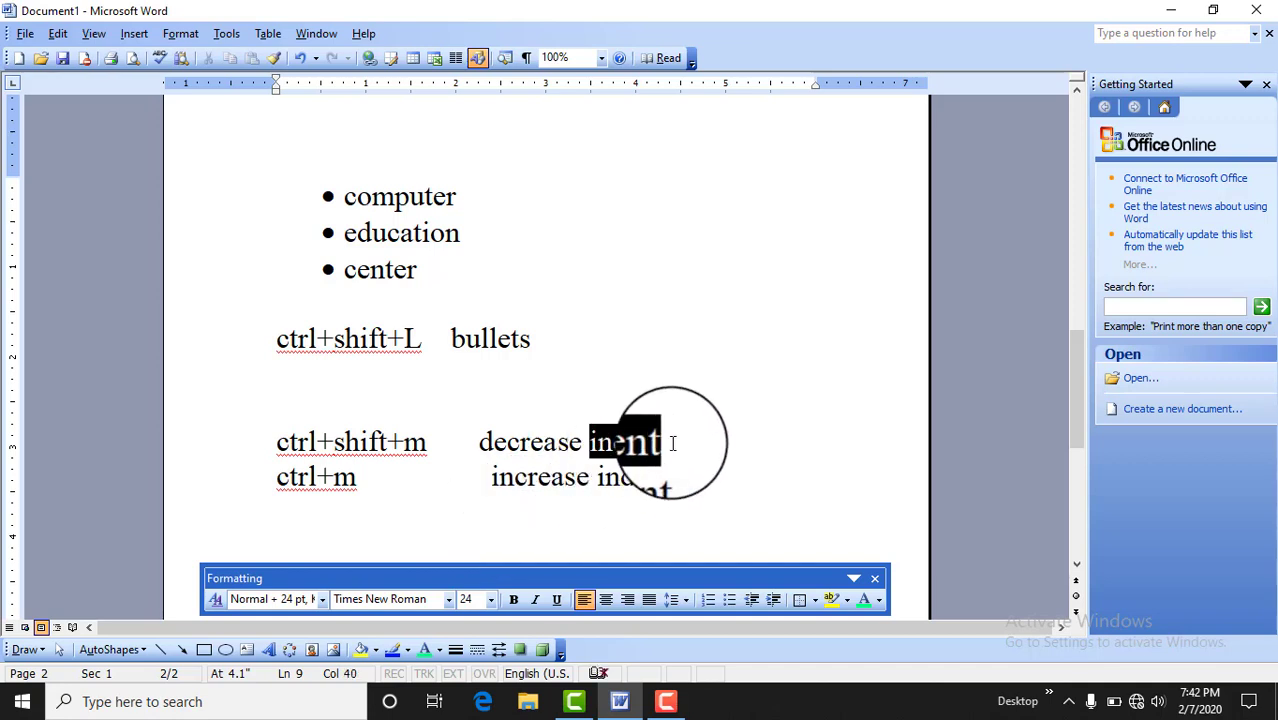
click(672, 443)
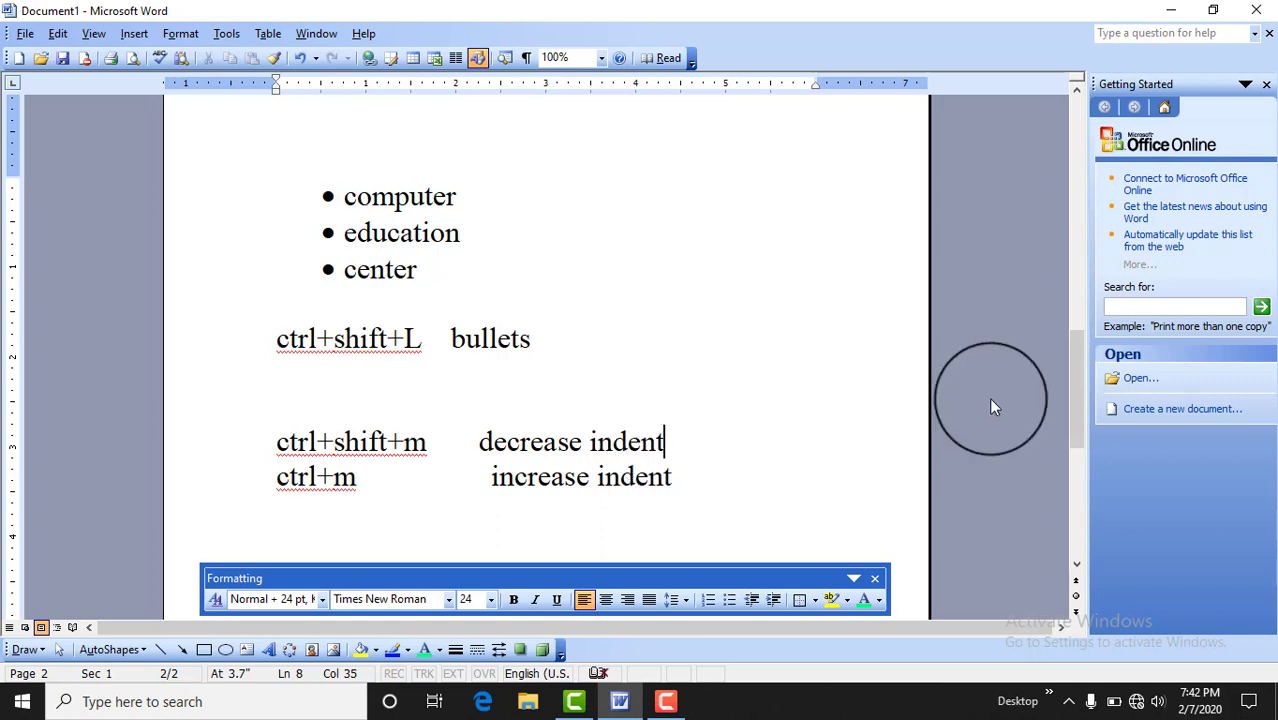
drag(1072, 406, 1071, 413)
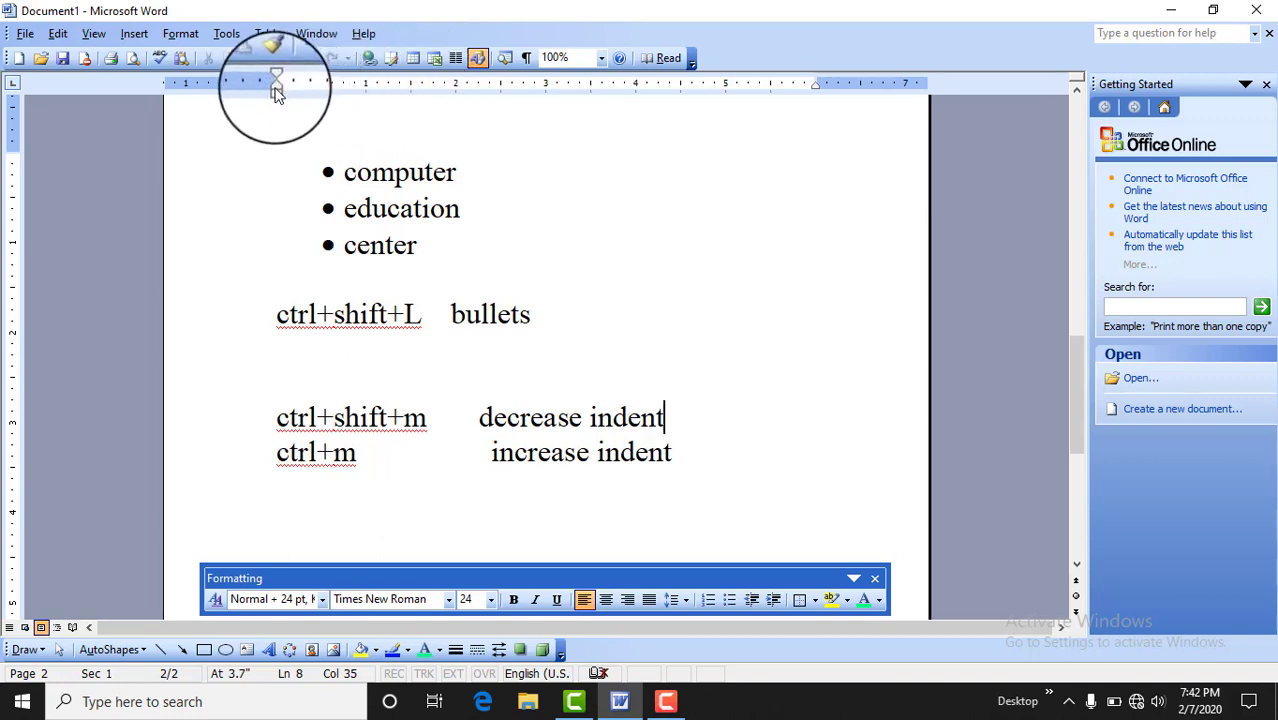
- Test the ruler's left indent on the decrease indent line and type throwaway sample lines
mouse_move(277, 92)
mouse_down()
mouse_move(288, 95)
mouse_move(250, 84)
mouse_move(456, 113)
mouse_up()
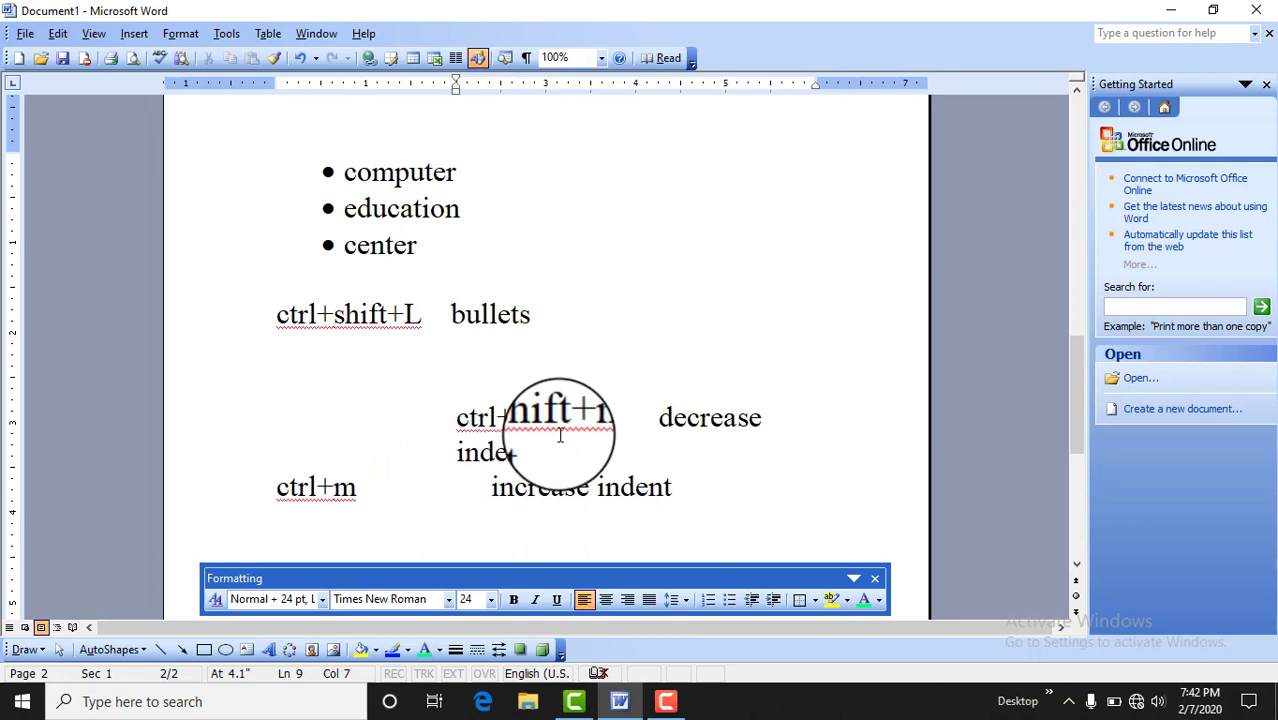
key(Return)
text(fsjfdj)
key(Return)
text(sjf)
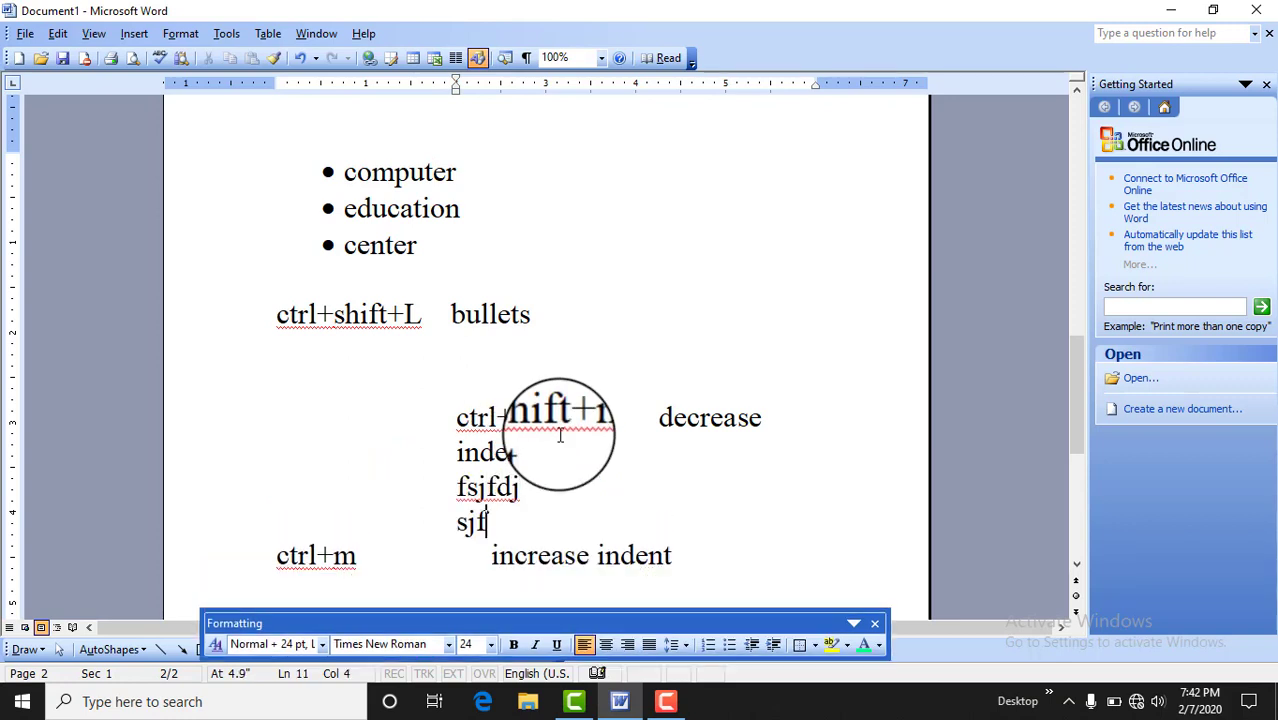
text(dskj)
key(Return)
text(fsjlfj)
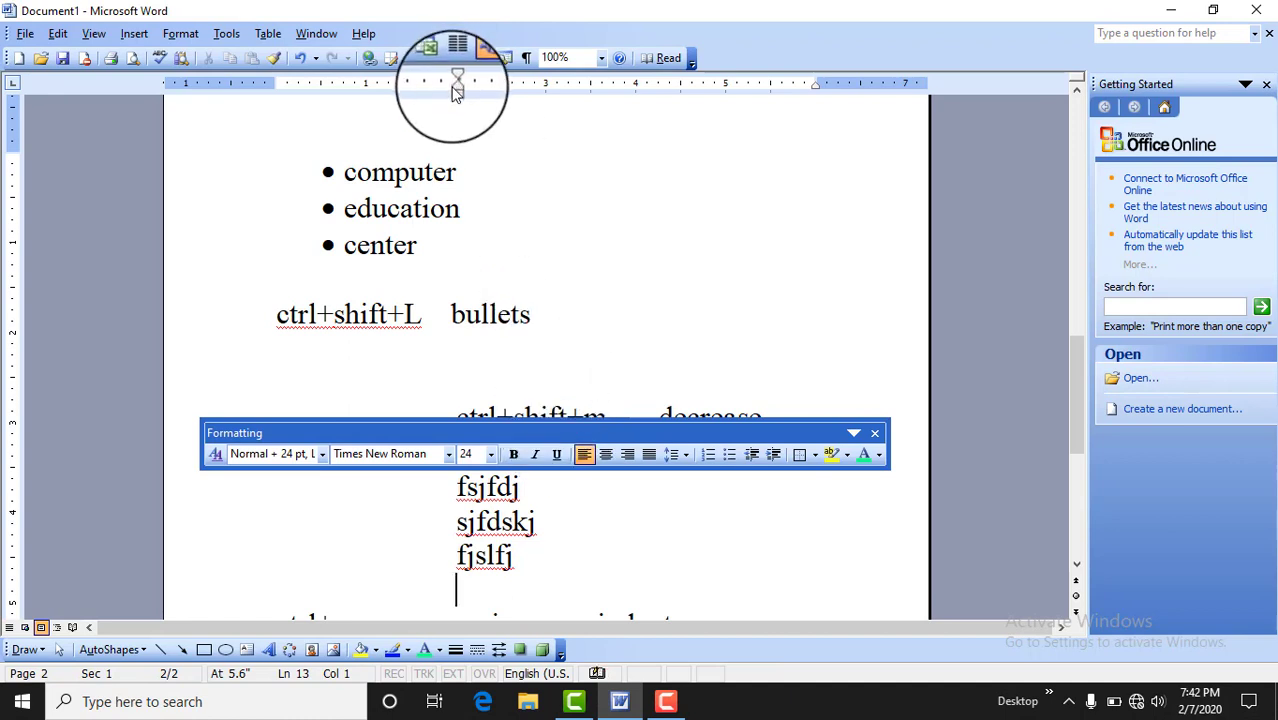
drag(455, 93, 281, 96)
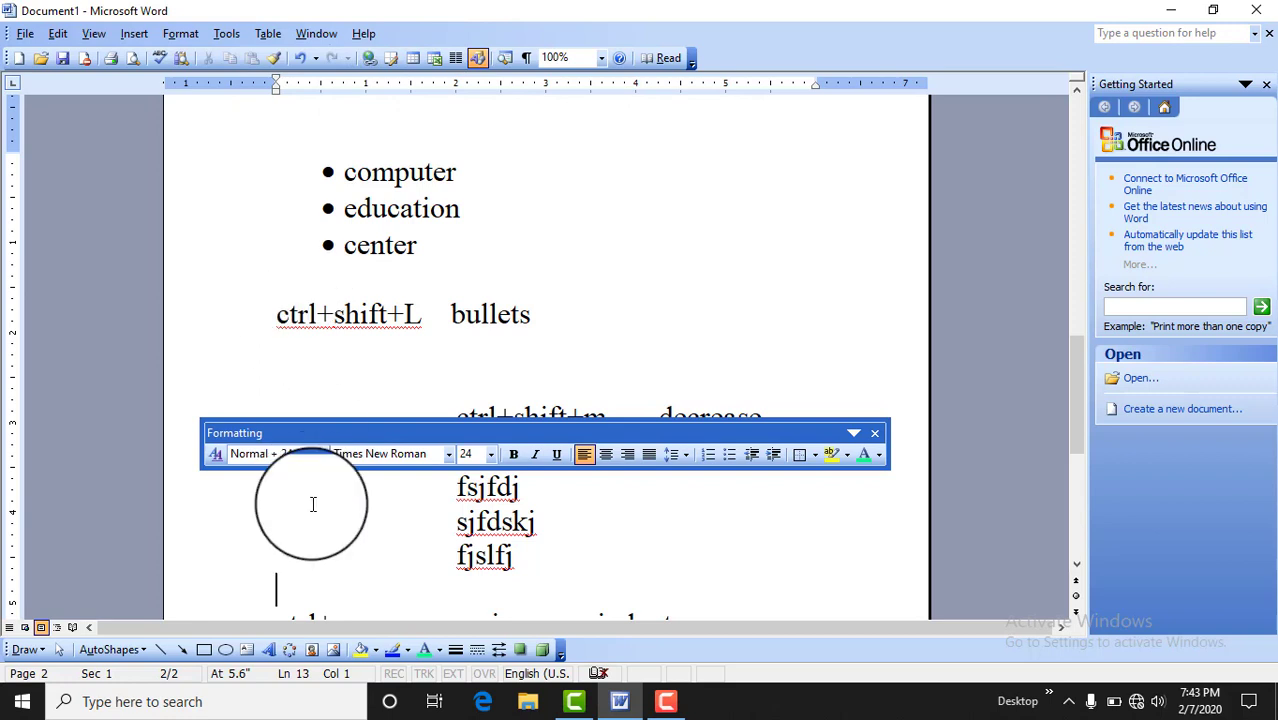
text(sdkjfkdsjkfds)
key(Return)
text(dk)
key(Return)
text(fjdskfjk)
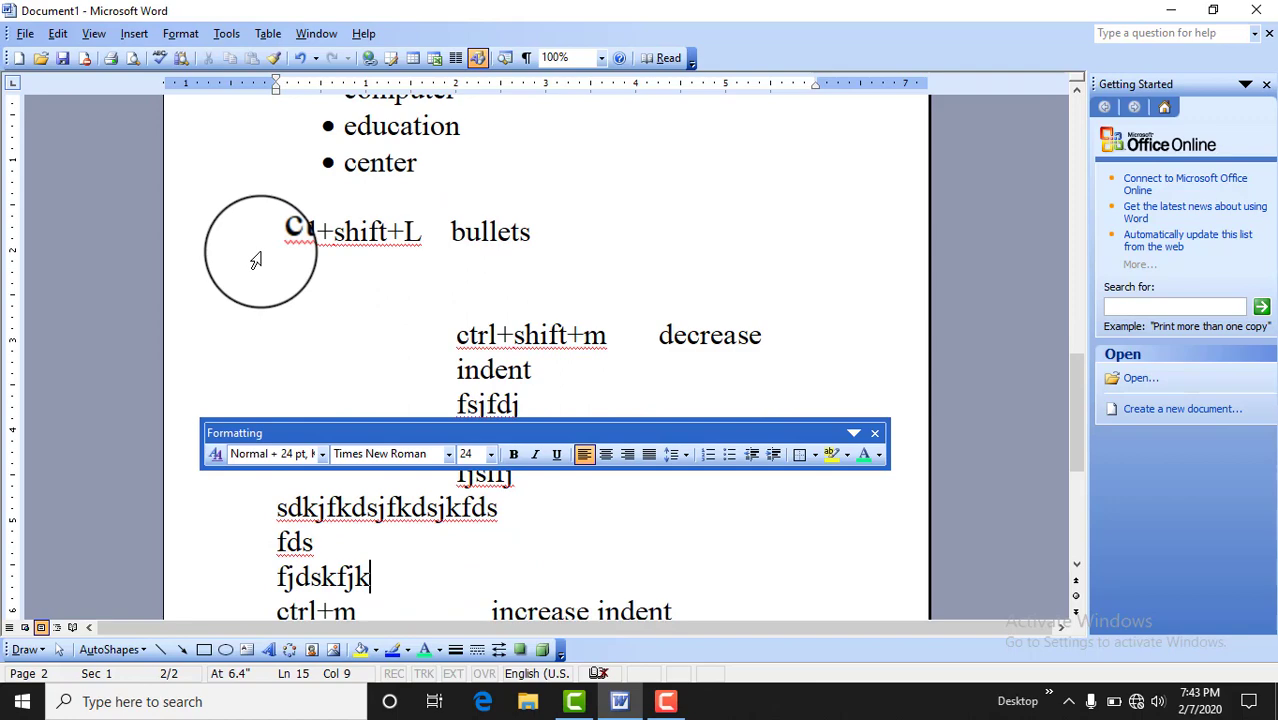
- Undo the sample lines and indent, leaving both indent shortcut lines flush left
scroll(1070, 485, down, 3)
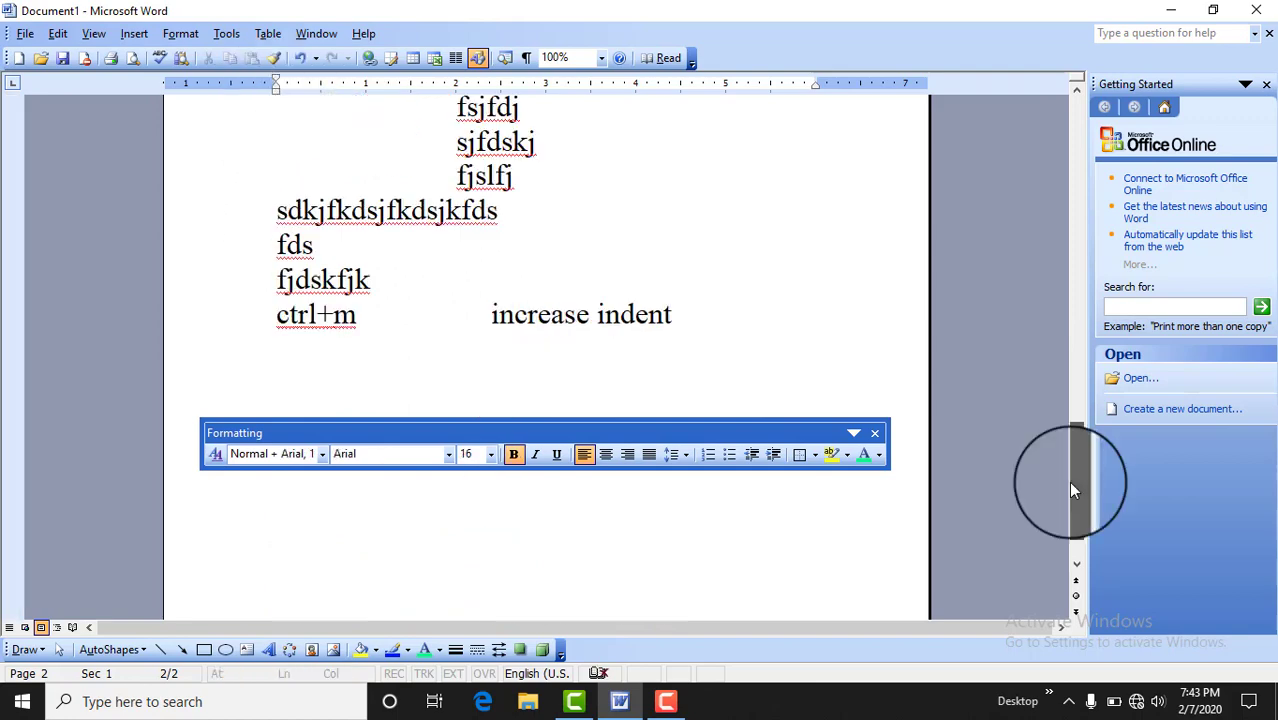
click(396, 355)
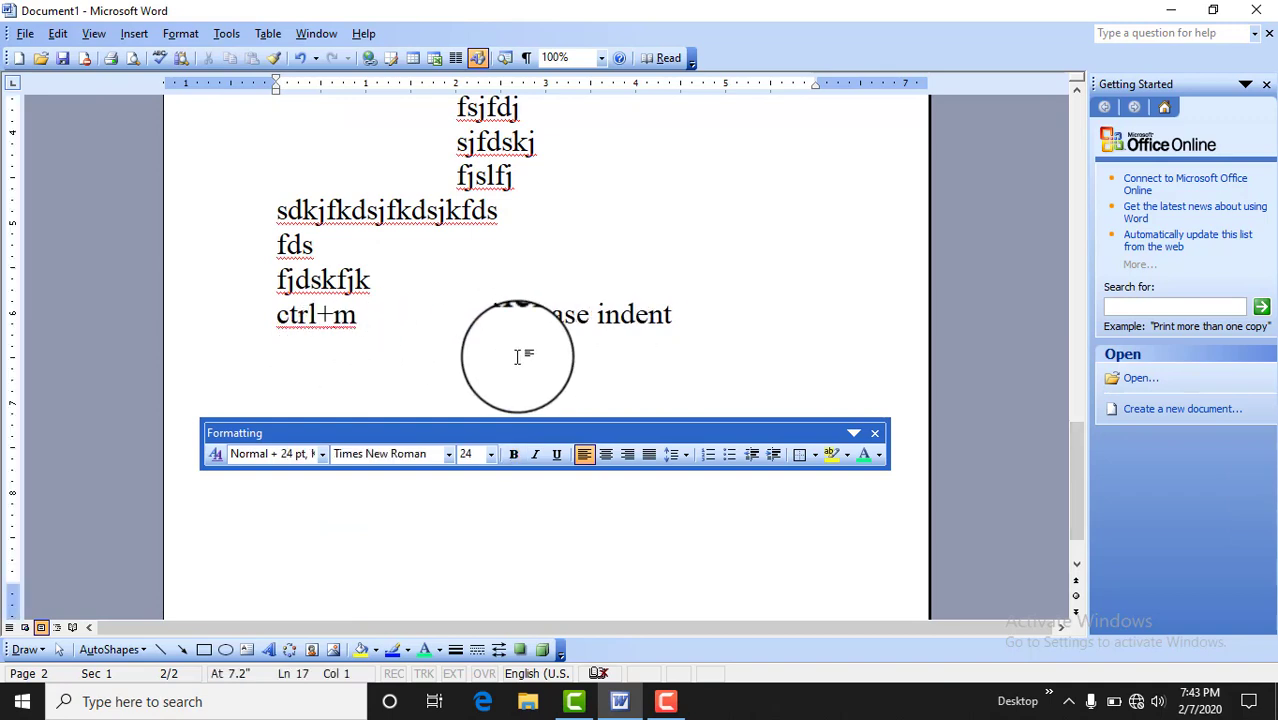
key(ctrl+z)
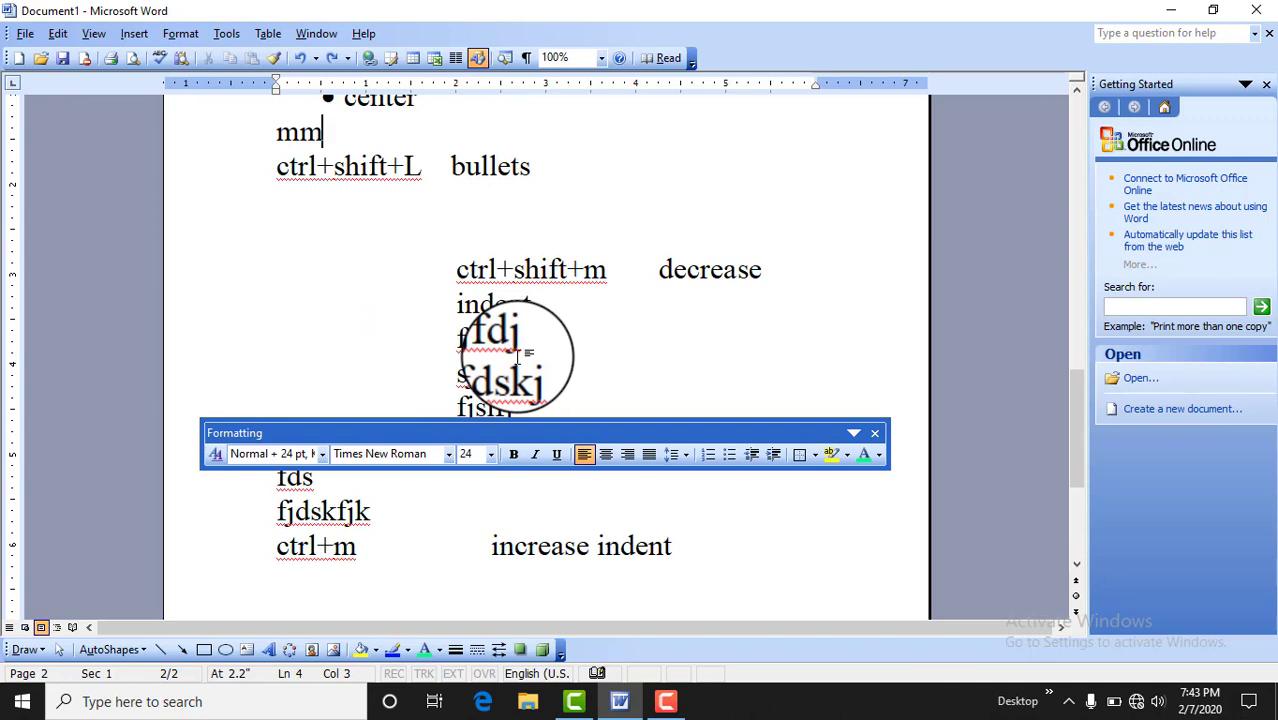
key(ctrl+z)
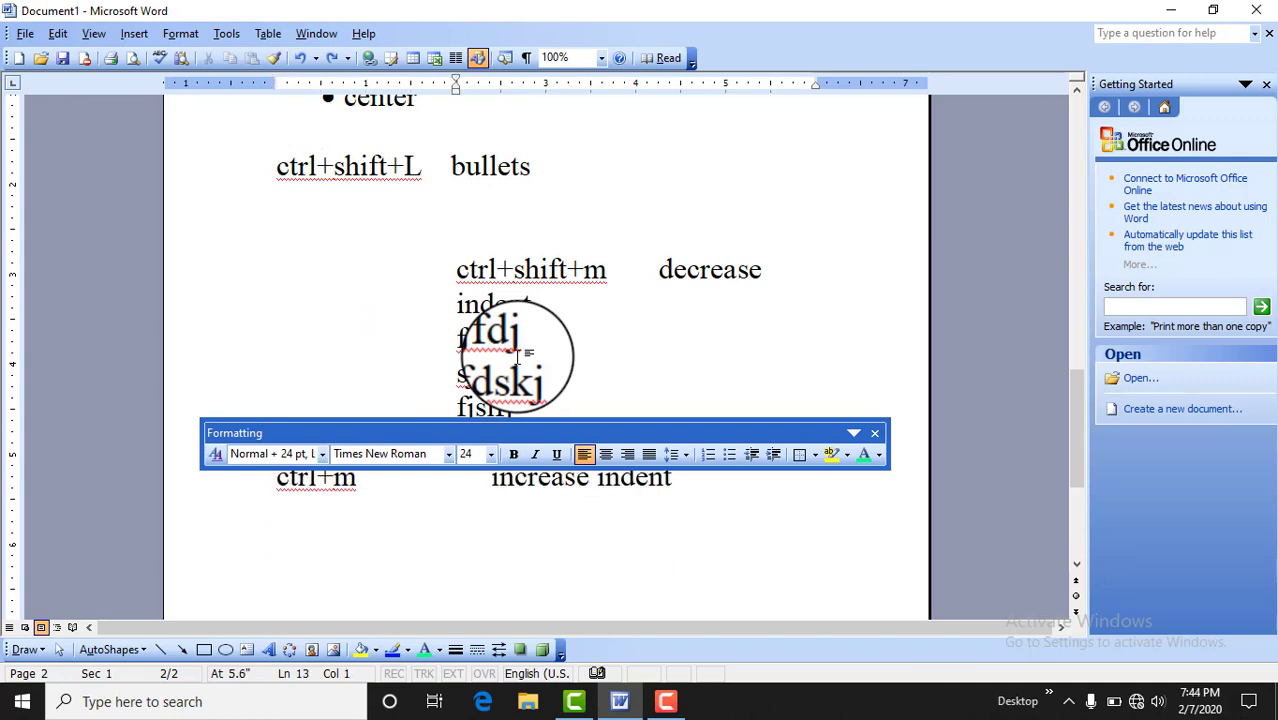
key(ctrl+z)
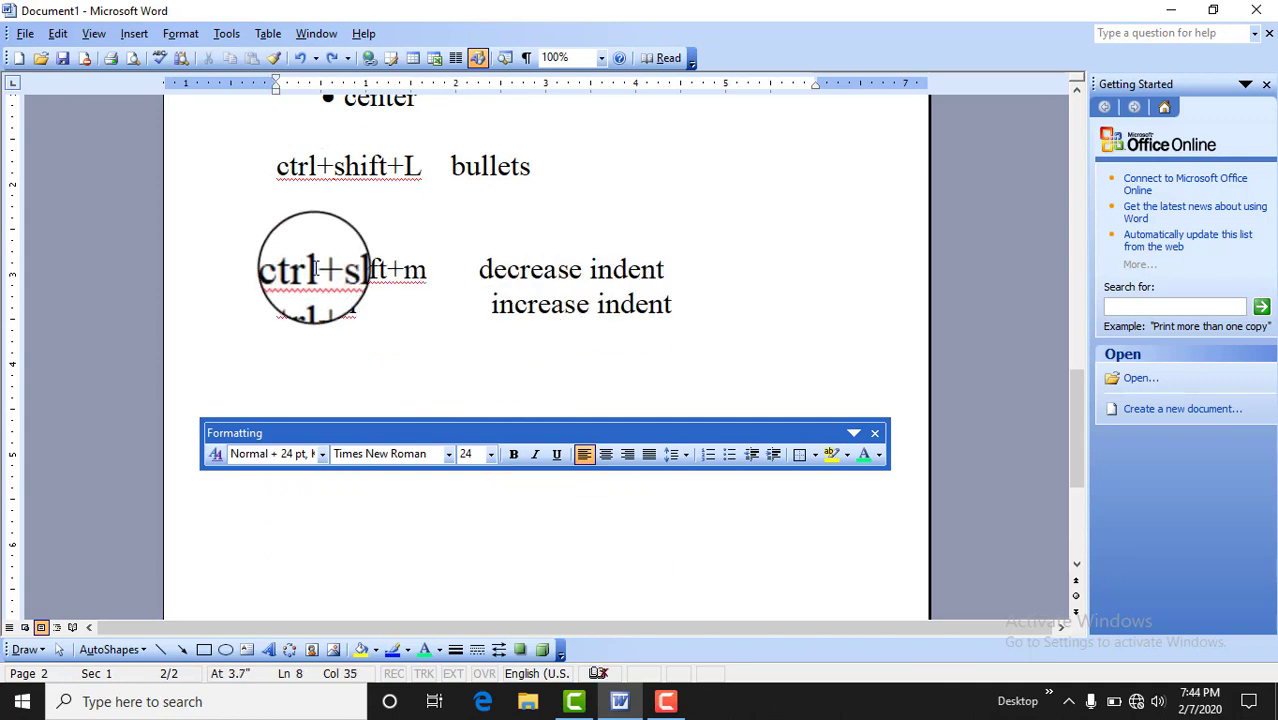
drag(500, 270, 635, 298)
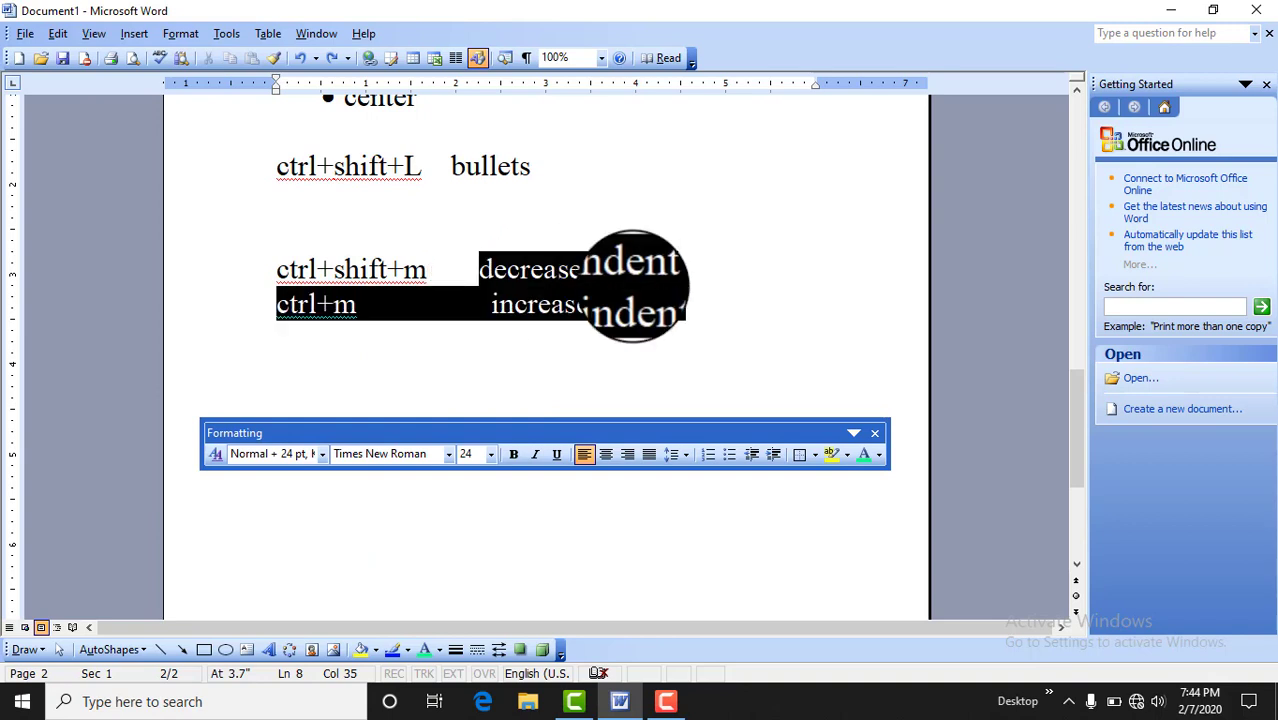
click(312, 304)
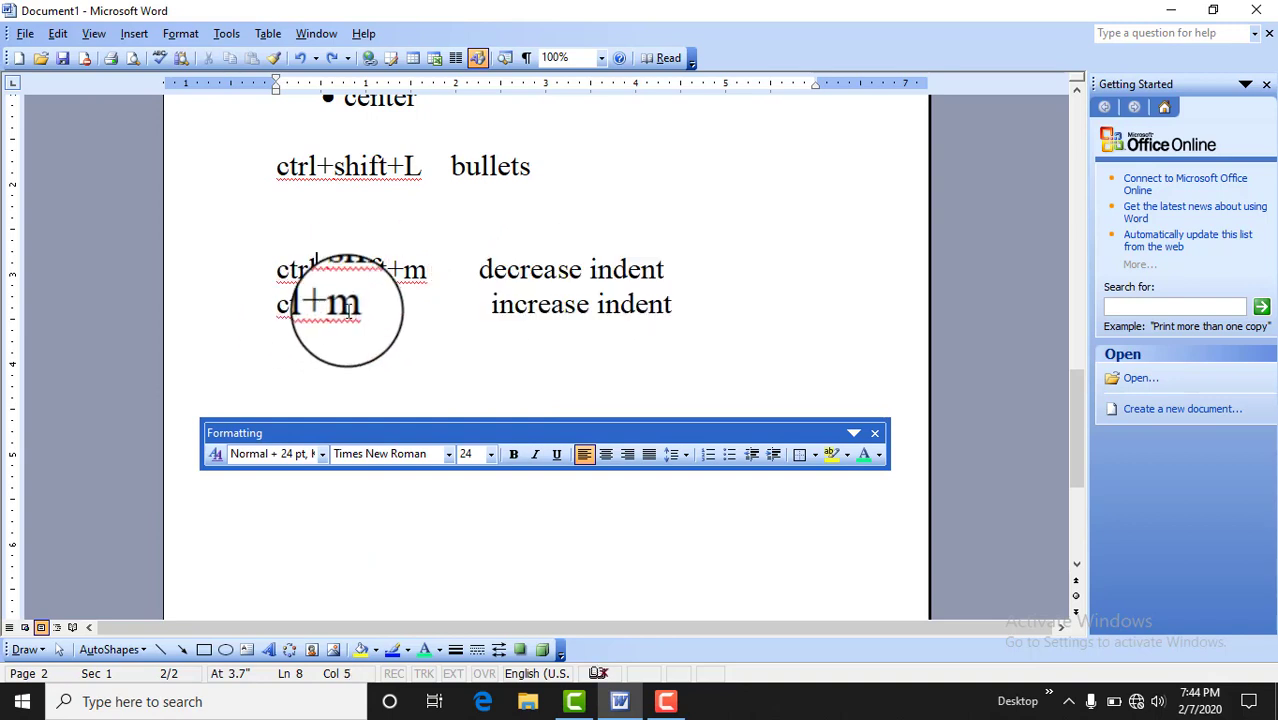
drag(491, 305, 735, 328)
click(735, 335)
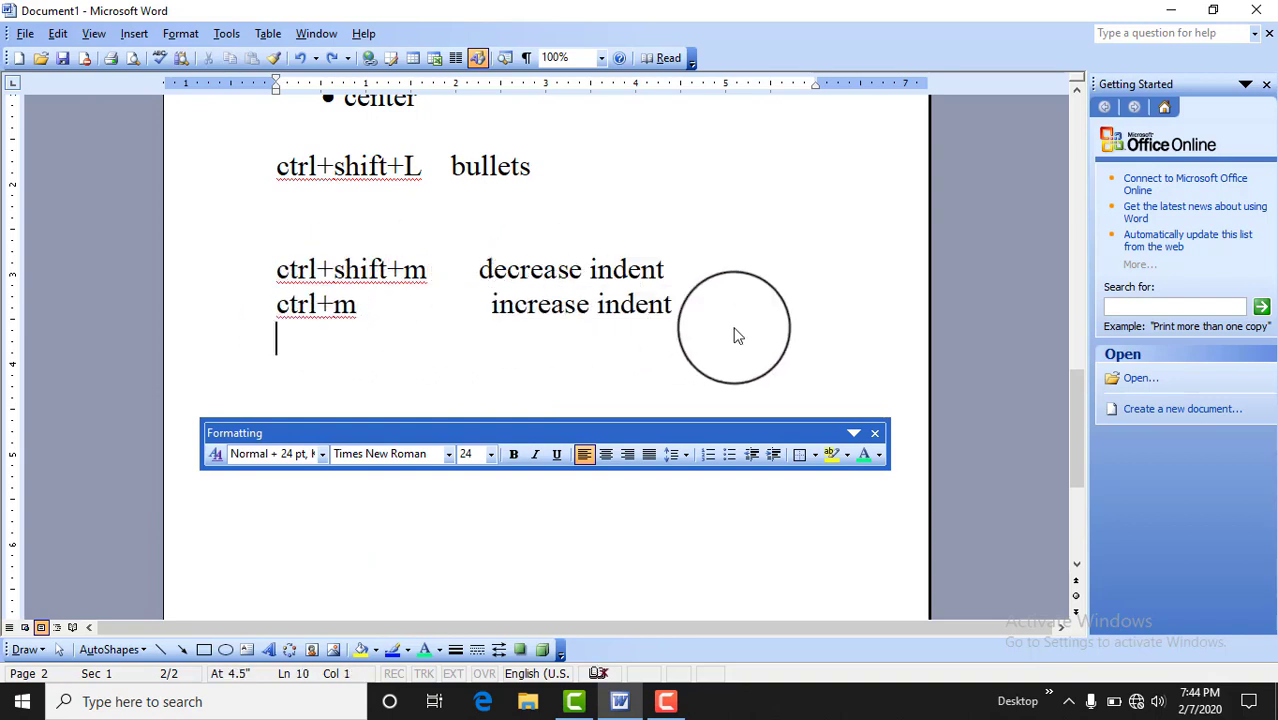
click(692, 312)
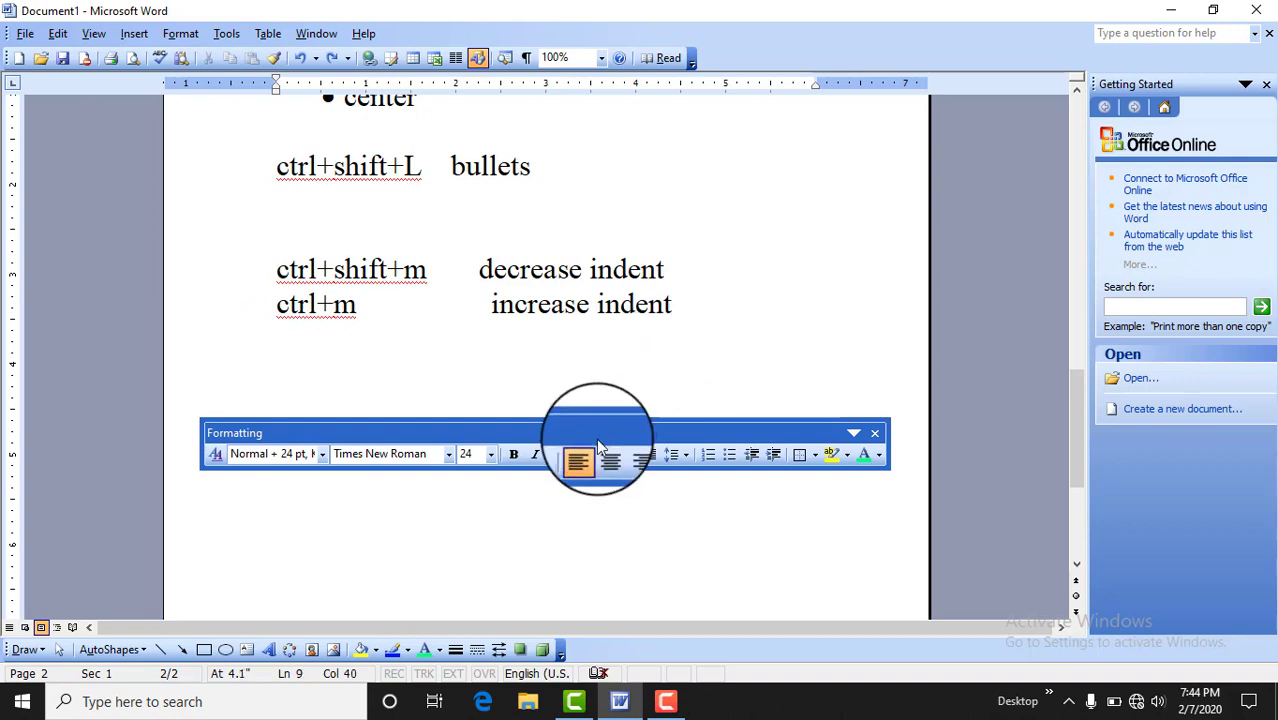
drag(595, 429, 595, 446)
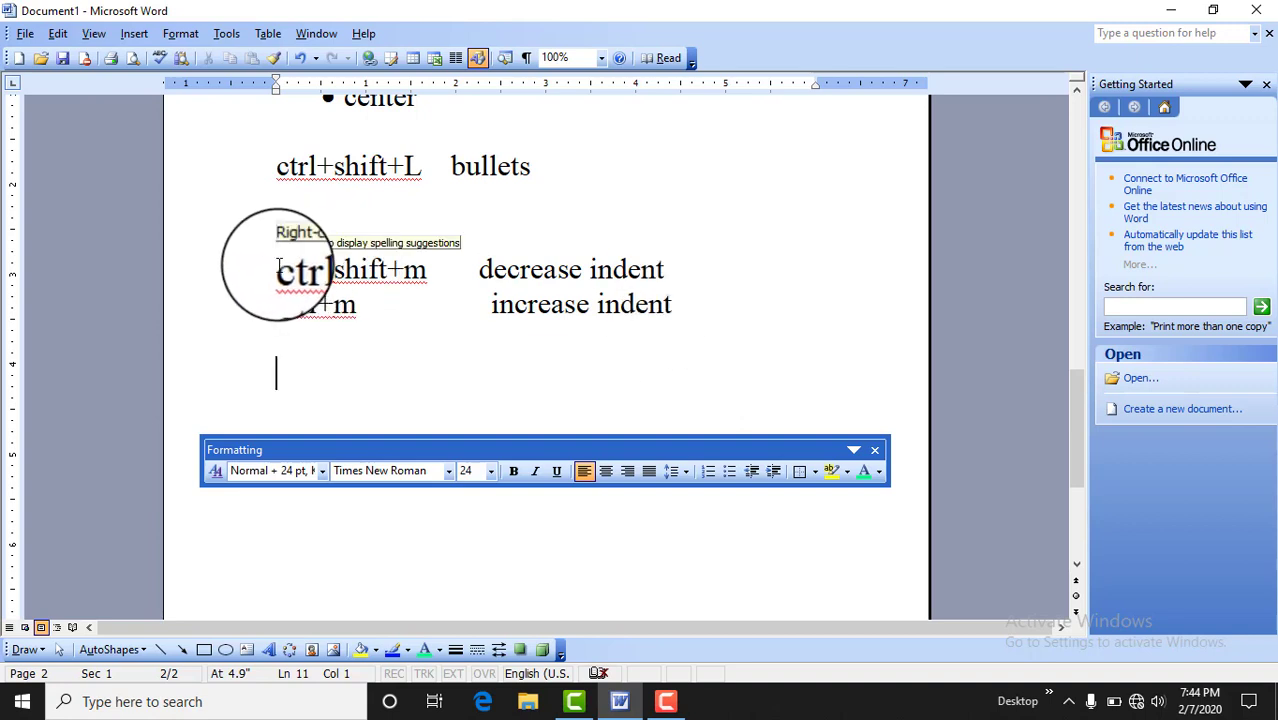
drag(279, 265, 697, 300)
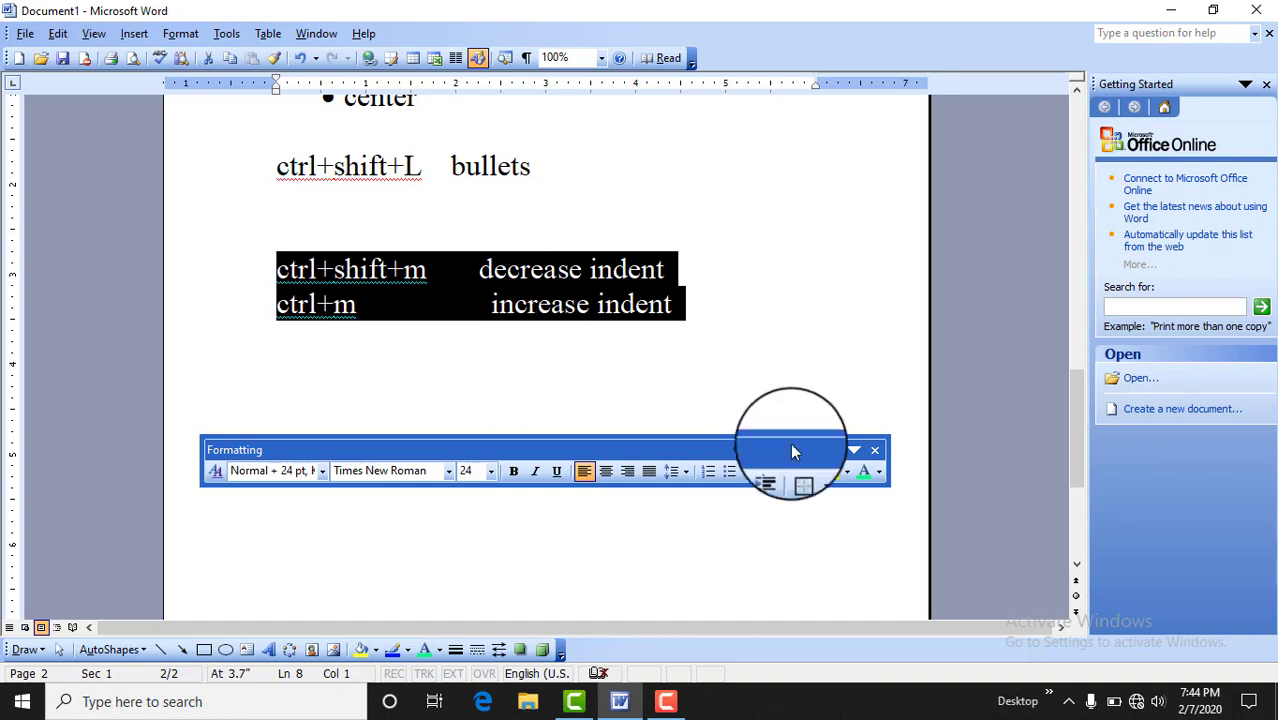
click(800, 474)
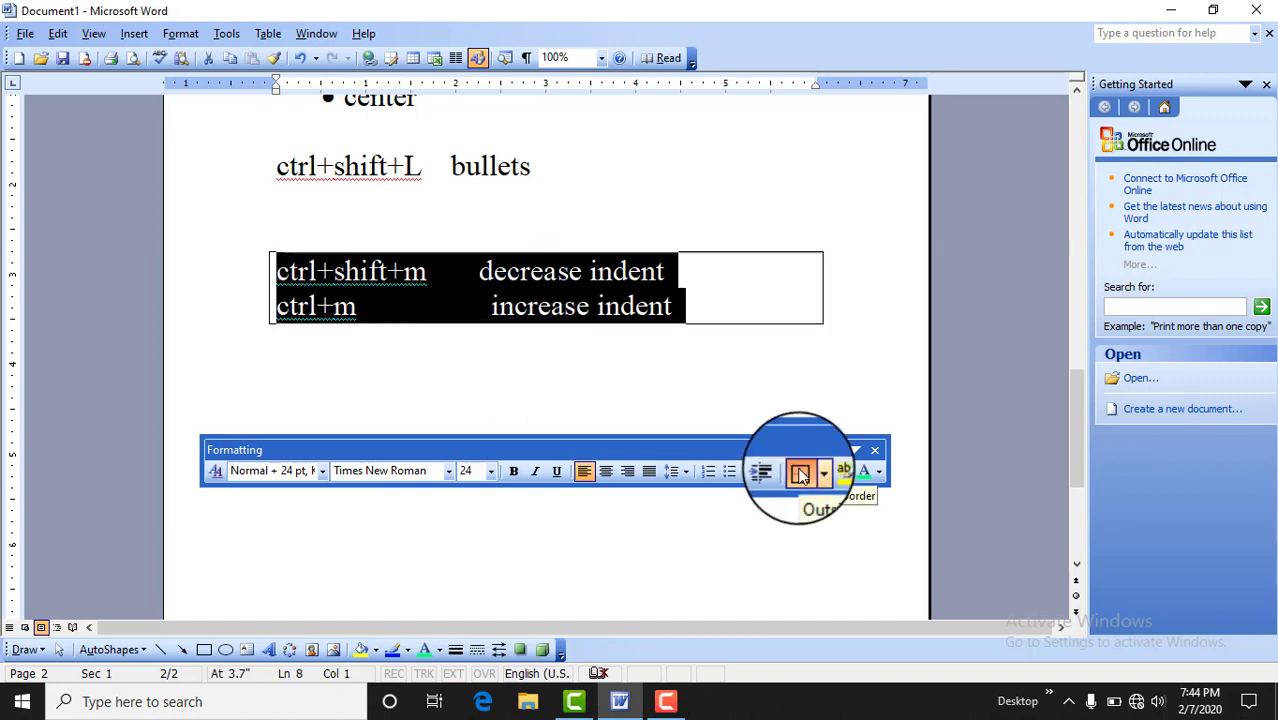
click(713, 303)
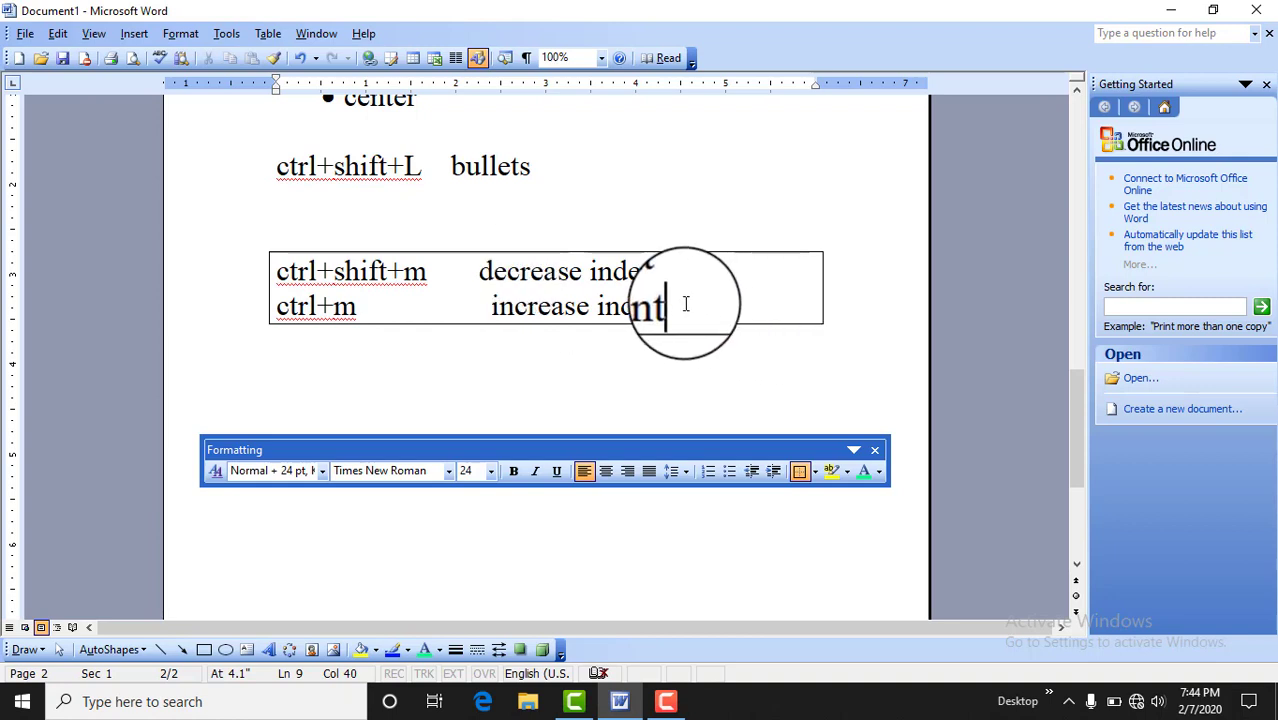
drag(686, 303, 254, 262)
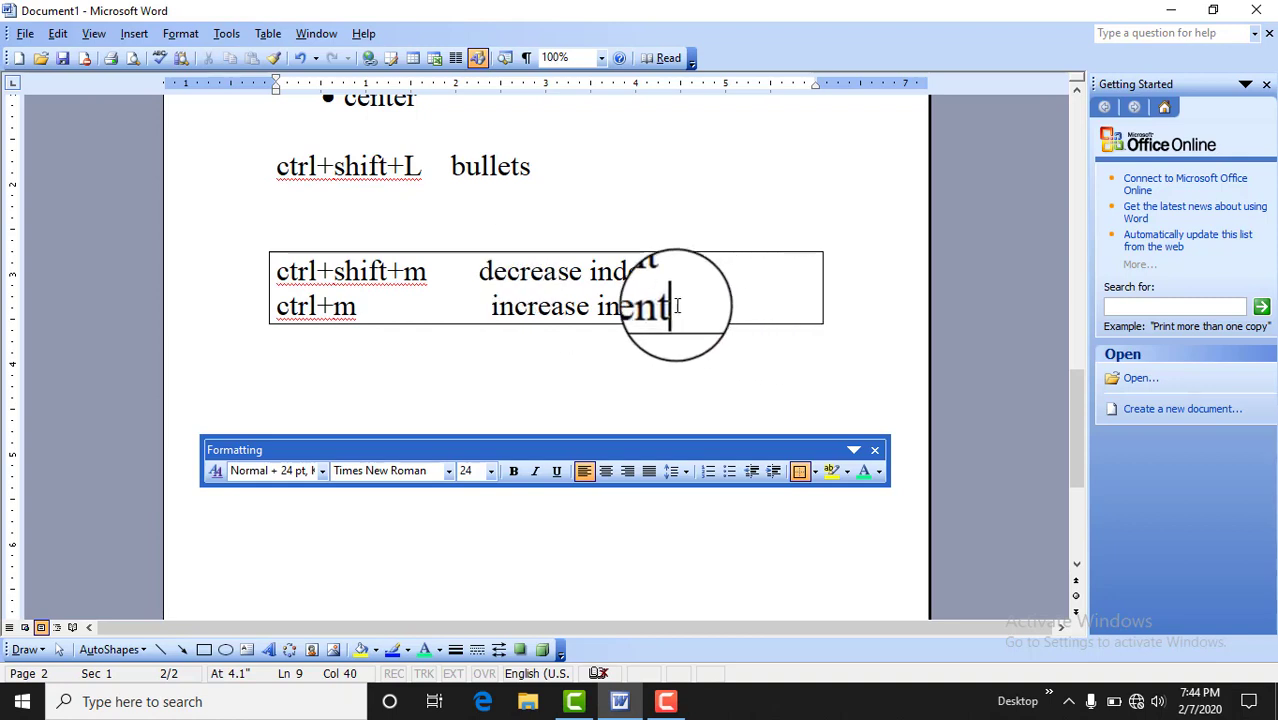
click(802, 476)
click(677, 244)
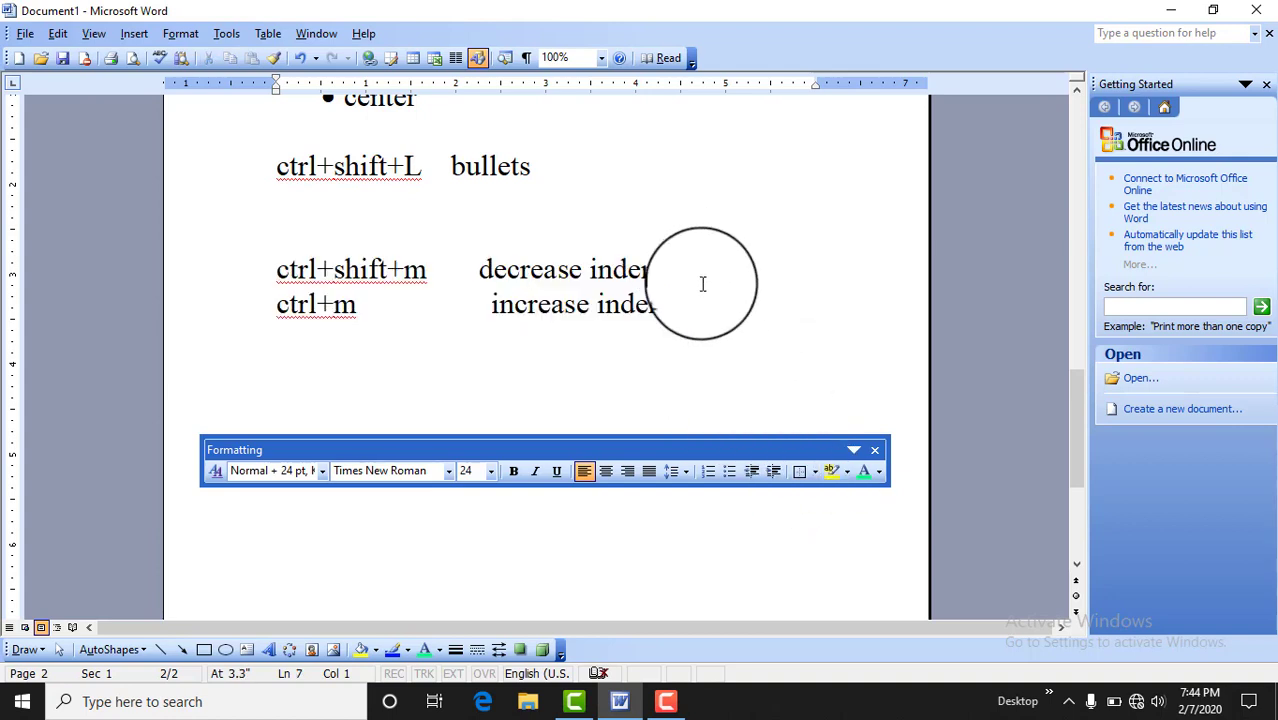
- Highlight both indent shortcut lines in yellow
drag(700, 300, 291, 246)
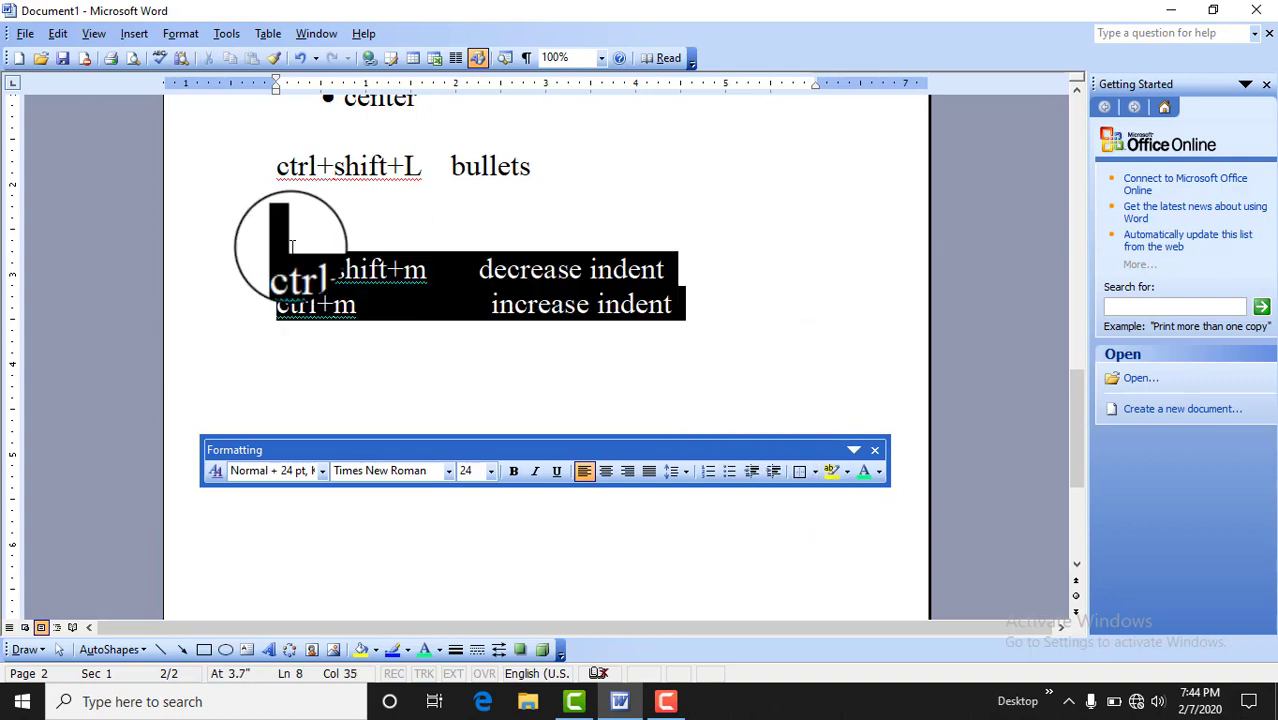
click(428, 270)
mouse_move(808, 450)
mouse_down()
mouse_move(828, 477)
mouse_move(807, 453)
mouse_up()
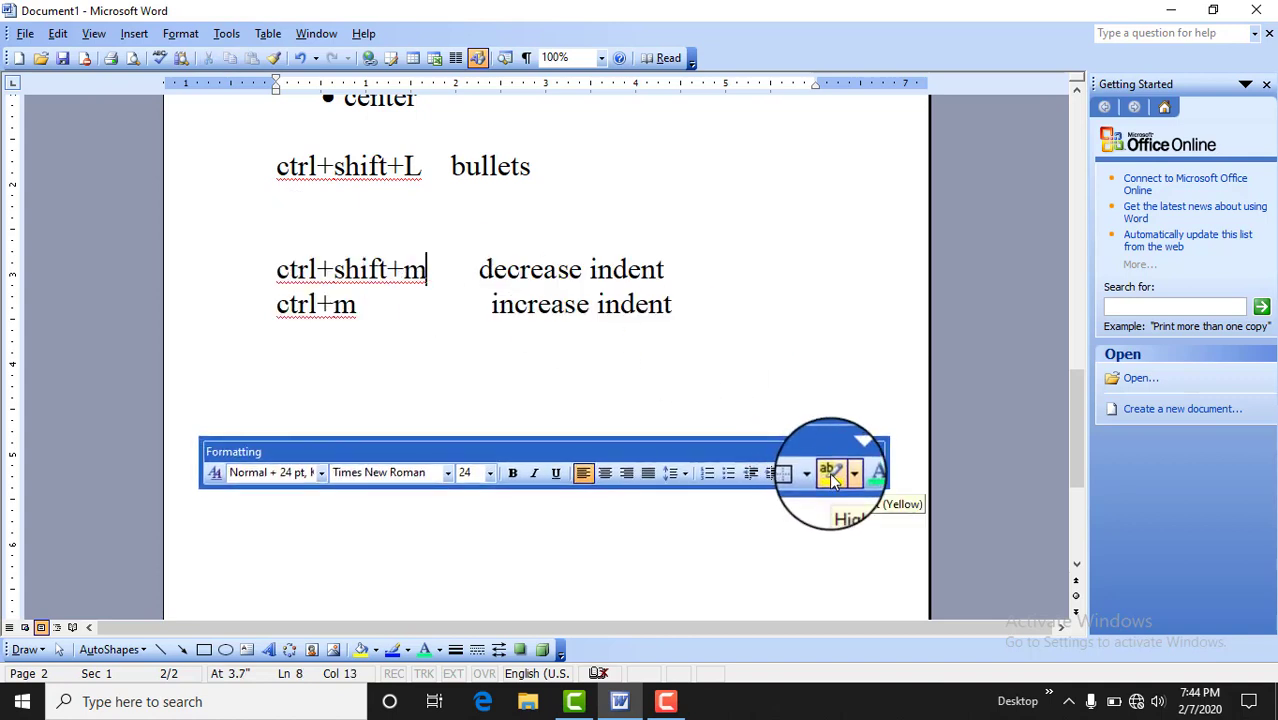
drag(680, 305, 290, 268)
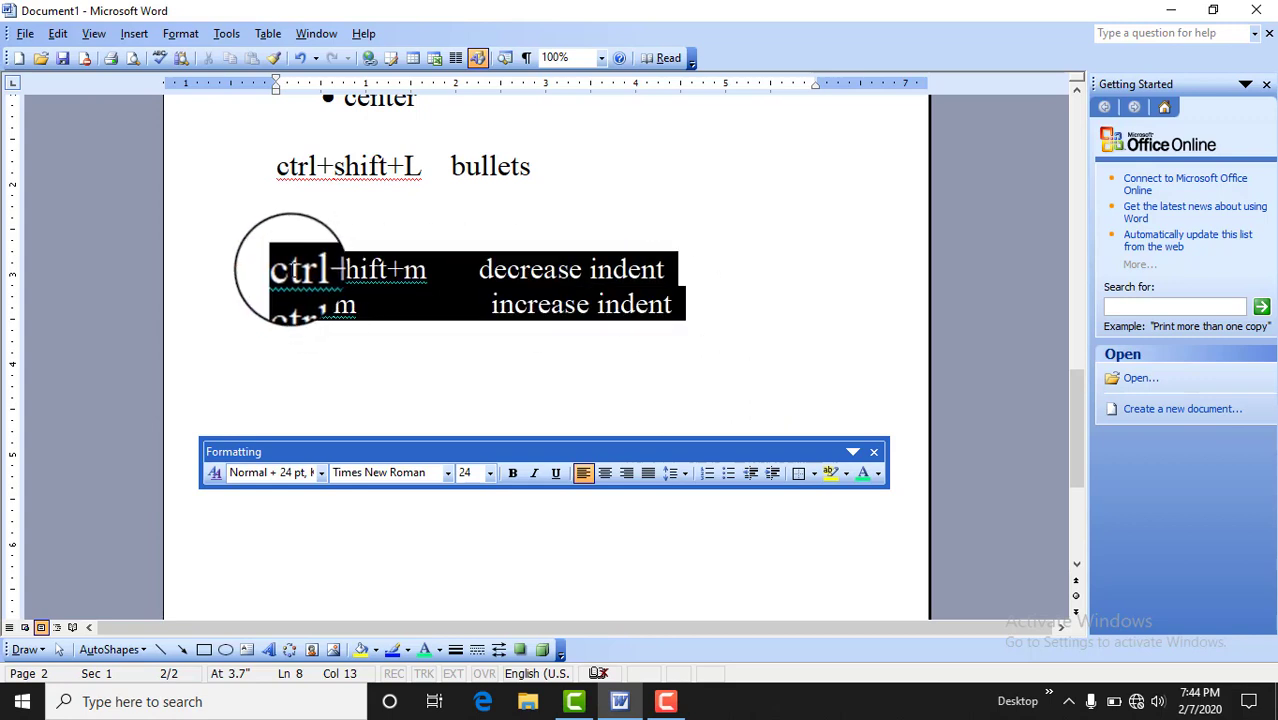
click(460, 285)
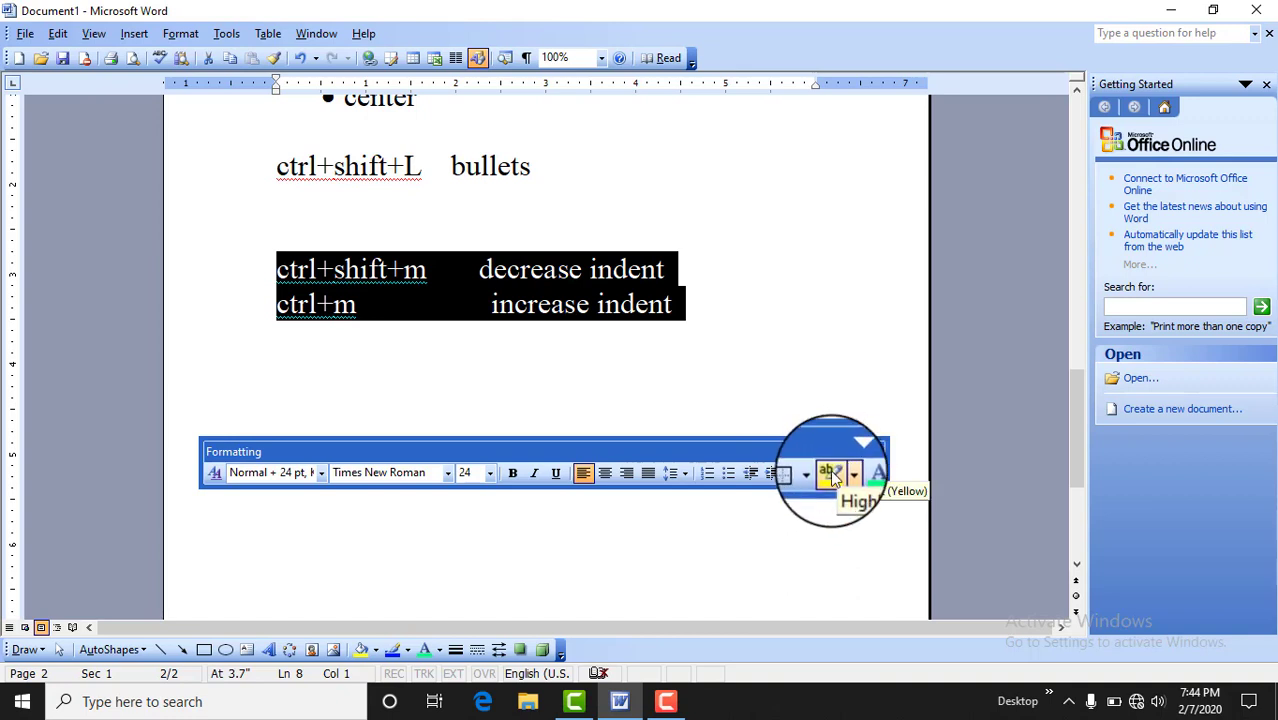
click(830, 476)
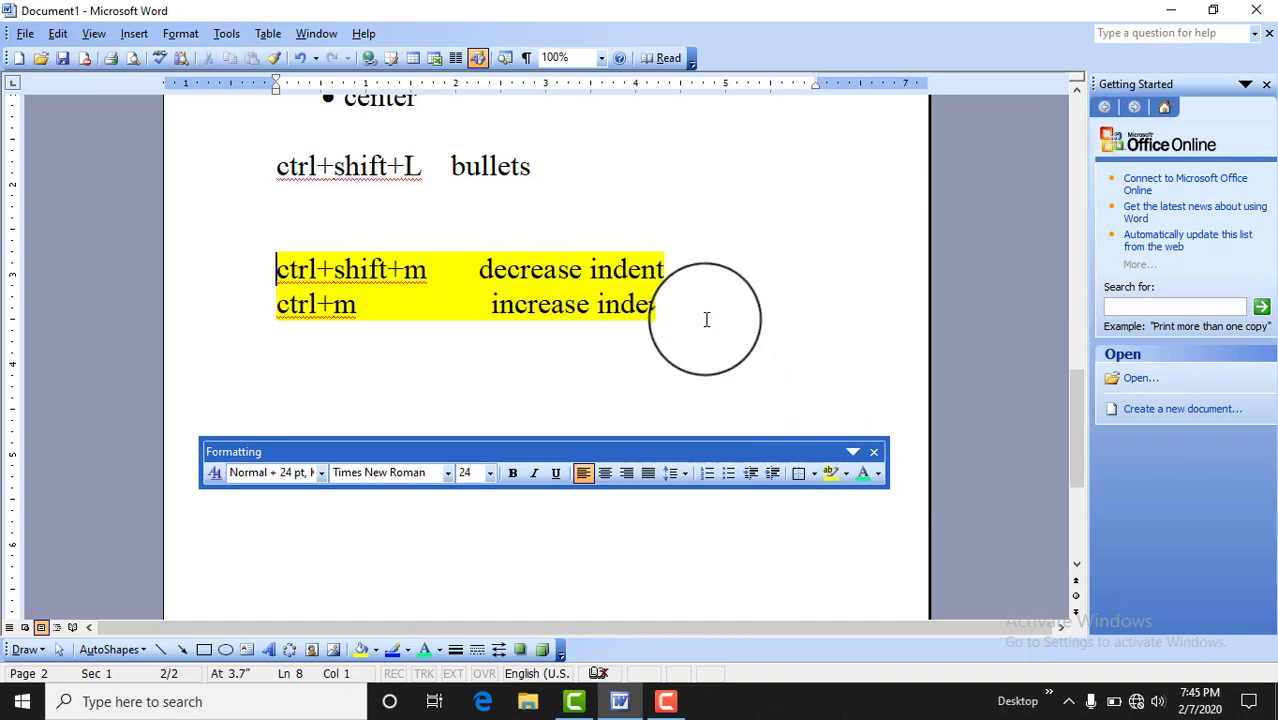
- Change the two lines' highlight from yellow to red
shift+click(276, 270)
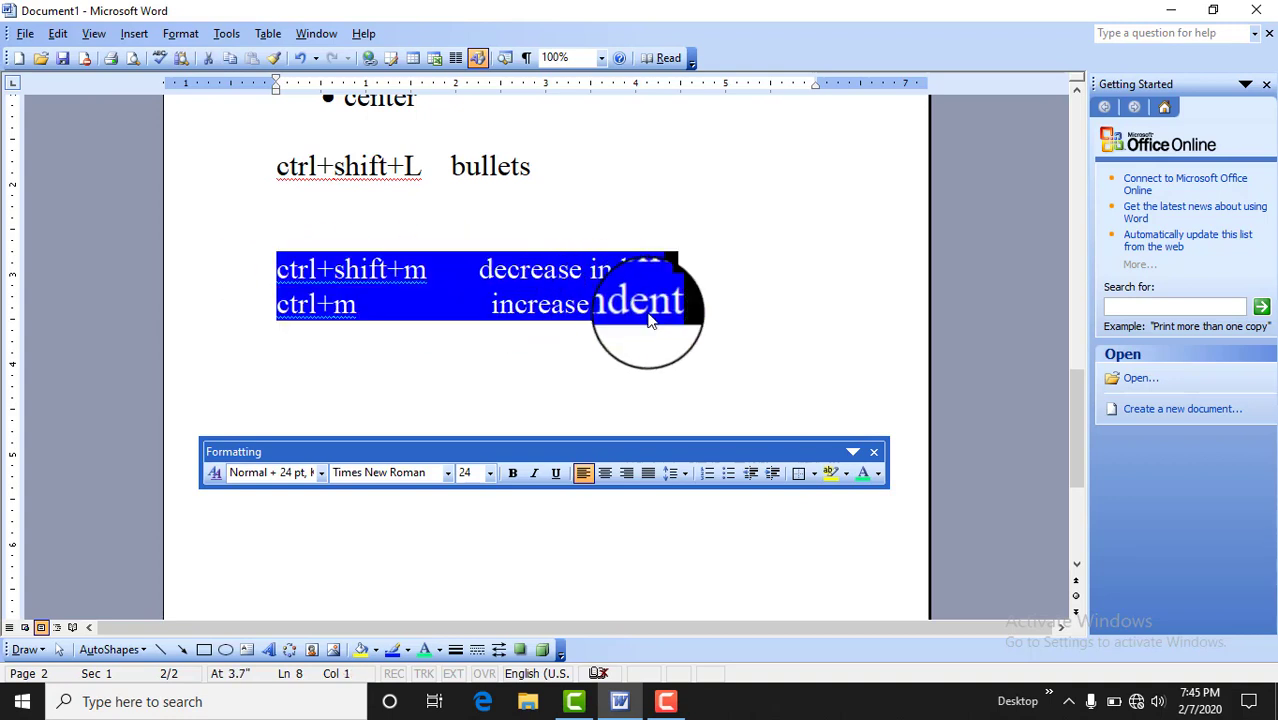
click(846, 474)
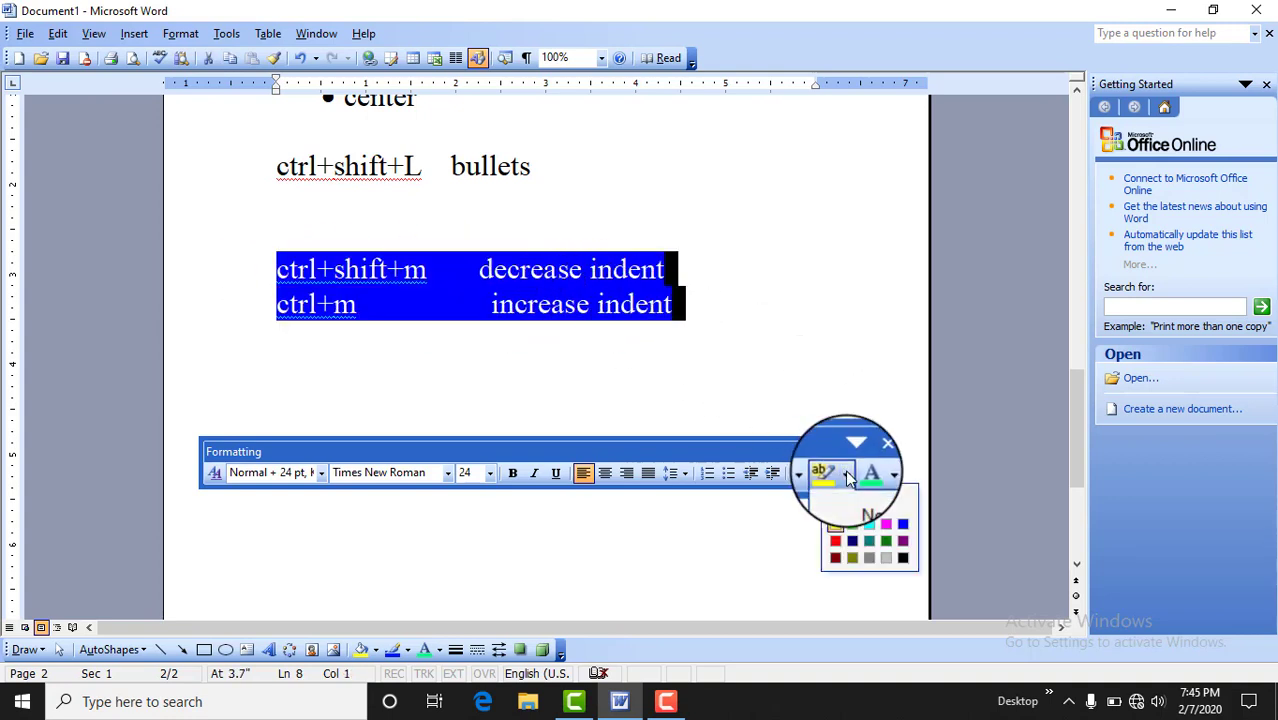
click(834, 541)
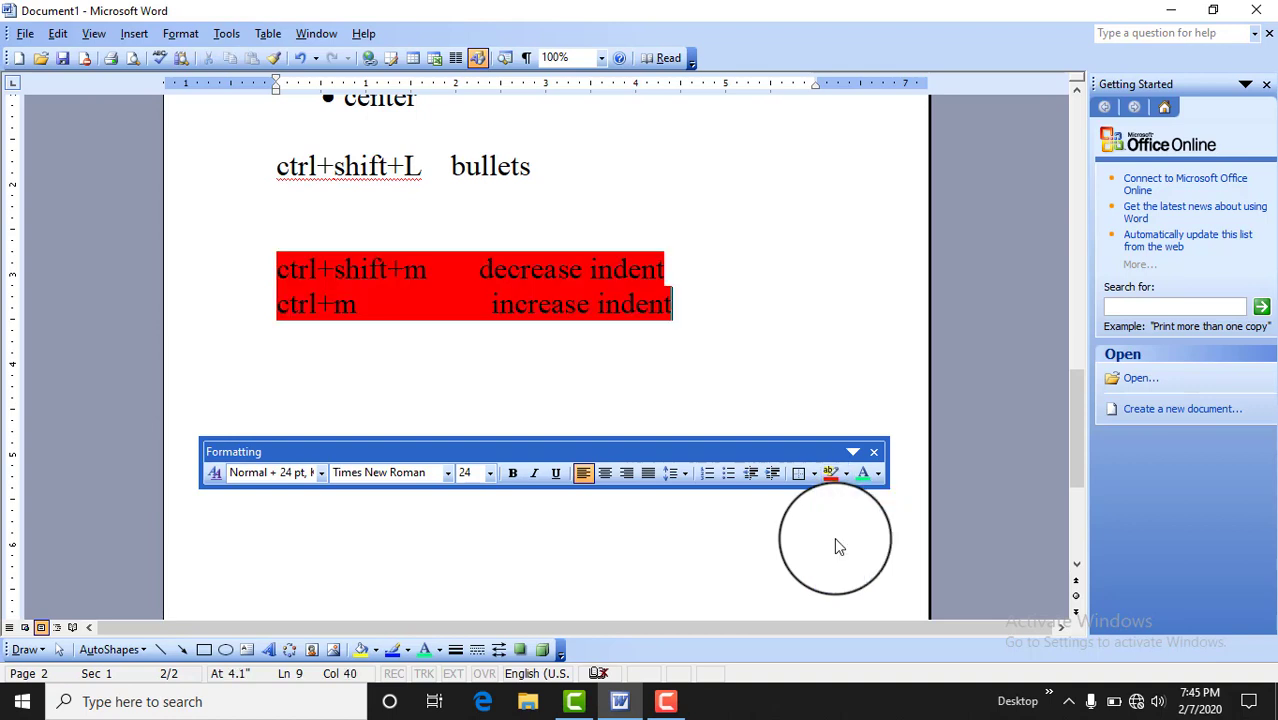
click(680, 300)
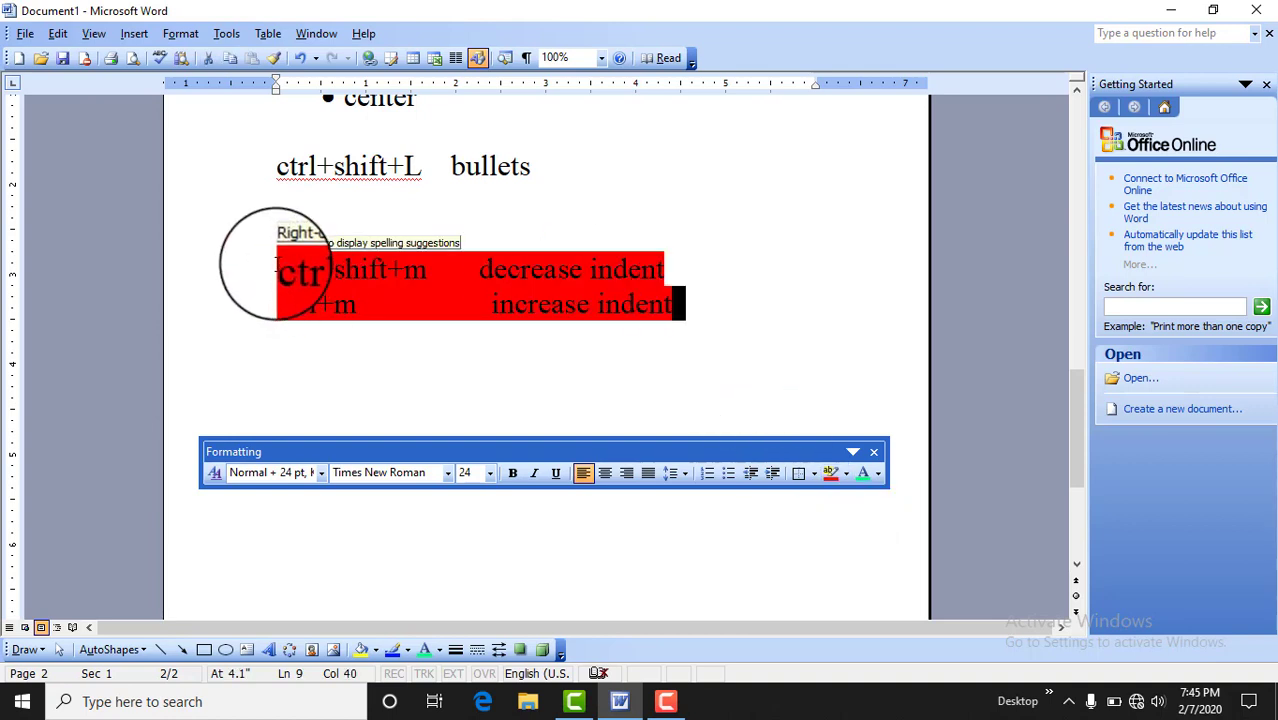
drag(276, 262, 753, 345)
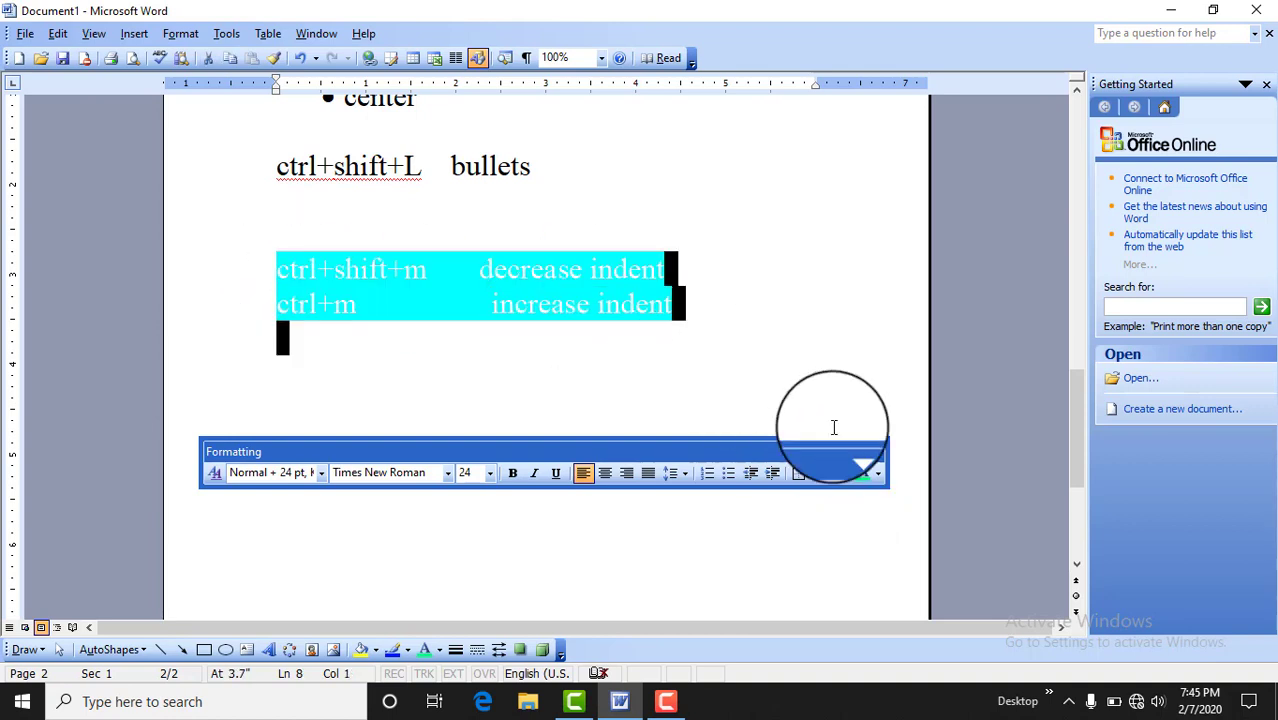
- Change the indent lines' font colour to a pale shade, then to white
click(884, 474)
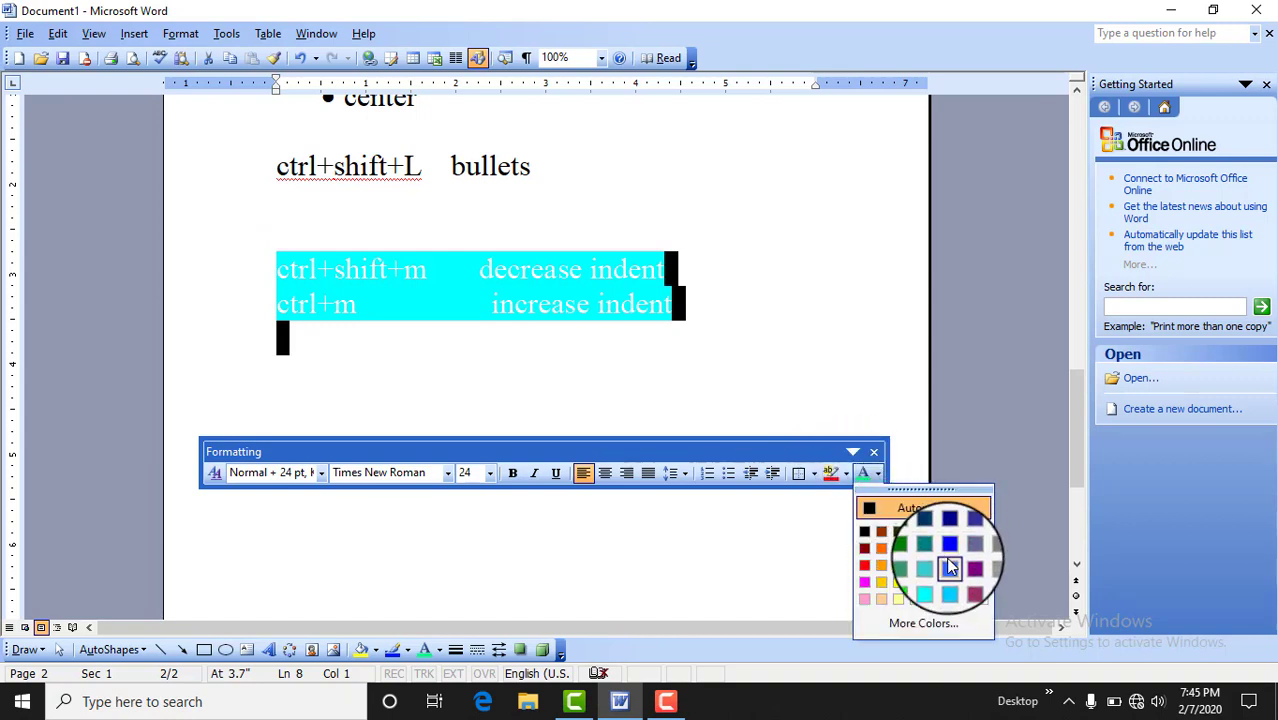
click(968, 590)
click(630, 337)
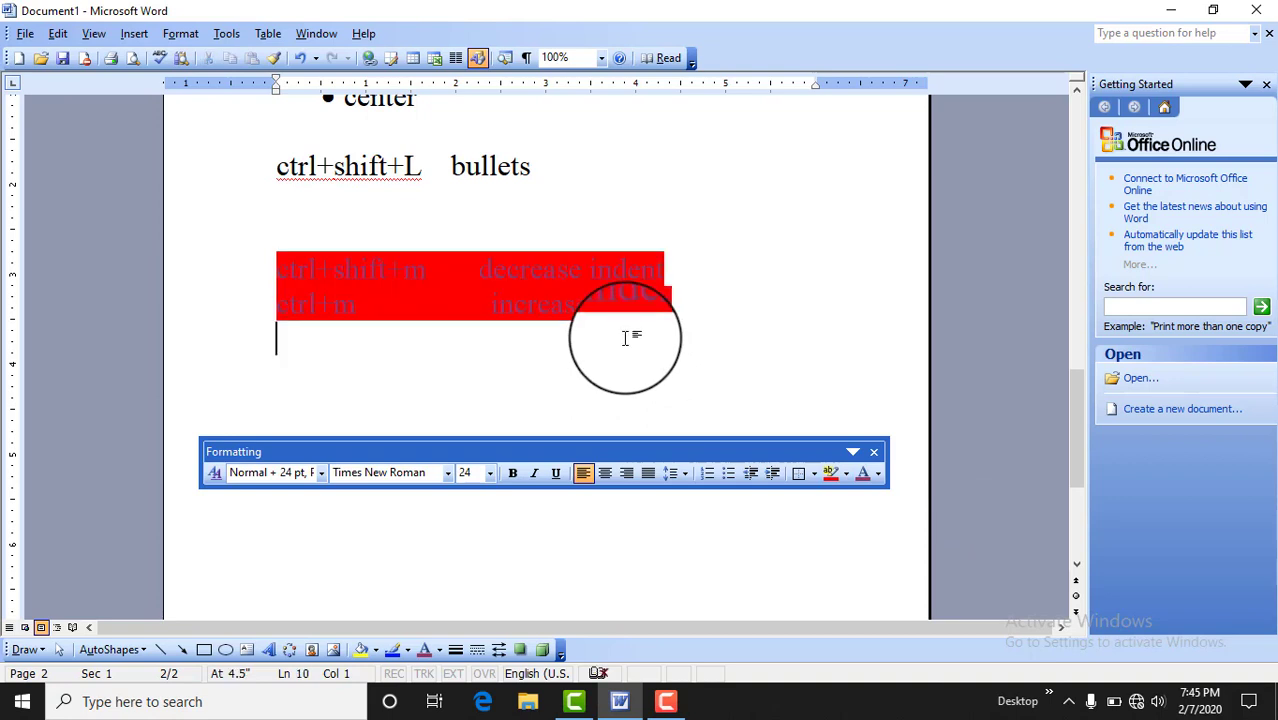
drag(280, 268, 857, 420)
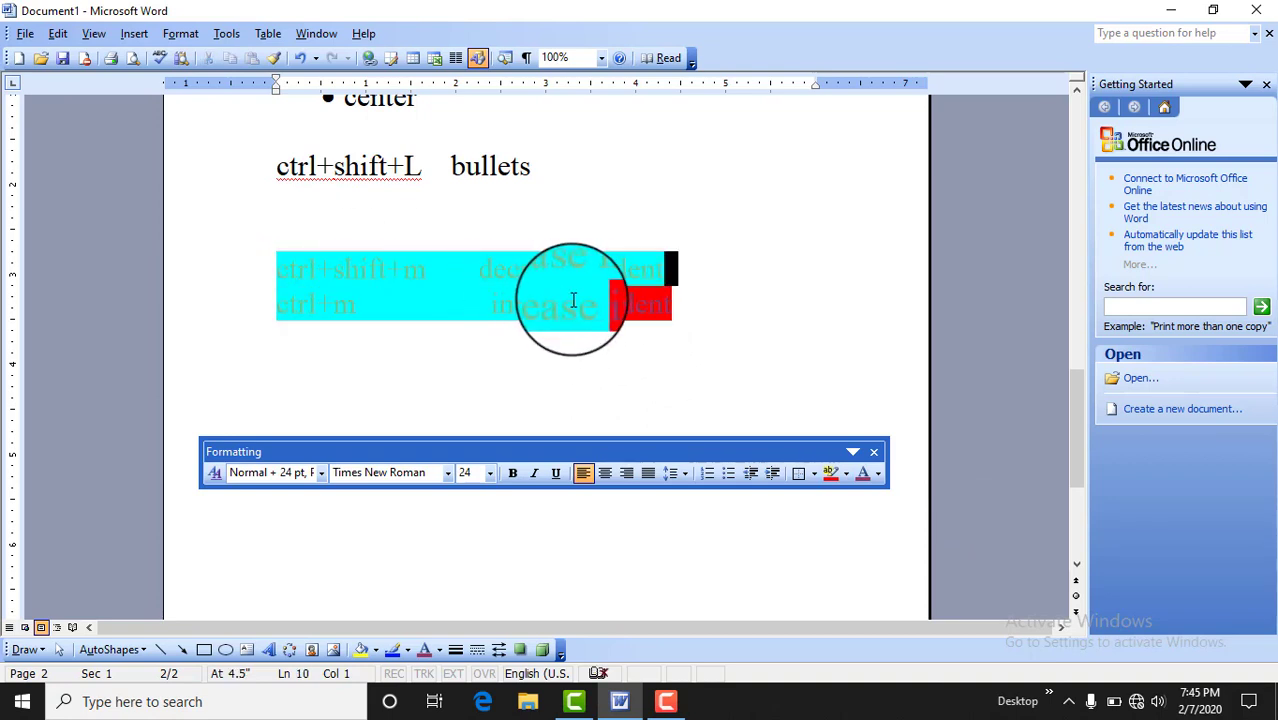
click(877, 474)
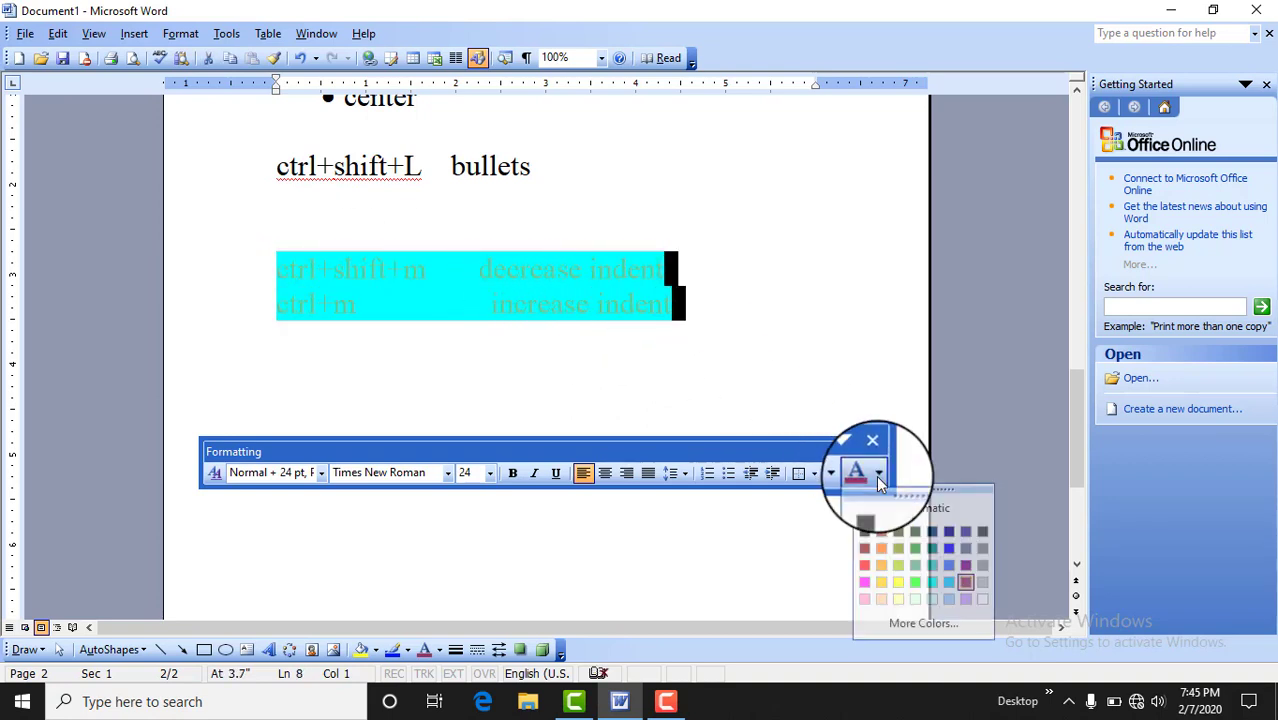
click(986, 598)
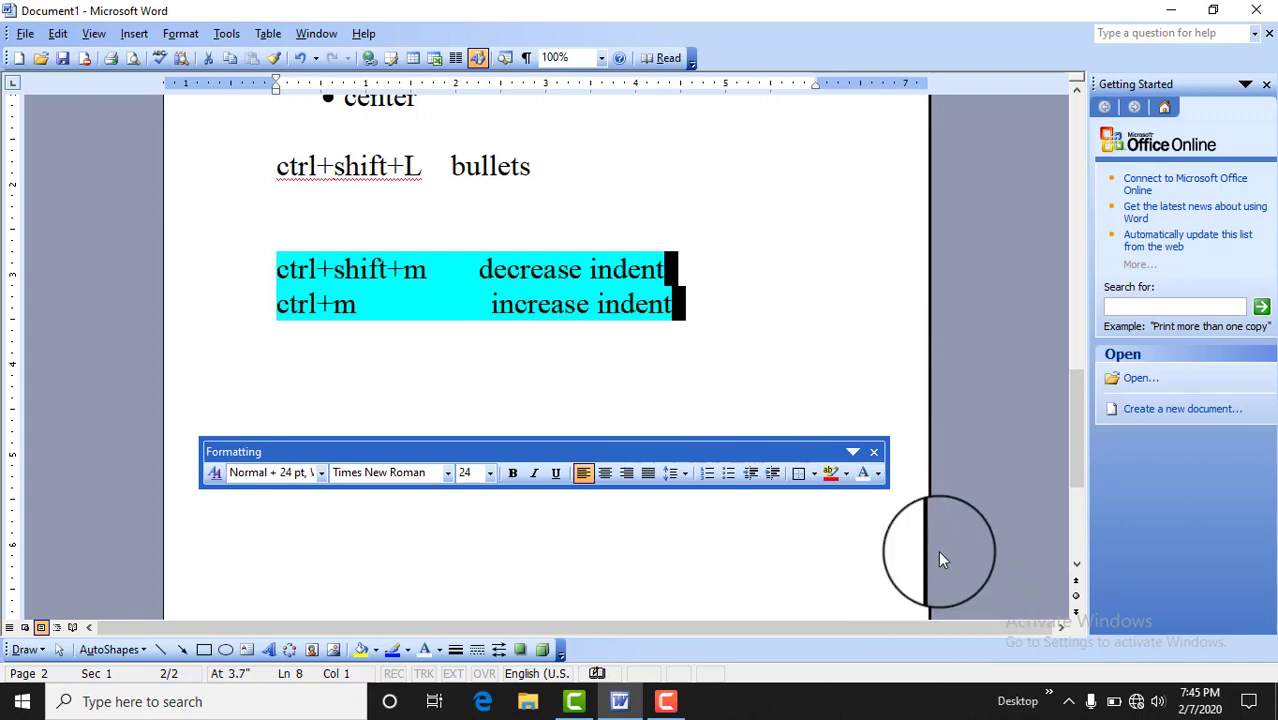
click(771, 338)
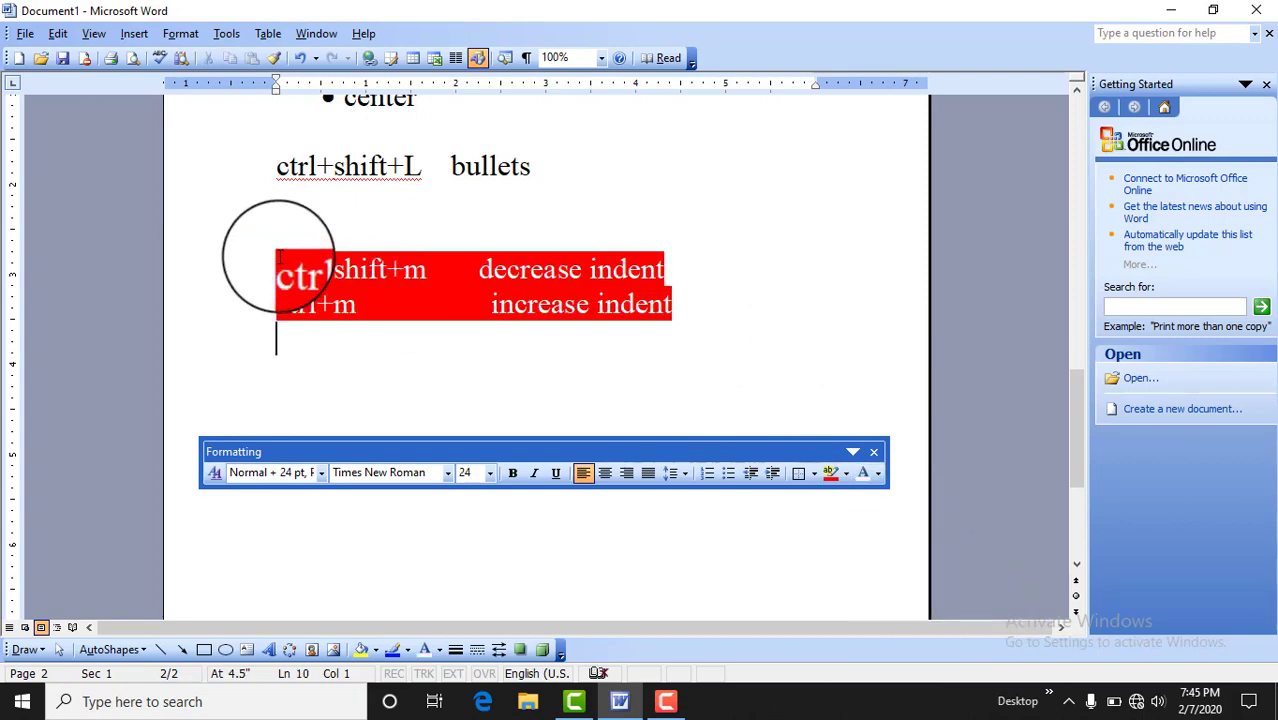
- Check the white text on the red highlight and move the floating Formatting toolbar lower
drag(277, 268, 693, 305)
click(371, 285)
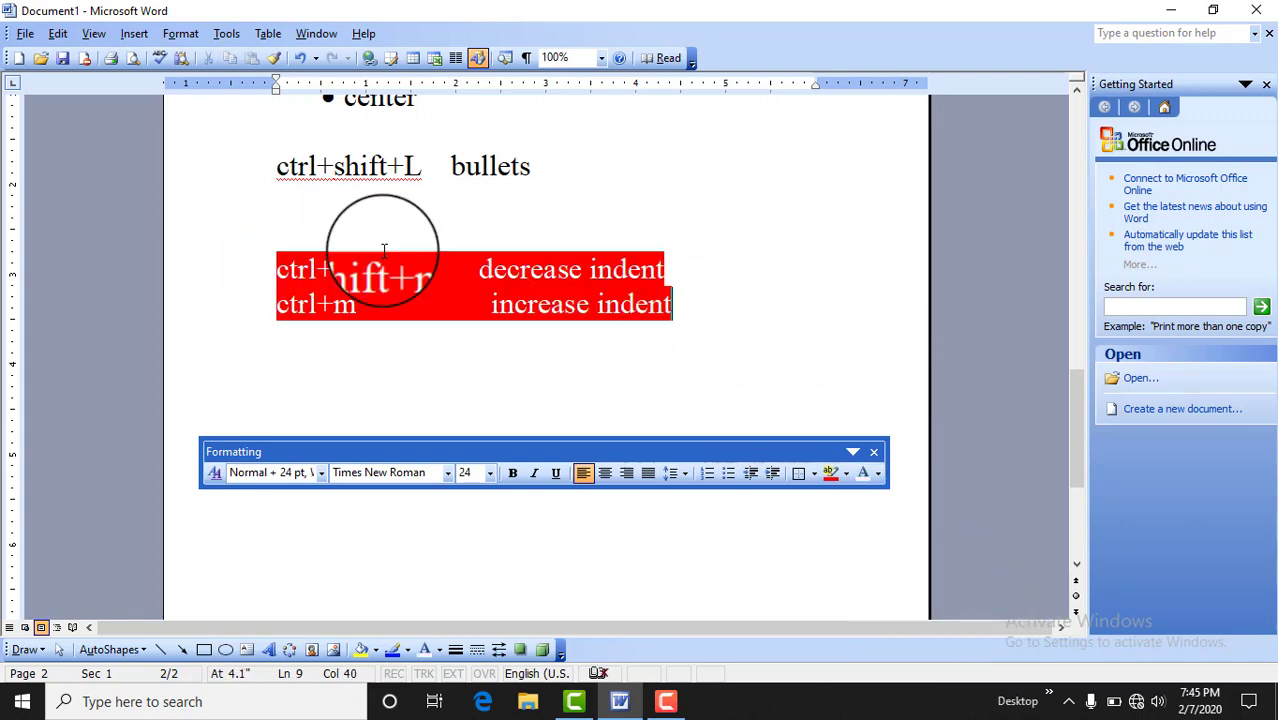
drag(290, 270, 383, 270)
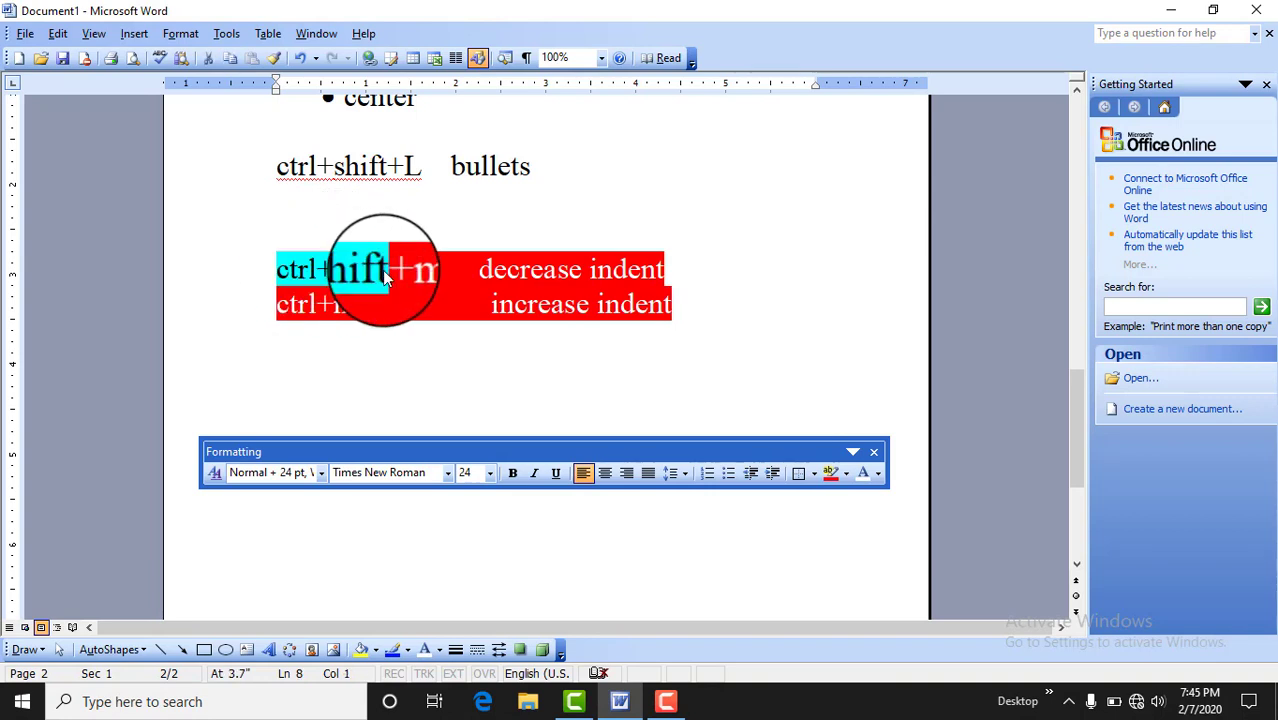
click(378, 270)
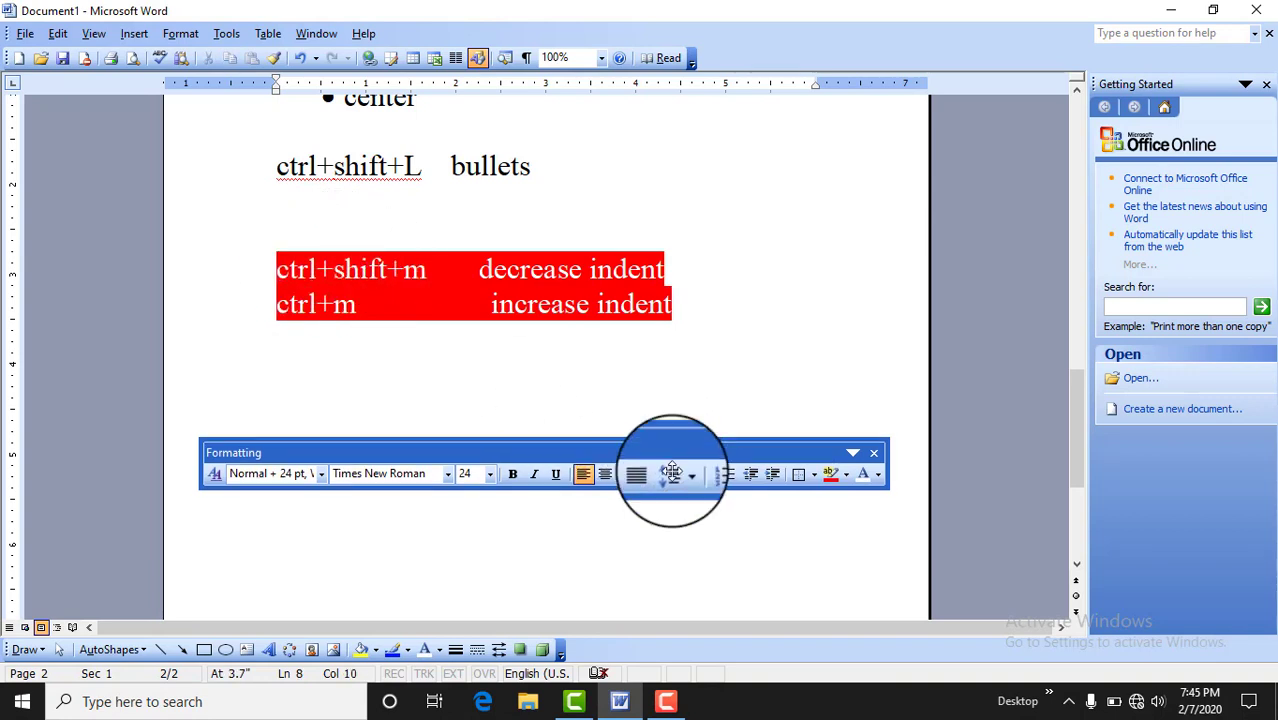
drag(671, 472, 679, 538)
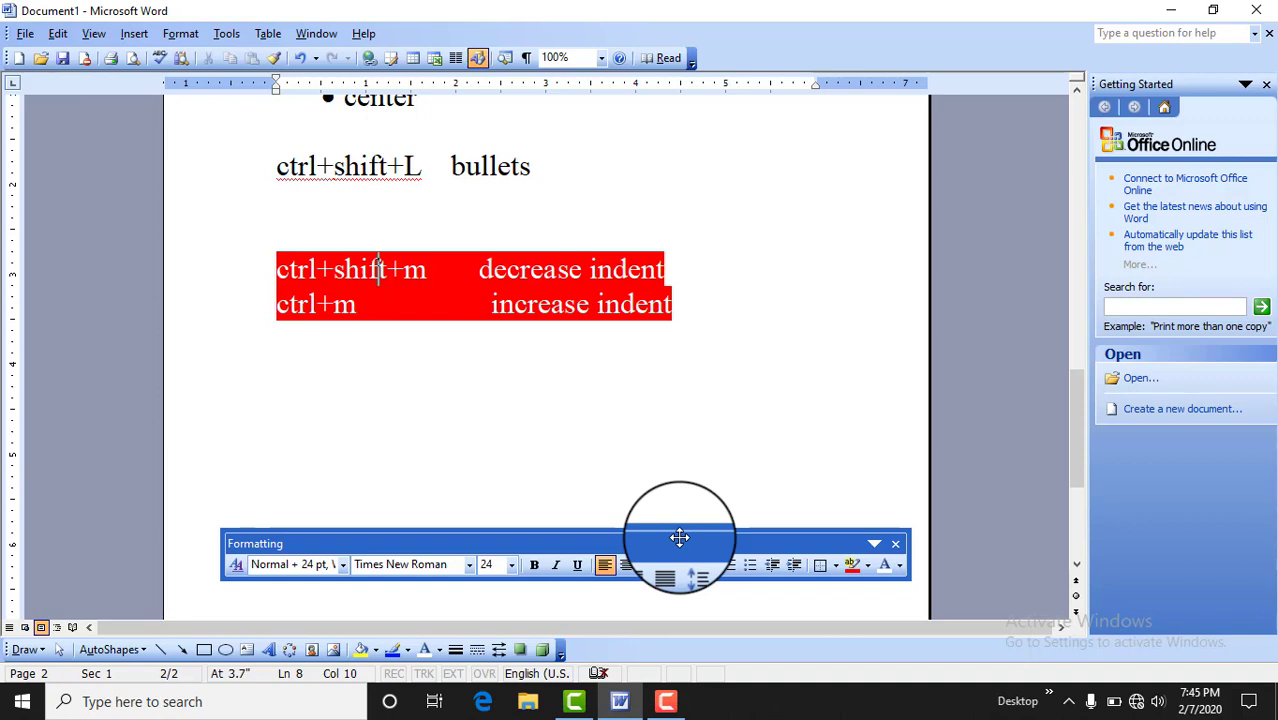